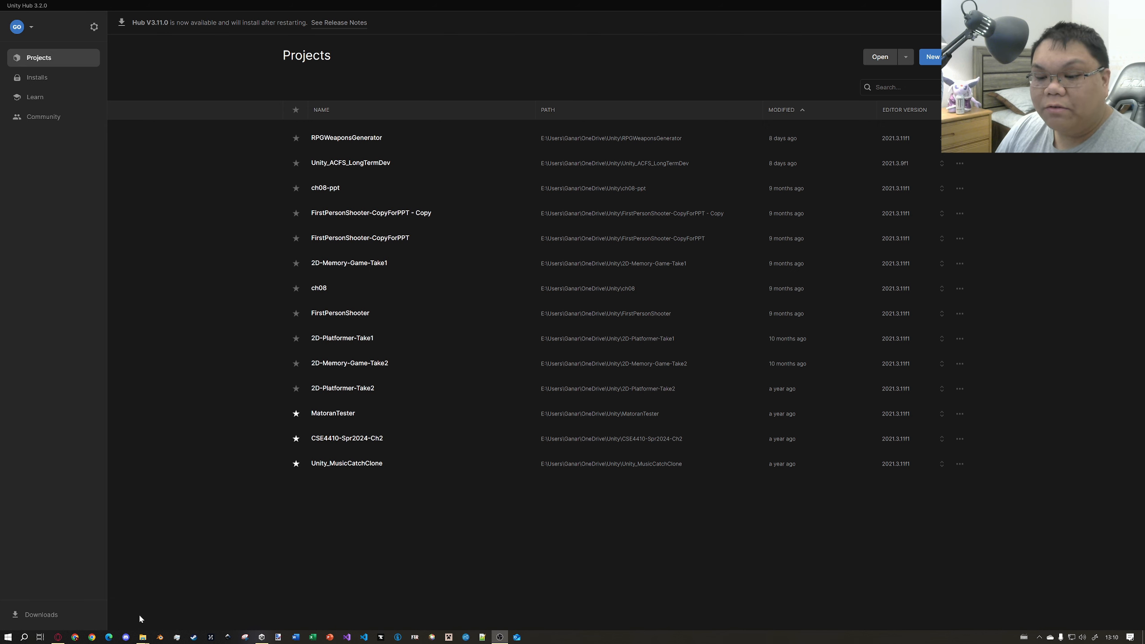
# - Switch to the web browser, search for "unity hub" and open Unity's official Unity Hub download page
pyautogui.click(57, 637)
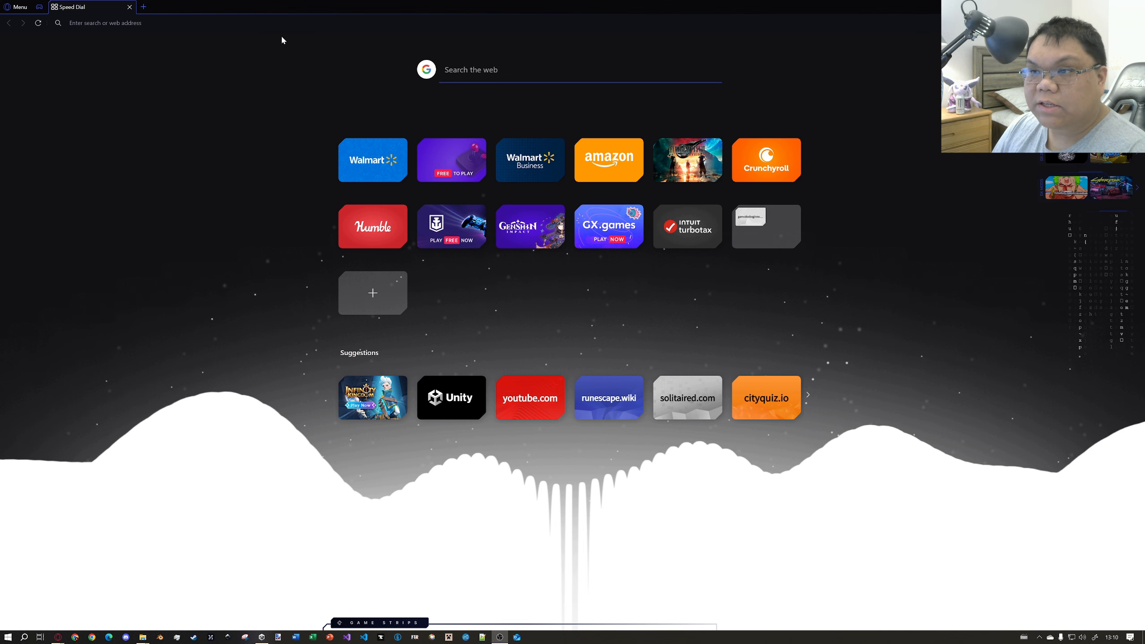
pyautogui.write('unity hub')
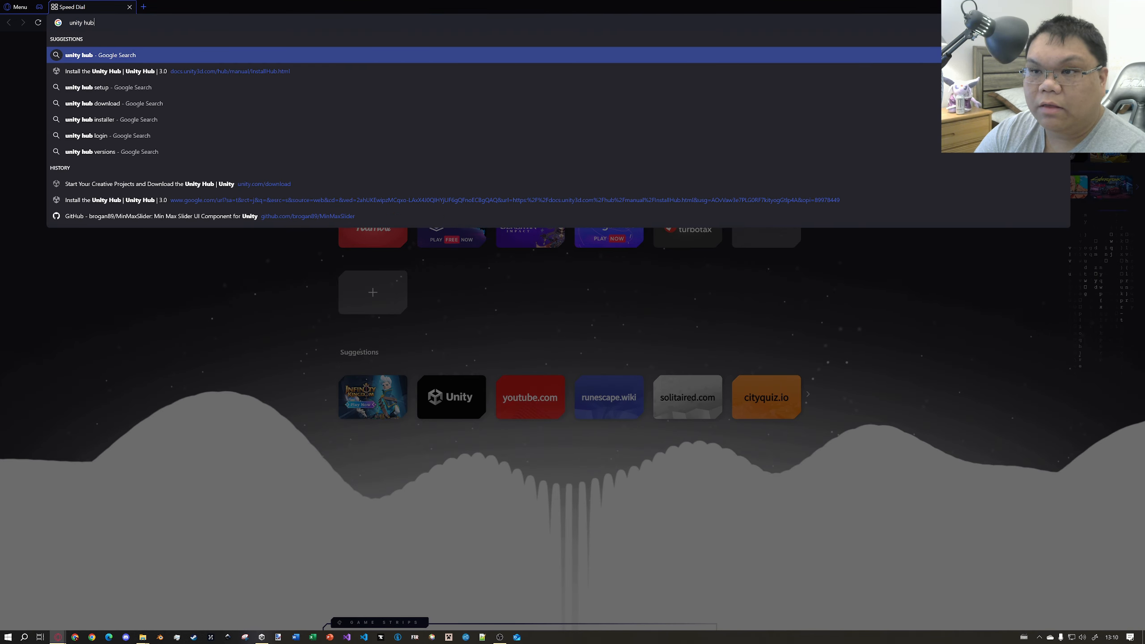
pyautogui.press('Return')
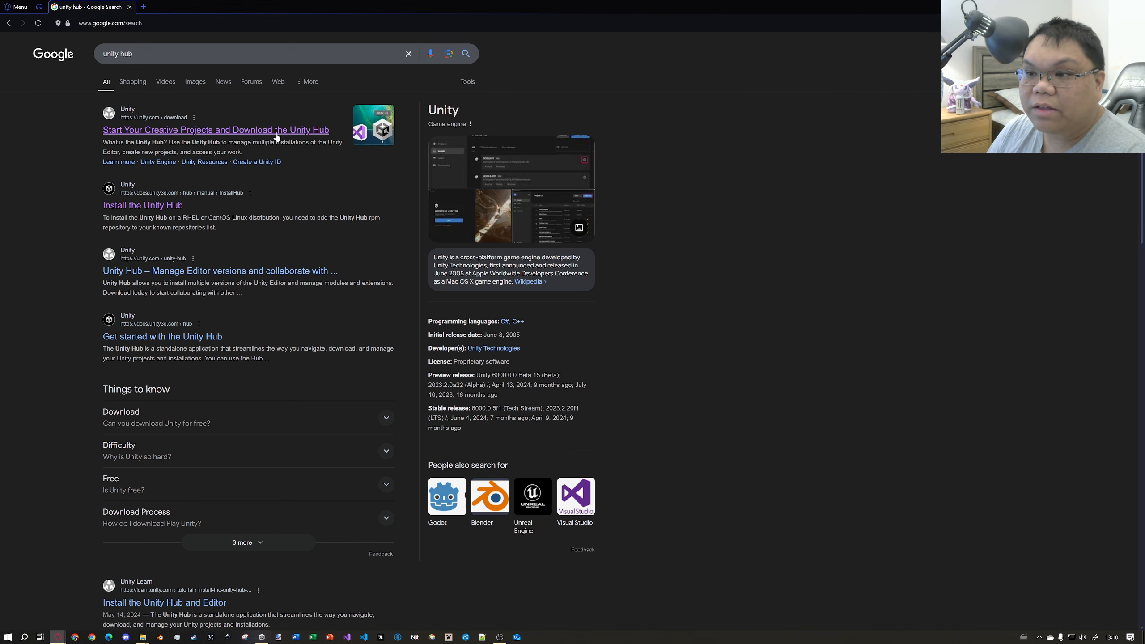
pyautogui.click(280, 131)
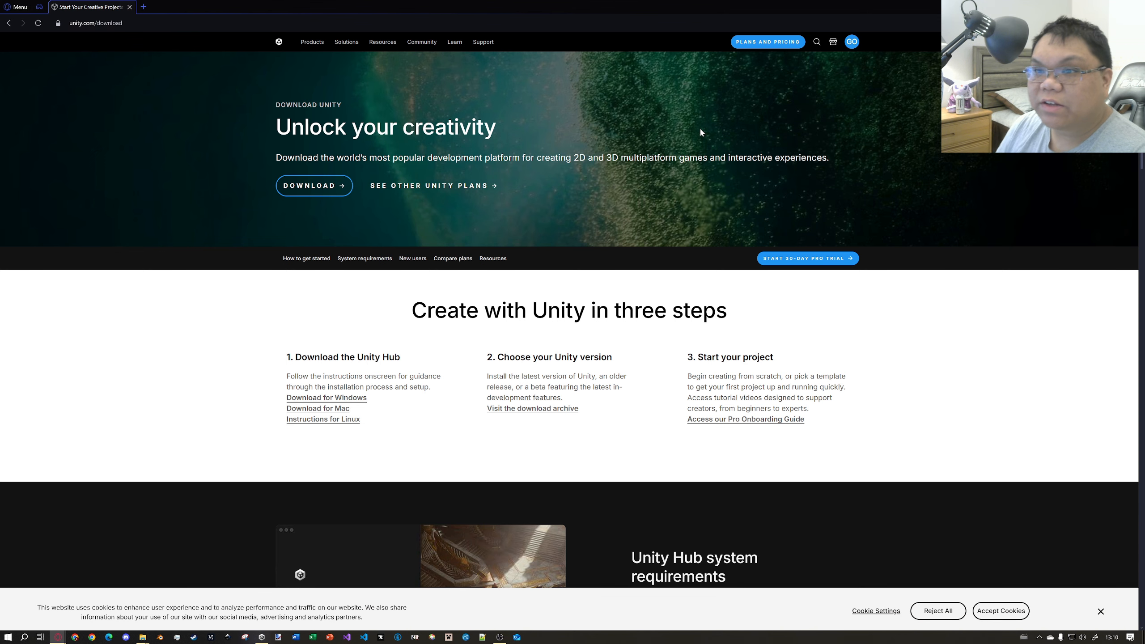
# - Download the Unity Hub installer to the Downloads folder as UnityHubSetup (2).exe and show the file in its folder
pyautogui.click(332, 193)
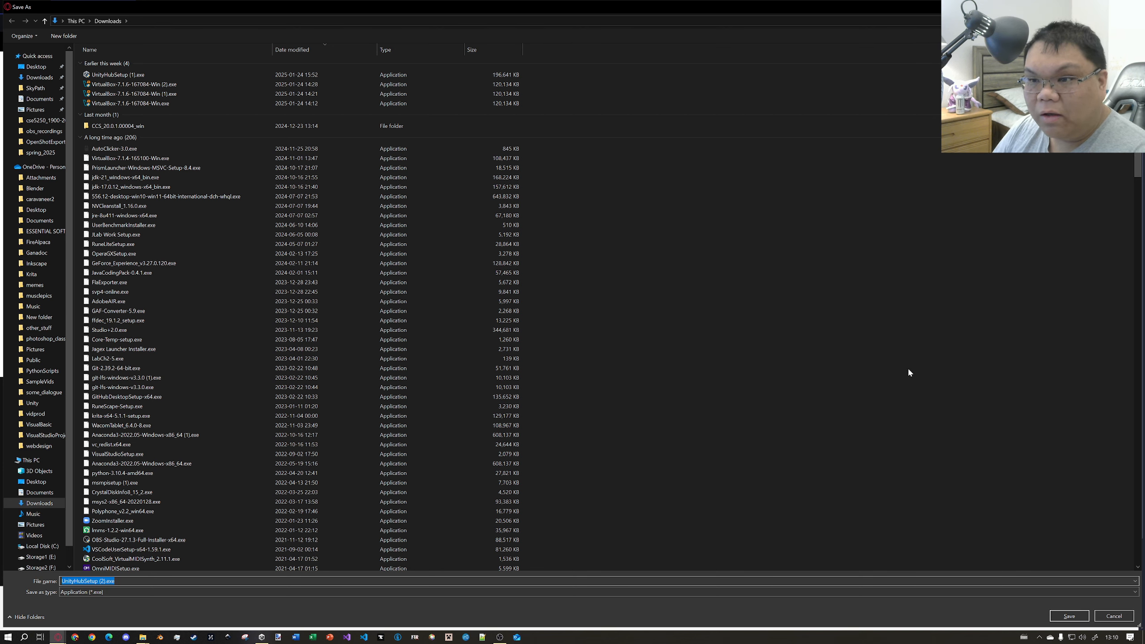
pyautogui.click(1069, 616)
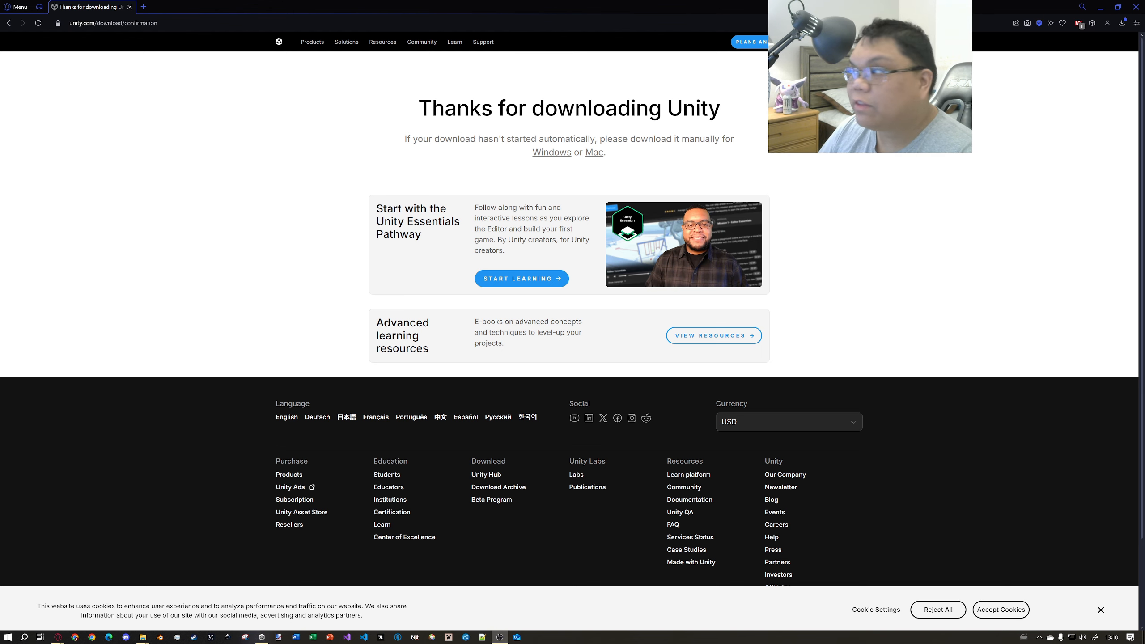
pyautogui.click(1122, 23)
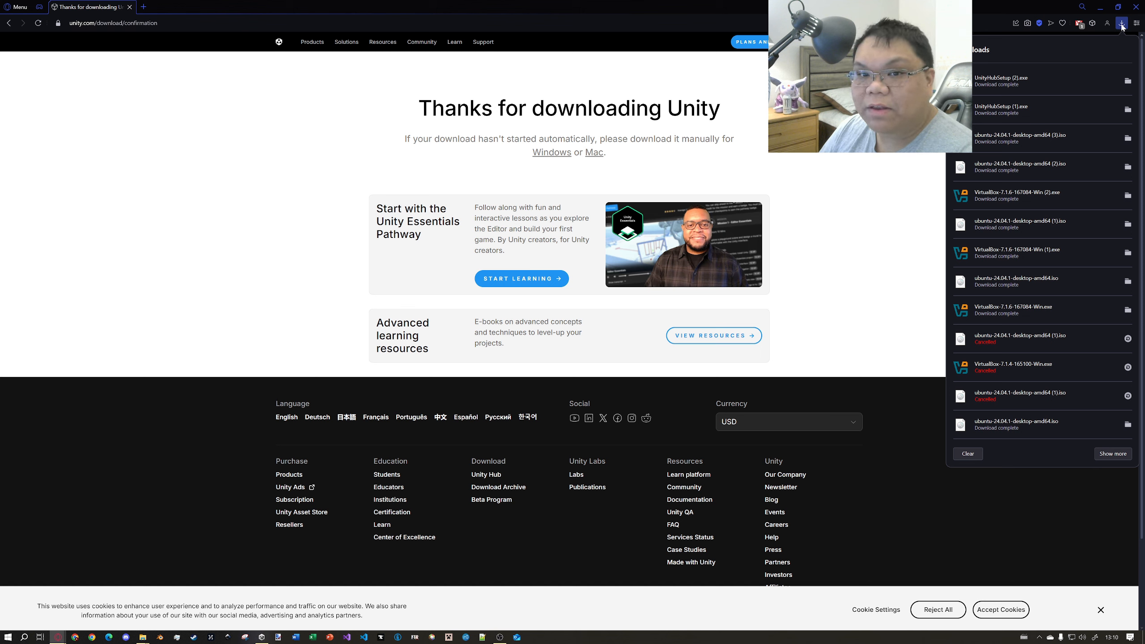
pyautogui.click(1123, 23)
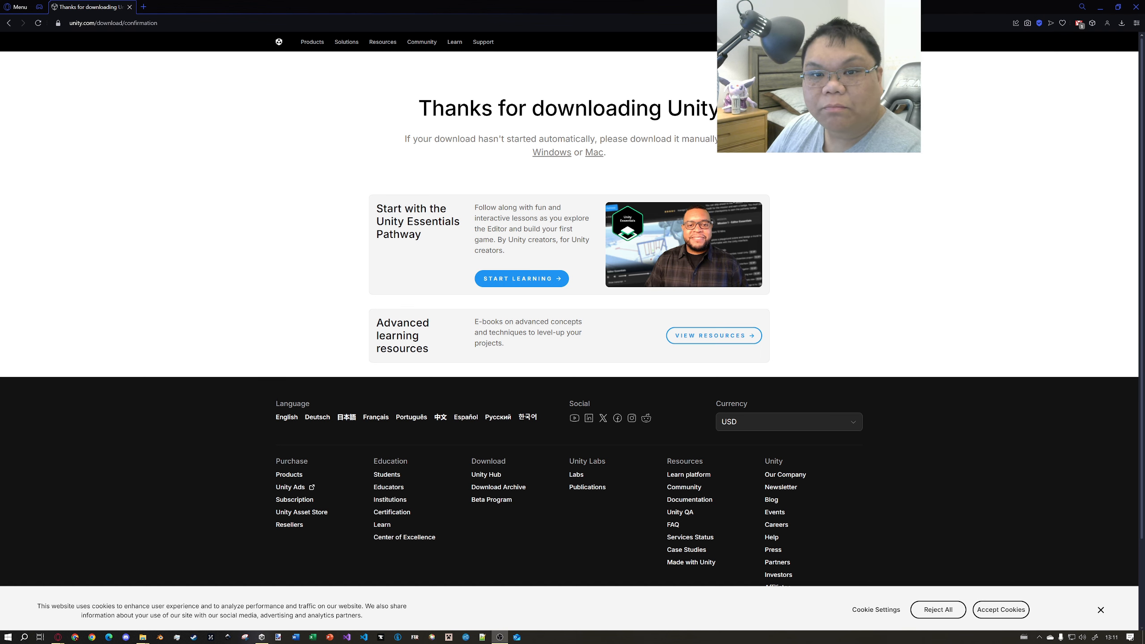
pyautogui.click(1122, 24)
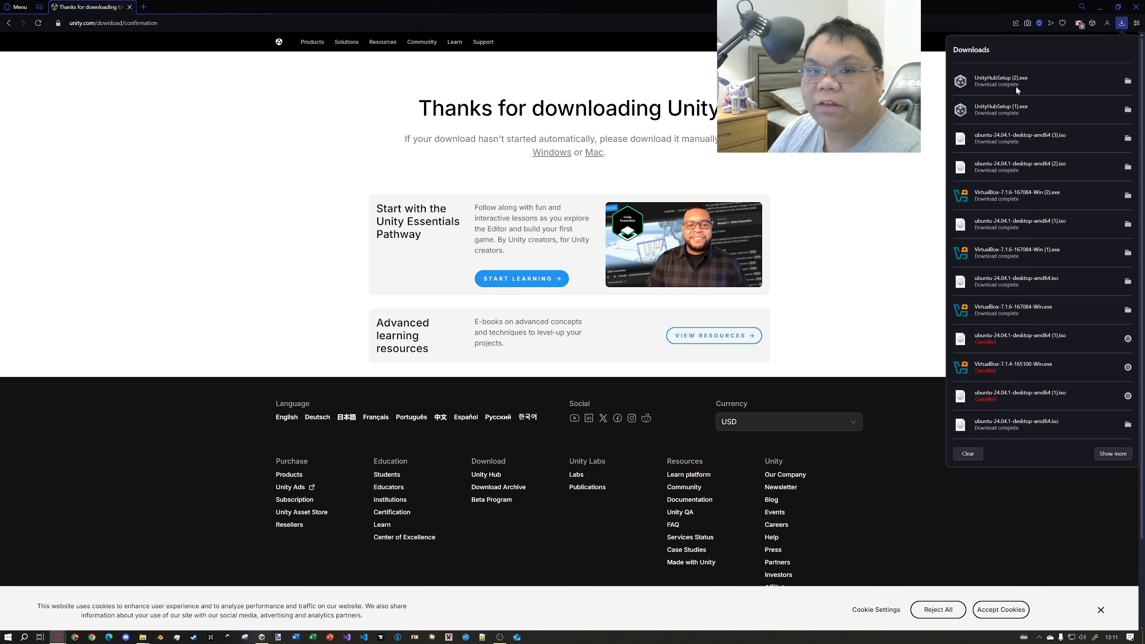
pyautogui.click(1128, 82)
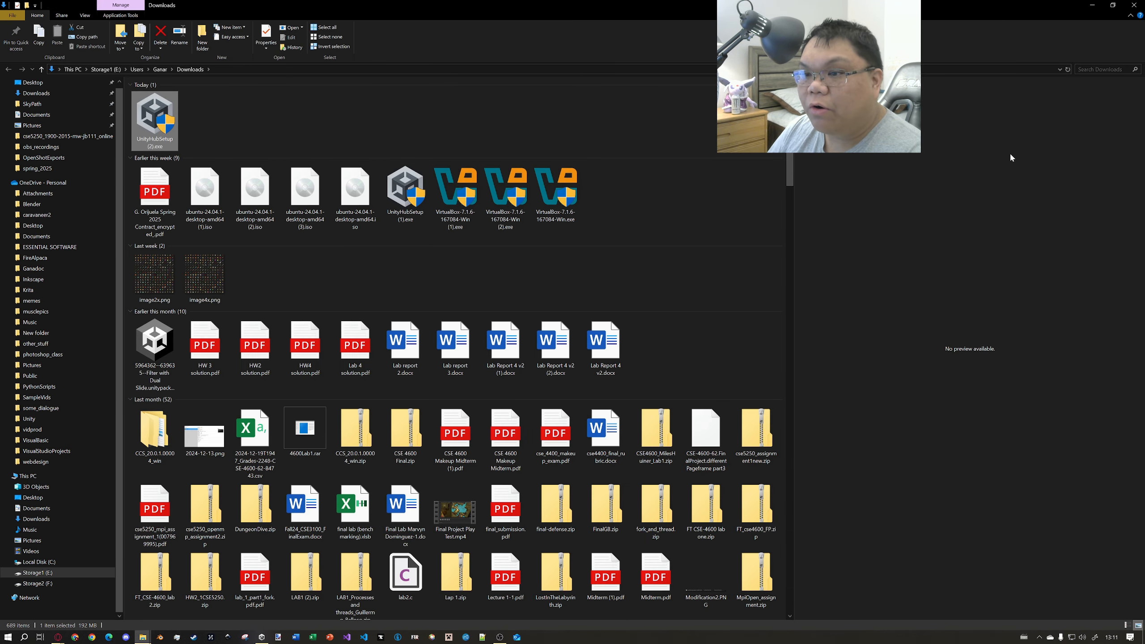
# - Run UnityHubSetup (2).exe, look through the Unity Terms of Service and accept the license agreement
pyautogui.doubleClick(163, 116)
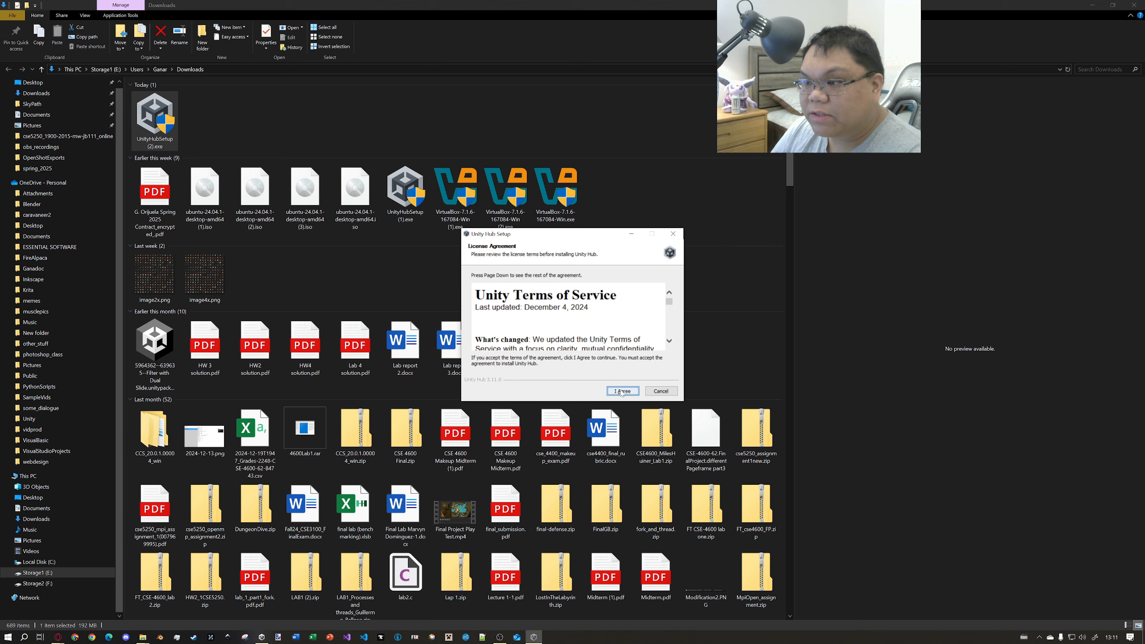
pyautogui.scroll(-5, 669, 312)
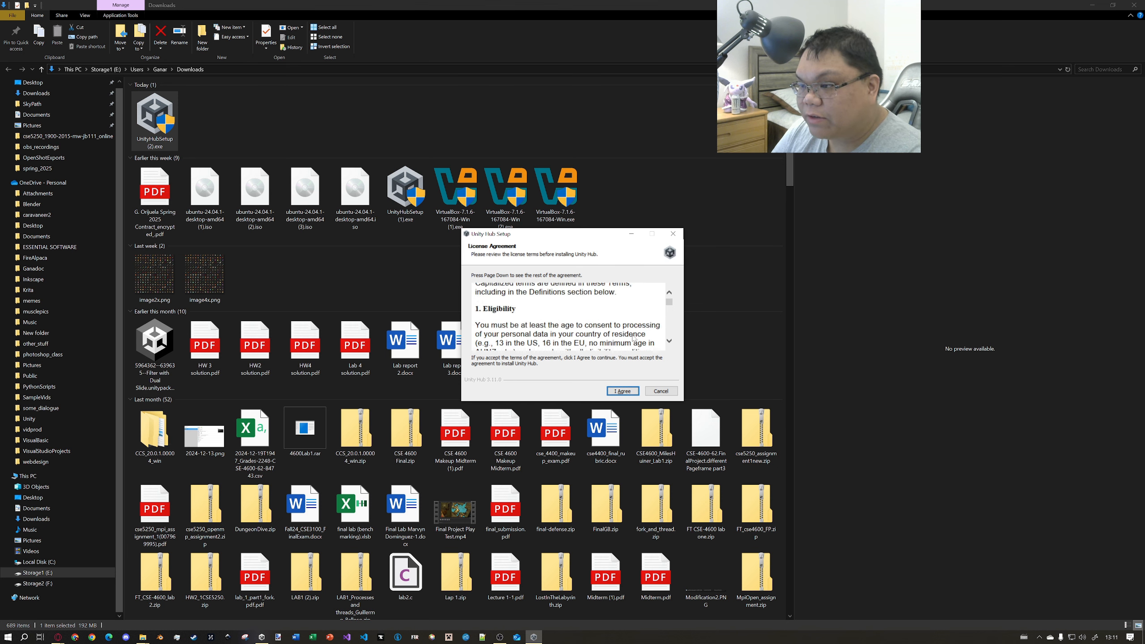
pyautogui.moveTo(668, 311); pyautogui.dragTo(671, 346)
pyautogui.scroll(2, 576, 336)
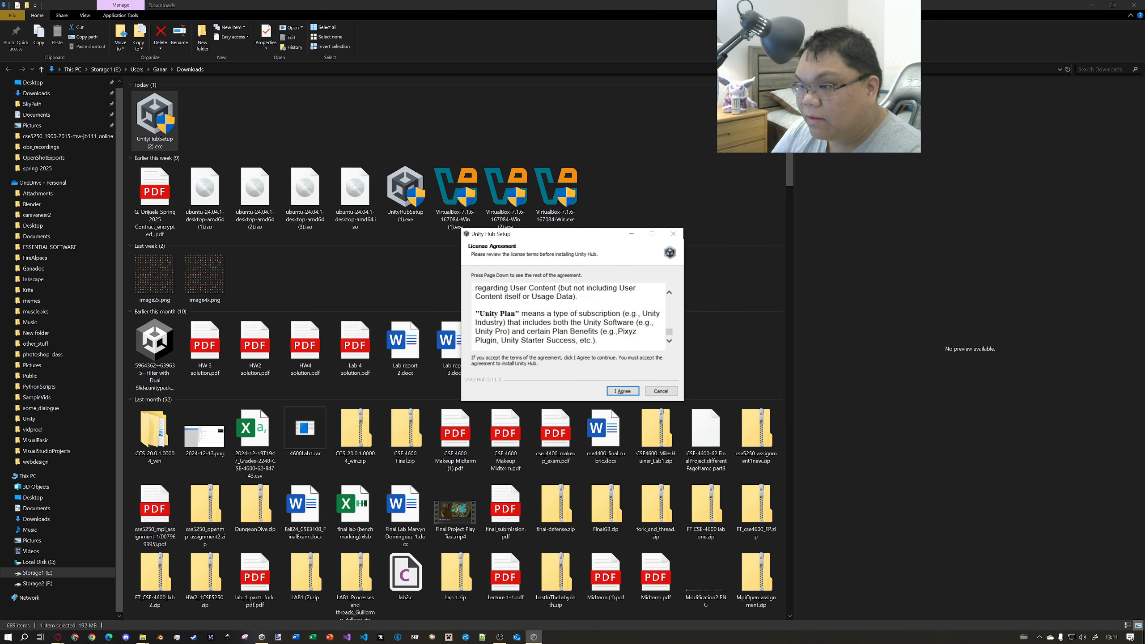
pyautogui.scroll(-2, 576, 336)
pyautogui.click(621, 391)
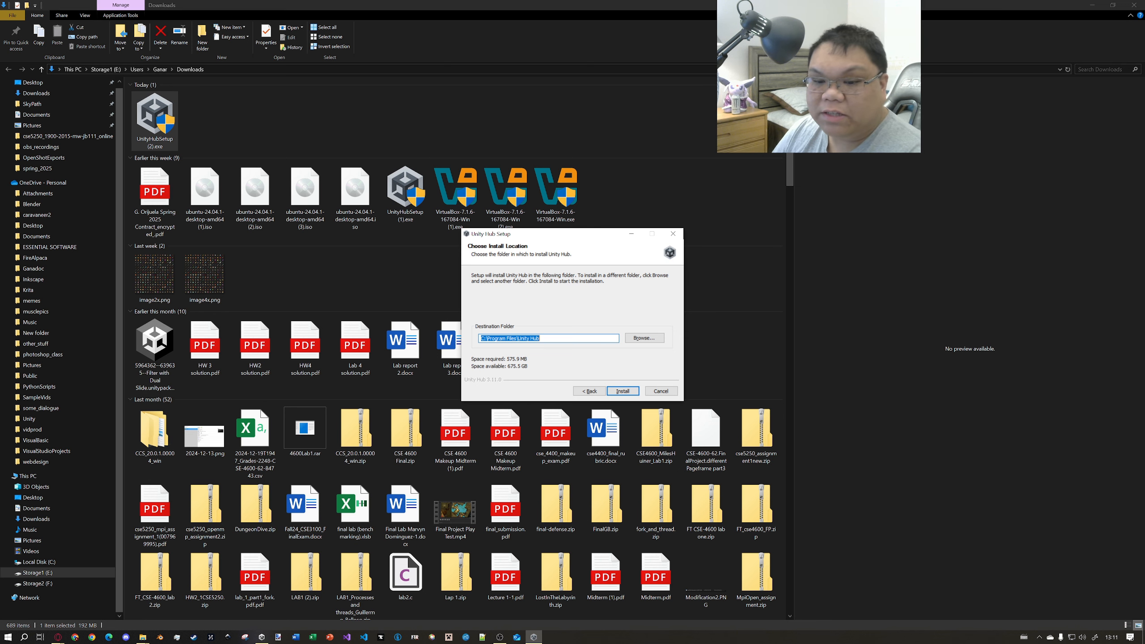
# - Install Unity Hub in C:\Program Files\Unity Hub, finish setup with Run Unity Hub enabled, and agree to the Unity Personal license terms
pyautogui.press('Return')
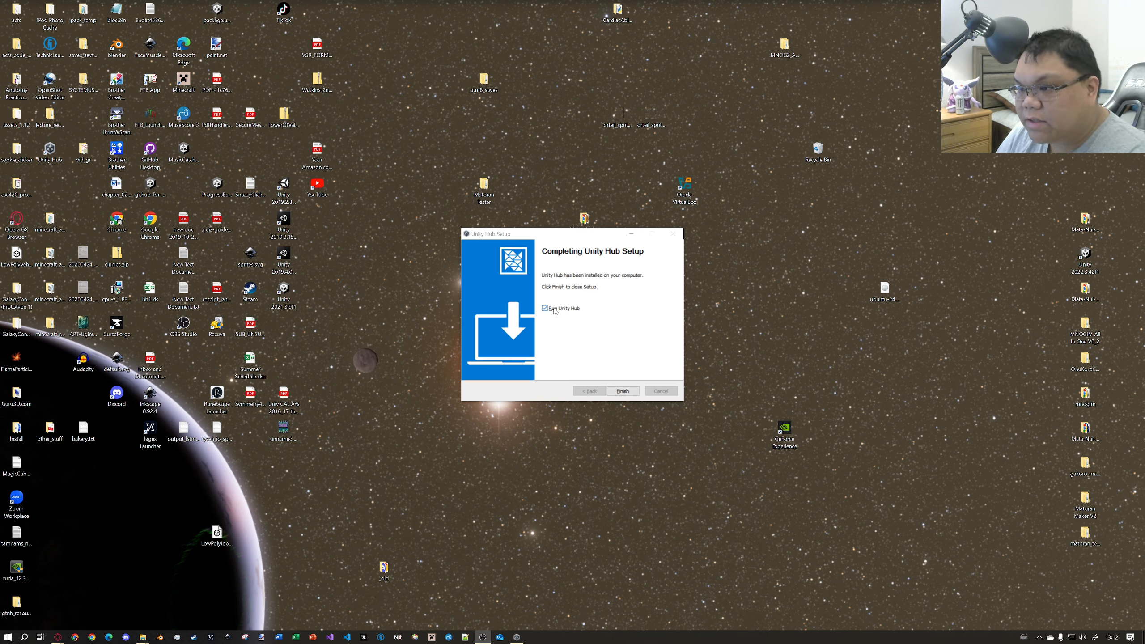
pyautogui.click(623, 391)
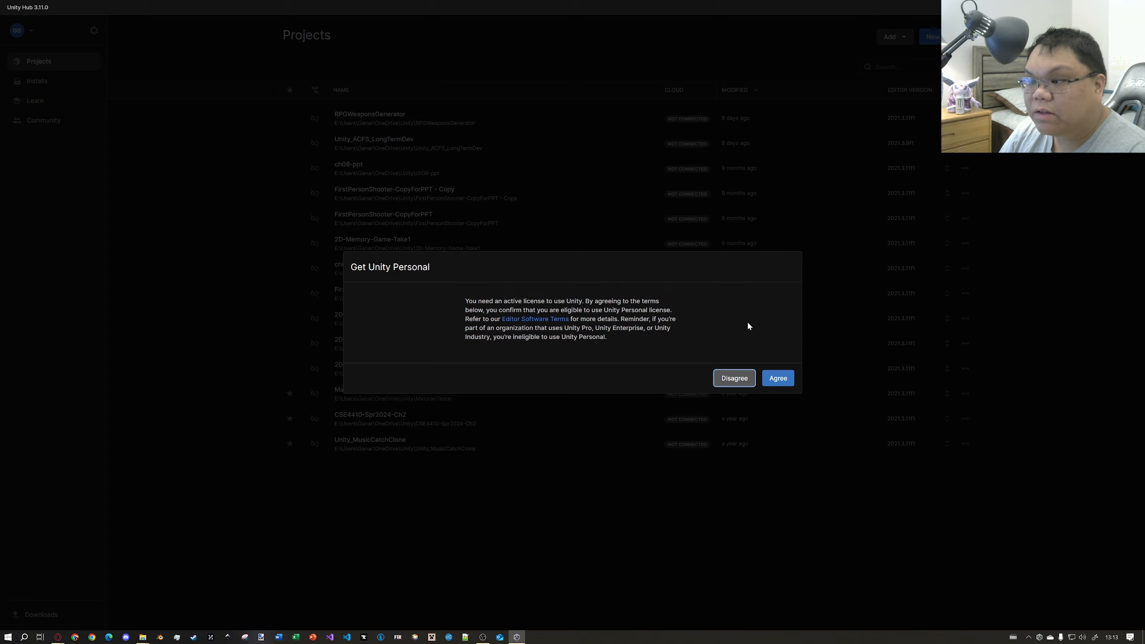
pyautogui.click(784, 382)
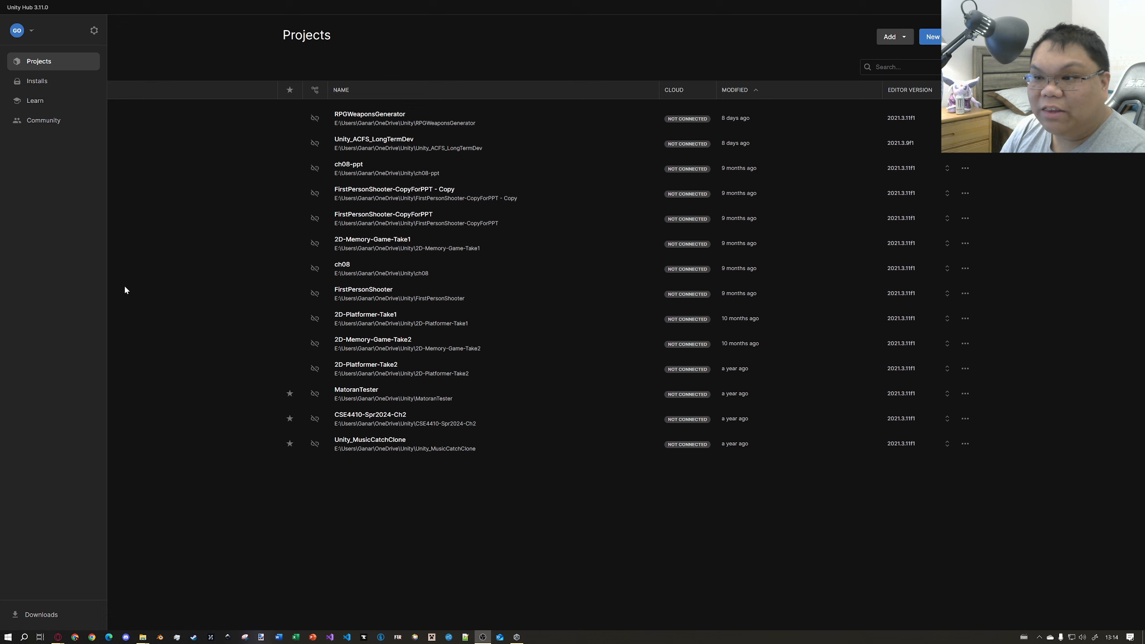
# - Review the installed Unity editors and the official releases available to install, then close the Install Unity Editor dialog
pyautogui.click(48, 84)
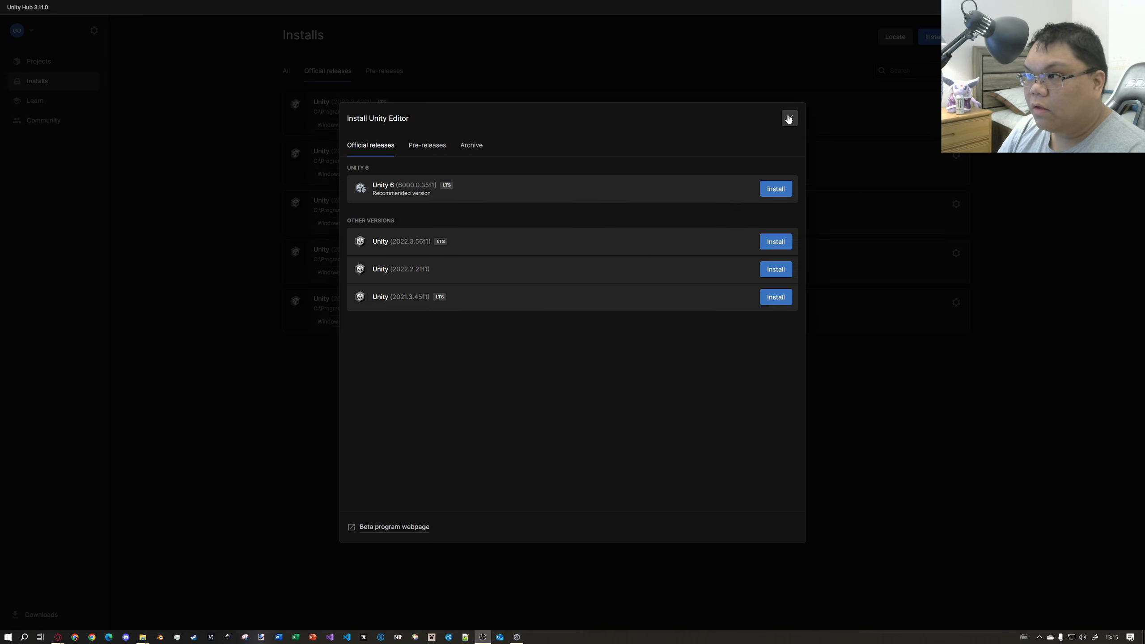
pyautogui.click(790, 118)
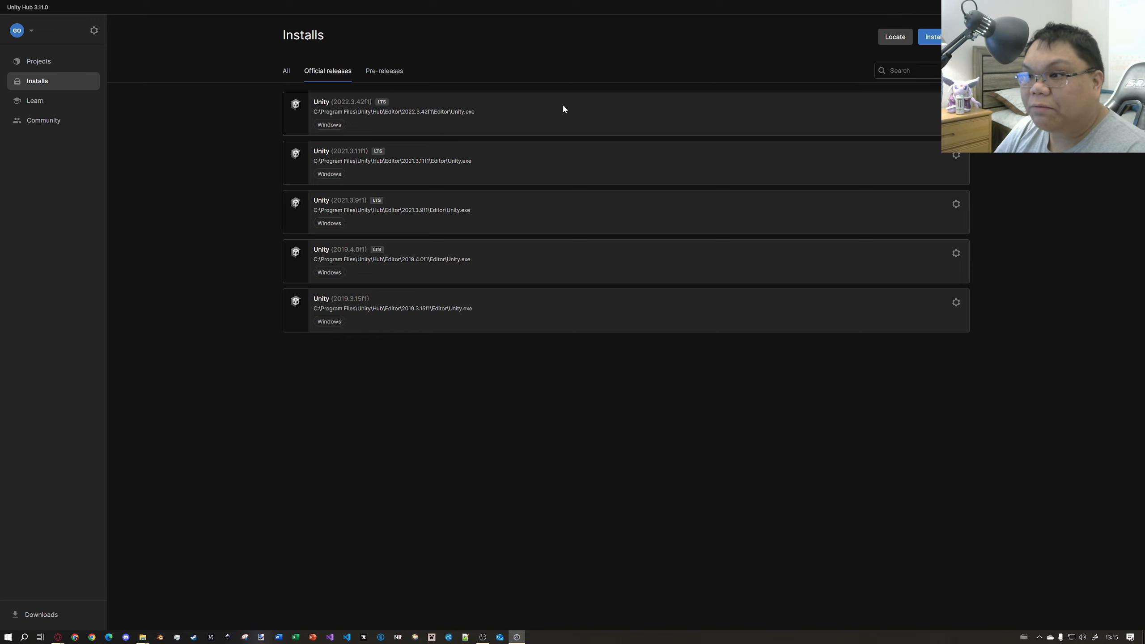
pyautogui.click(938, 36)
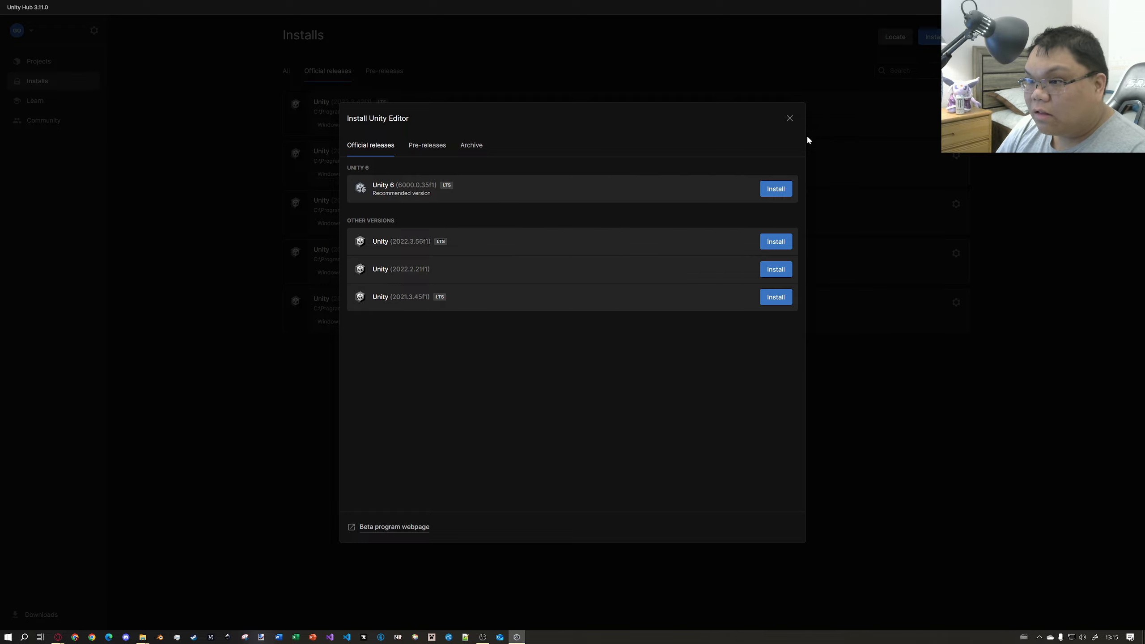
pyautogui.click(791, 118)
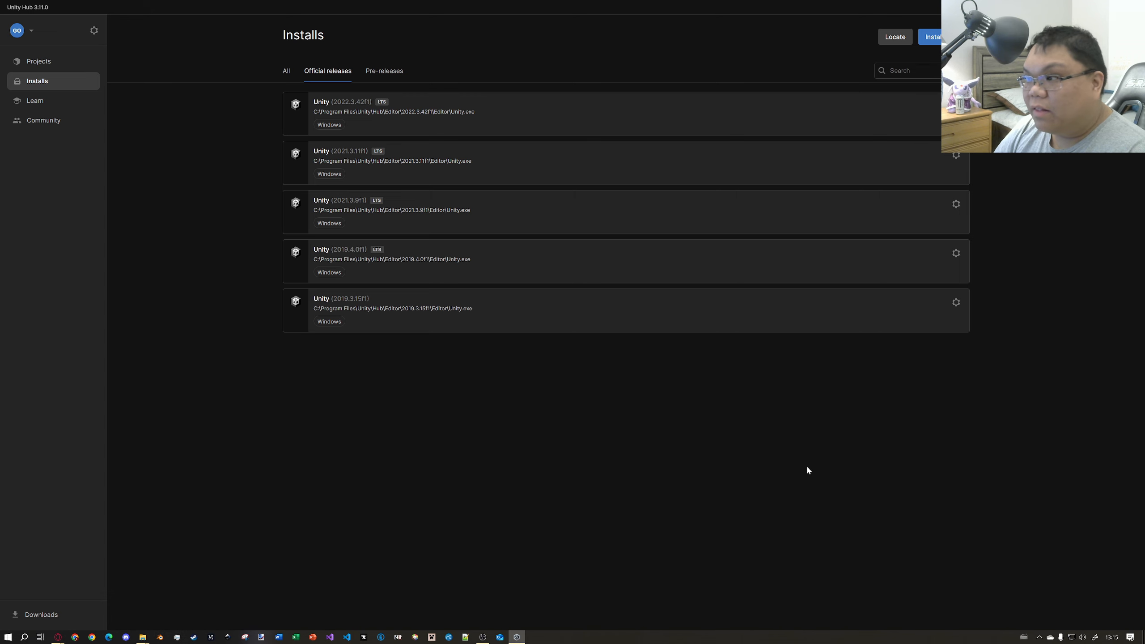
# - Check the editor versions selectable for the RPGWeaponsGenerator project, and view the new project page without creating anything
pyautogui.click(65, 68)
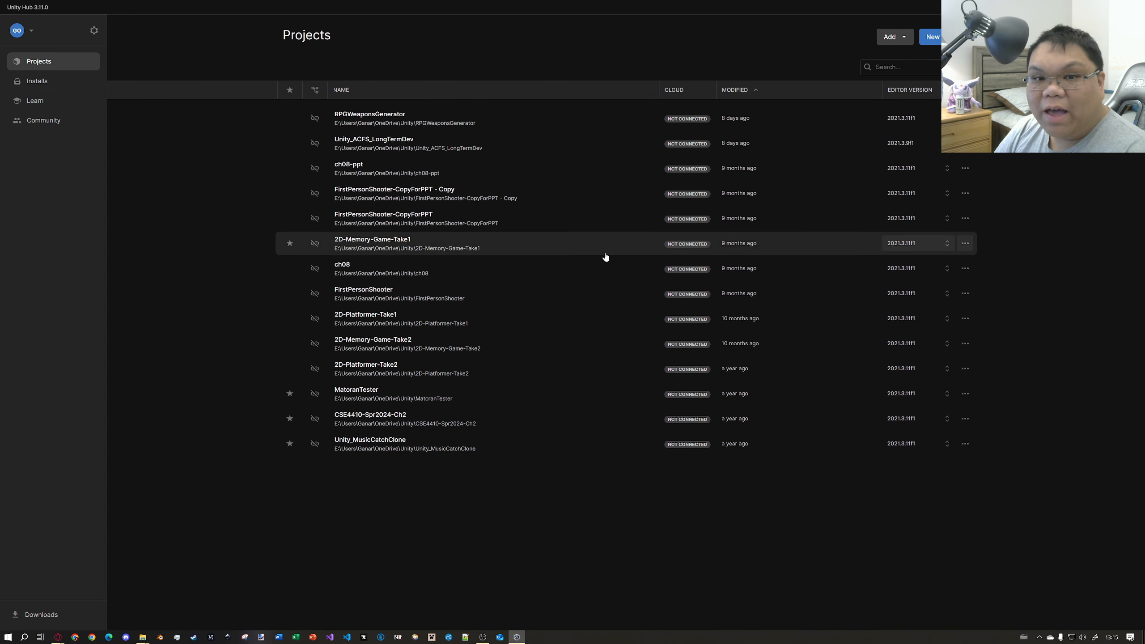
pyautogui.click(920, 118)
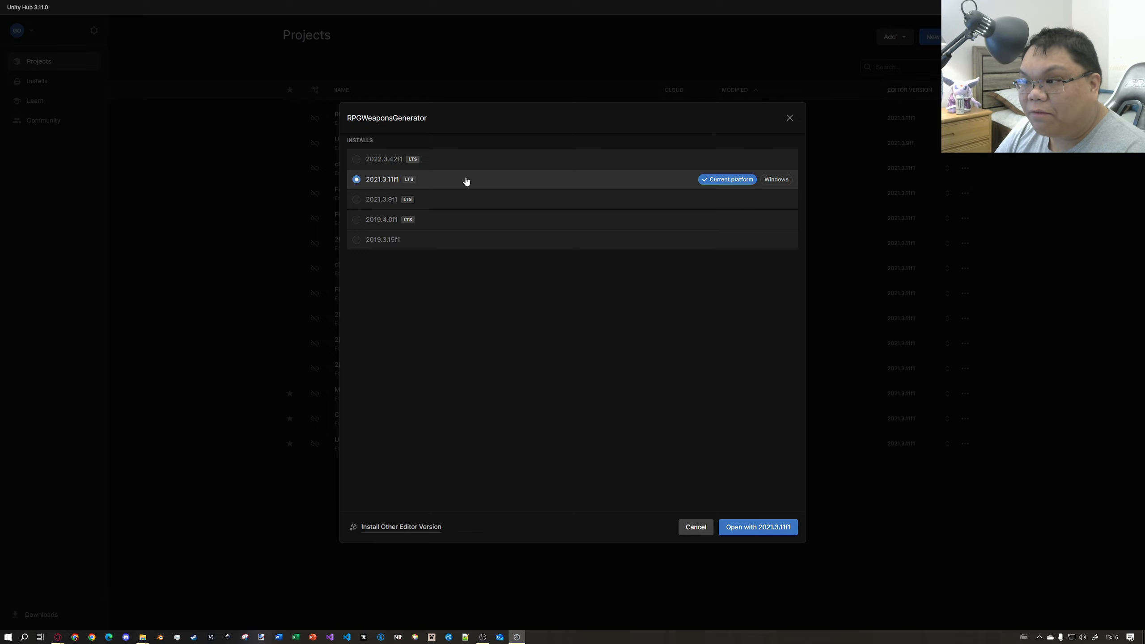
pyautogui.click(696, 527)
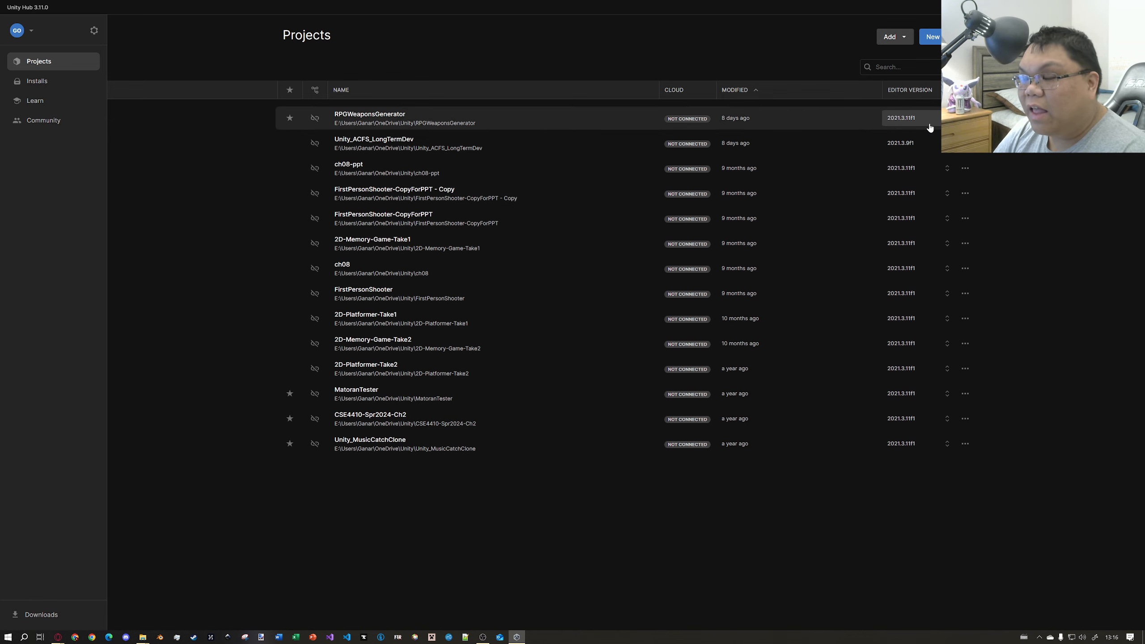
pyautogui.click(947, 36)
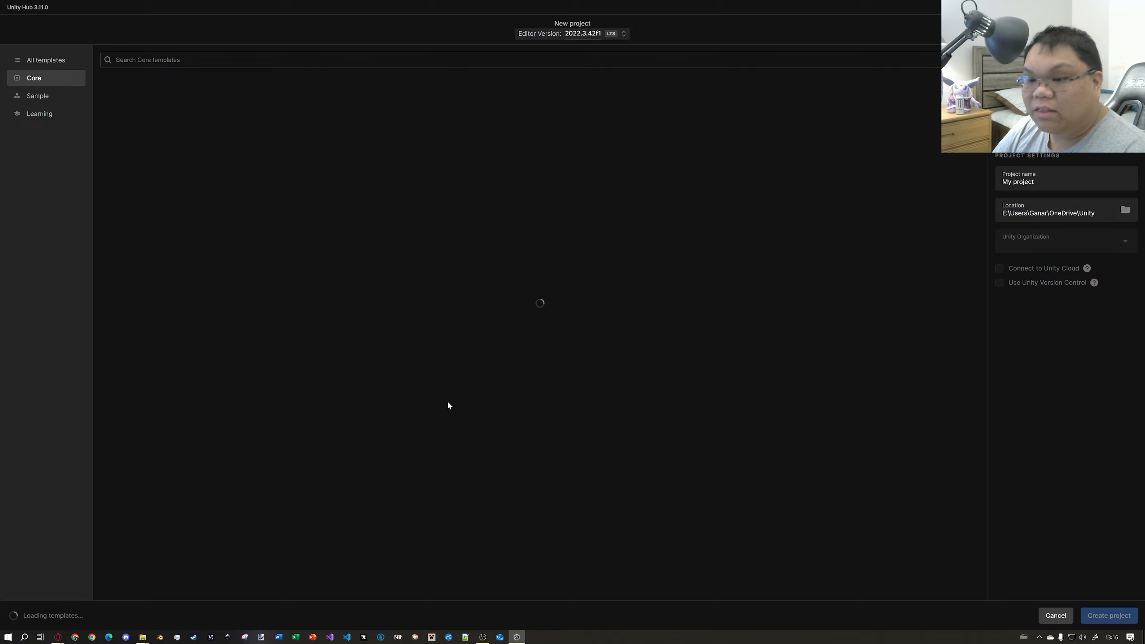
pyautogui.click(1056, 615)
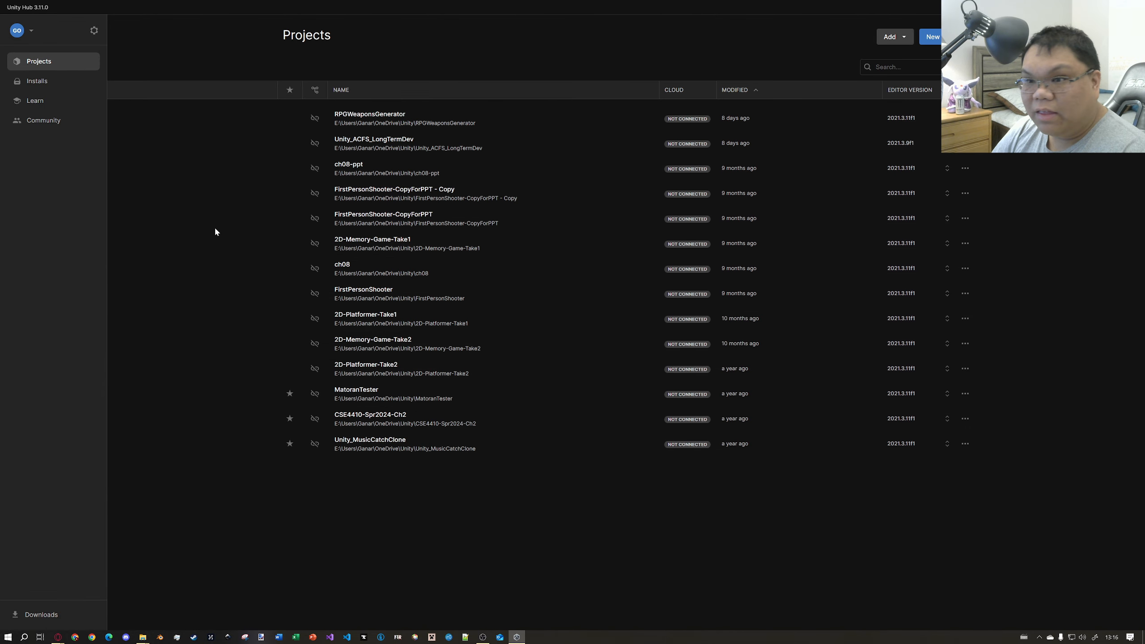
# - Compare the official releases, pre-releases and archive options for installing a Unity editor without starting an installation
pyautogui.click(63, 86)
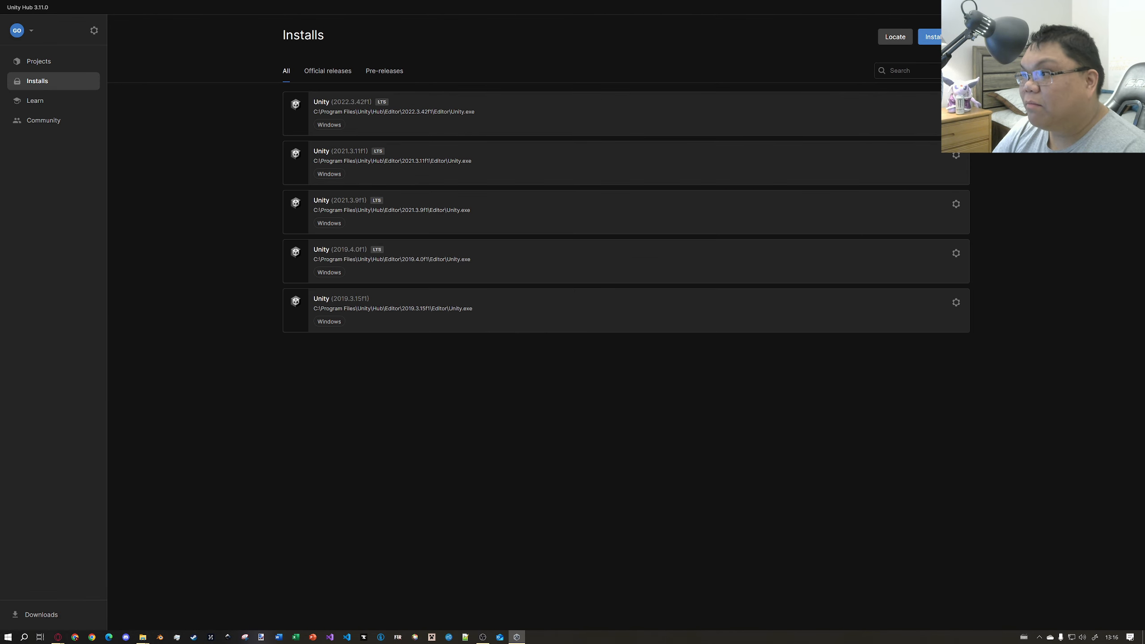
pyautogui.click(930, 36)
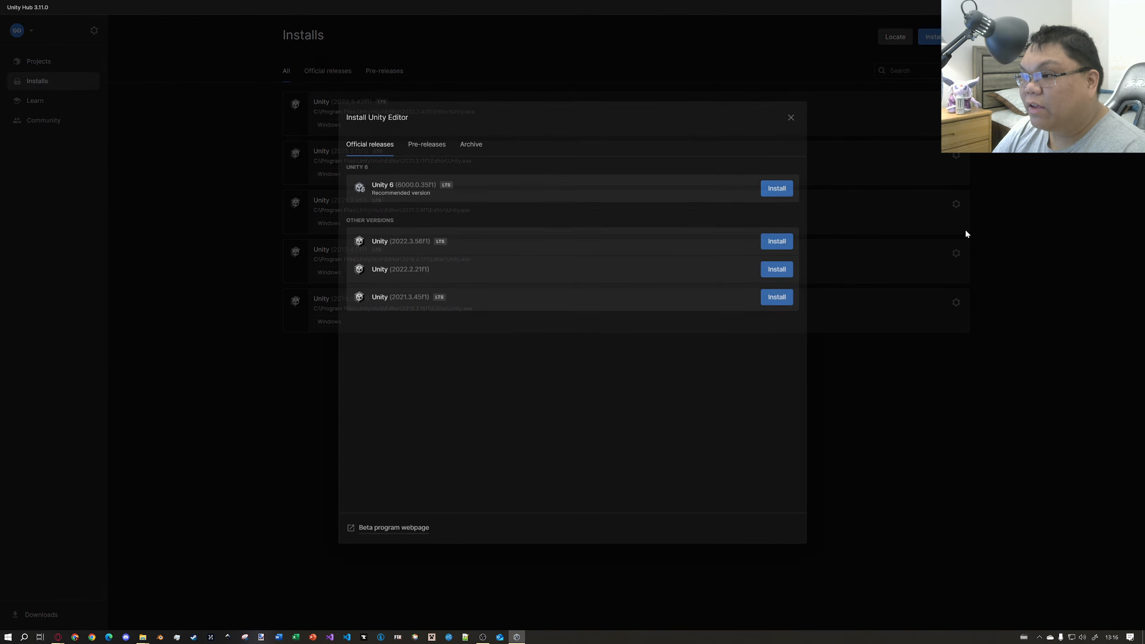
pyautogui.click(437, 149)
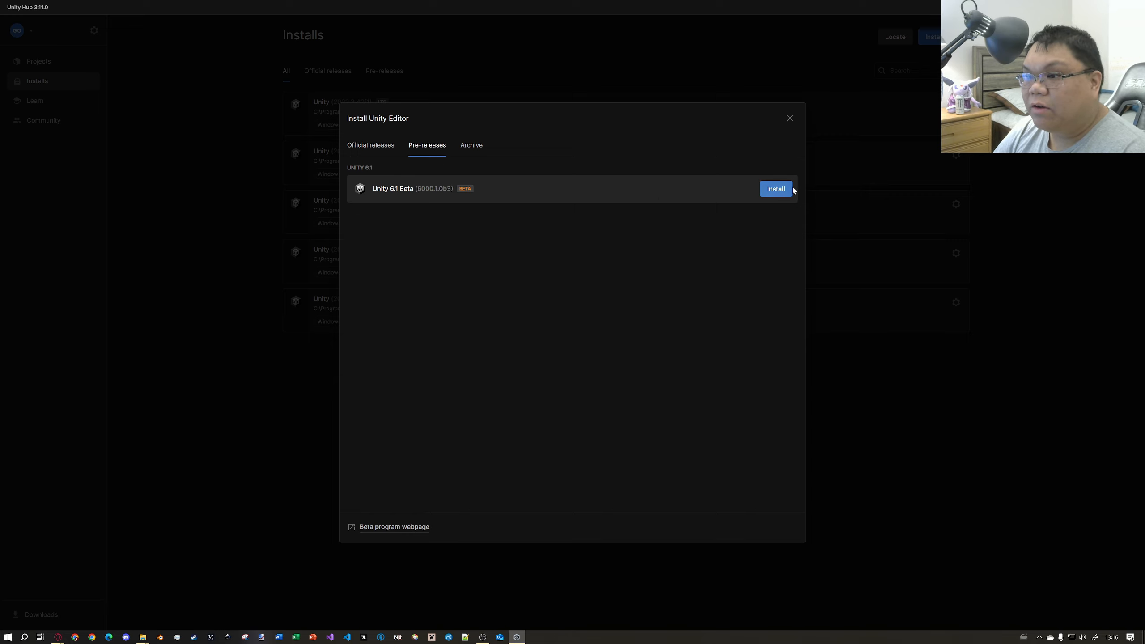
pyautogui.click(367, 145)
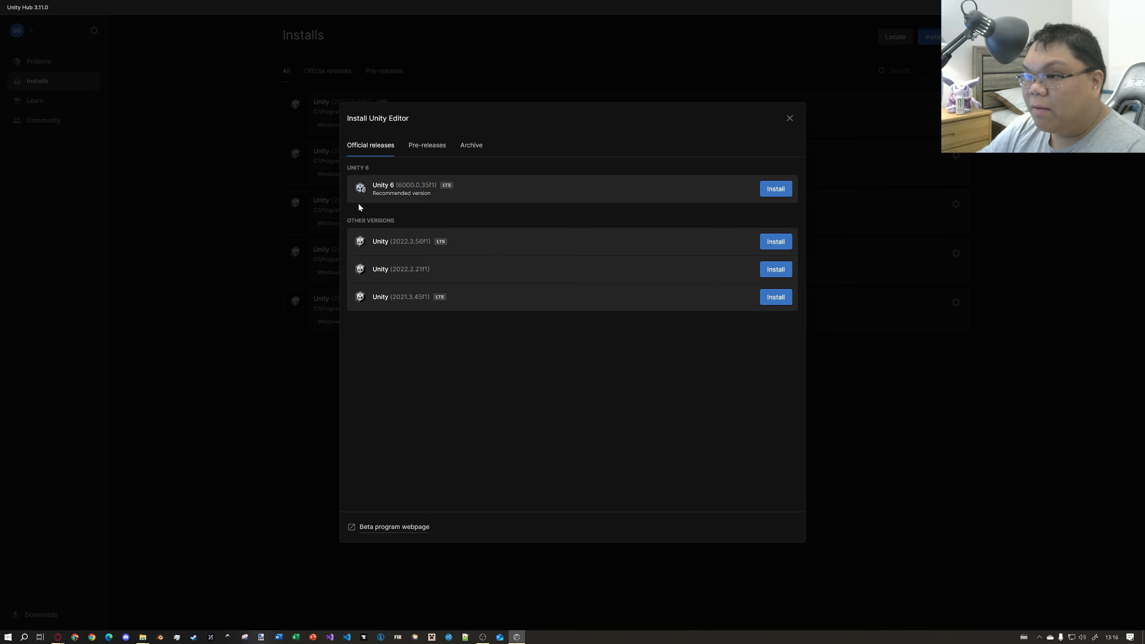
pyautogui.click(471, 145)
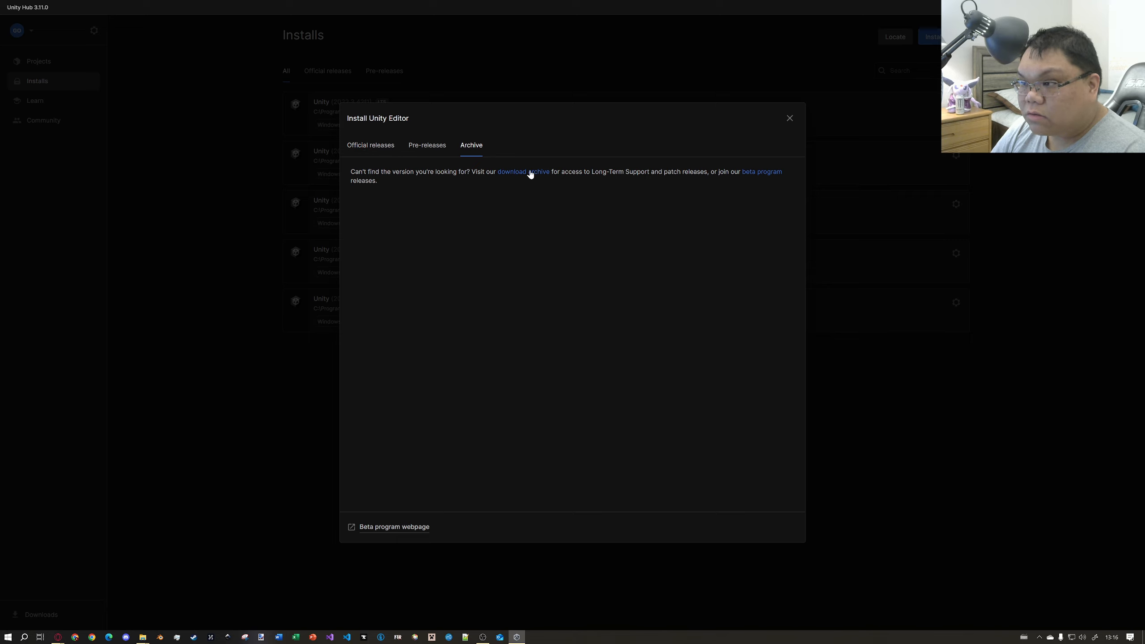
pyautogui.click(376, 146)
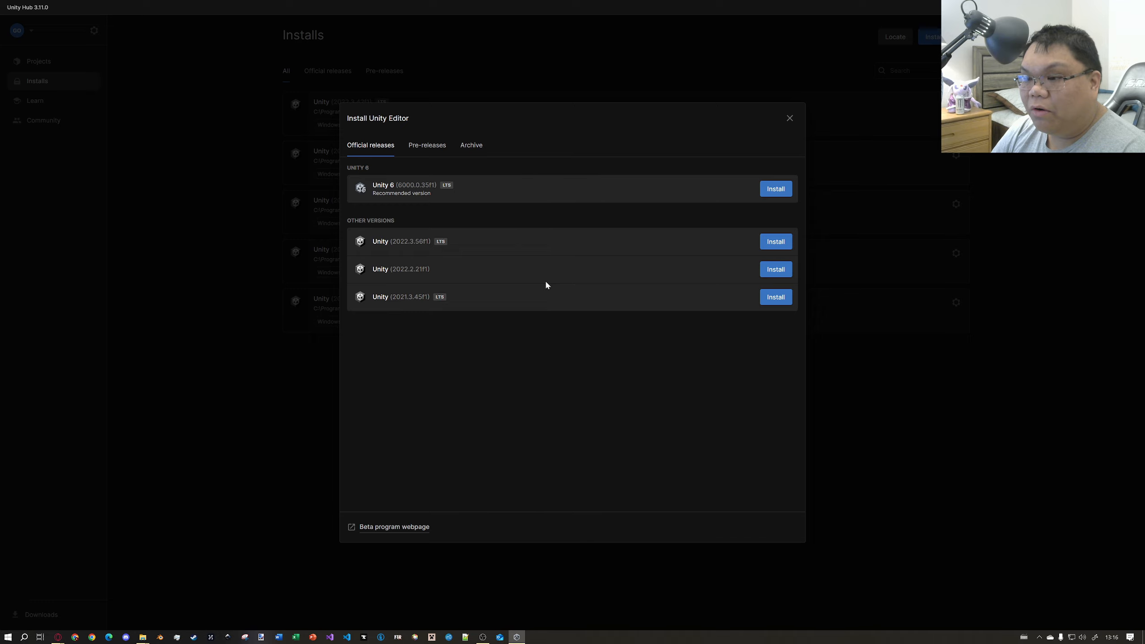
pyautogui.click(789, 118)
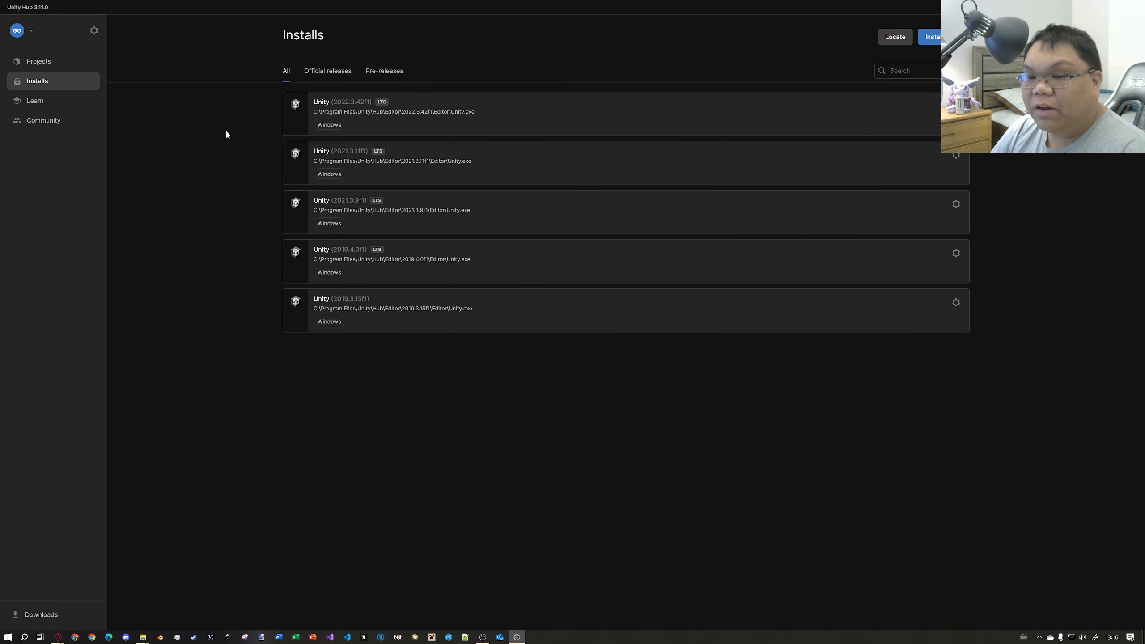
# - Review the installed editor versions offered for opening the RPGWeaponsGenerator project, leaving its version unchanged
pyautogui.click(40, 63)
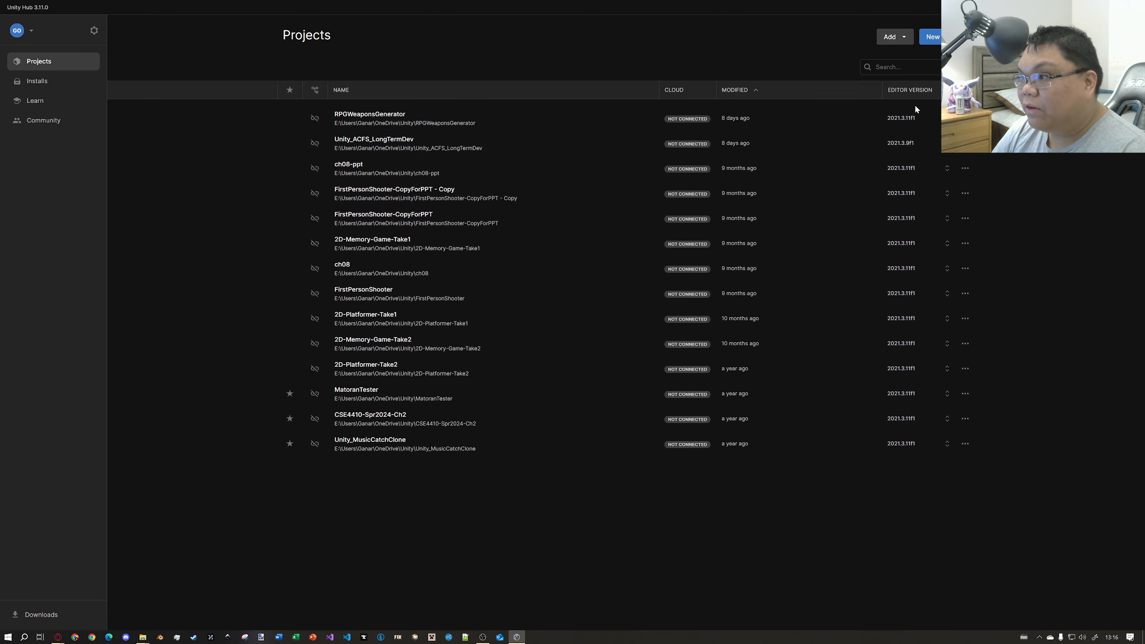
pyautogui.click(915, 118)
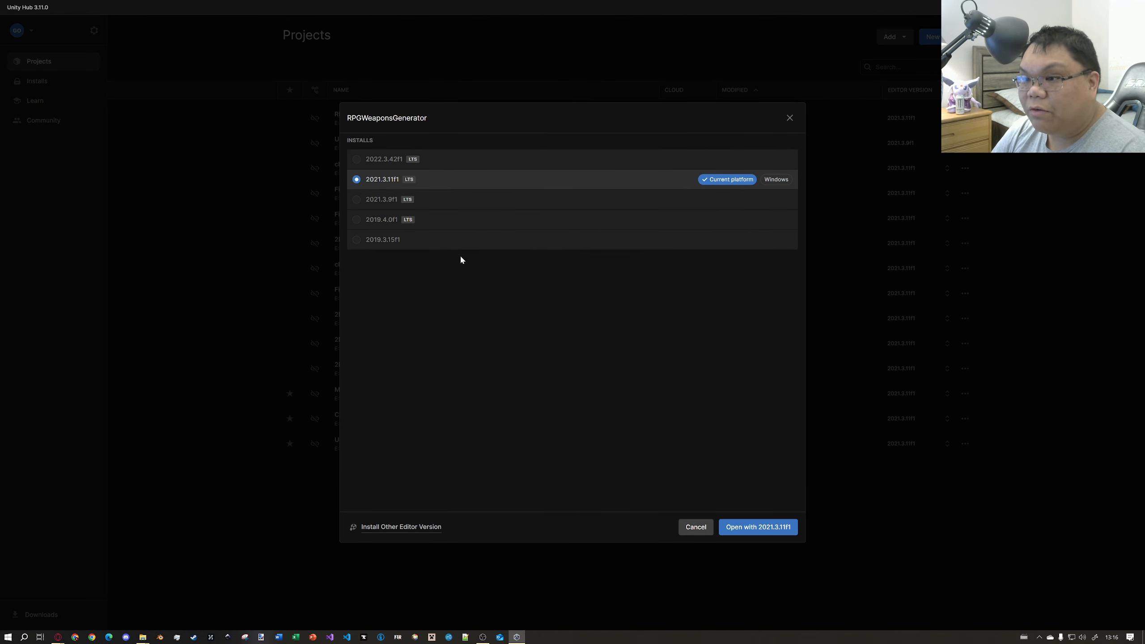
pyautogui.click(789, 119)
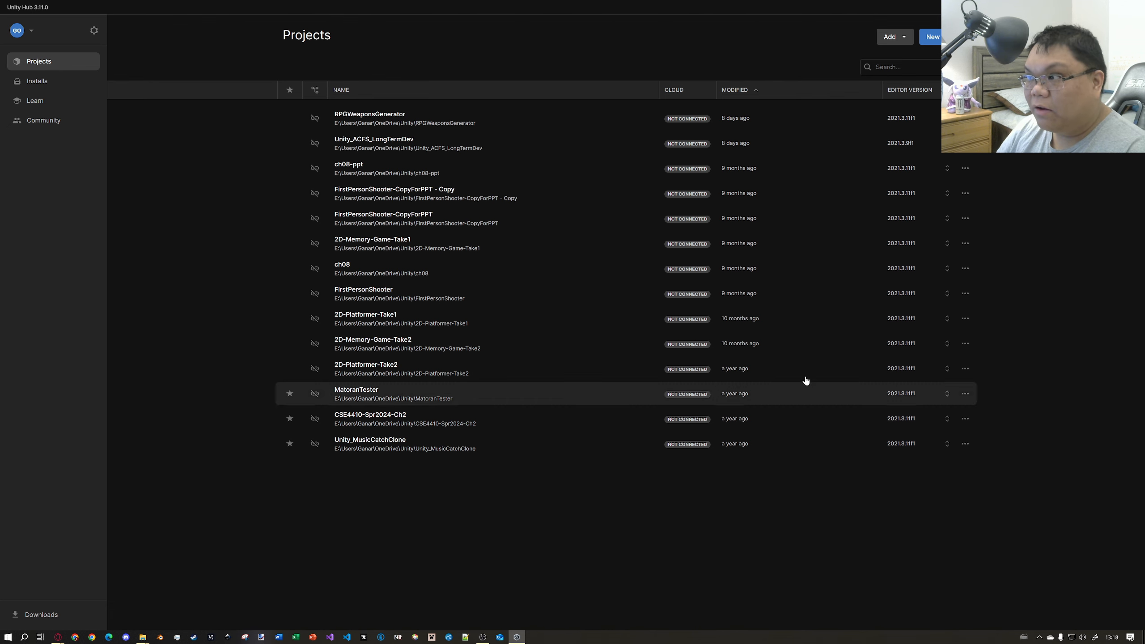
# - Start a new project using the 3D (Built-In Render Pipeline) core template with editor version 2022.3.42f1
pyautogui.click(933, 37)
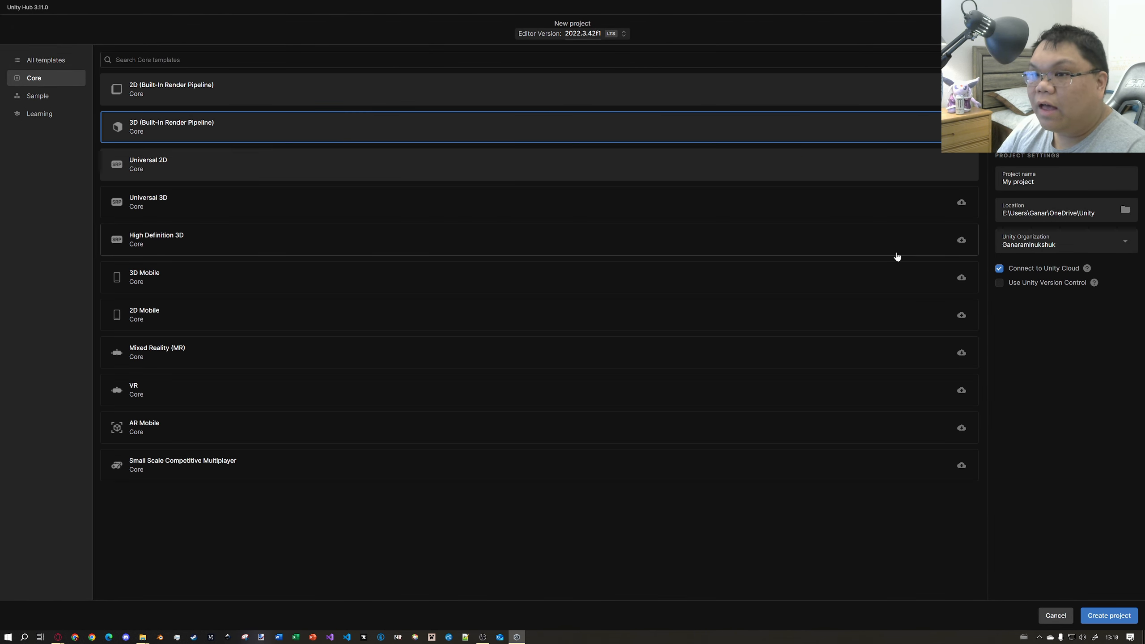
pyautogui.click(255, 132)
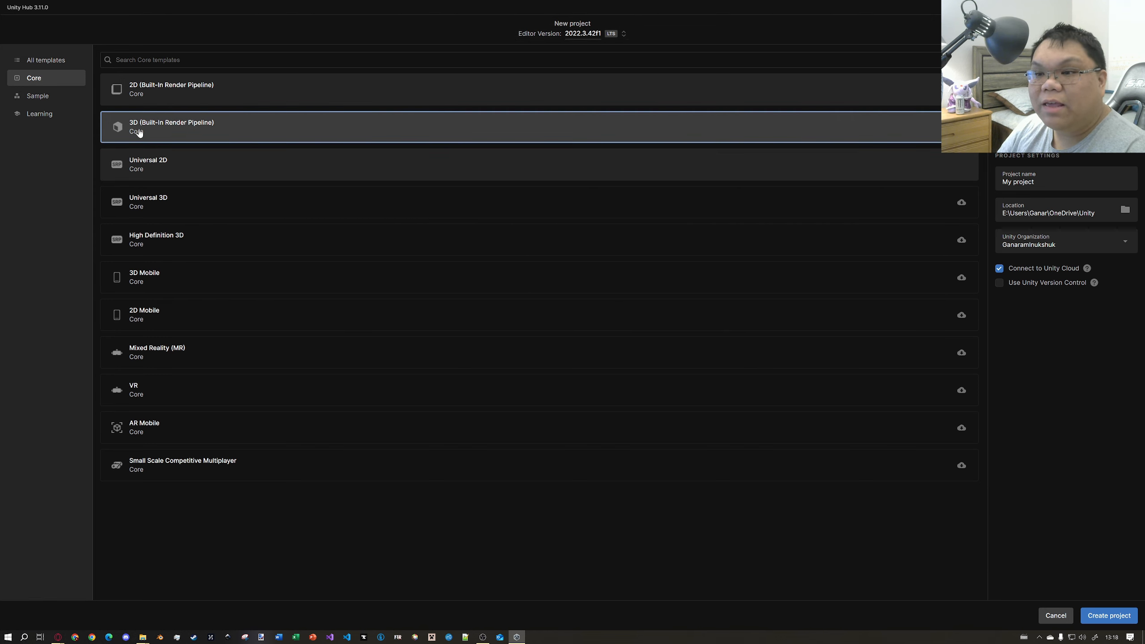
pyautogui.press('Tab')
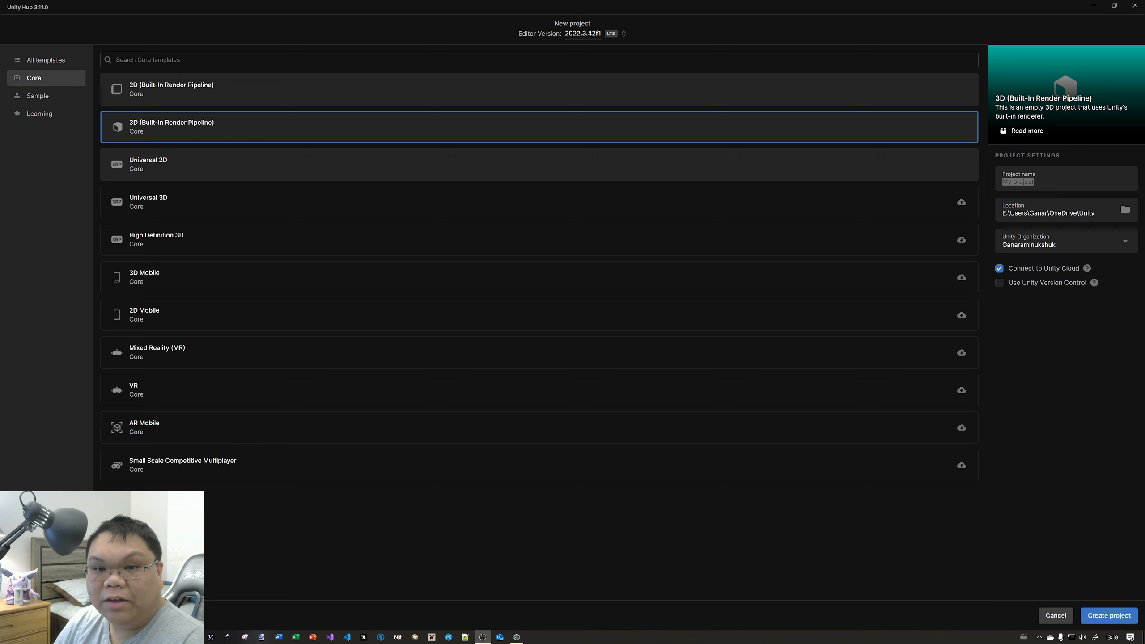
# - Create the project with the name FirstPersonShooter-Spr2025 and allow Unity Editor through the firewall on private networks
pyautogui.click(1037, 182)
pyautogui.moveTo(1039, 182); pyautogui.dragTo(891, 192)
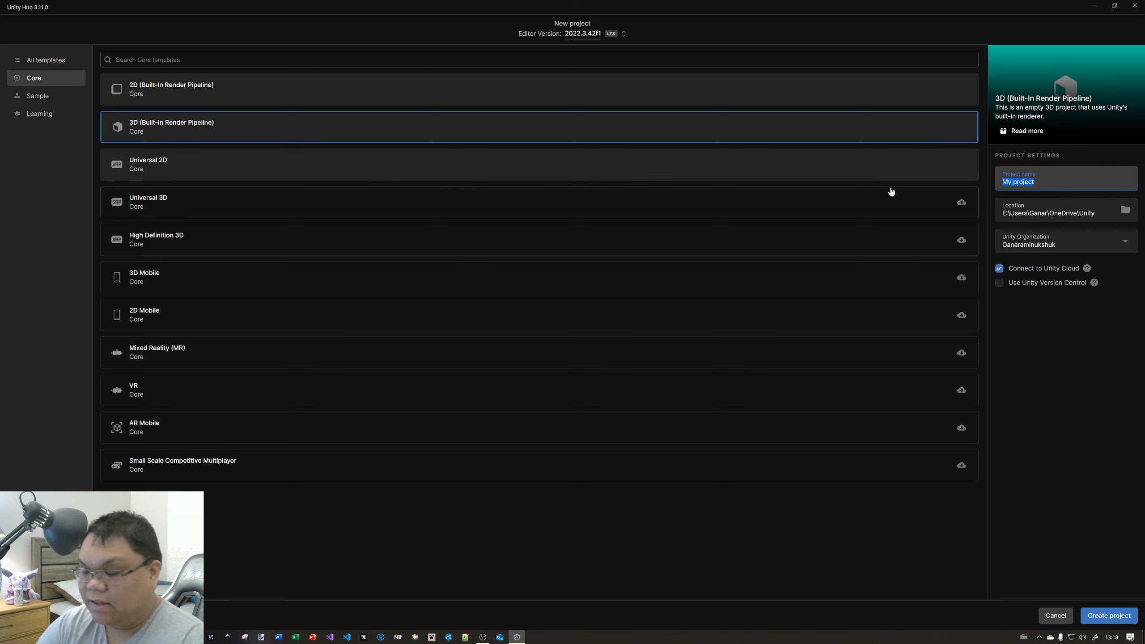
pyautogui.write('FirstPers')
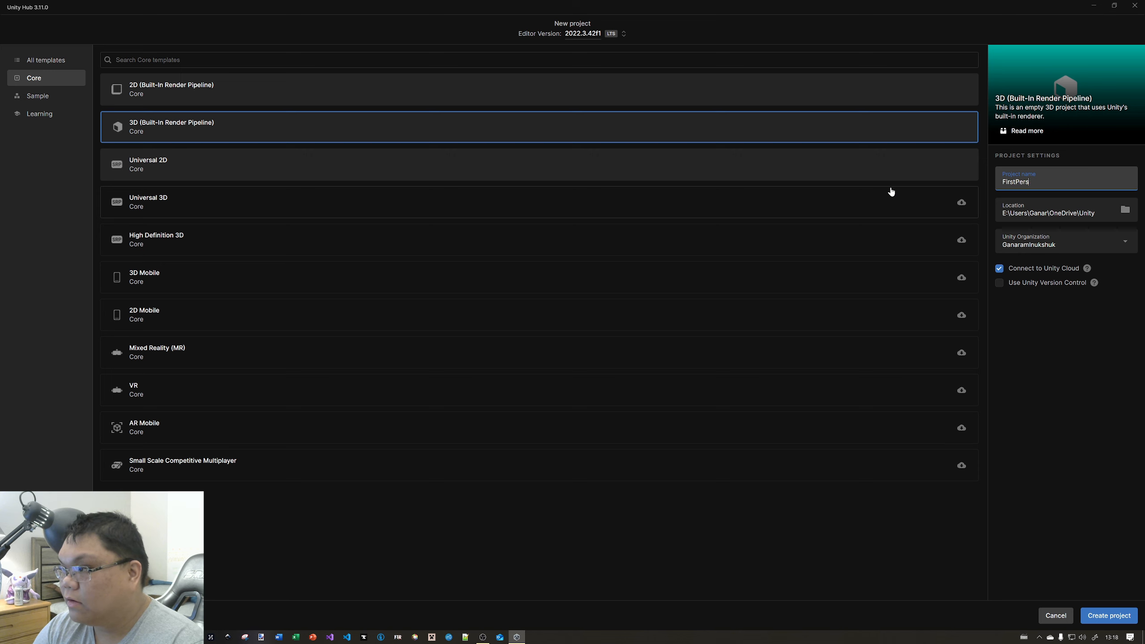
pyautogui.write('onShooter')
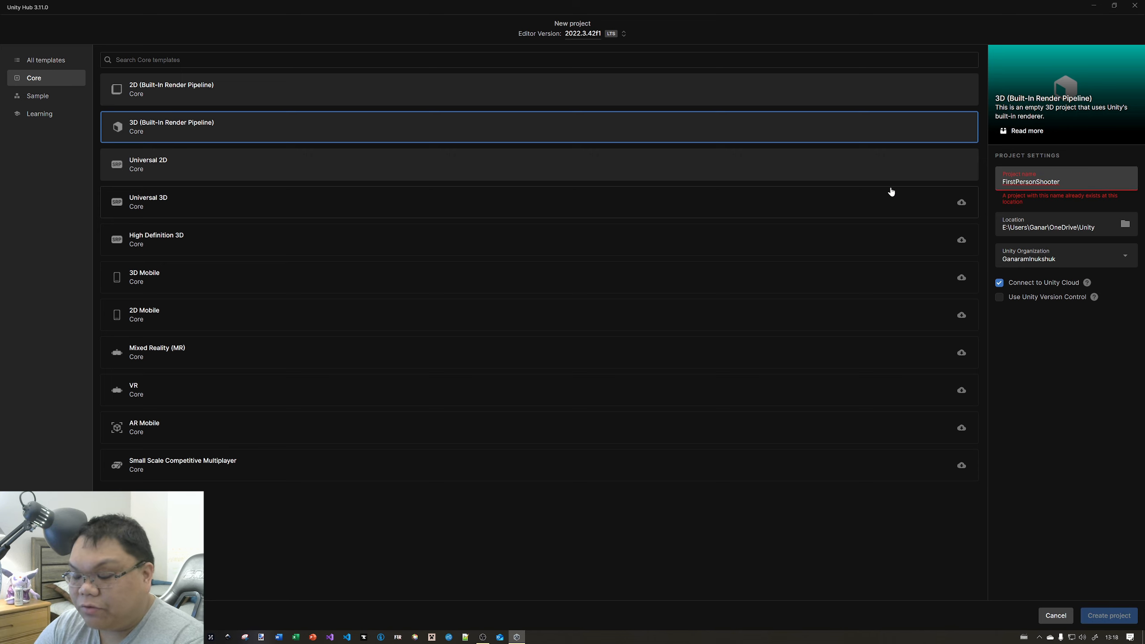
pyautogui.write('-')
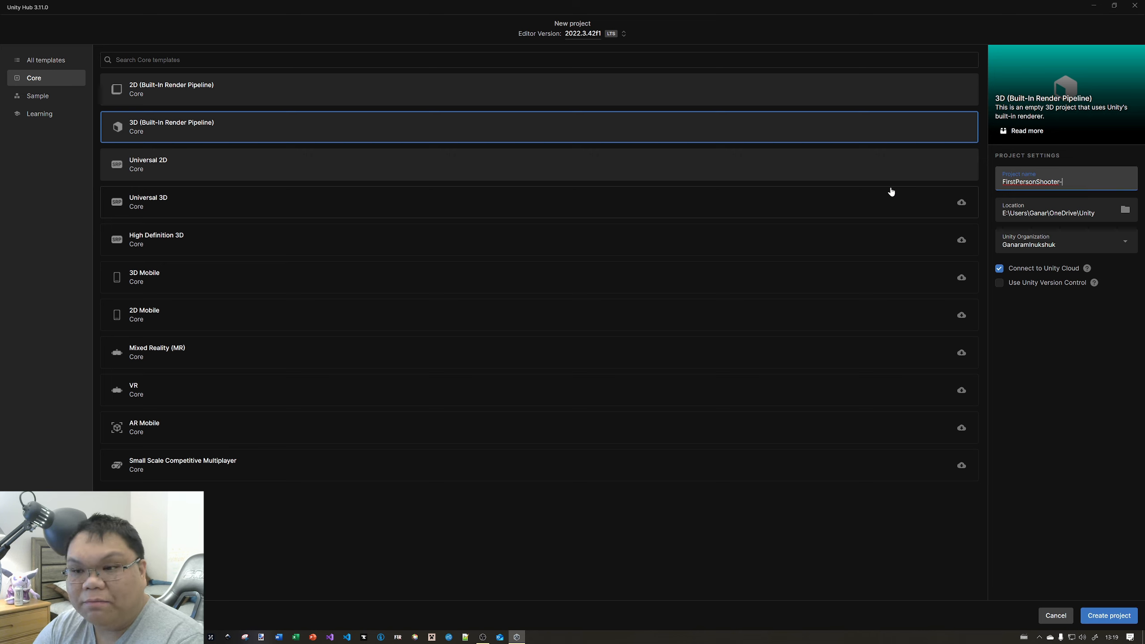
pyautogui.write('Sp')
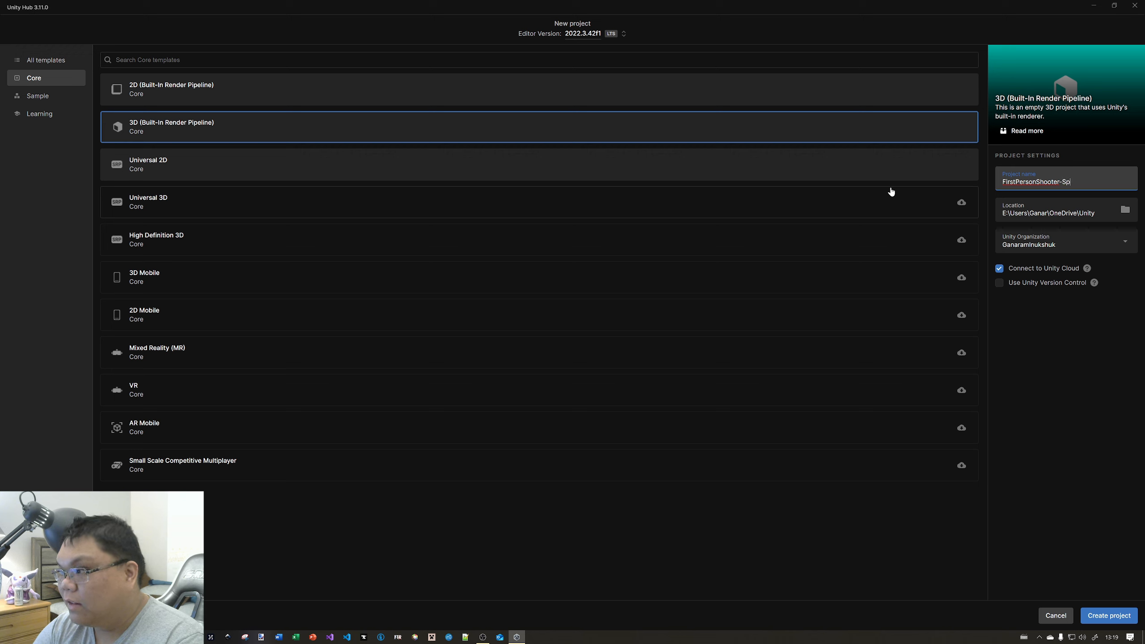
pyautogui.write('r20923')
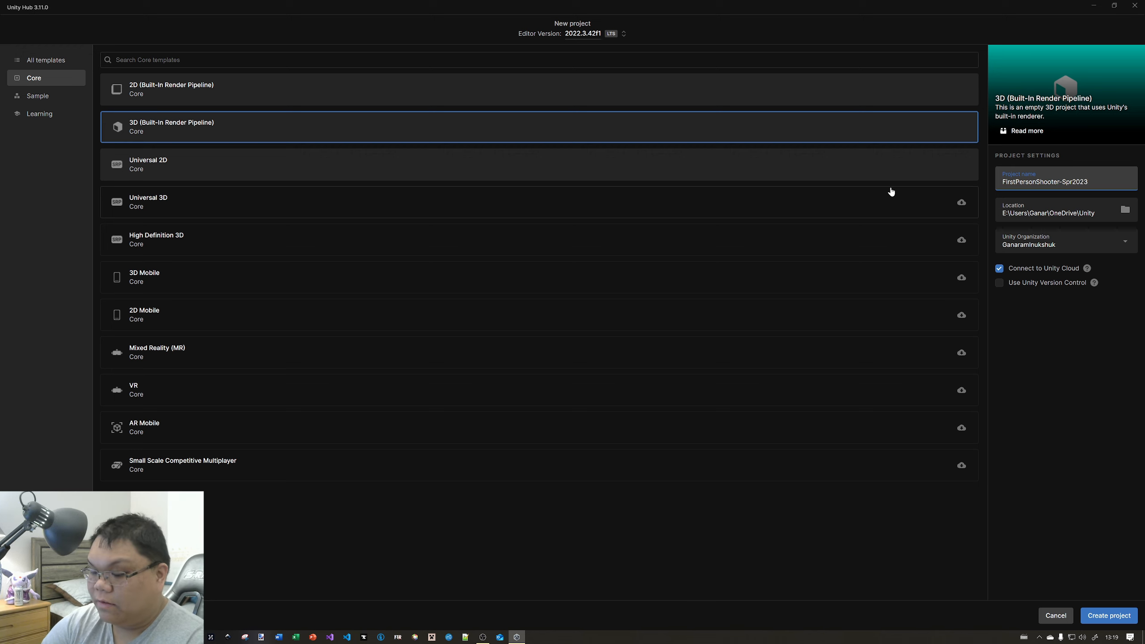
pyautogui.press('BackSpace')
pyautogui.write('5')
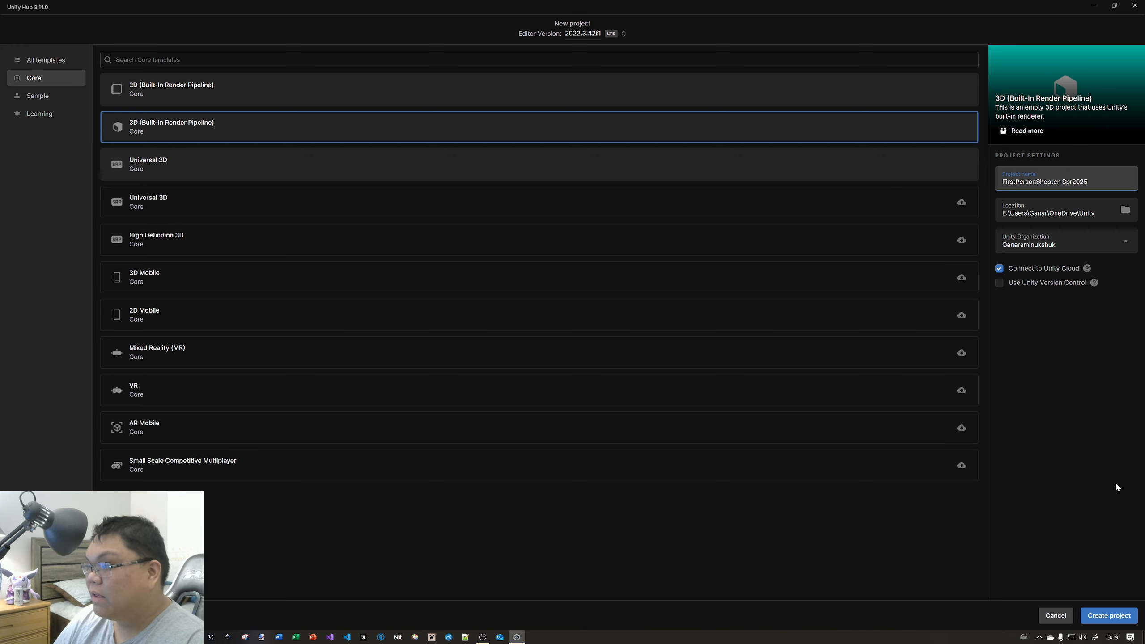
pyautogui.click(1121, 621)
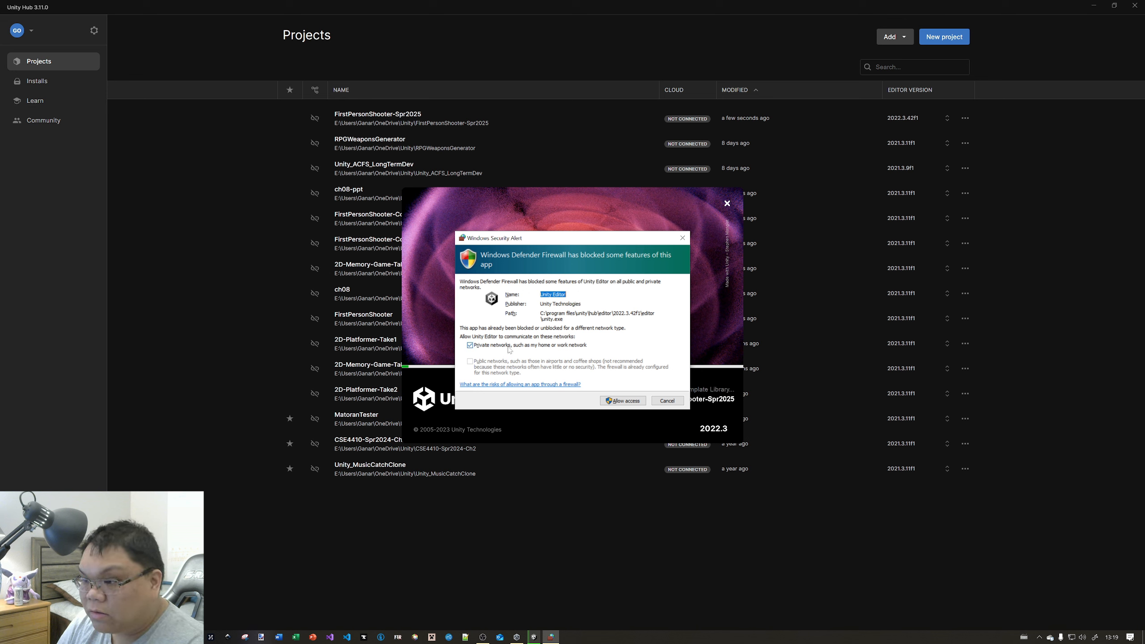
pyautogui.click(628, 403)
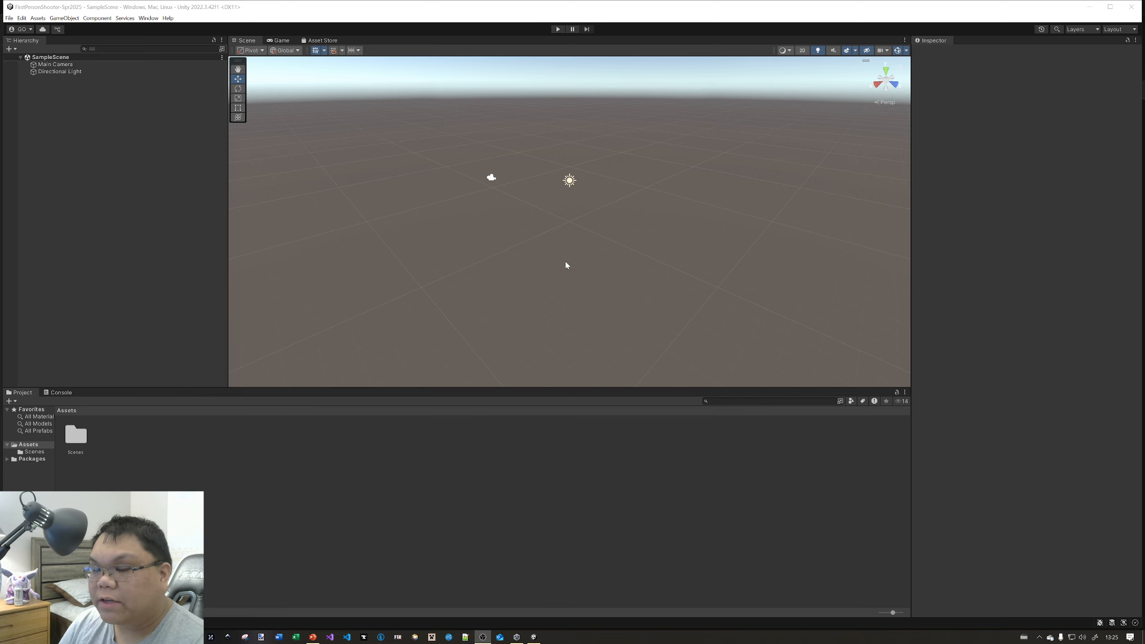
# - Maximize the Unity editor window and enlarge the Scene view by shrinking the Project area beneath it
pyautogui.doubleClick(520, 4)
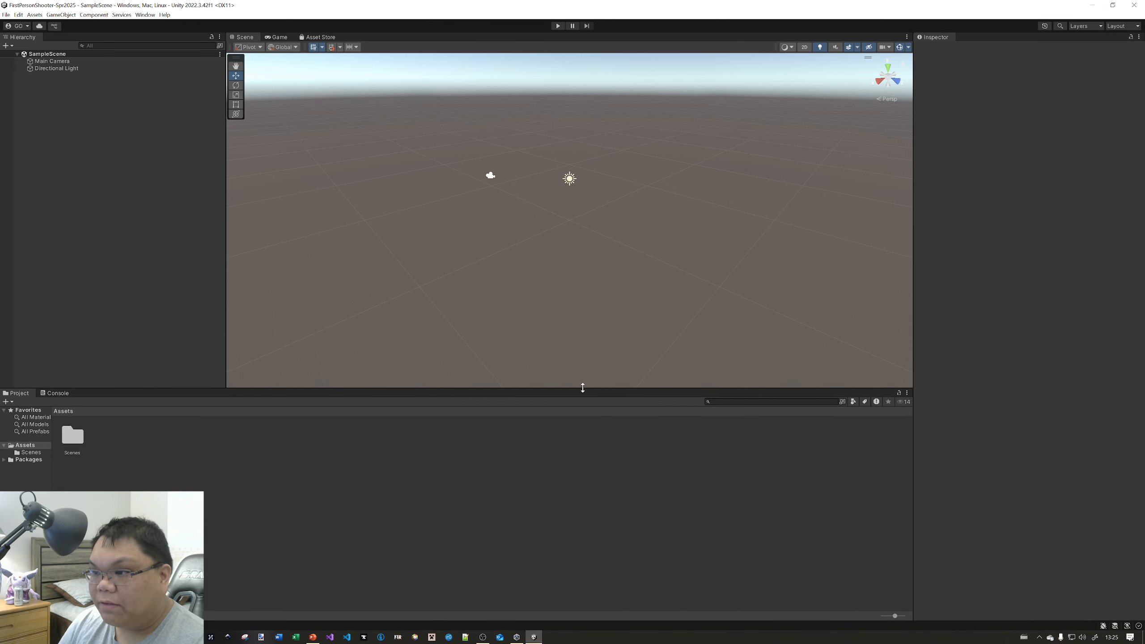
pyautogui.moveTo(583, 389); pyautogui.dragTo(585, 473)
# - Inspect the Directional Light and Main Camera, compare the Scene view with the Game view, and clear the selection
pyautogui.click(569, 211)
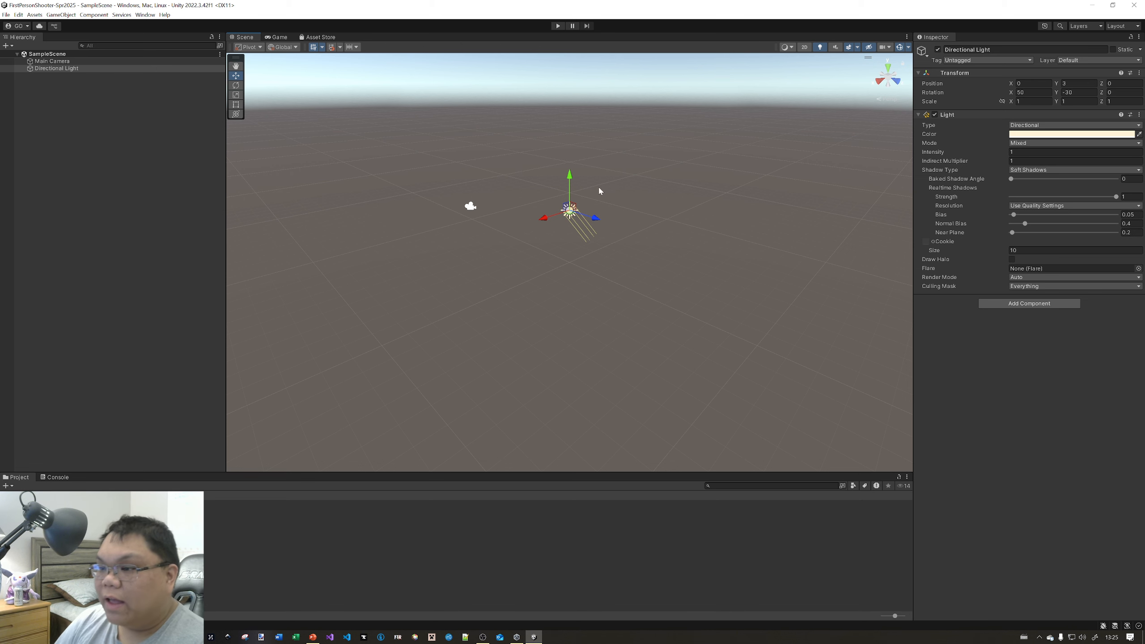
pyautogui.click(468, 205)
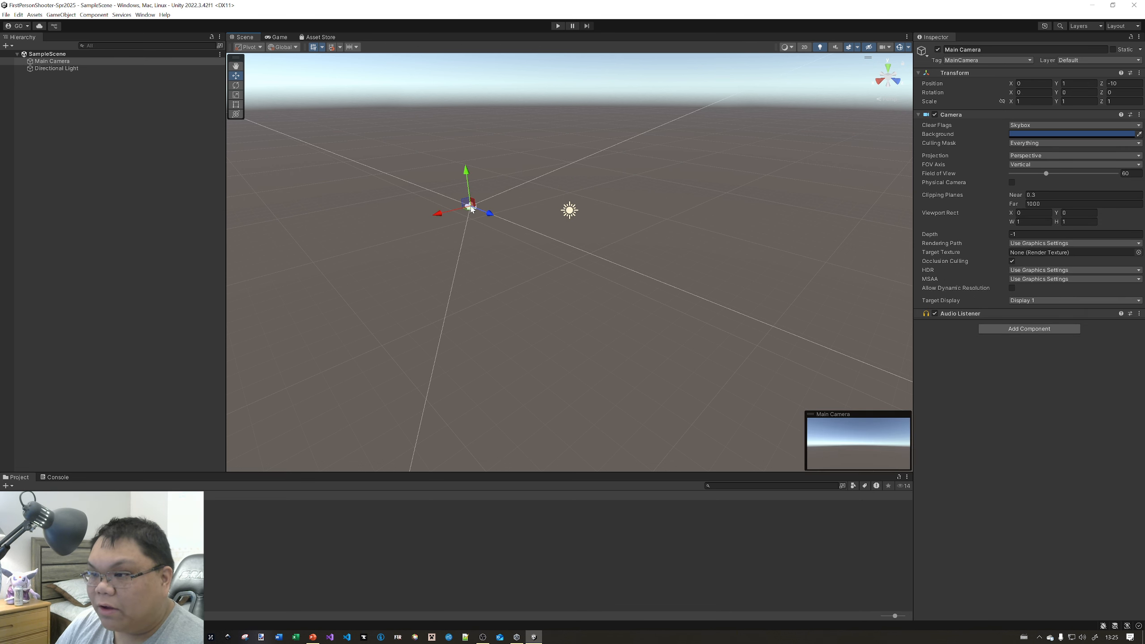
pyautogui.click(277, 37)
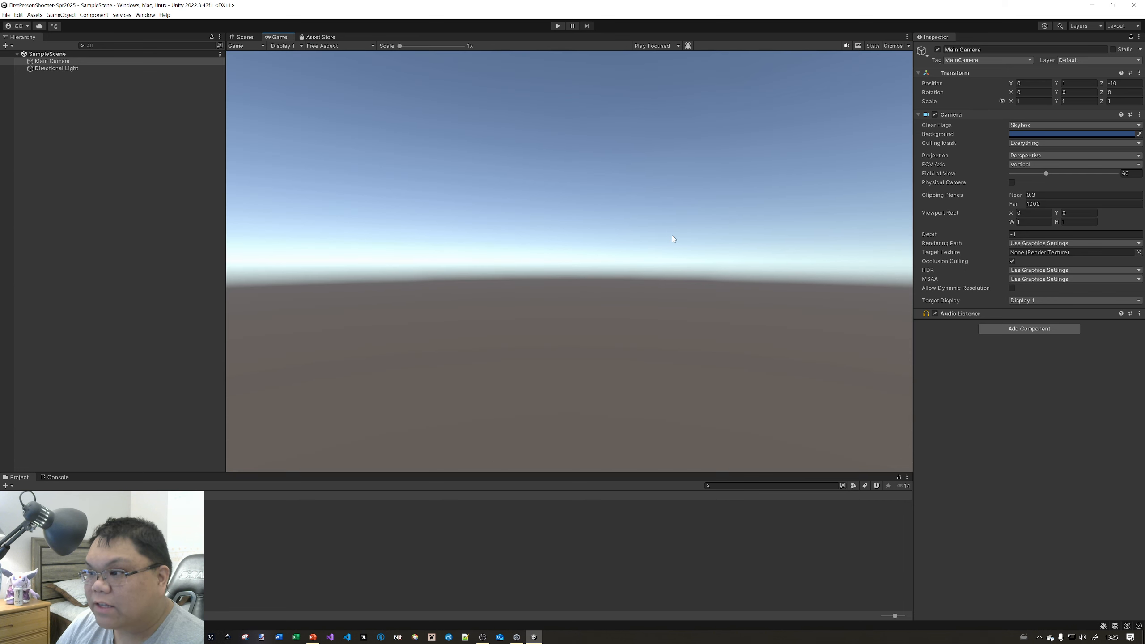
pyautogui.click(253, 37)
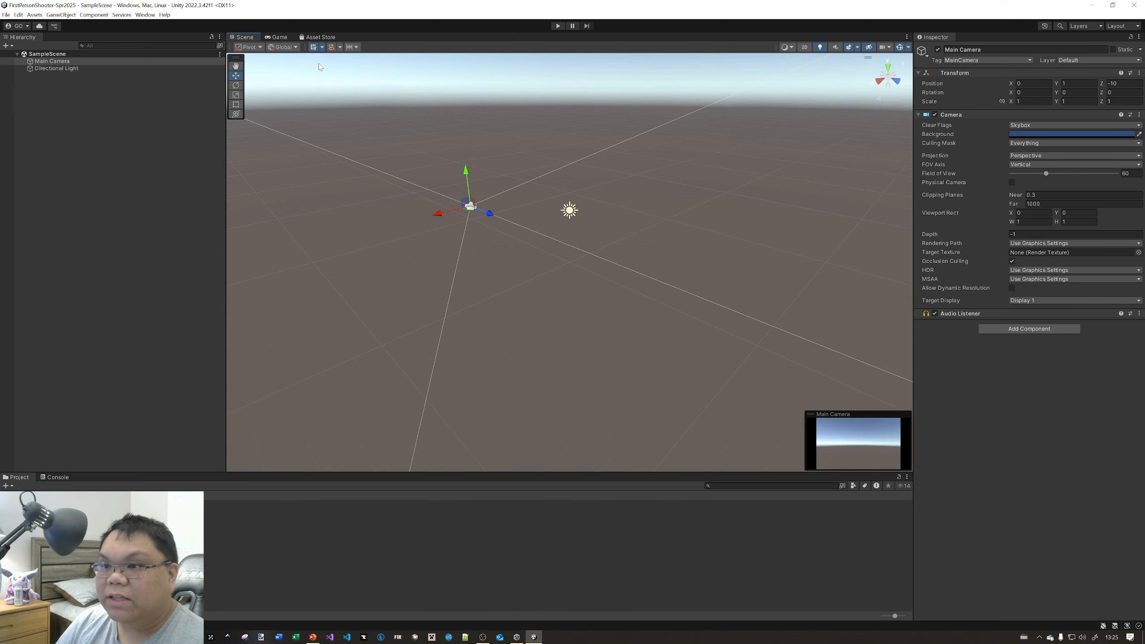
pyautogui.click(279, 38)
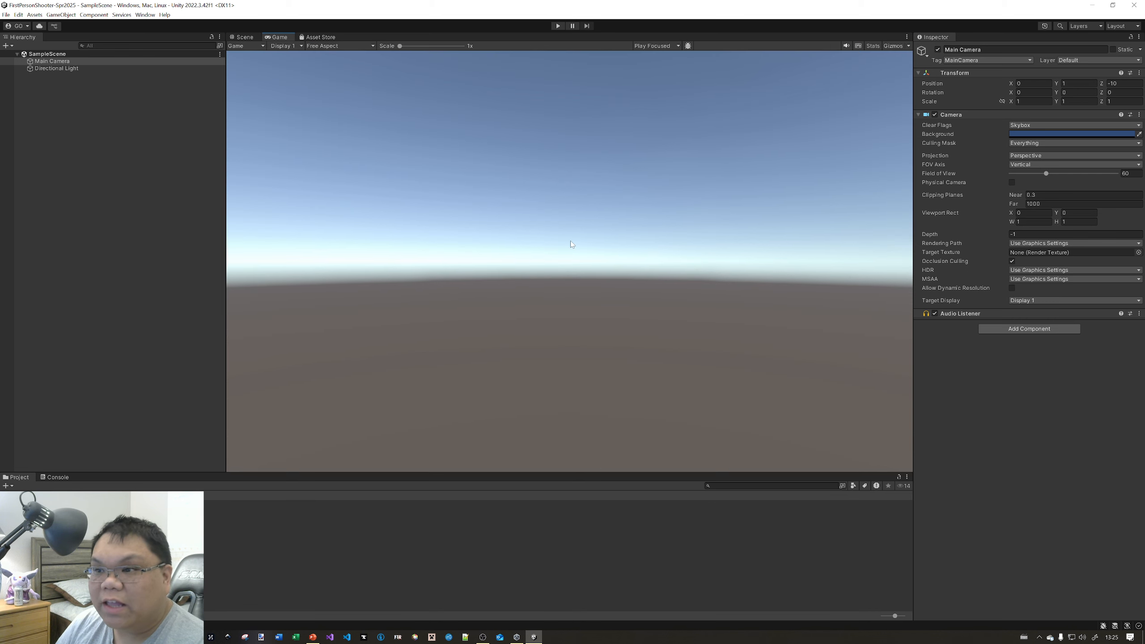
pyautogui.click(241, 38)
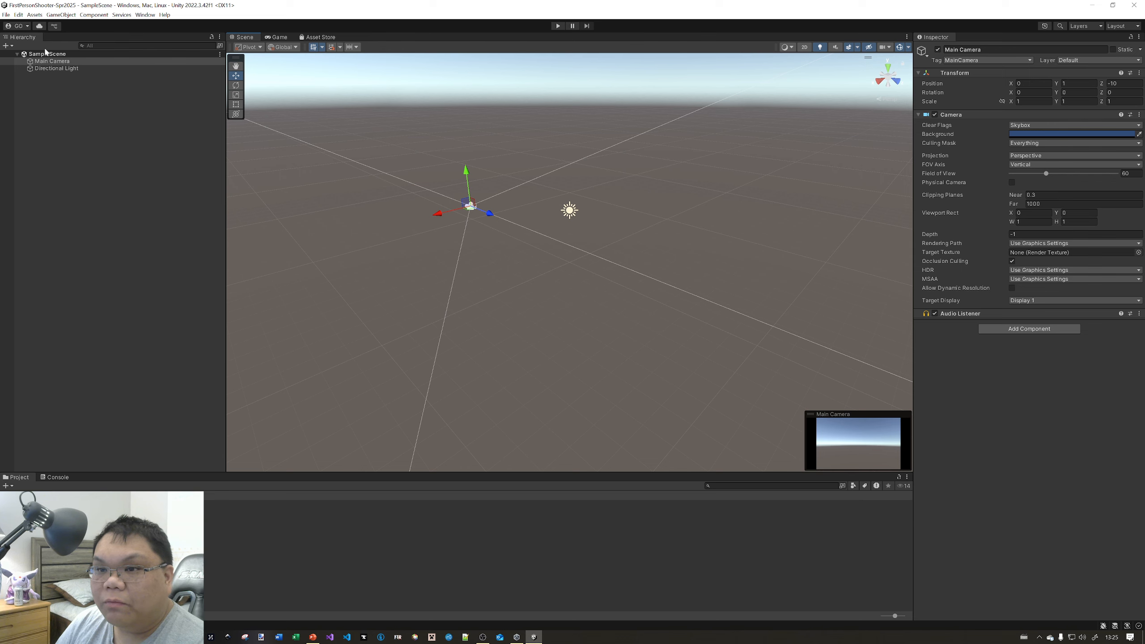
pyautogui.click(119, 186)
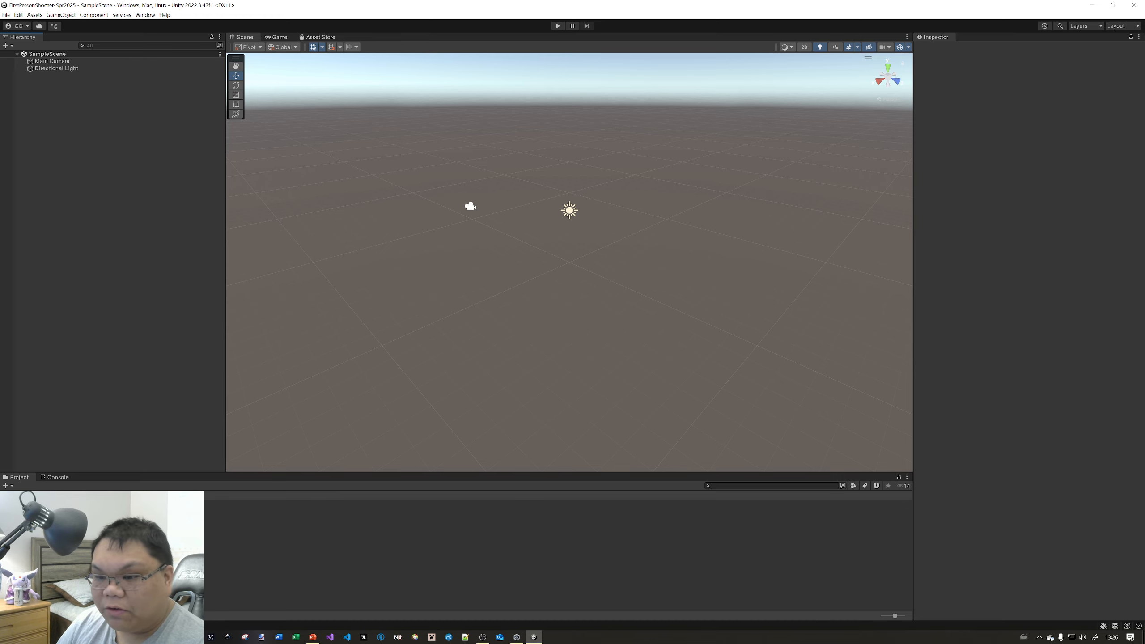
# - View the Console and return to the project's Assets folder
pyautogui.click(55, 477)
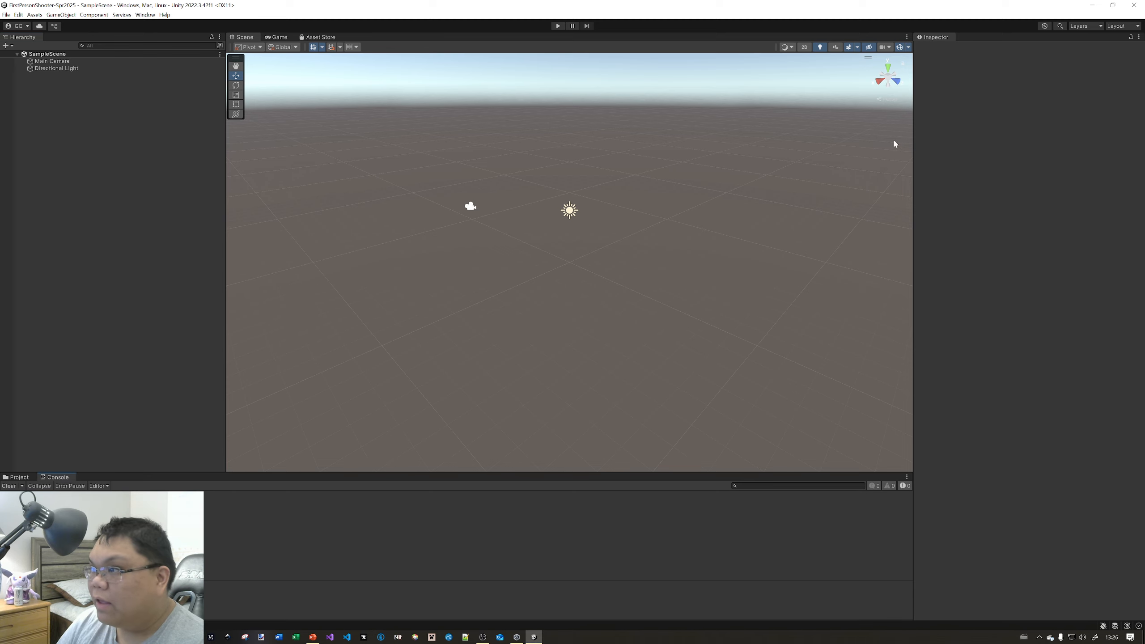
pyautogui.click(1066, 214)
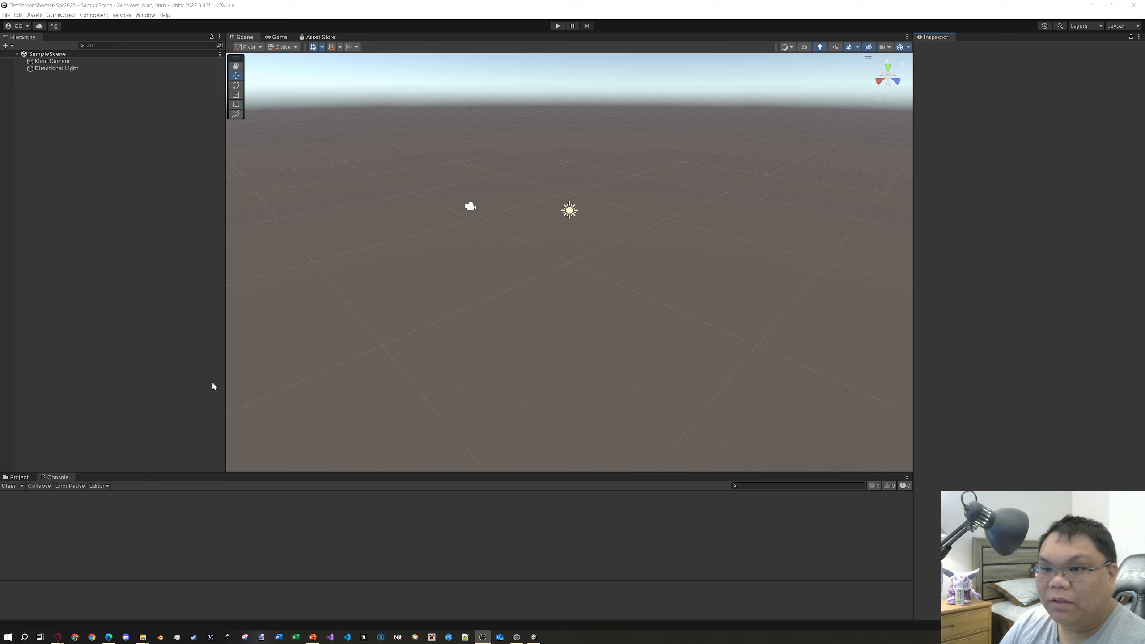
pyautogui.click(18, 477)
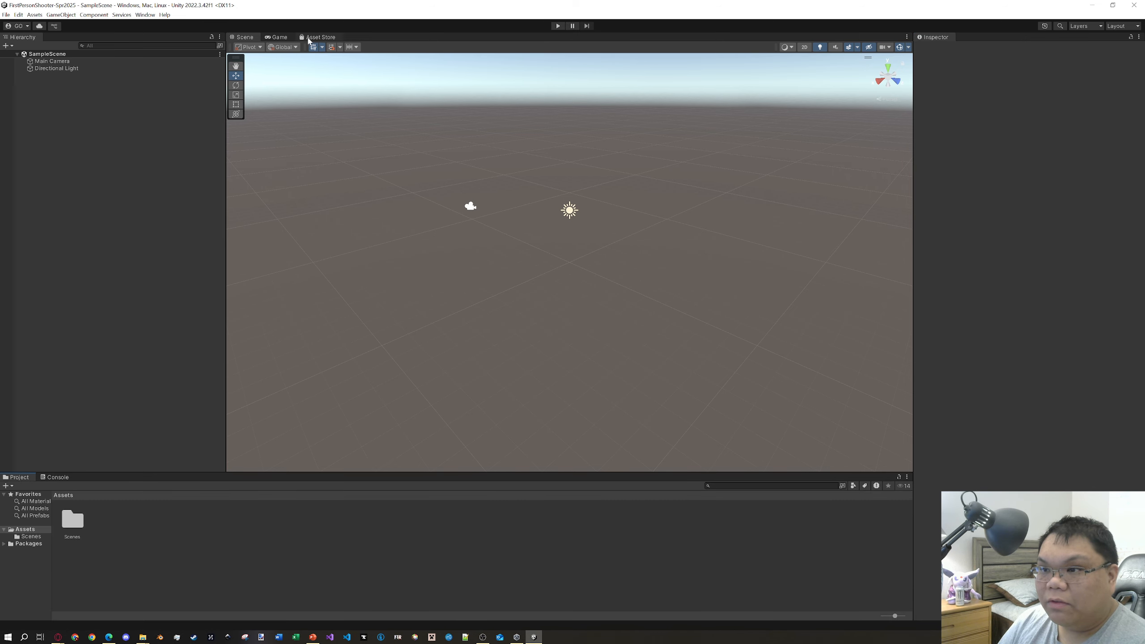
# - View the Asset Store page in the editor and remove it from the layout
pyautogui.click(321, 37)
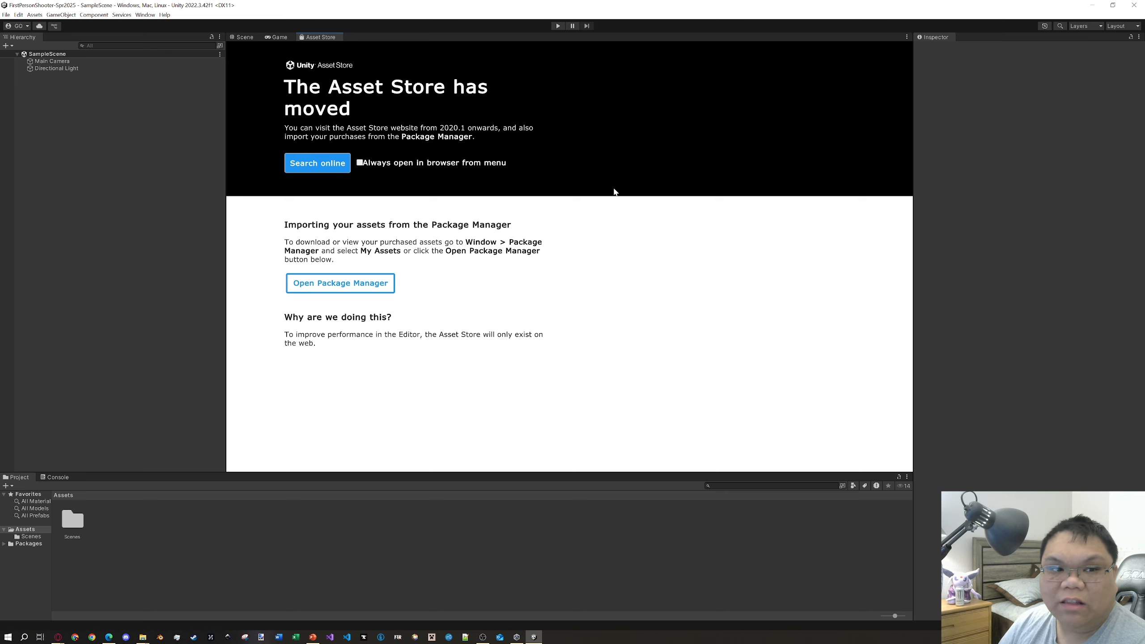
pyautogui.rightClick(325, 39)
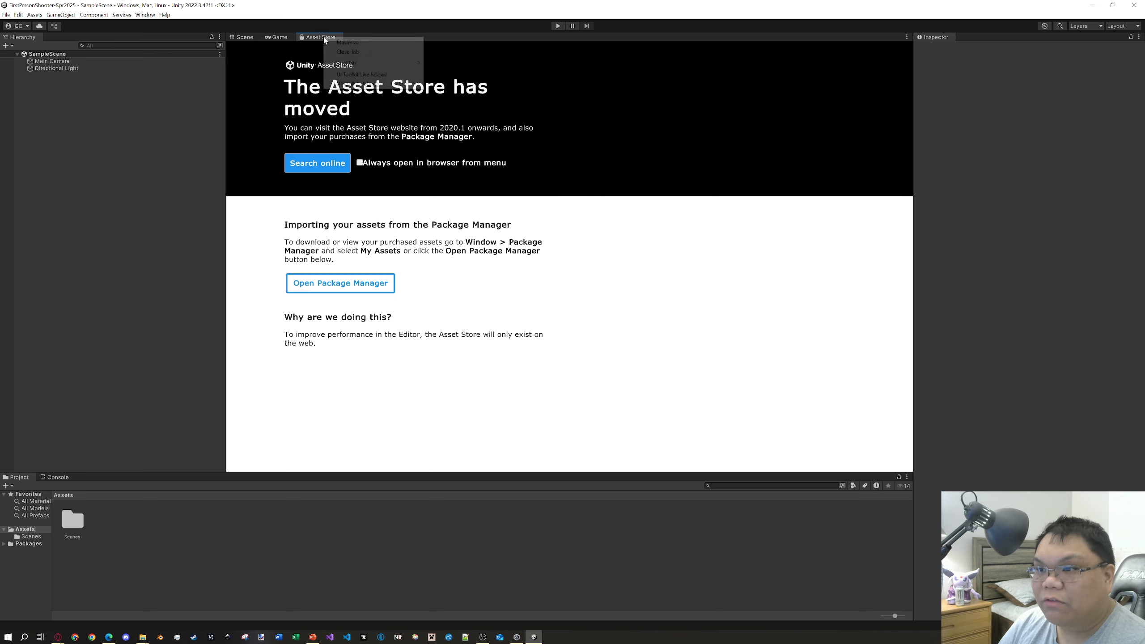
pyautogui.click(347, 52)
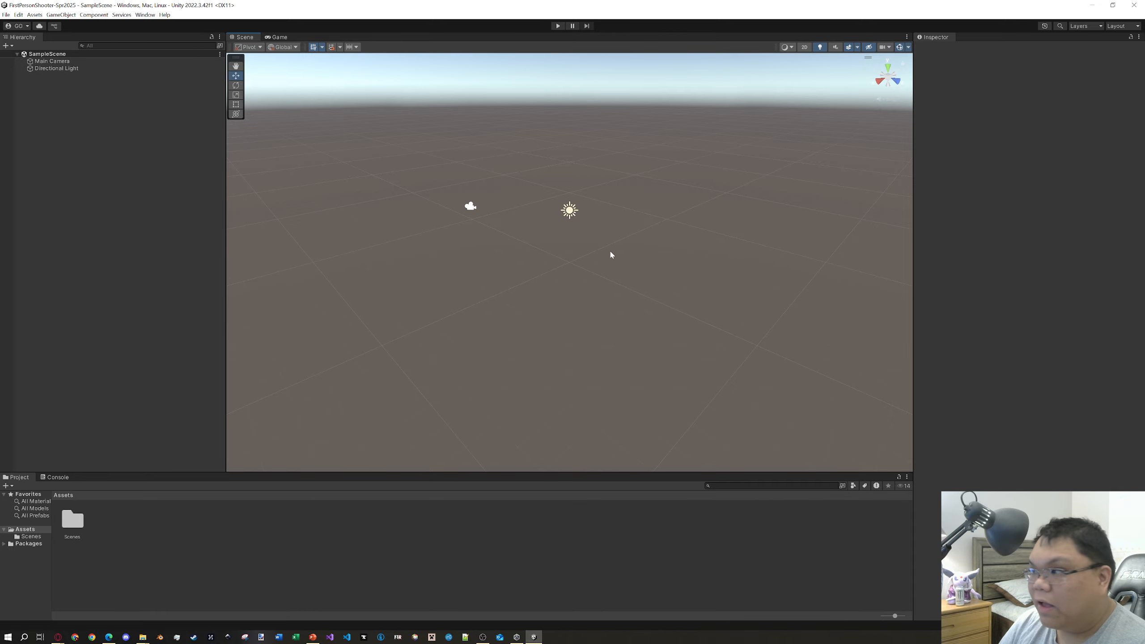
# - Switch to the PowerPoint deck cse4410_ch2a.pptx, dismiss the security warning, and show slide 3, "What are we making?"
pyautogui.hotkey('alt', 'Tab')
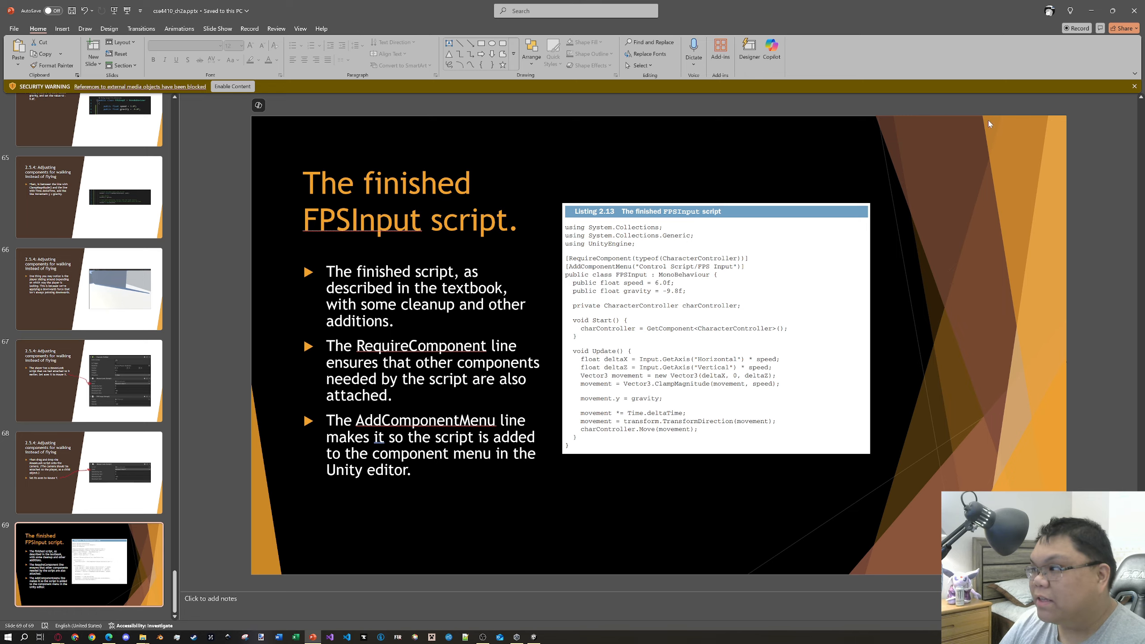
pyautogui.click(1134, 86)
pyautogui.scroll(5, 153, 421)
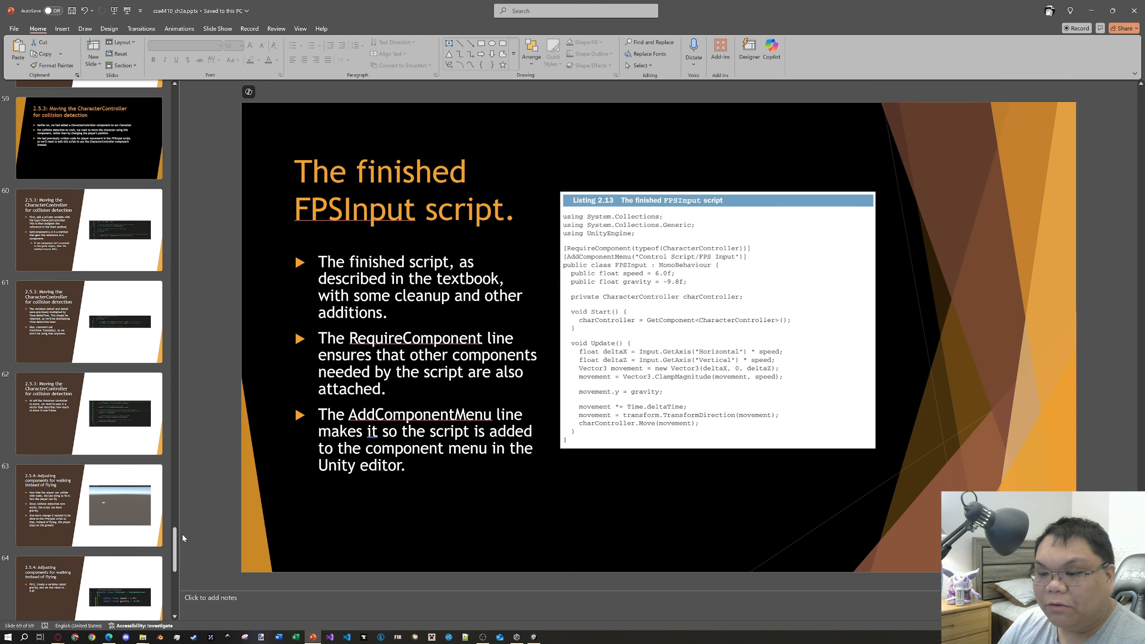
pyautogui.moveTo(176, 550); pyautogui.dragTo(183, 99)
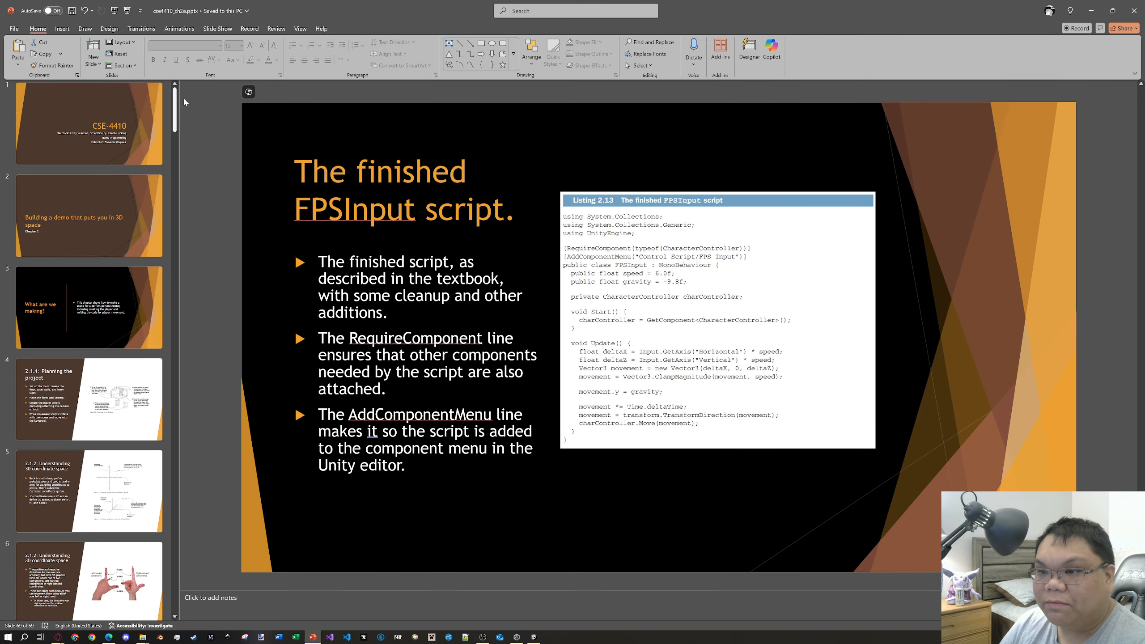
pyautogui.click(122, 150)
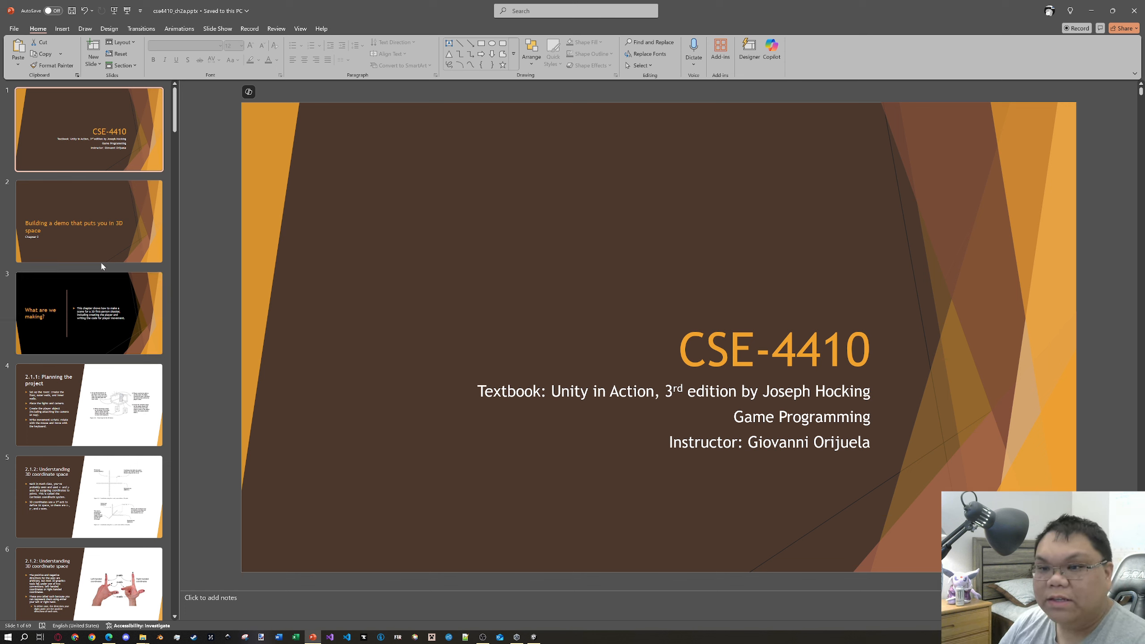
pyautogui.click(125, 315)
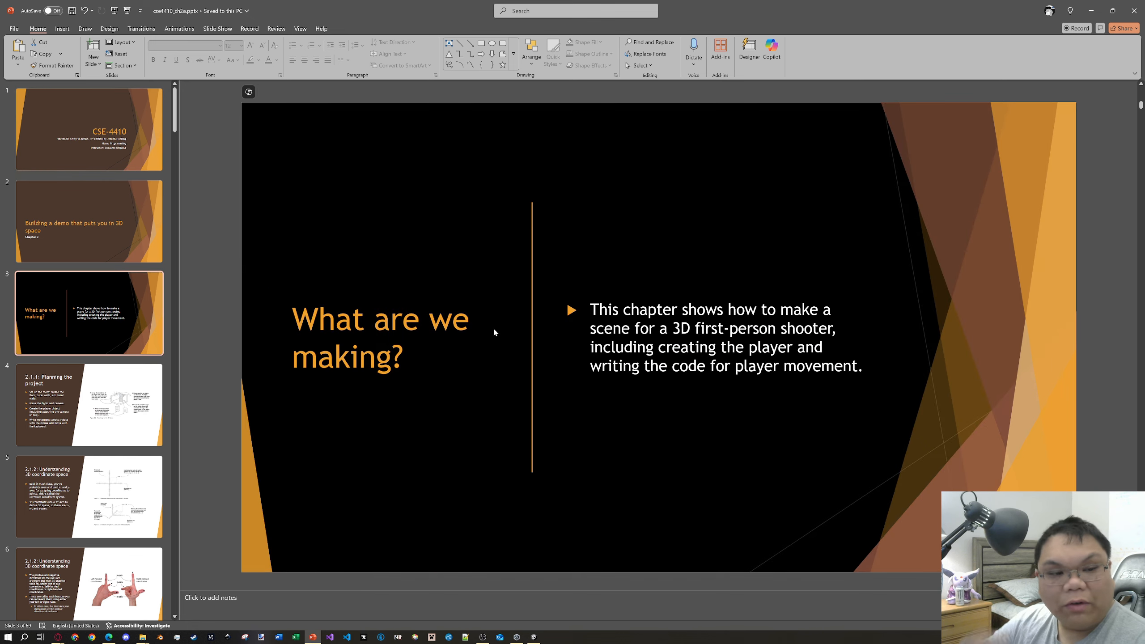
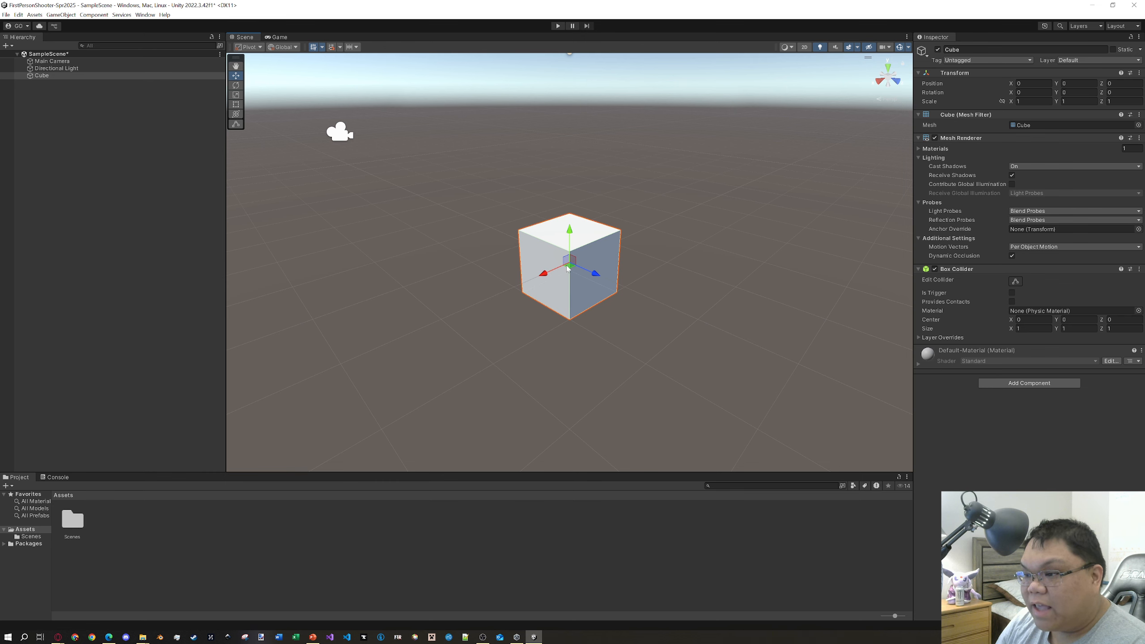
# - Move the cube around the scene and leave it at about X -11.43, Y 0.344, Z -5.48
pyautogui.moveTo(548, 274); pyautogui.dragTo(536, 223)
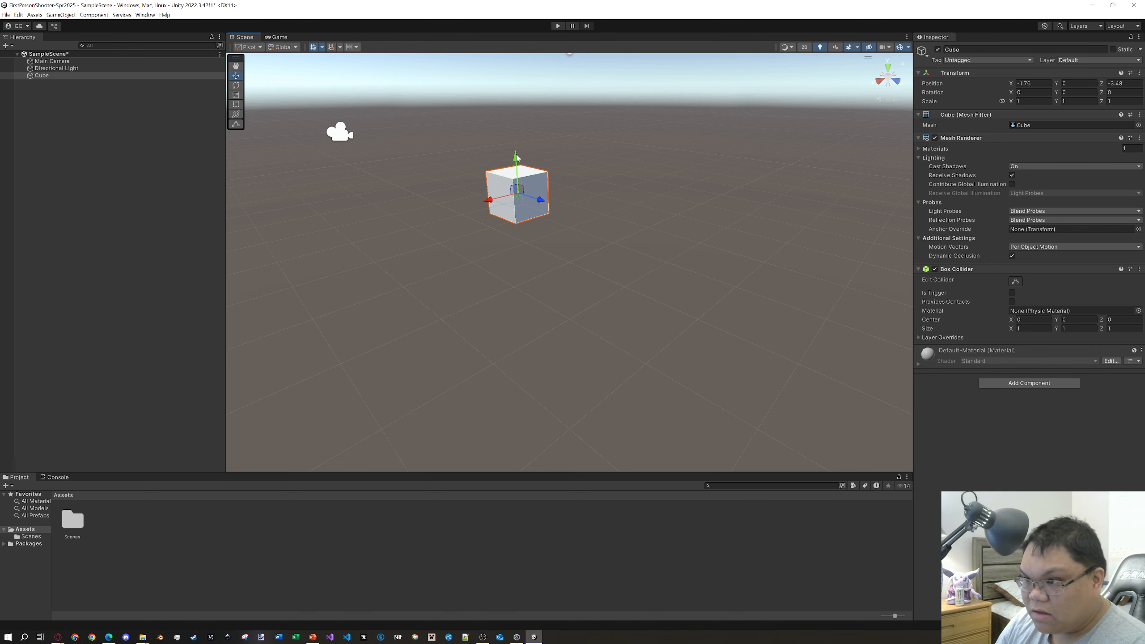
pyautogui.moveTo(519, 161)
pyautogui.mouseDown()
pyautogui.moveTo(514, 112)
pyautogui.moveTo(513, 145)
pyautogui.mouseUp()
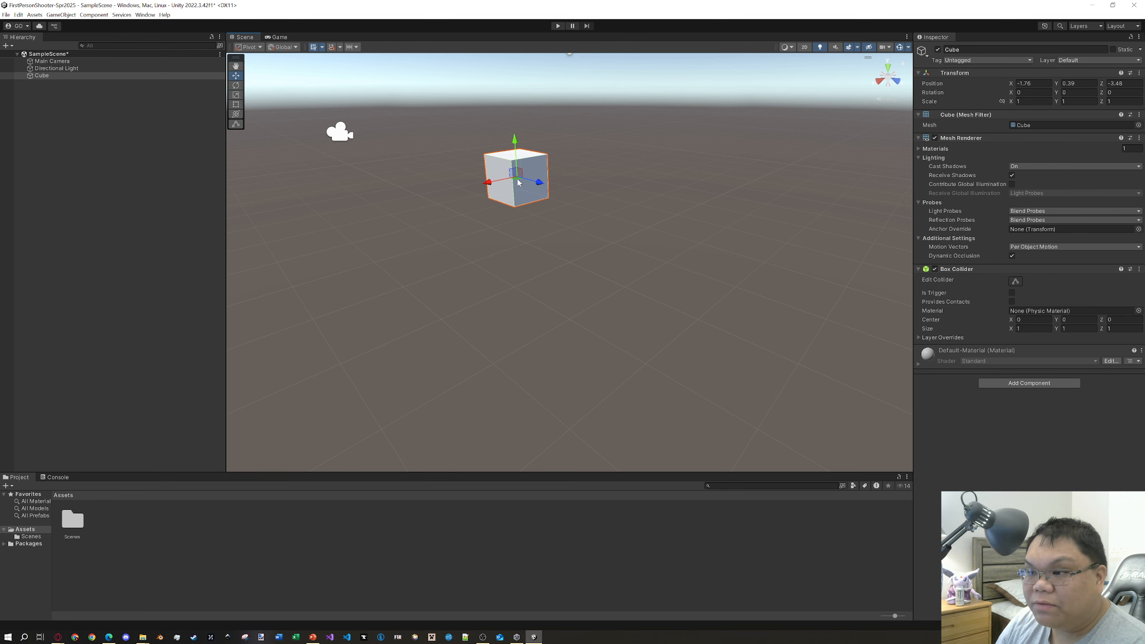
pyautogui.moveTo(539, 183); pyautogui.dragTo(518, 212)
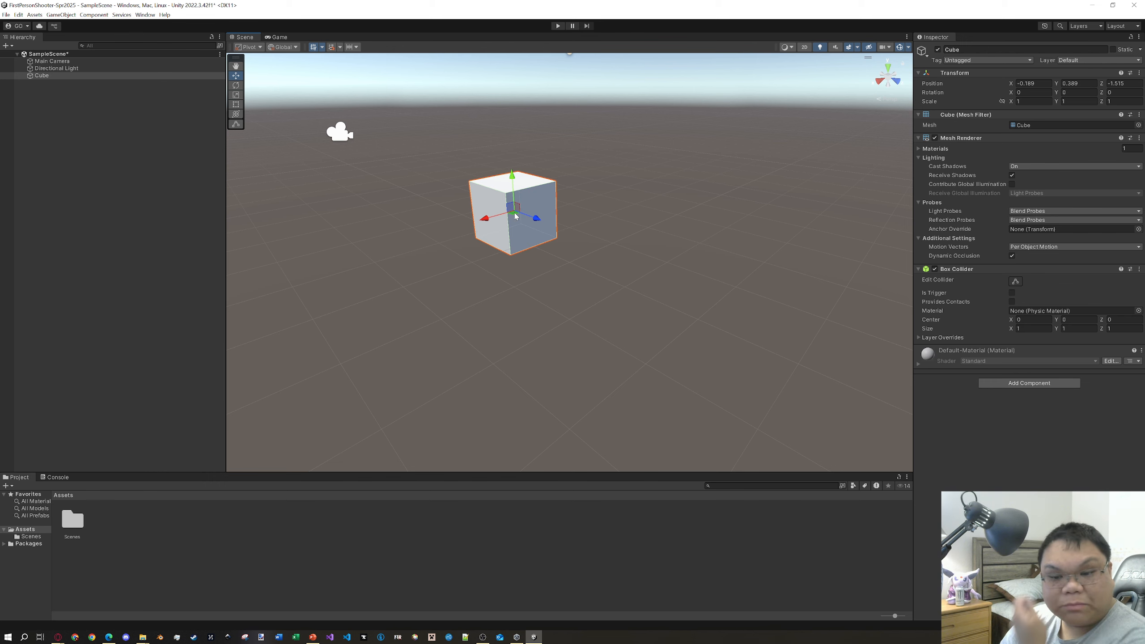
pyautogui.moveTo(515, 217); pyautogui.dragTo(583, 191)
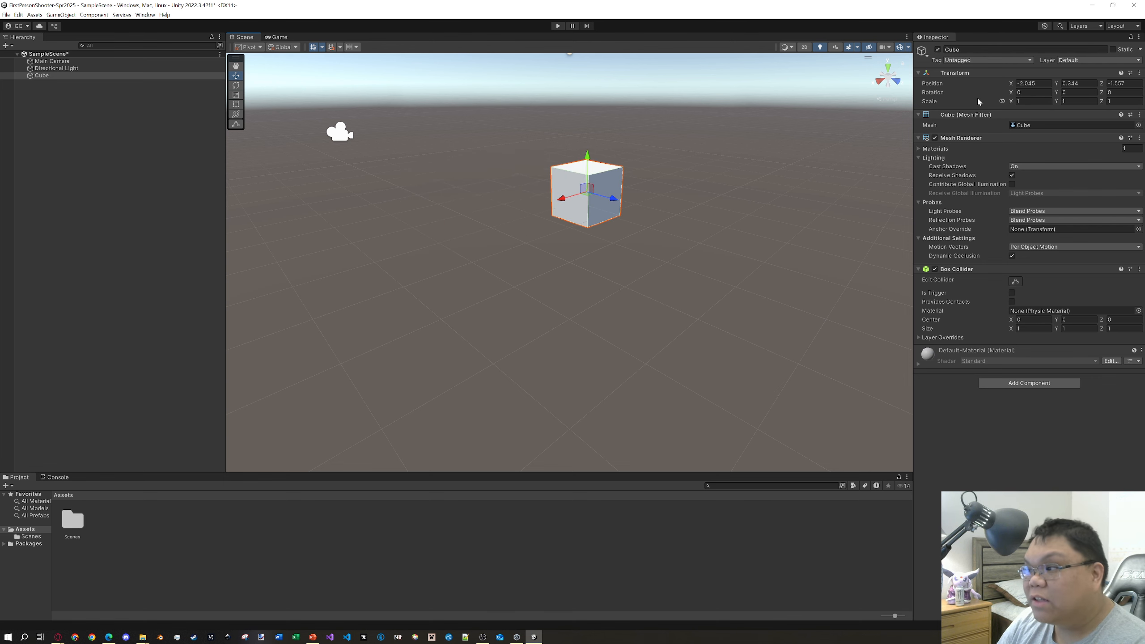
pyautogui.click(1010, 85)
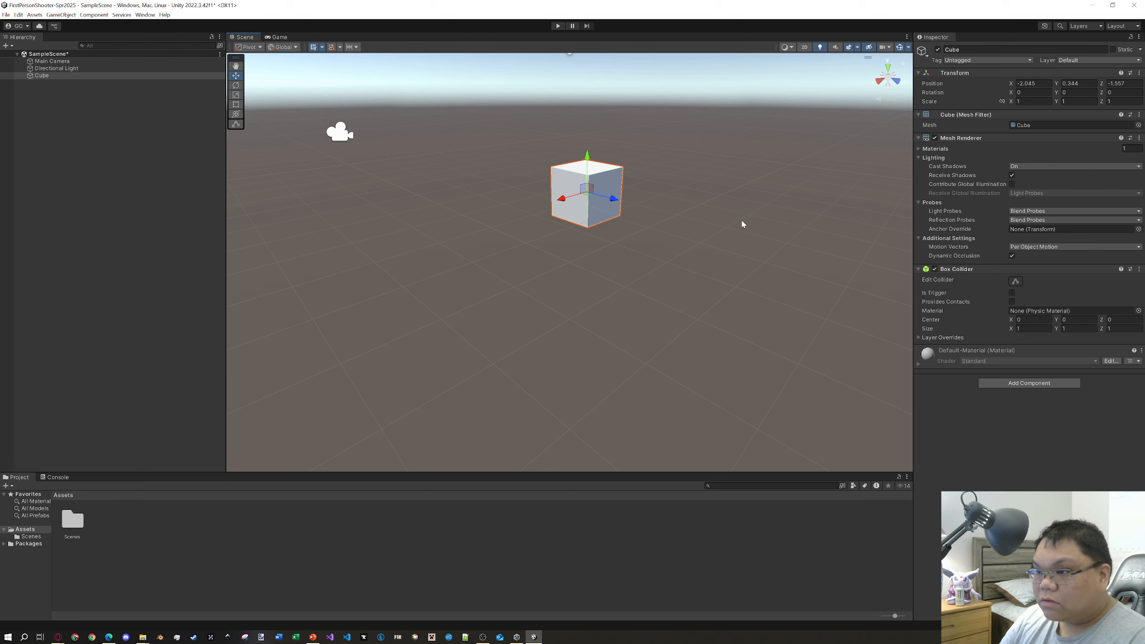
pyautogui.moveTo(588, 191); pyautogui.dragTo(669, 132)
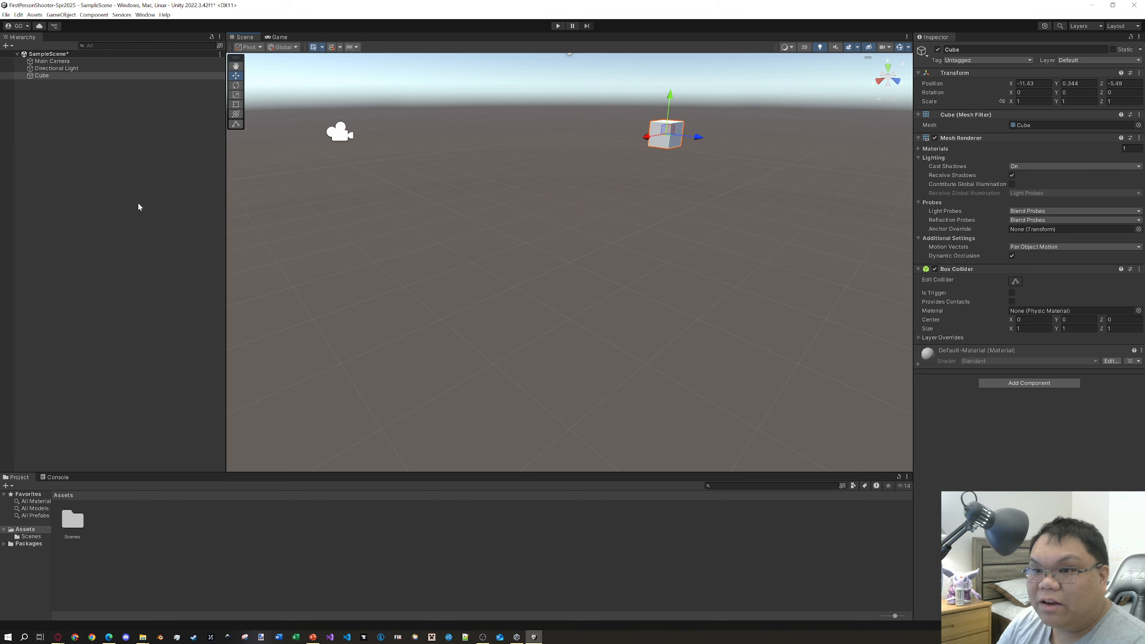
# - Add a 3D Plane to the scene, name it ss, and select it
pyautogui.rightClick(106, 190)
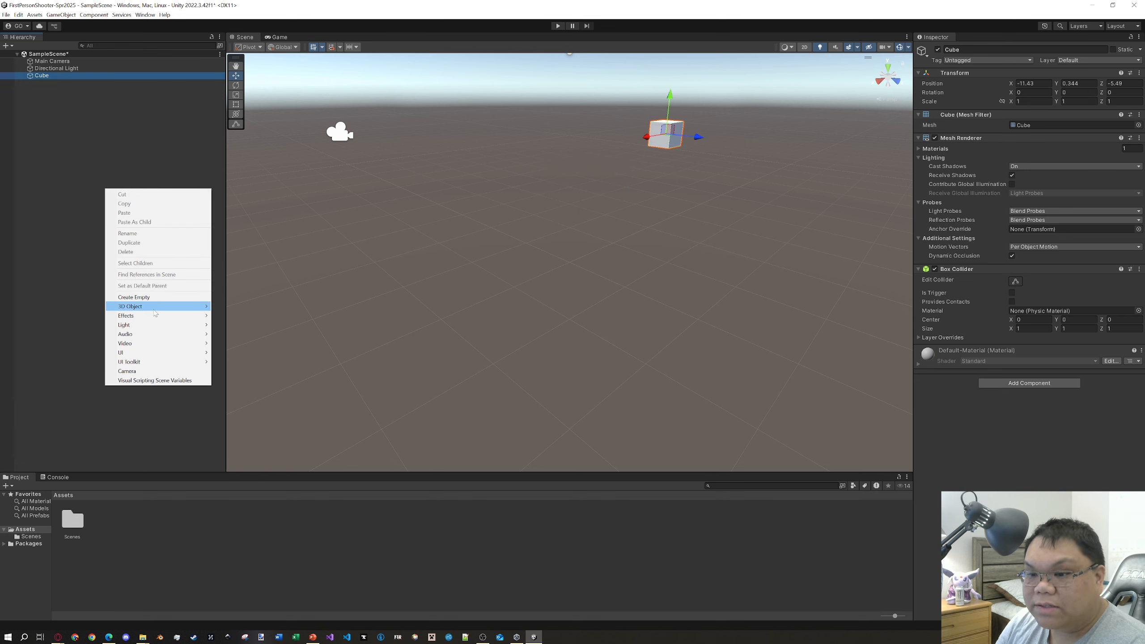
pyautogui.moveTo(154, 311)
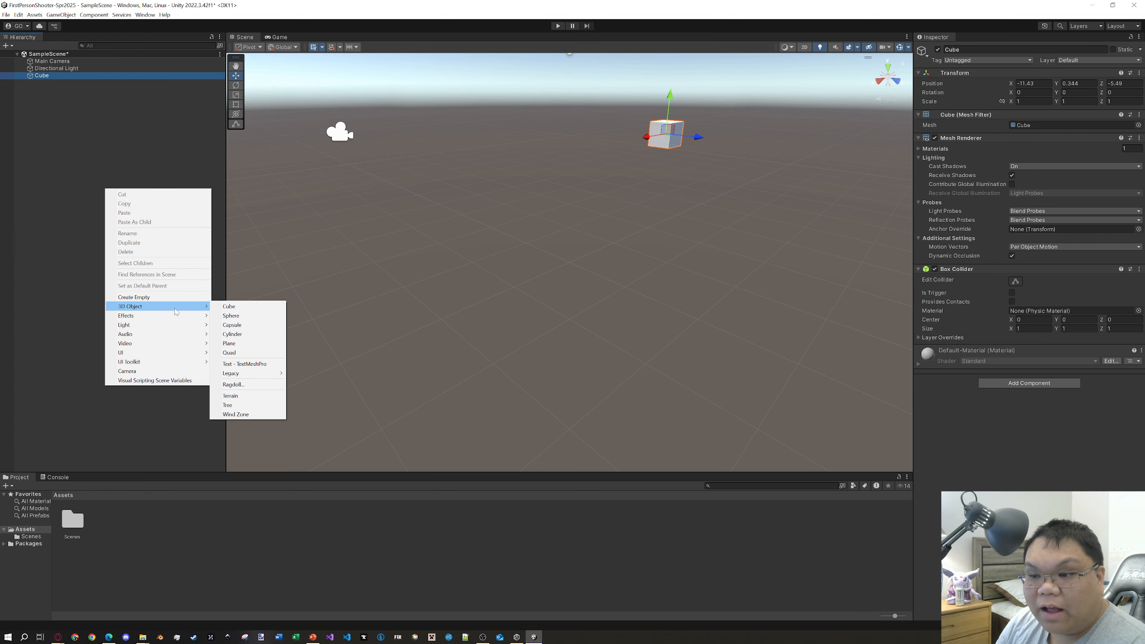
pyautogui.click(252, 350)
pyautogui.scroll(-4, 751, 329)
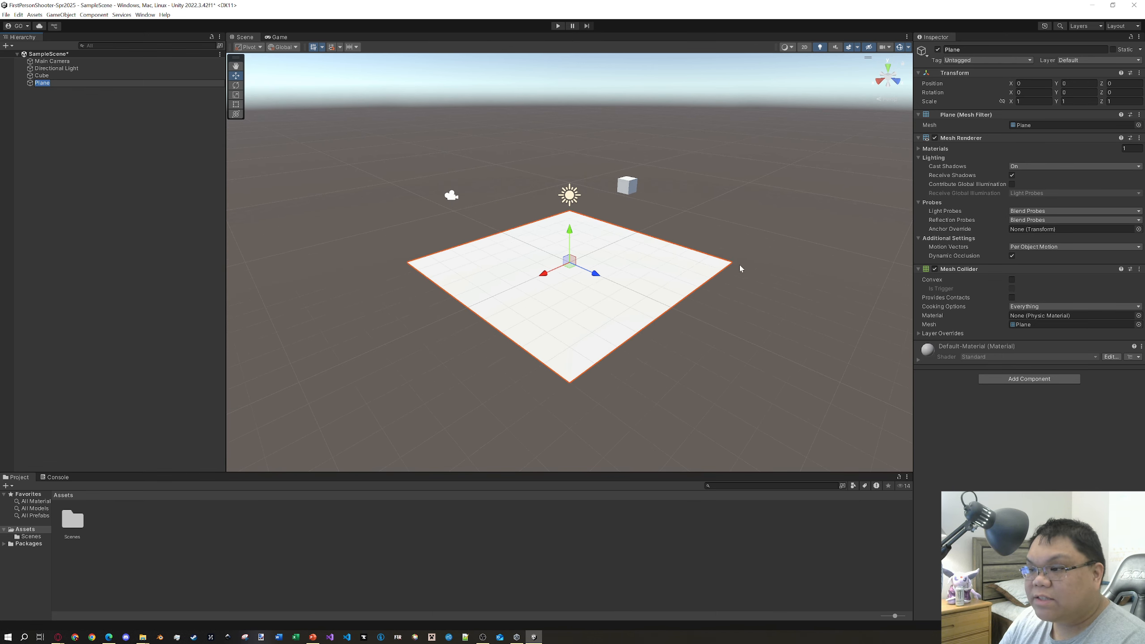
pyautogui.write('ss')
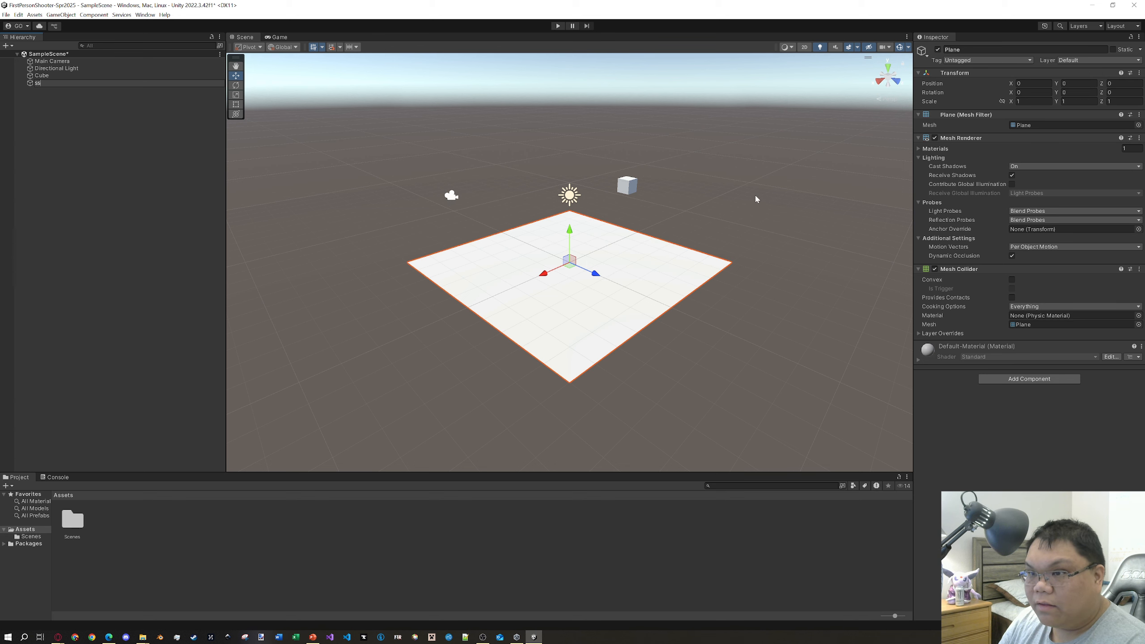
pyautogui.press('Return')
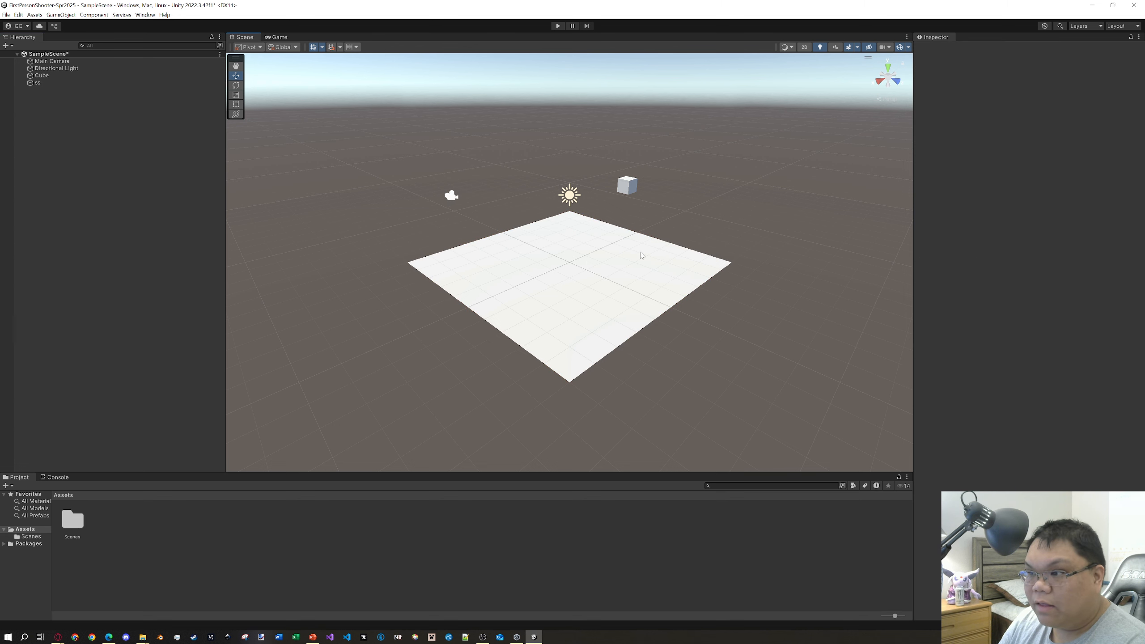
pyautogui.click(781, 206)
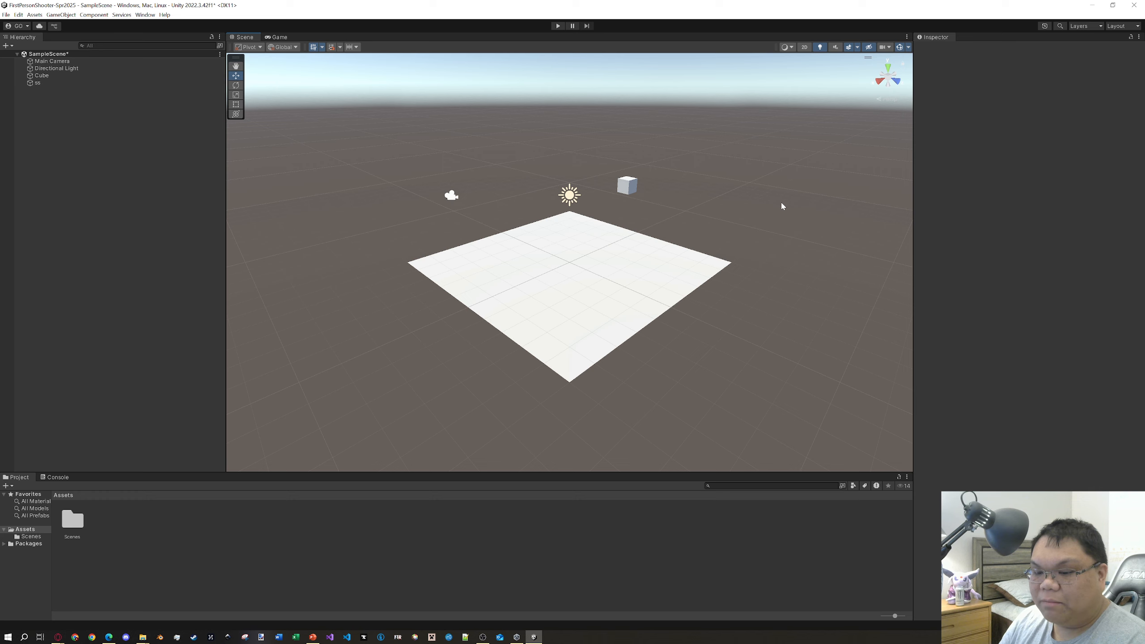
pyautogui.click(553, 269)
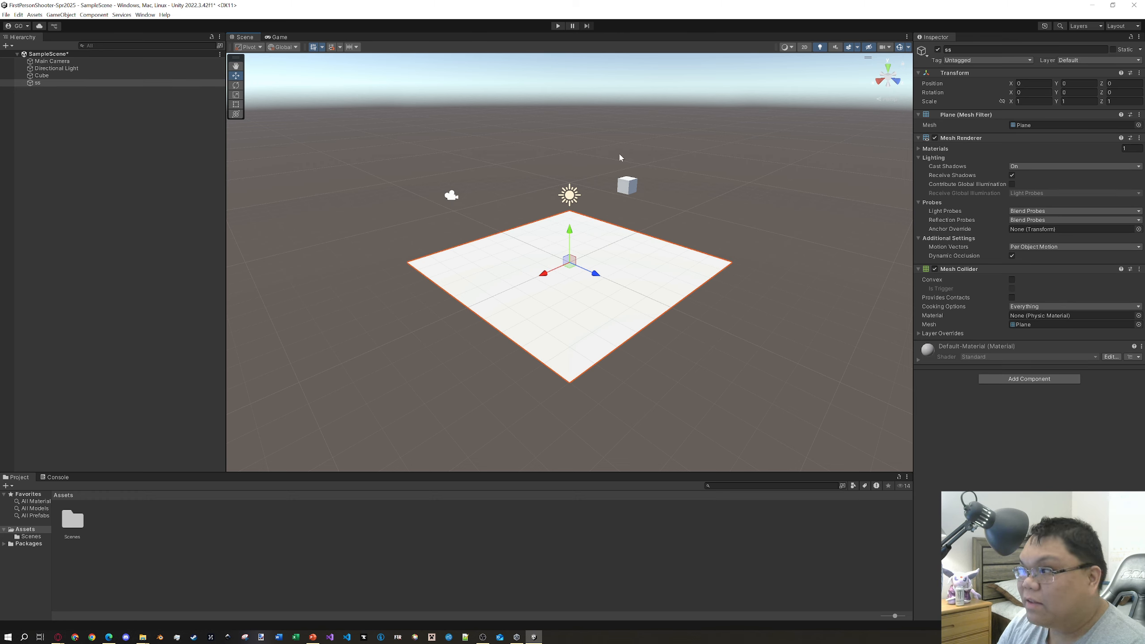
# - Scale the plane freehand to about 2.30 in X, 1.01 in Y and 3.15 in Z
pyautogui.click(240, 98)
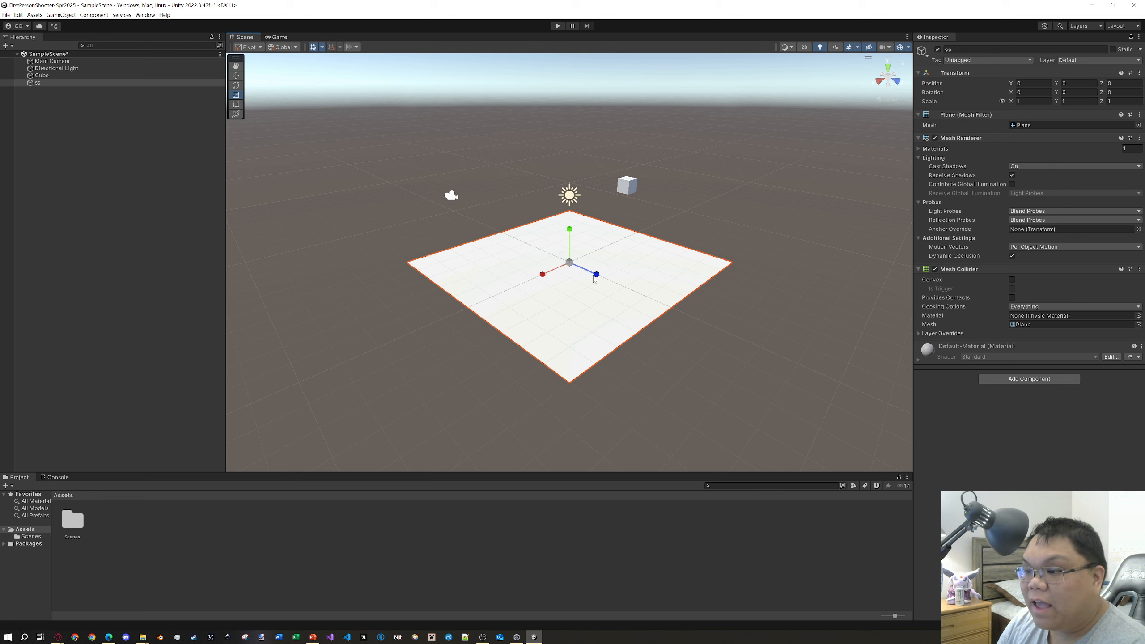
pyautogui.moveTo(596, 274); pyautogui.dragTo(648, 296)
pyautogui.moveTo(543, 277); pyautogui.dragTo(514, 293)
pyautogui.moveTo(572, 230)
pyautogui.mouseDown()
pyautogui.moveTo(580, 180)
pyautogui.moveTo(580, 233)
pyautogui.mouseUp()
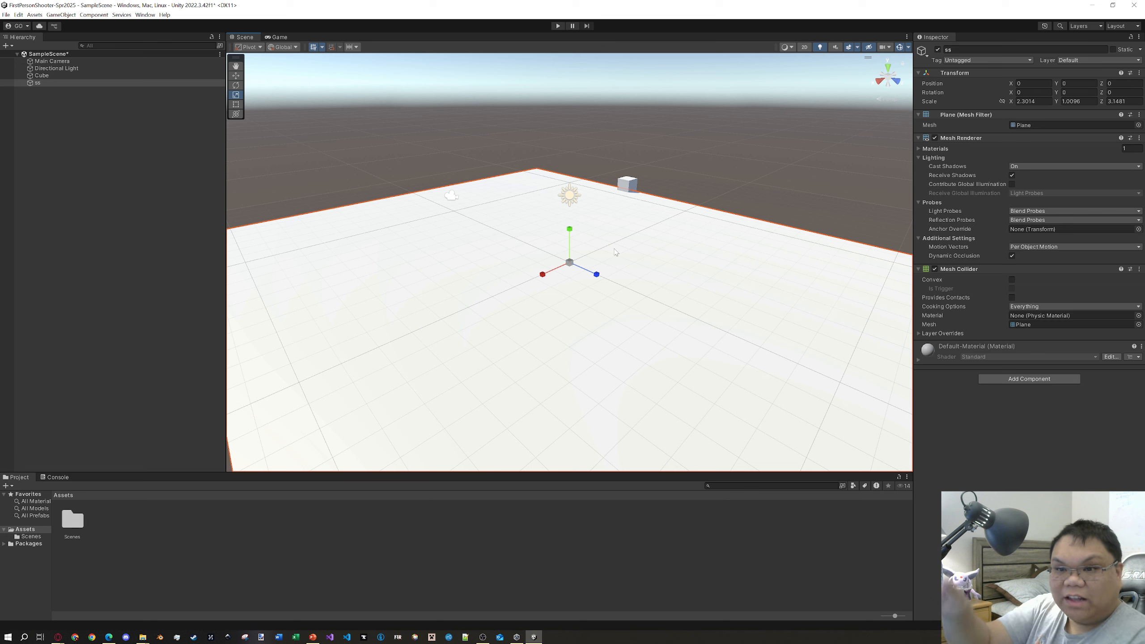
# - Frame the ss plane in the Scene view and rename it Floor
pyautogui.doubleClick(51, 85)
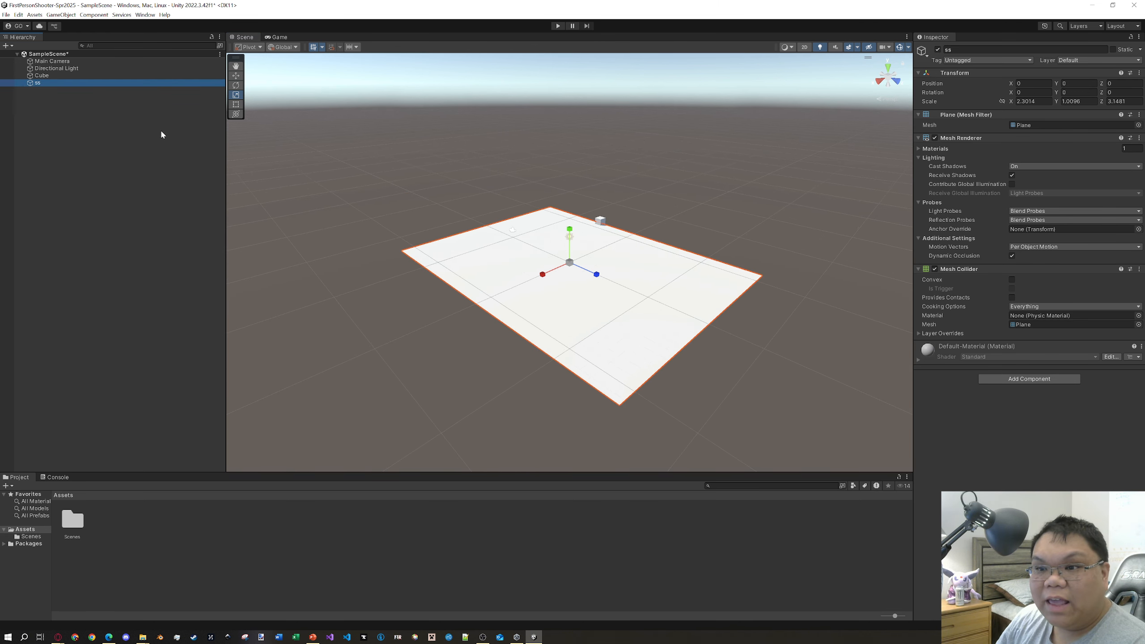
pyautogui.doubleClick(38, 85)
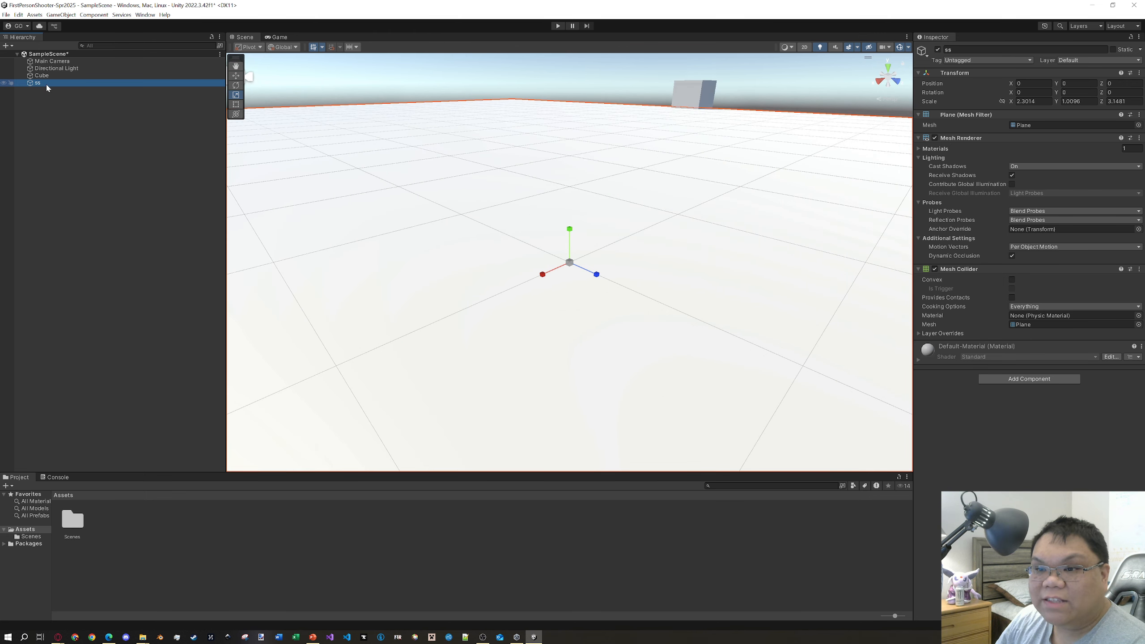
pyautogui.rightClick(44, 82)
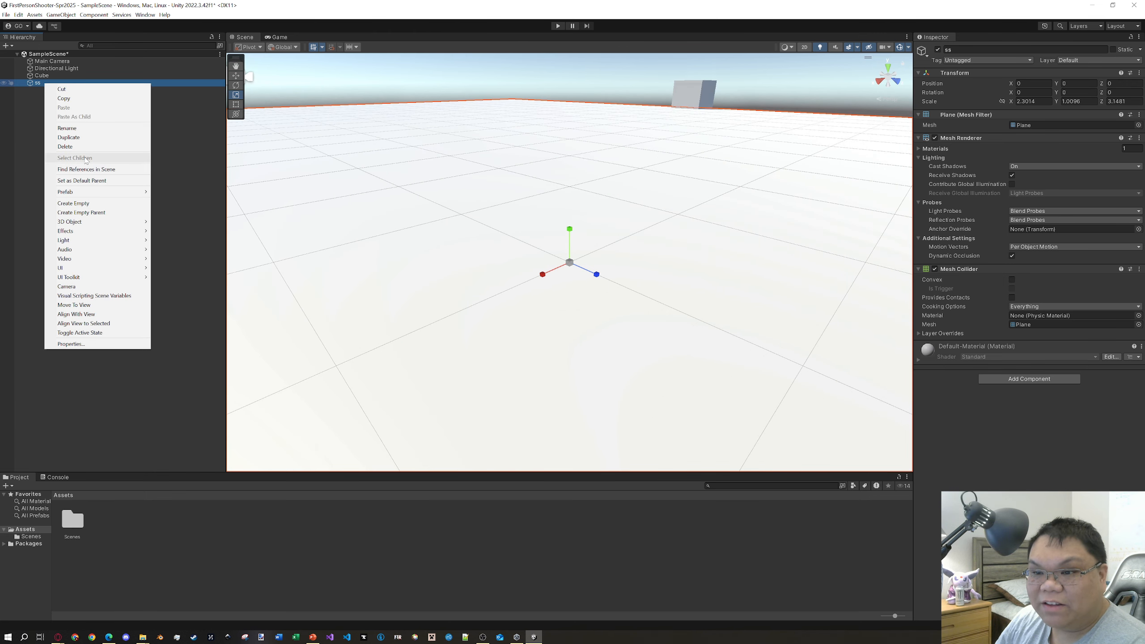
pyautogui.click(76, 129)
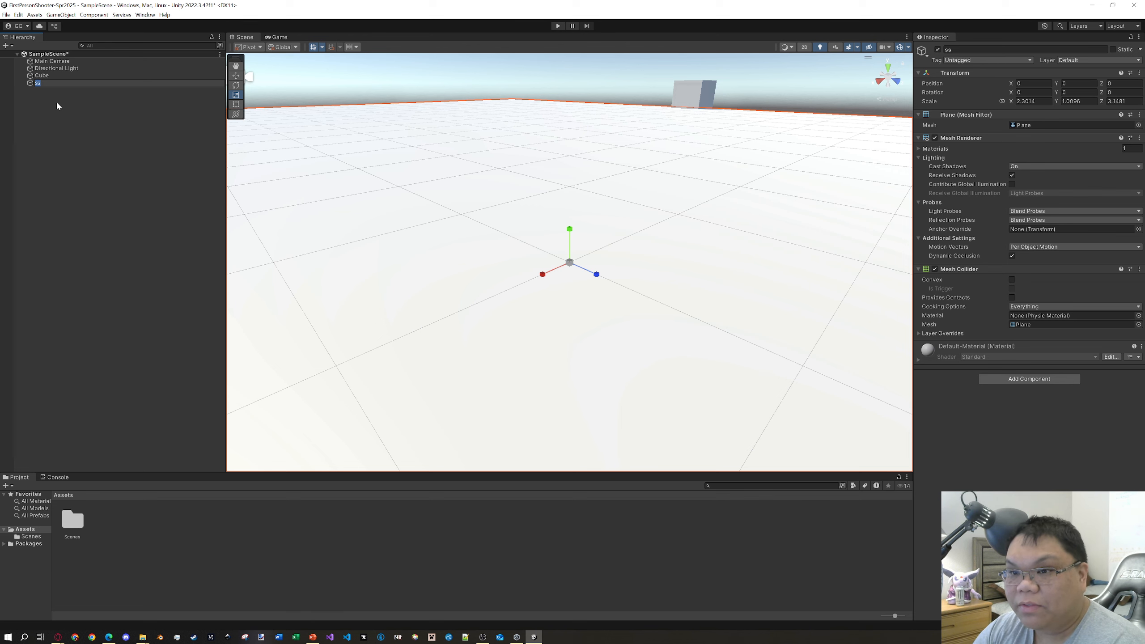
pyautogui.write('Floor')
pyautogui.press('Return')
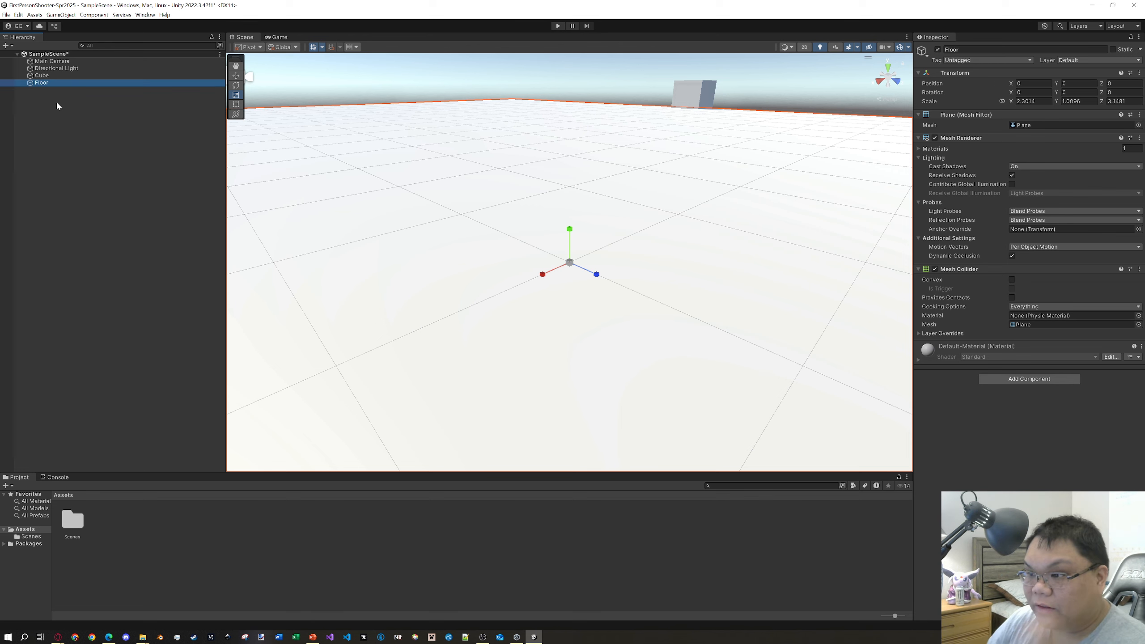
# - Examine the floor's extent relative to the cube, camera and light from several angles and distances
pyautogui.scroll(-5, 649, 203)
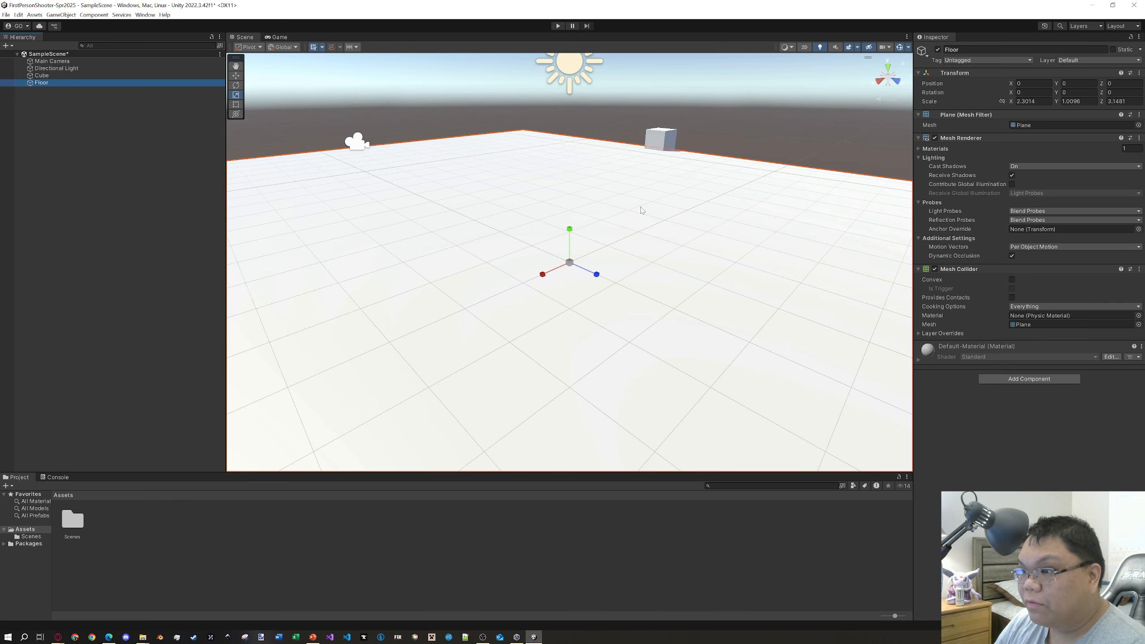
pyautogui.click(709, 154)
pyautogui.scroll(-5, 731, 145)
pyautogui.moveTo(750, 146); pyautogui.dragTo(681, 219, button='right')
pyautogui.moveTo(681, 219); pyautogui.dragTo(527, 268, button='middle')
pyautogui.scroll(-3, 526, 268)
pyautogui.moveTo(636, 185)
pyautogui.mouseDown(button='right')
pyautogui.moveTo(641, 235)
pyautogui.moveTo(628, 206)
pyautogui.mouseUp(button='right')
pyautogui.moveTo(613, 158); pyautogui.dragTo(614, 283, button='middle')
pyautogui.moveTo(620, 221); pyautogui.dragTo(615, 181, button='right')
pyautogui.scroll(5, 607, 225)
pyautogui.scroll(4, 608, 228)
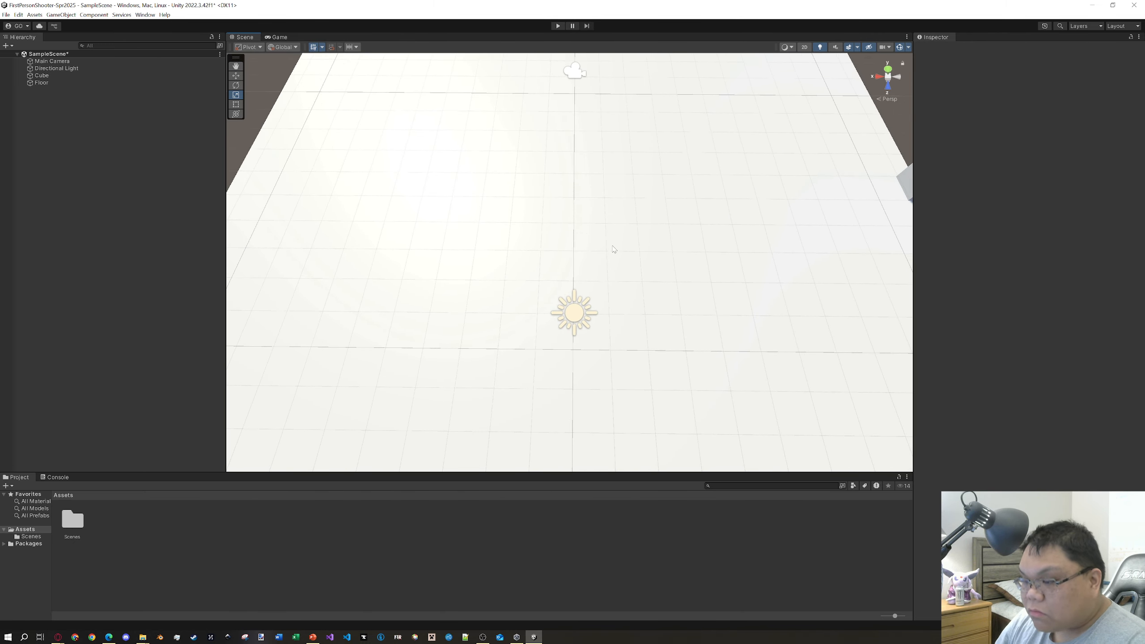
pyautogui.moveTo(610, 309); pyautogui.dragTo(611, 251, button='middle')
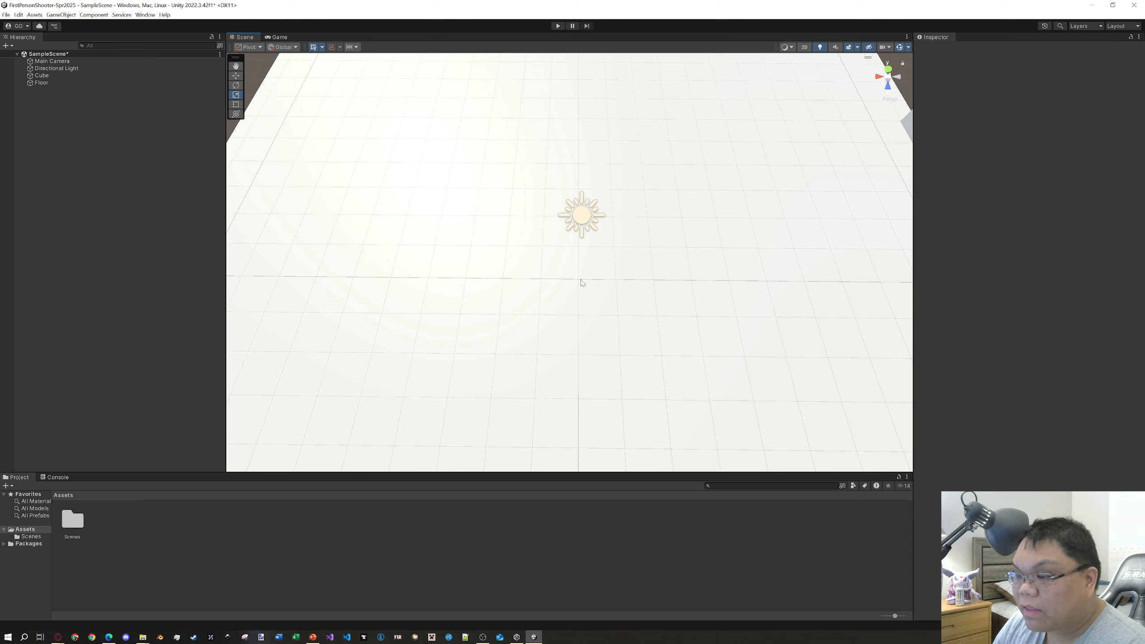
pyautogui.click(598, 301)
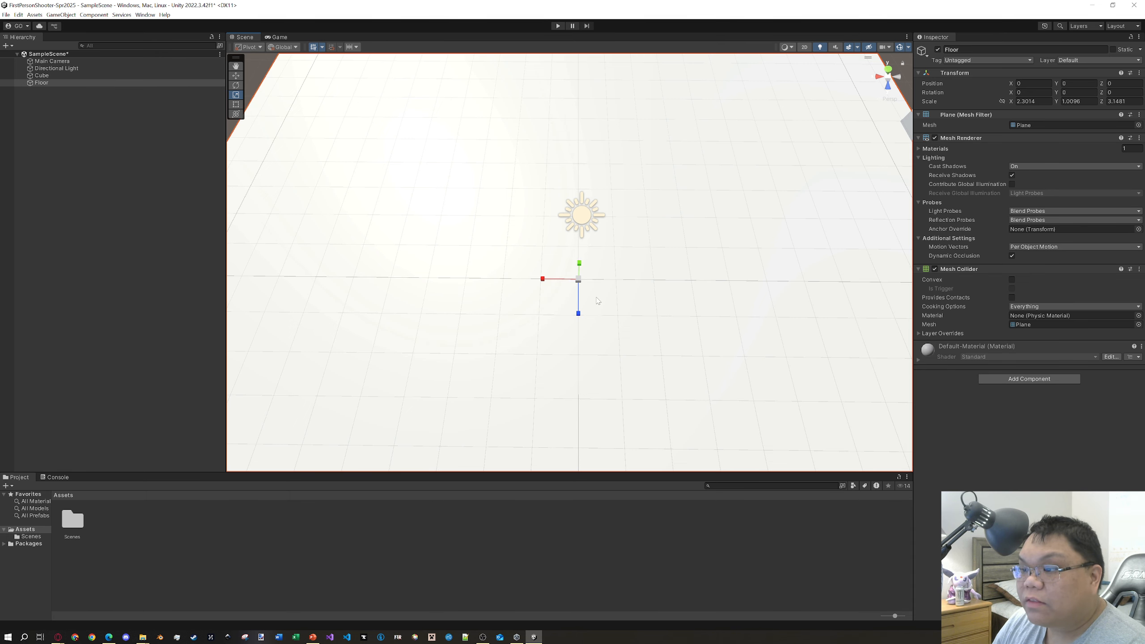
pyautogui.press('f')
pyautogui.click(239, 77)
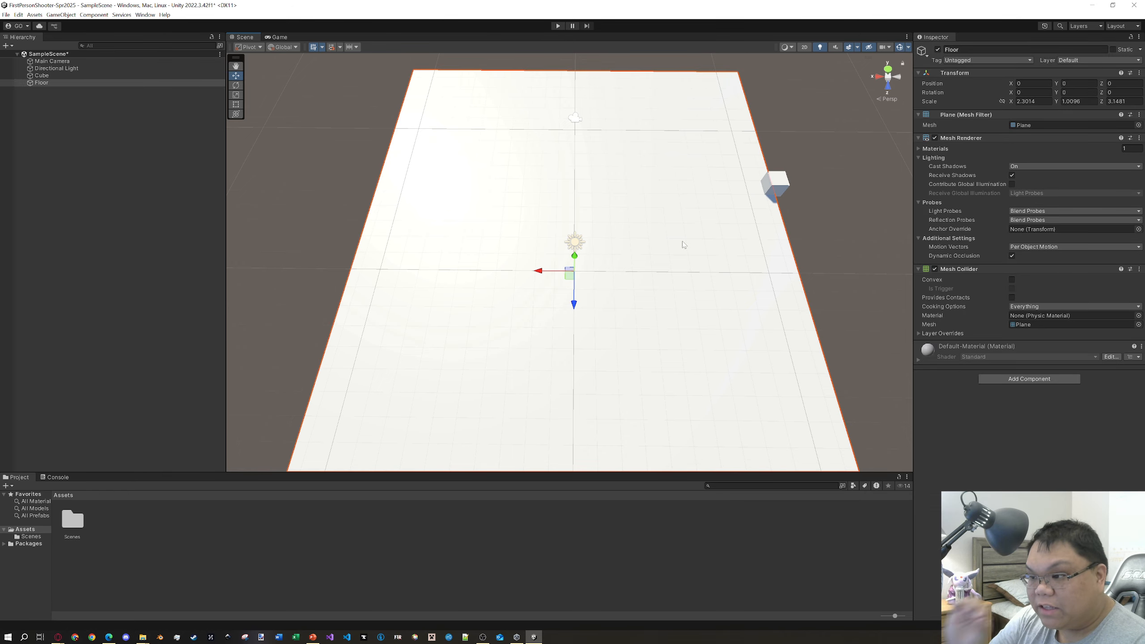
pyautogui.scroll(5, 618, 268)
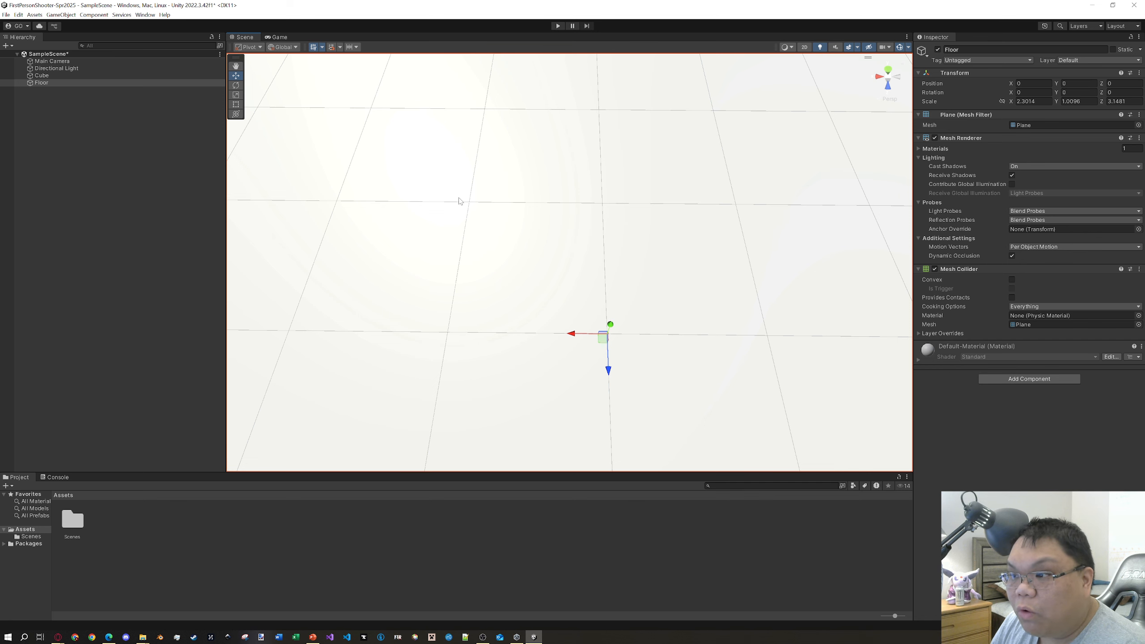
pyautogui.press('f')
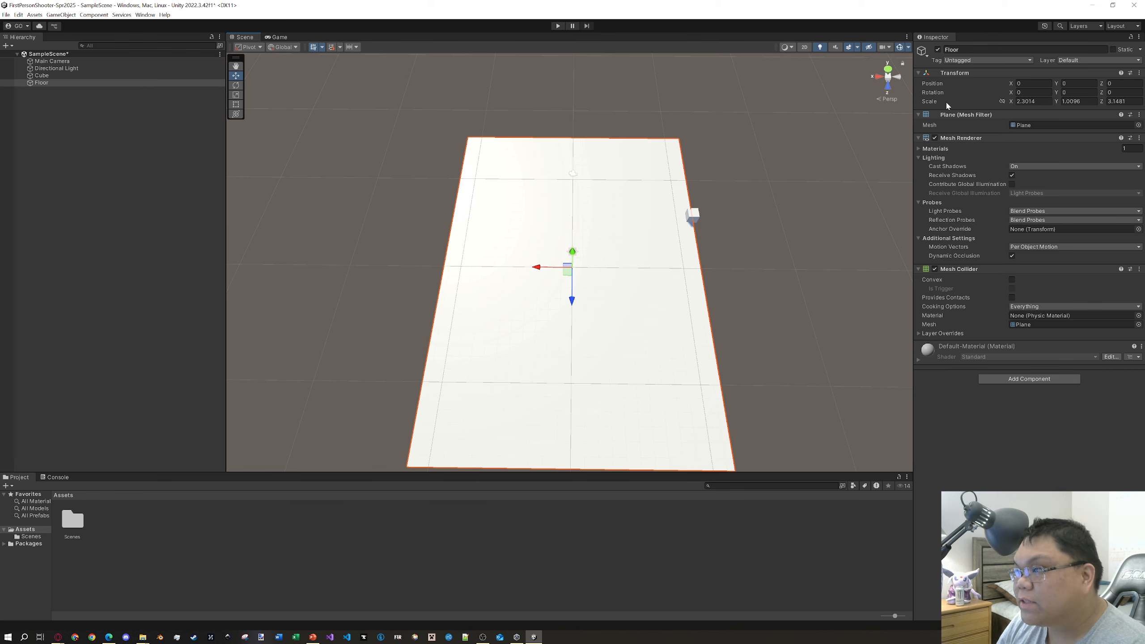
# - Set the floor's scale to X 3.6, Y 1 and Z about 3.47
pyautogui.click(1002, 102)
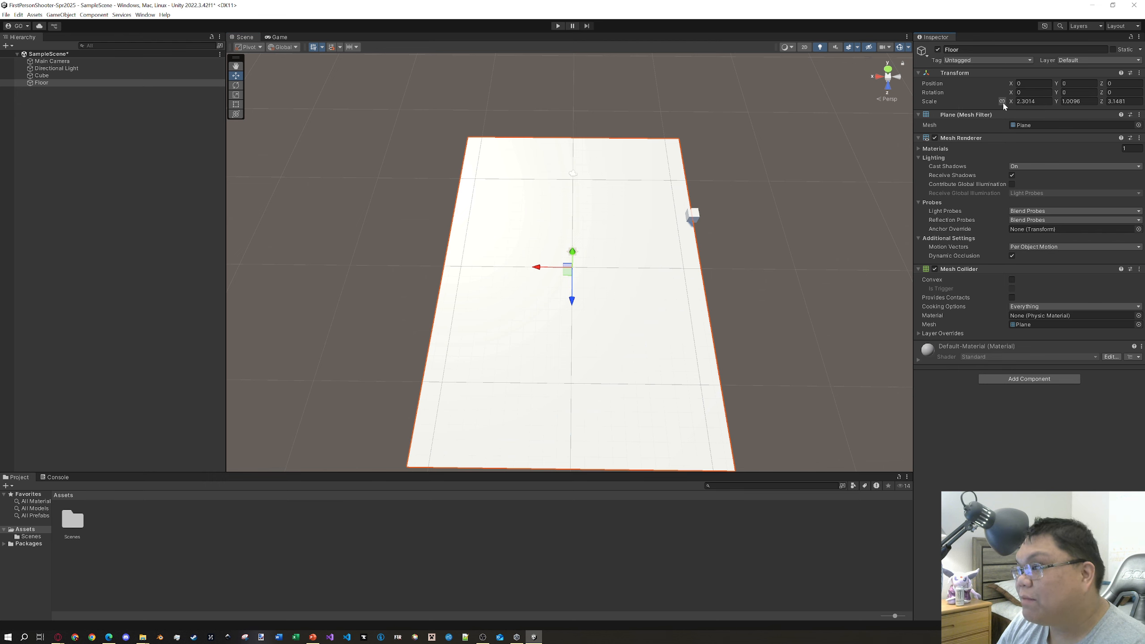
pyautogui.moveTo(1015, 104); pyautogui.dragTo(1054, 103)
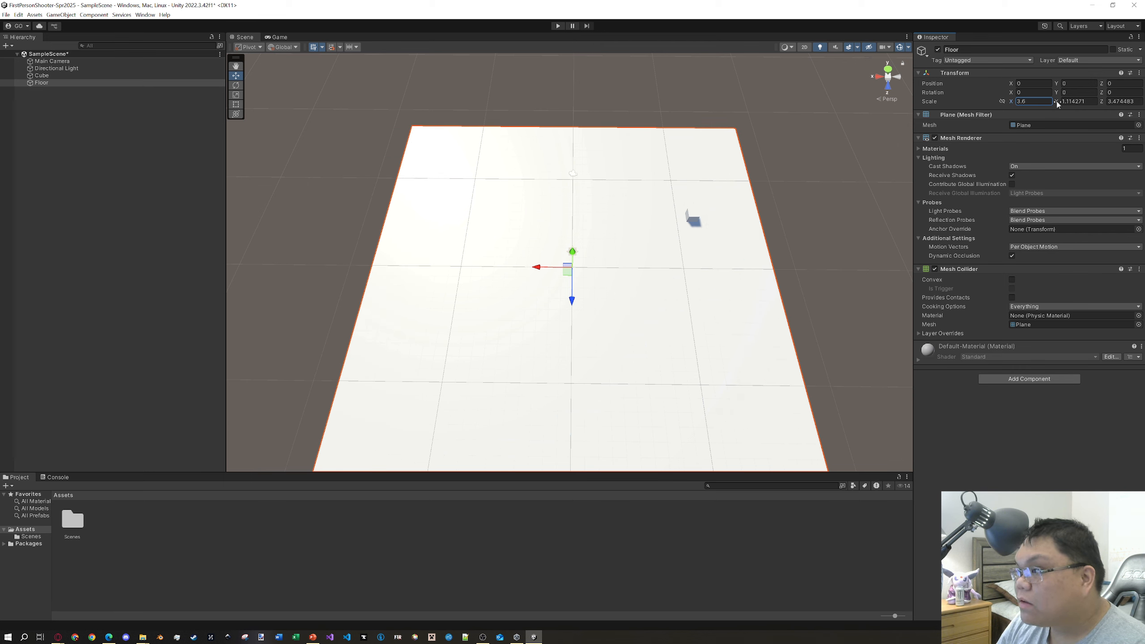
pyautogui.moveTo(1077, 101); pyautogui.dragTo(1037, 102)
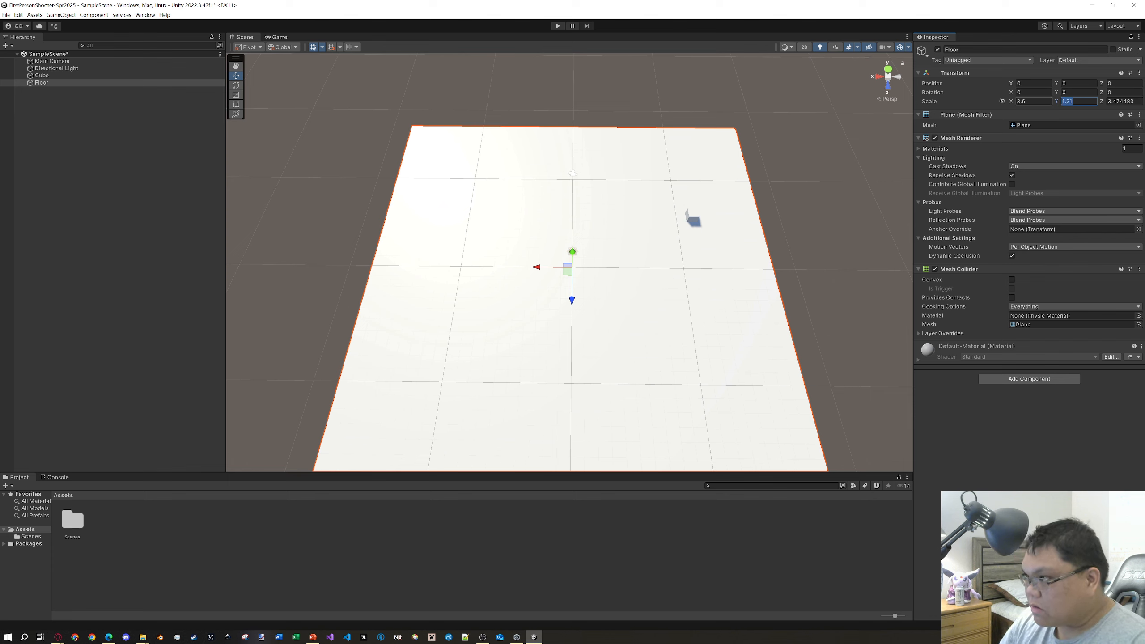
pyautogui.write('1')
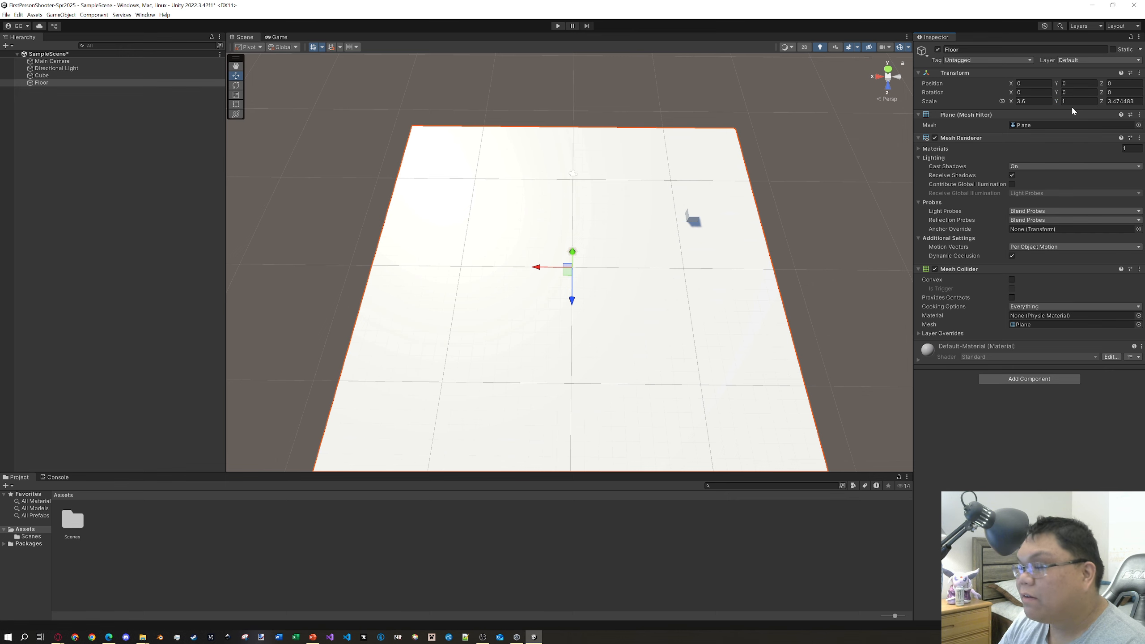
pyautogui.click(1037, 102)
pyautogui.scroll(-10, 649, 215)
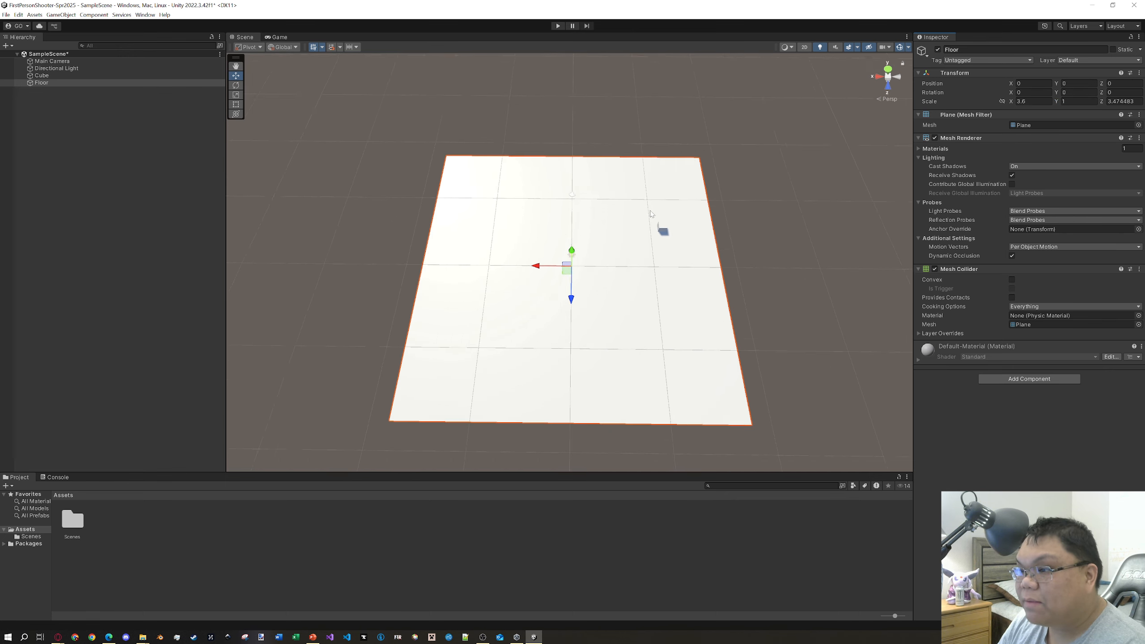
pyautogui.scroll(4, 676, 260)
pyautogui.moveTo(752, 241); pyautogui.dragTo(740, 270, button='right')
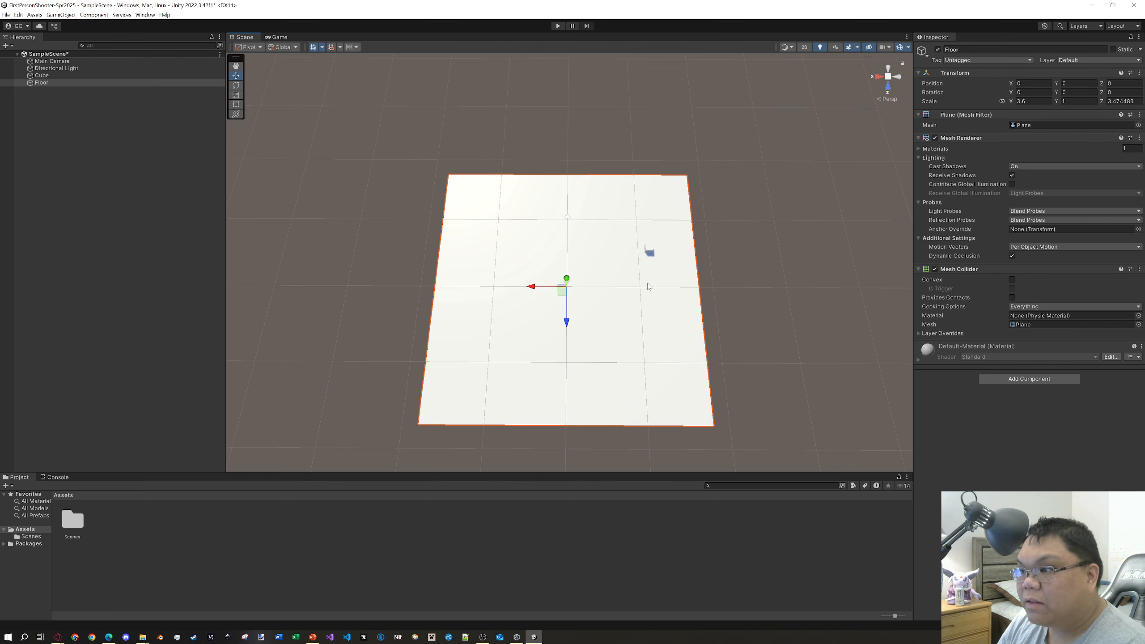
pyautogui.scroll(10, 570, 251)
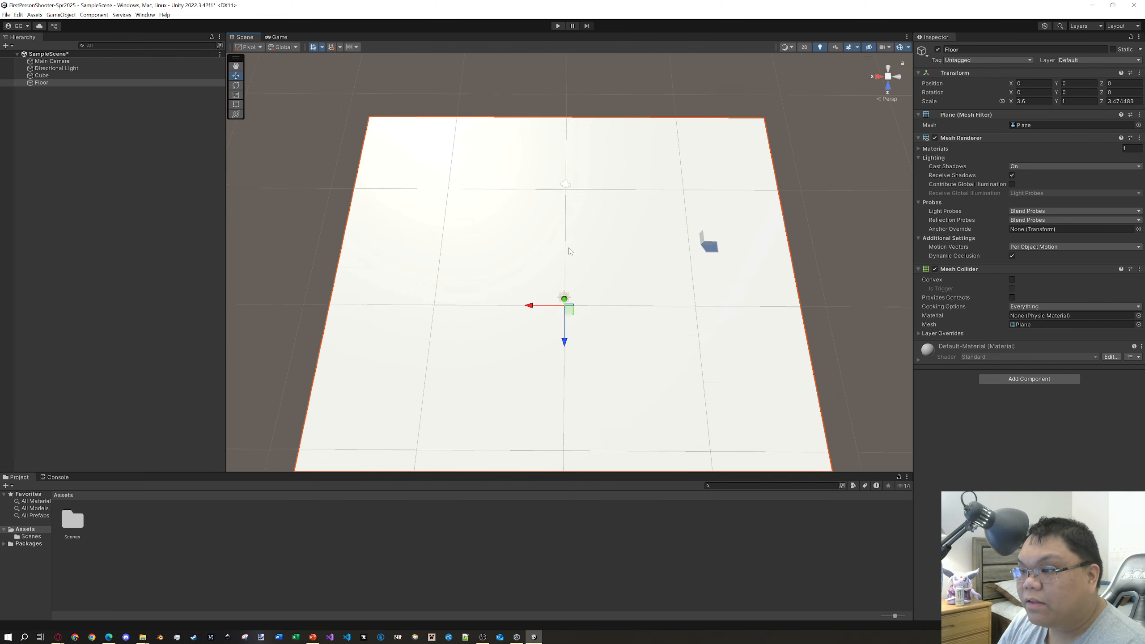
pyautogui.scroll(-8, 557, 211)
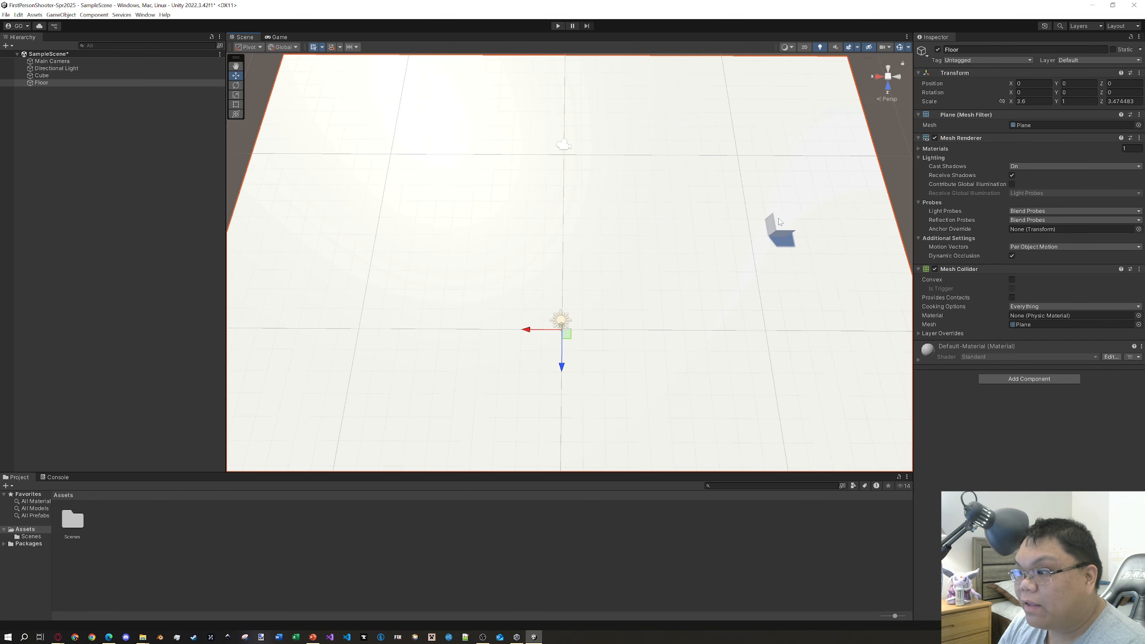
# - Move the cube along the X axis to about X -0.43
pyautogui.click(780, 223)
pyautogui.moveTo(746, 242); pyautogui.dragTo(539, 242)
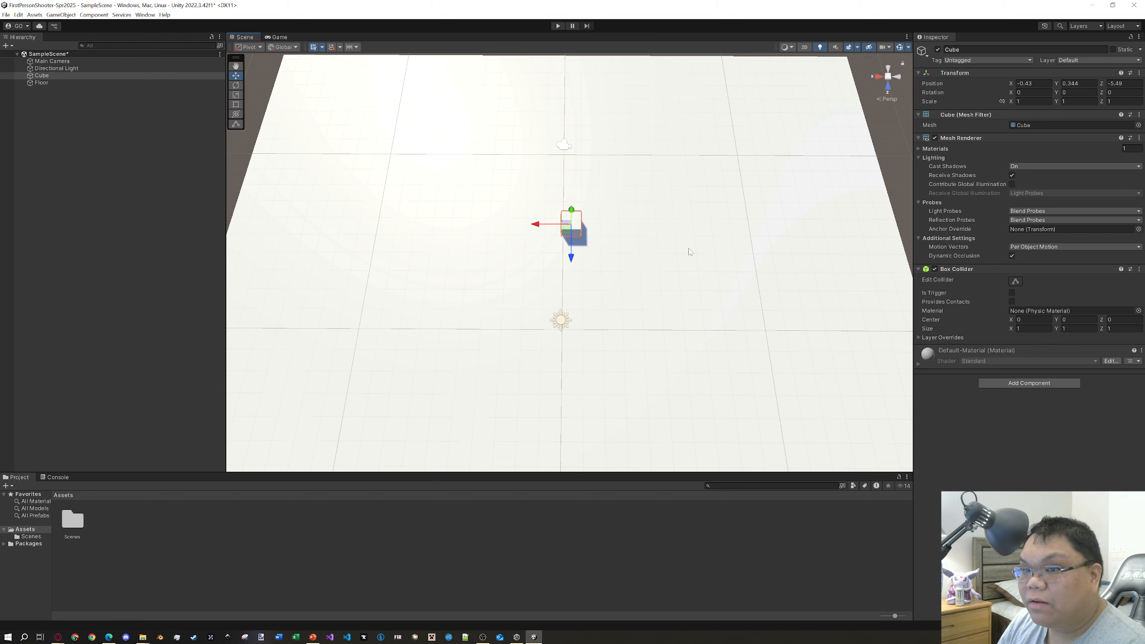
pyautogui.scroll(-5, 655, 239)
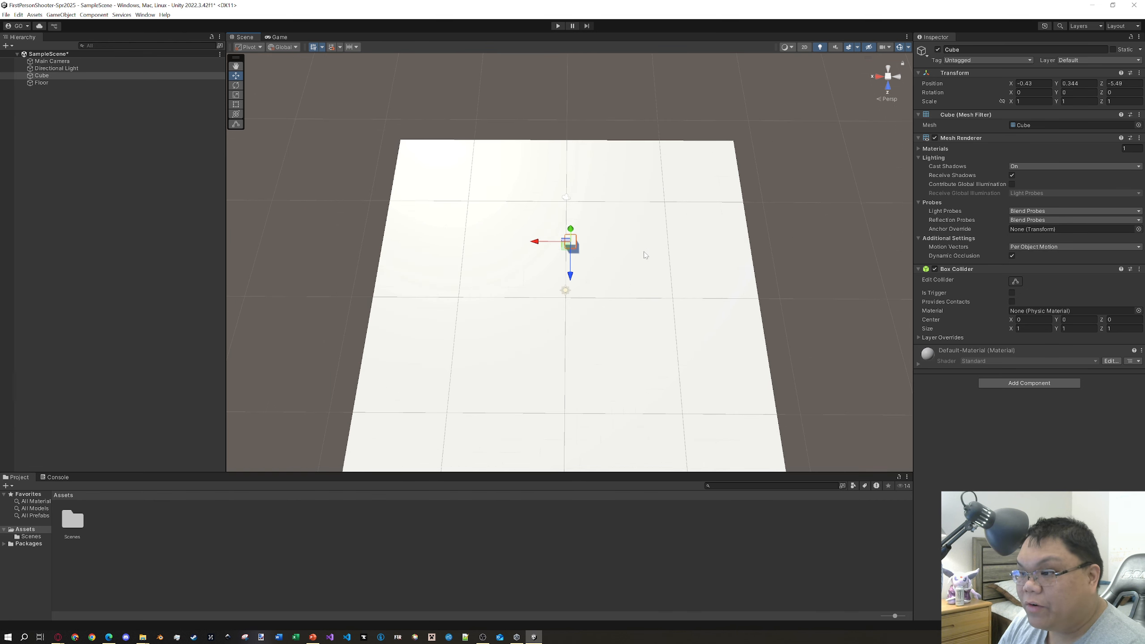
# - Set the floor's scale to 6 in X and 6 in Z
pyautogui.click(646, 253)
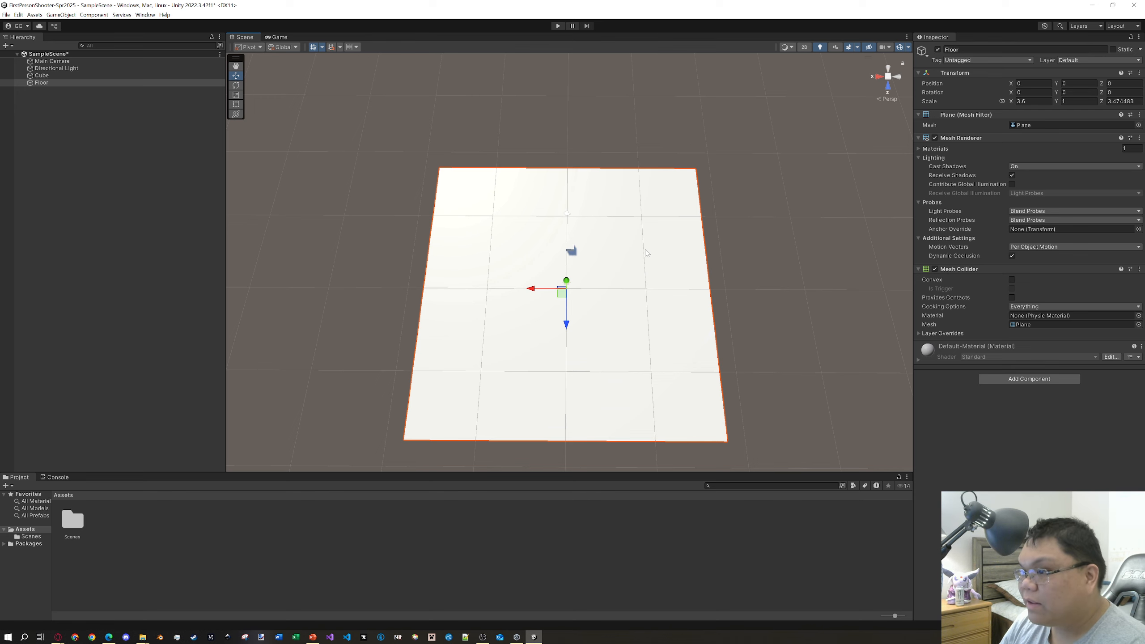
pyautogui.click(739, 254)
pyautogui.click(664, 265)
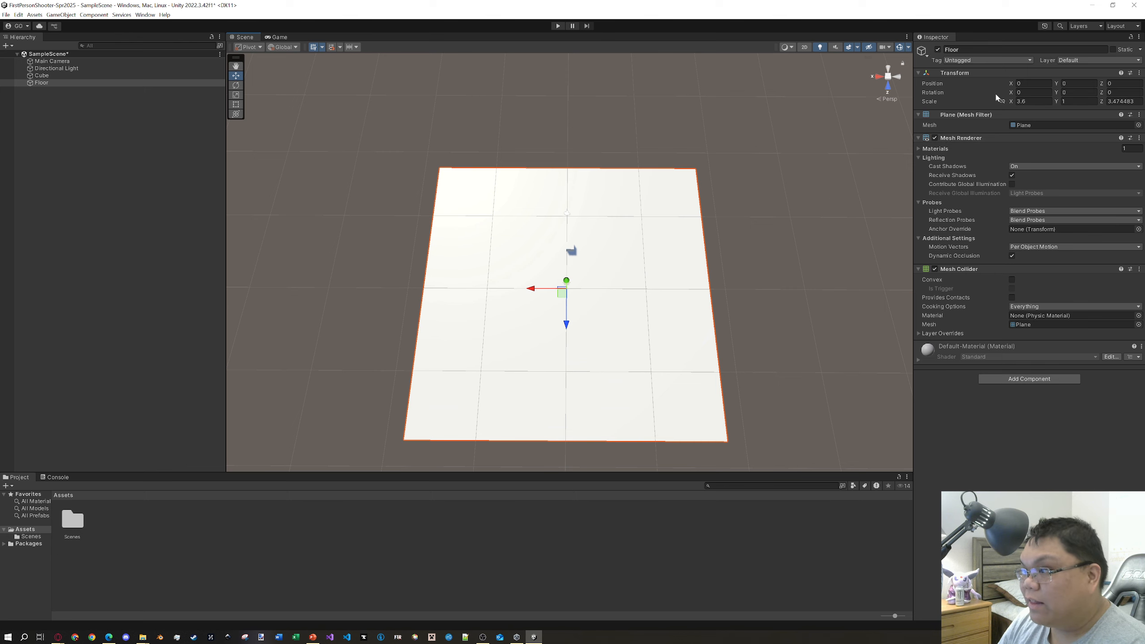
pyautogui.moveTo(996, 98); pyautogui.dragTo(1050, 102)
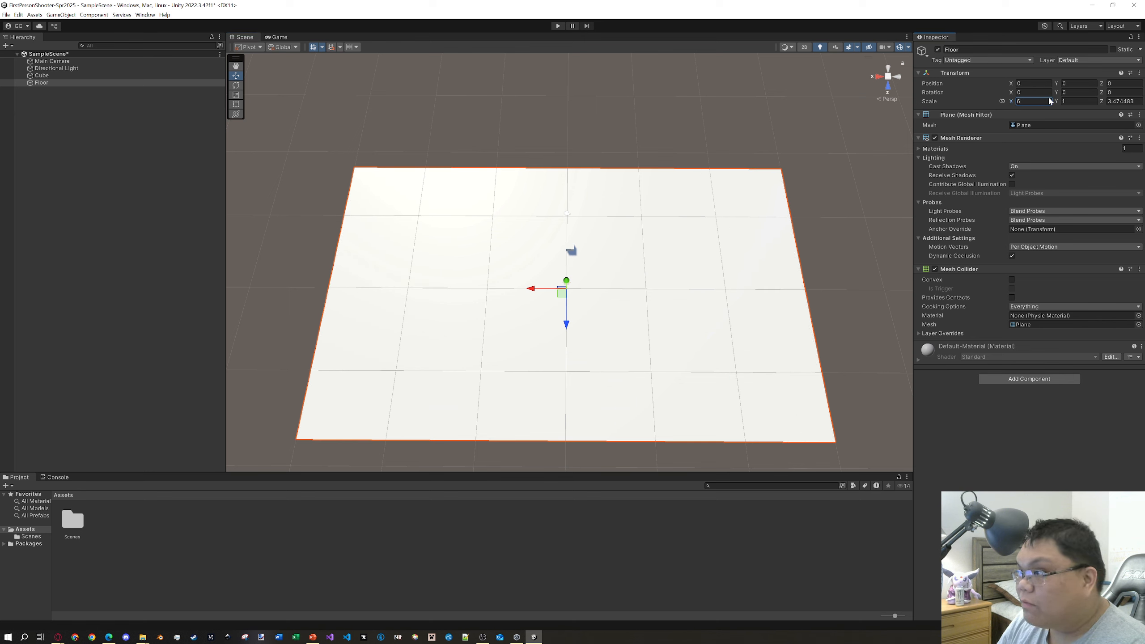
pyautogui.moveTo(694, 309); pyautogui.dragTo(788, 341, button='right')
pyautogui.press('f')
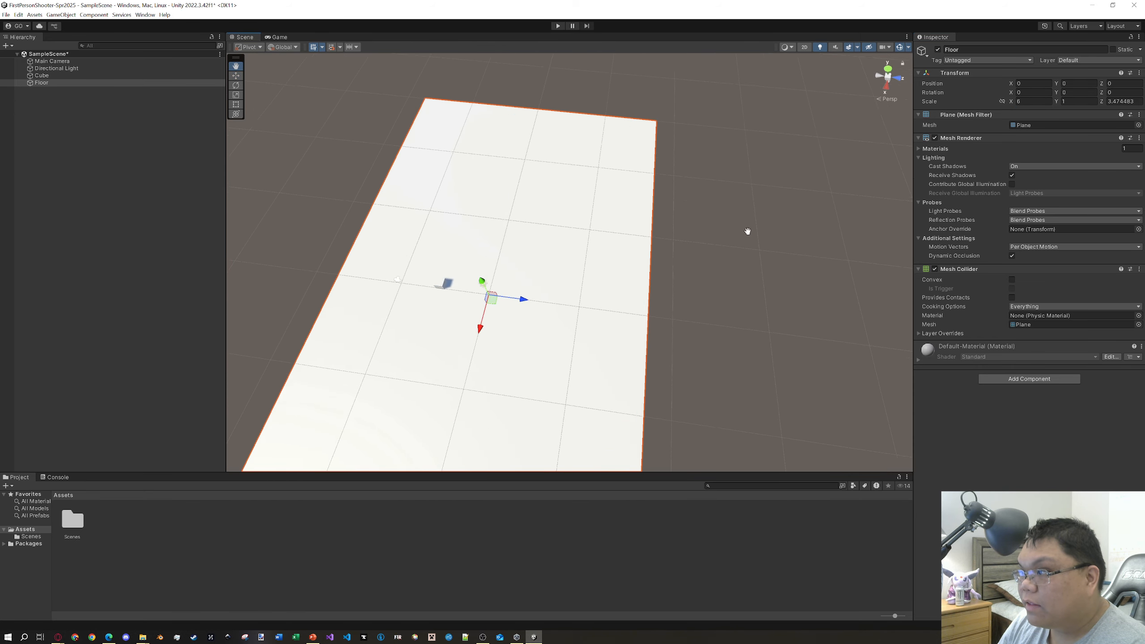
pyautogui.moveTo(1104, 103); pyautogui.dragTo(1124, 102)
pyautogui.click(1122, 102)
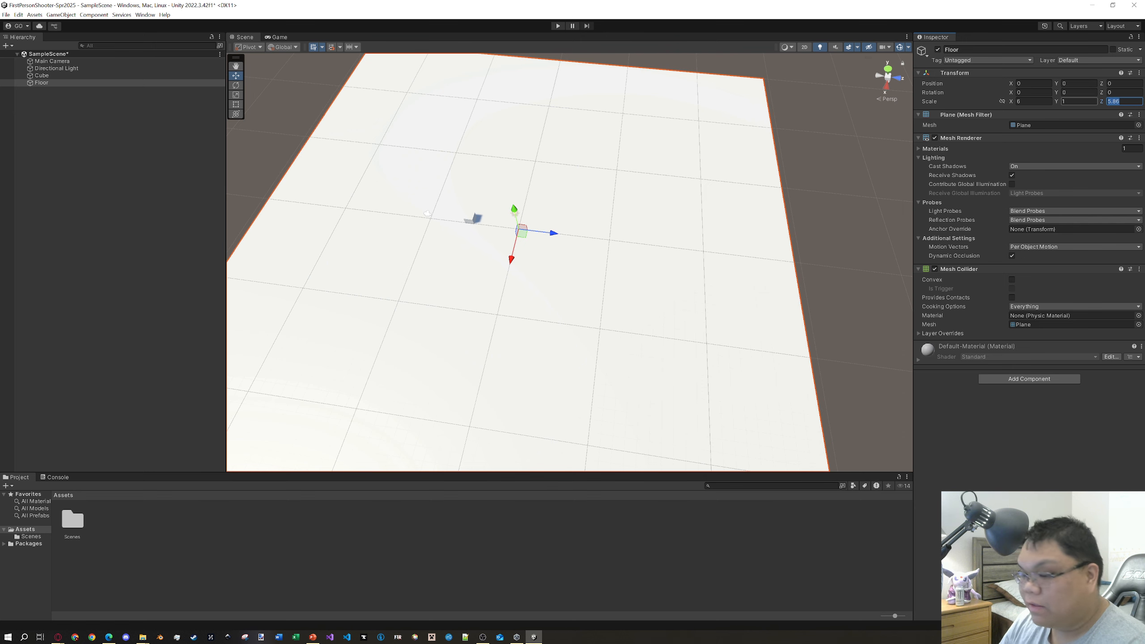
pyautogui.write('6')
pyautogui.click(868, 175)
# - Set the cube's position to 0 in X, Y and Z
pyautogui.moveTo(868, 175); pyautogui.dragTo(672, 332, button='right')
pyautogui.press('d')
pyautogui.moveTo(672, 332); pyautogui.dragTo(631, 328, button='middle')
pyautogui.moveTo(630, 326); pyautogui.dragTo(664, 345, button='right')
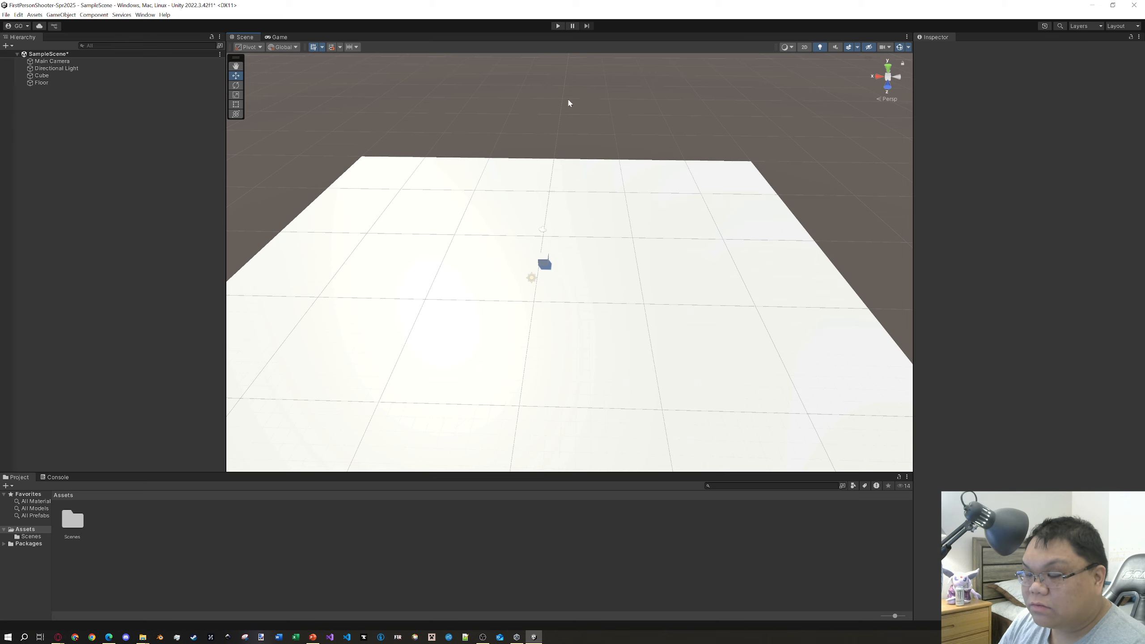
pyautogui.click(542, 263)
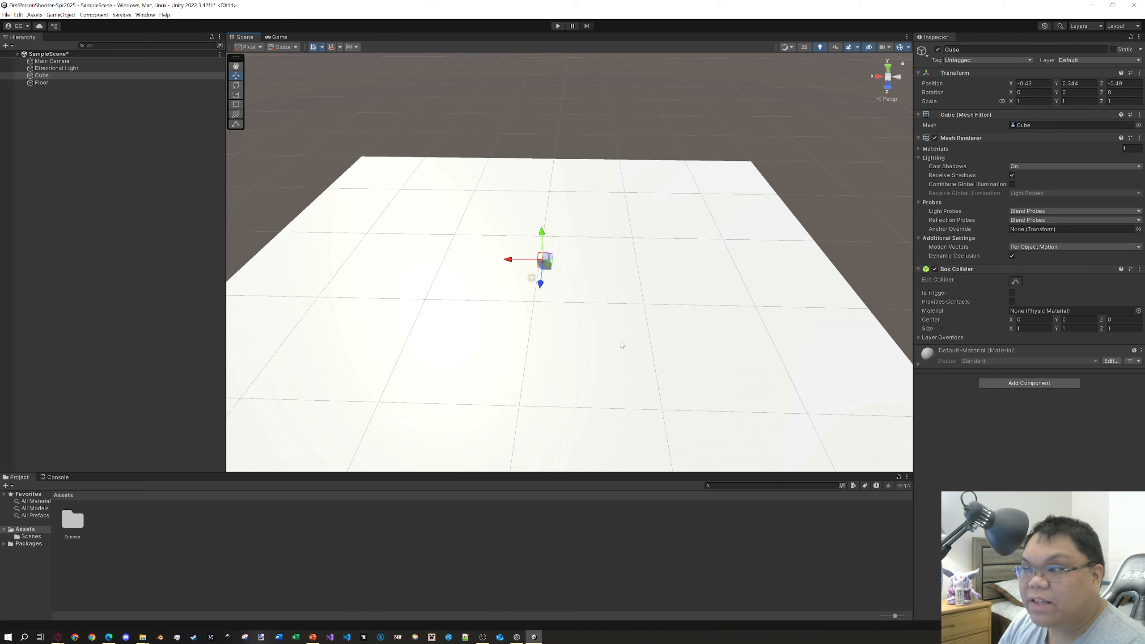
pyautogui.scroll(2, 655, 356)
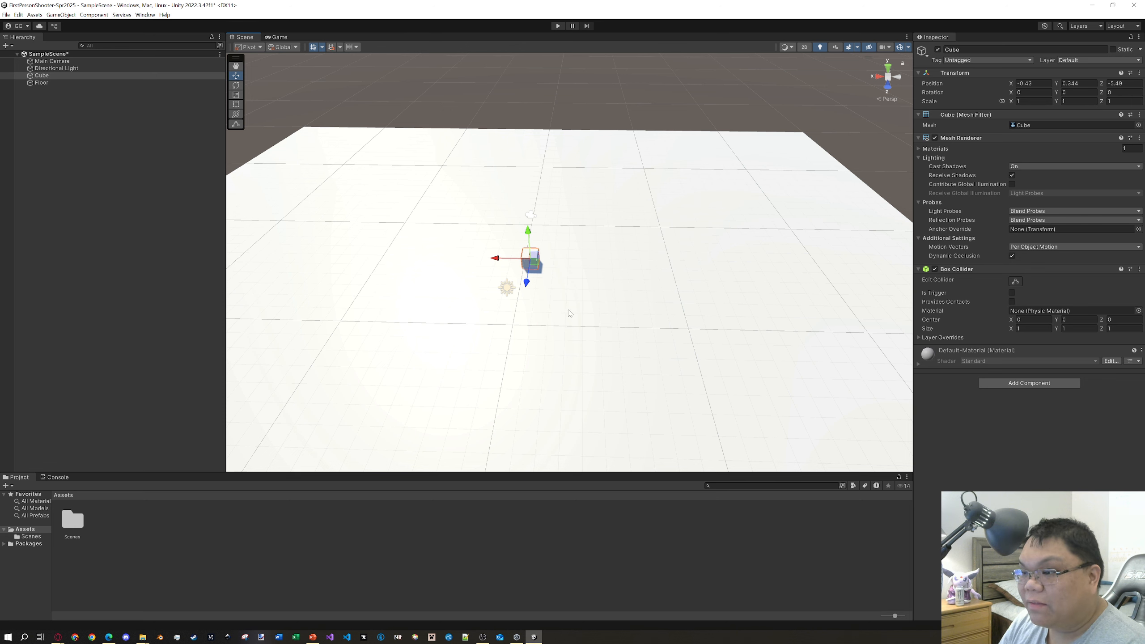
pyautogui.click(1030, 84)
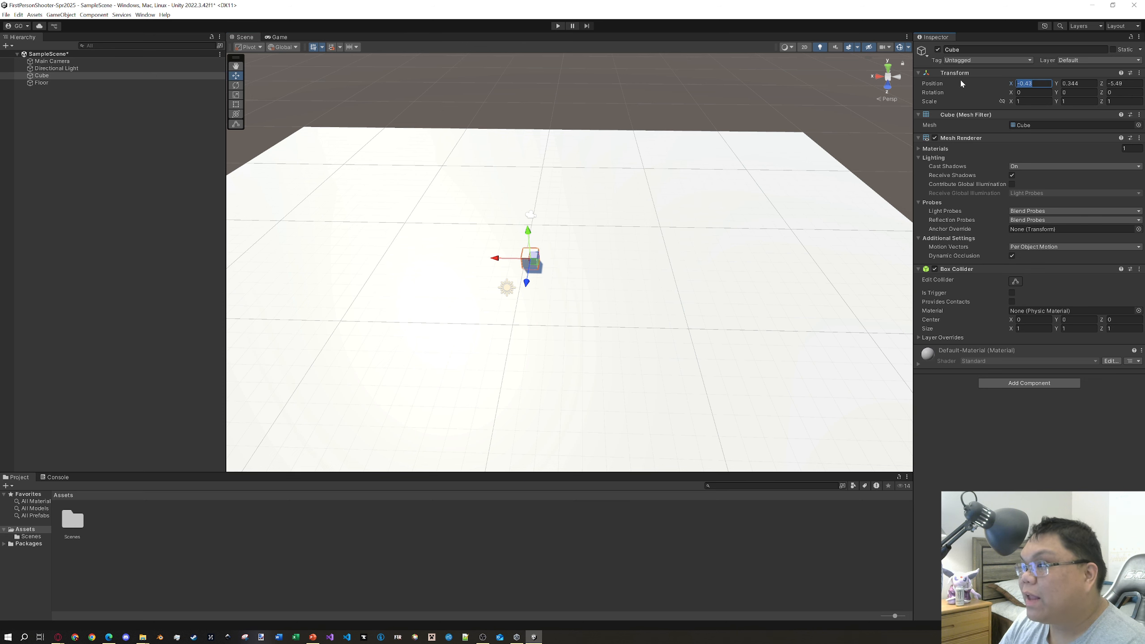
pyautogui.write('0')
pyautogui.press('Tab')
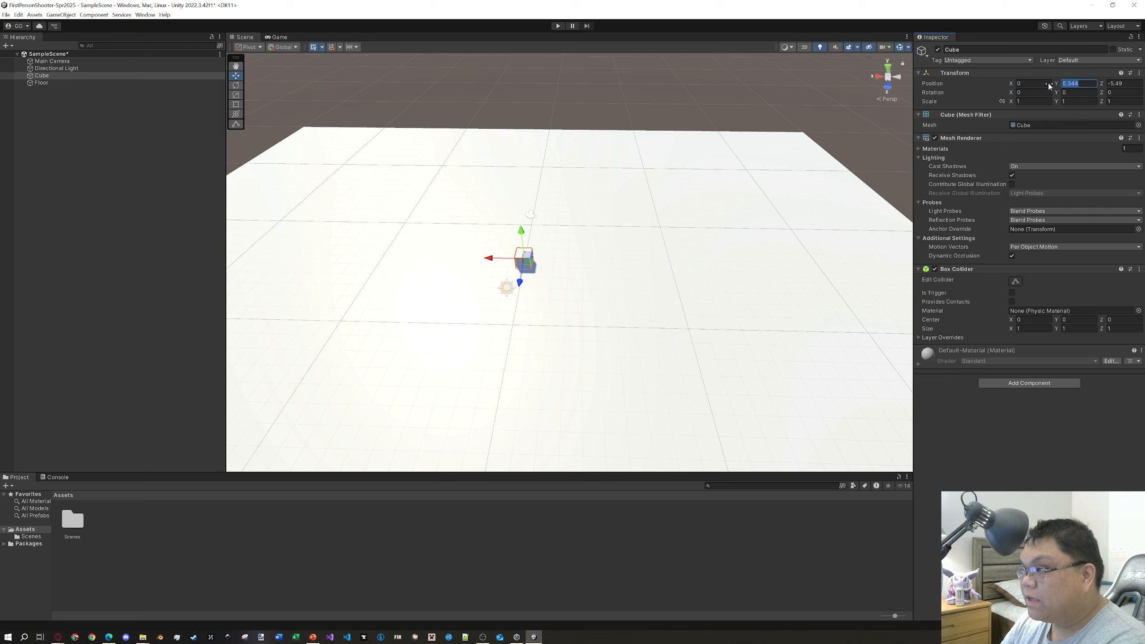
pyautogui.write('0')
pyautogui.press('Tab')
pyautogui.write('0')
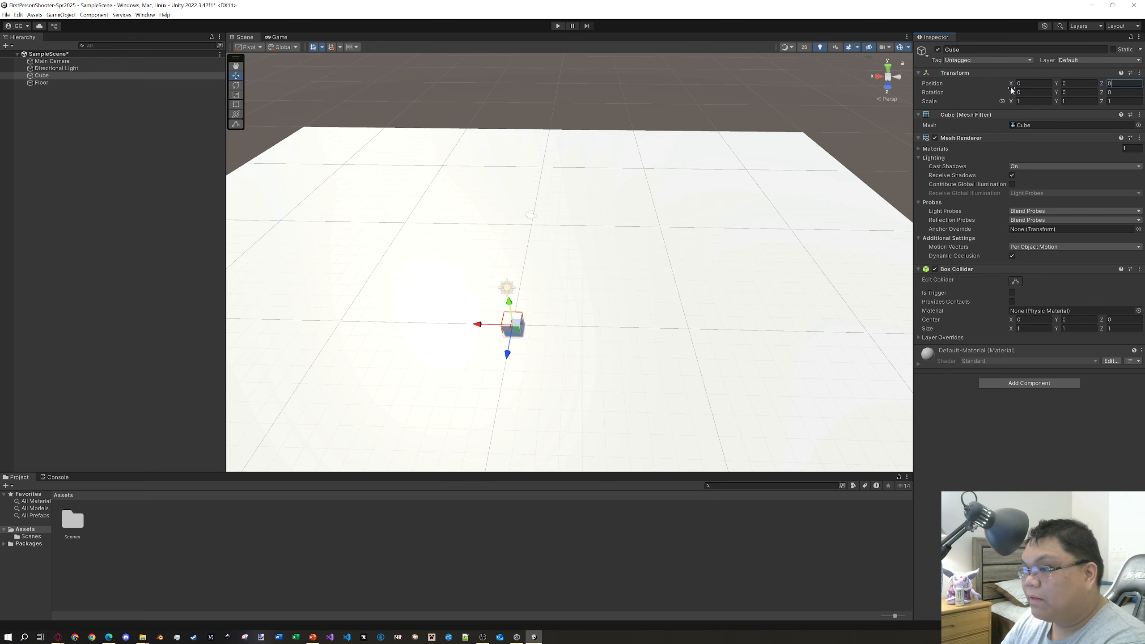
pyautogui.click(612, 128)
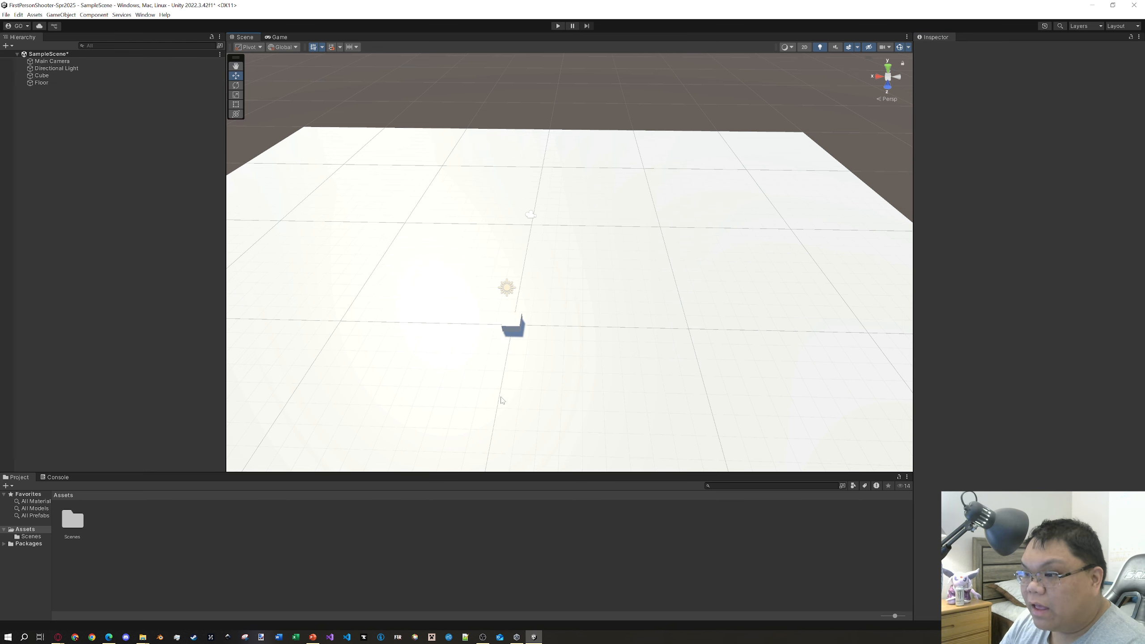
# - Raise the cube until it rests on the floor and set its Y position to 0.5
pyautogui.moveTo(501, 397); pyautogui.dragTo(604, 269, button='middle')
pyautogui.scroll(8, 606, 265)
pyautogui.scroll(-10, 607, 268)
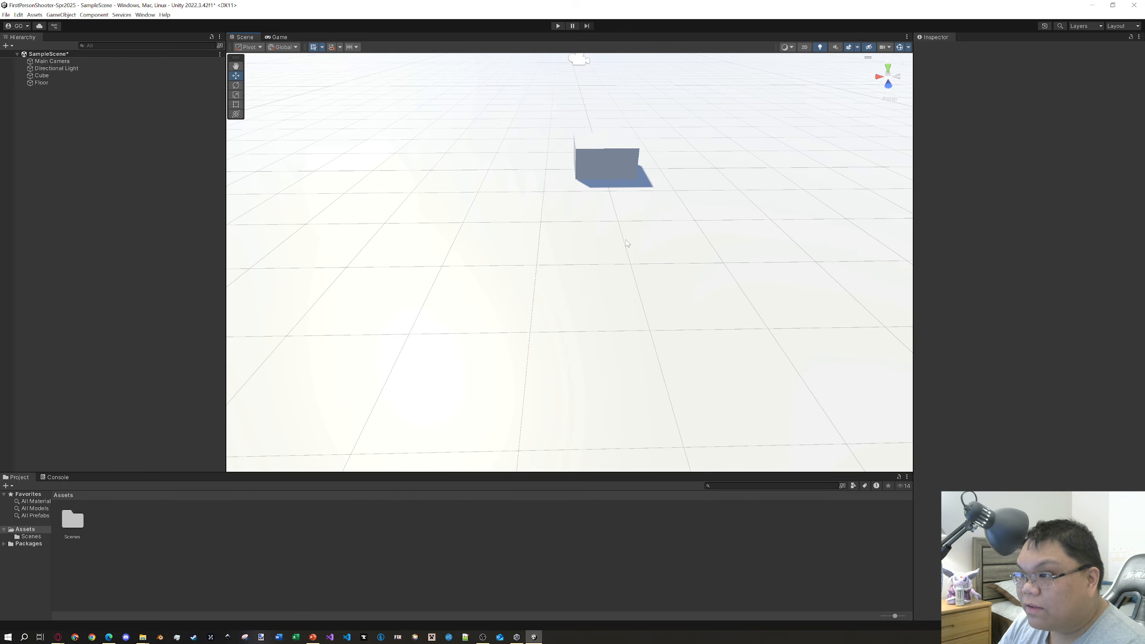
pyautogui.click(717, 192)
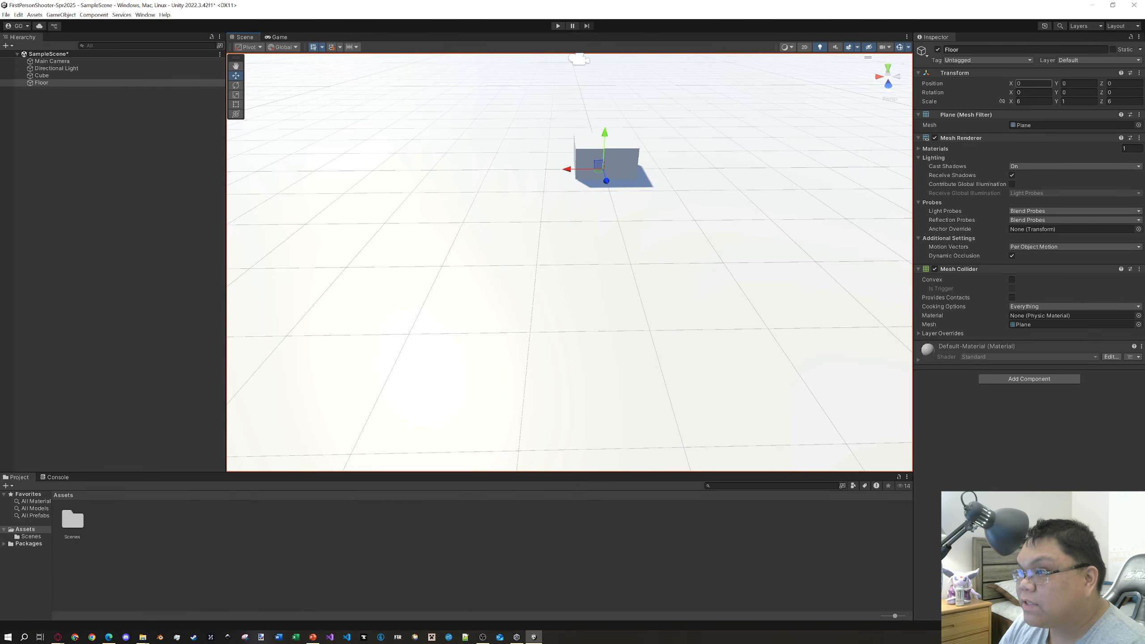
pyautogui.click(618, 151)
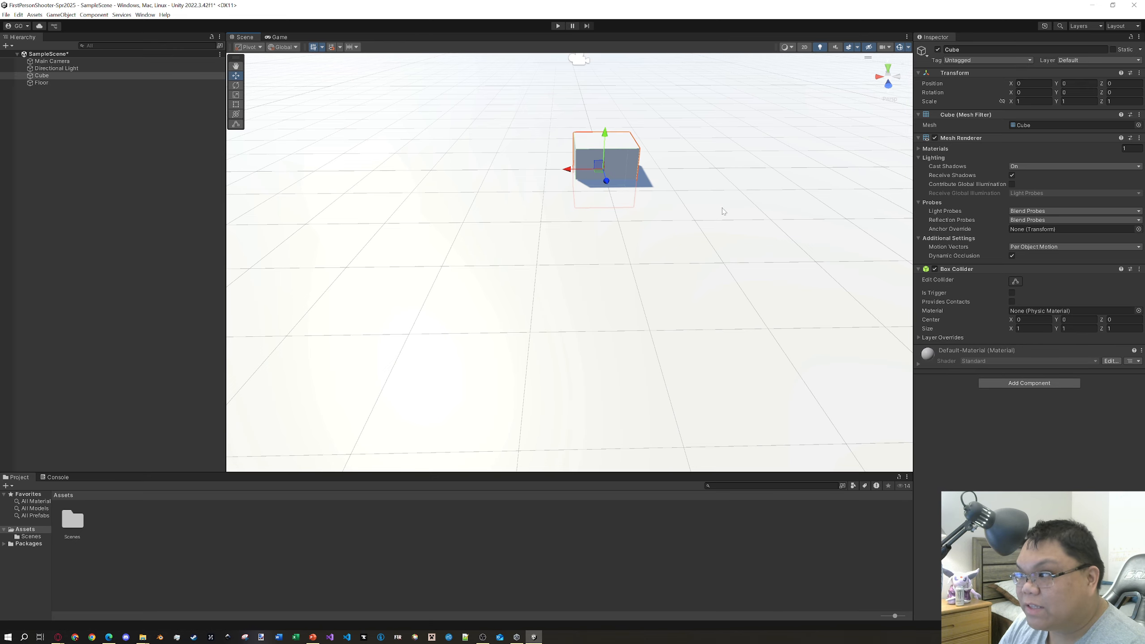
pyautogui.moveTo(701, 174); pyautogui.dragTo(784, 154, button='right')
pyautogui.scroll(5, 379, 244)
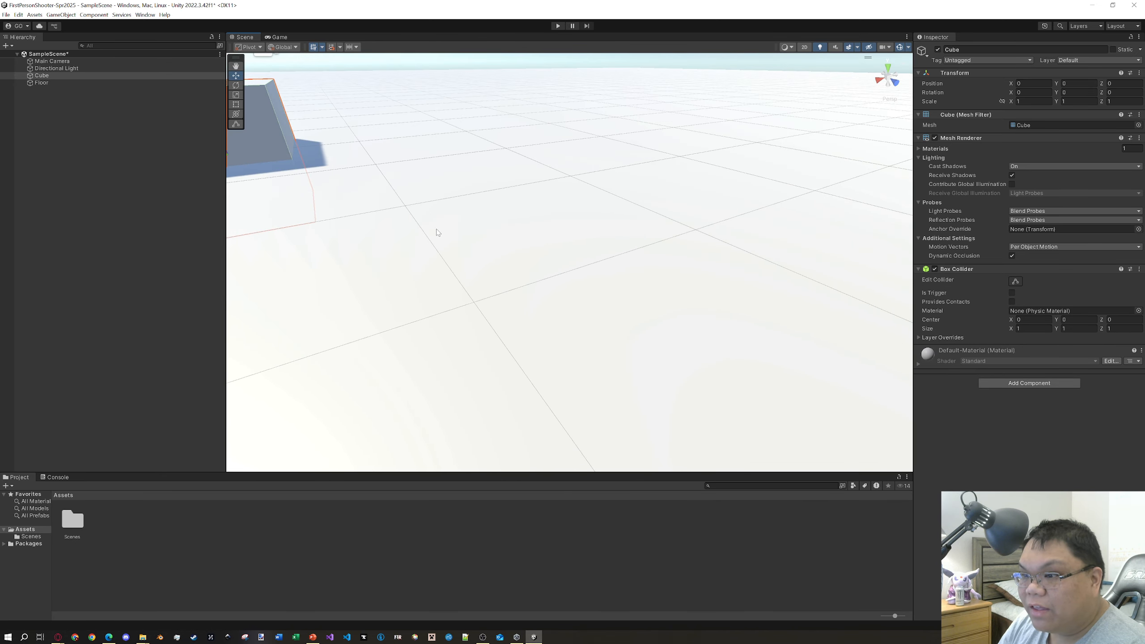
pyautogui.press('f')
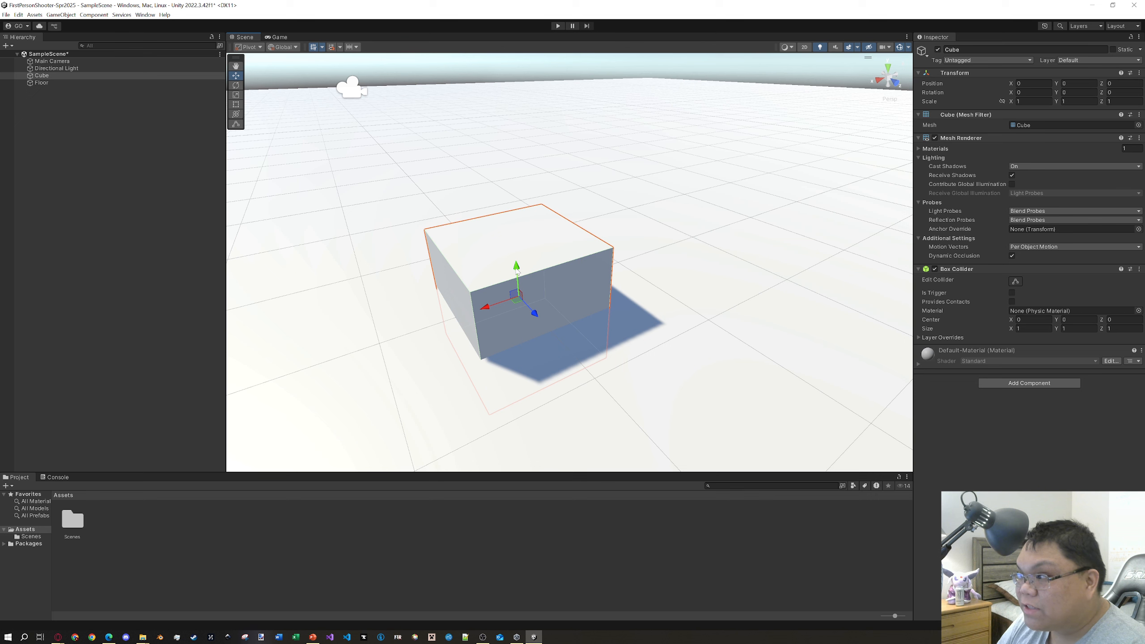
pyautogui.moveTo(517, 270); pyautogui.dragTo(506, 211)
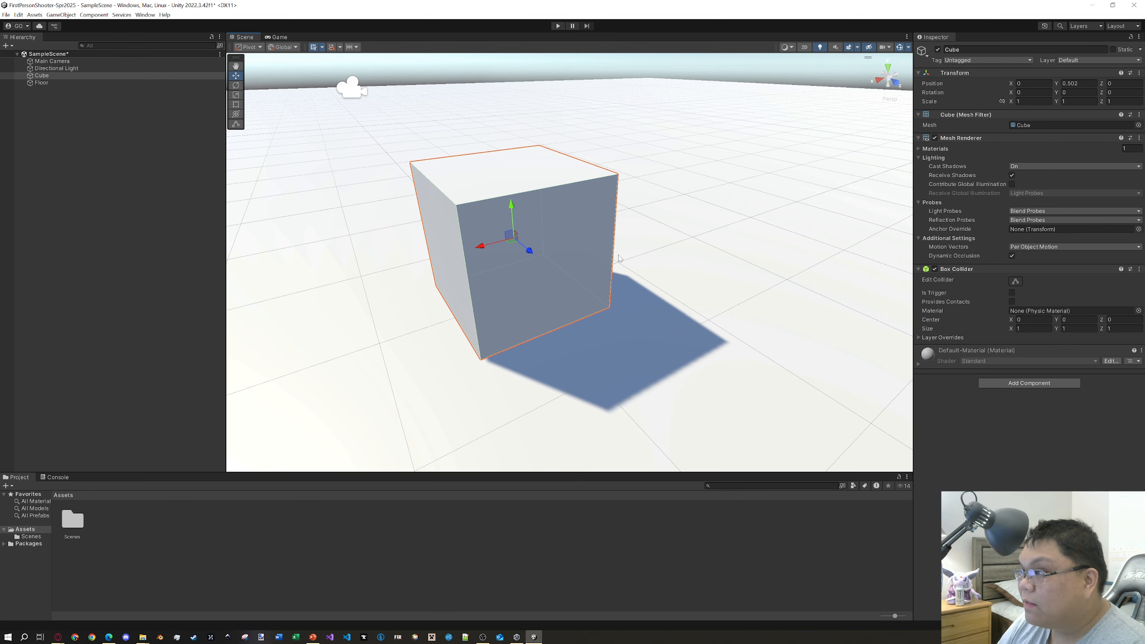
pyautogui.scroll(-5, 662, 292)
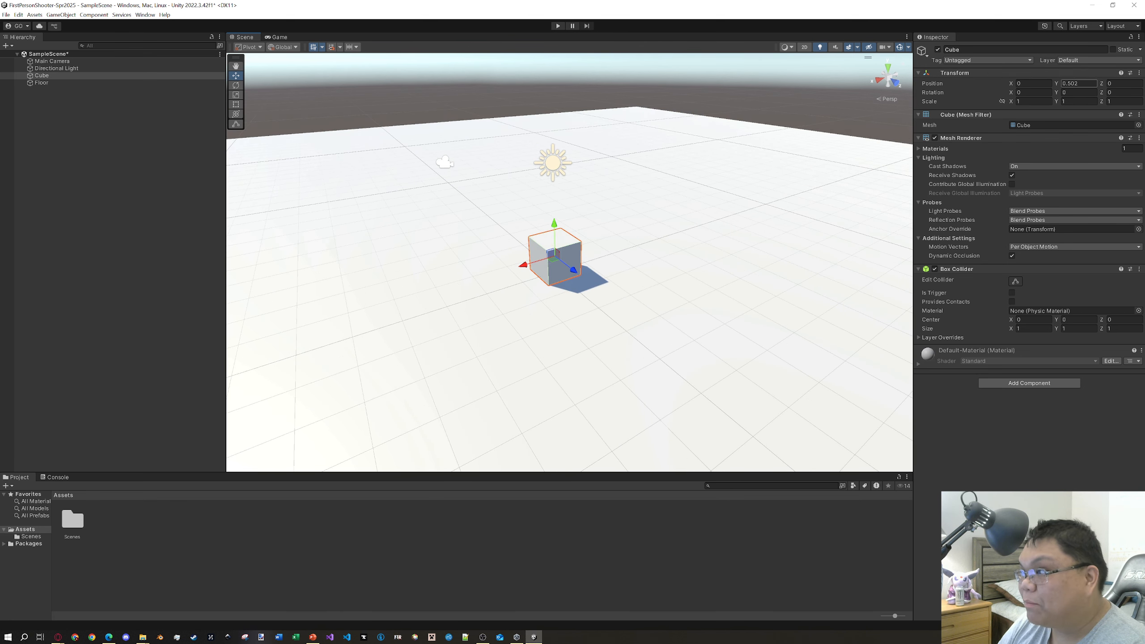
pyautogui.click(1078, 84)
pyautogui.write('0.5')
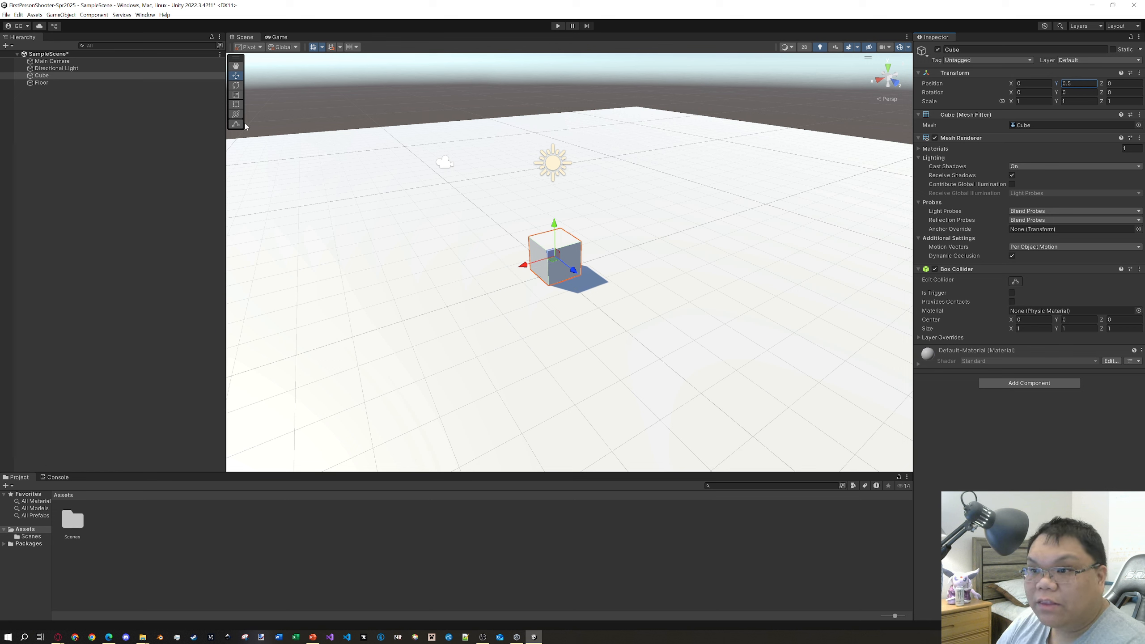
# - Stretch the cube into a long thin wall with a scale of X 0.25, Y 2 and Z 60
pyautogui.click(236, 95)
pyautogui.moveTo(530, 265); pyautogui.dragTo(454, 375)
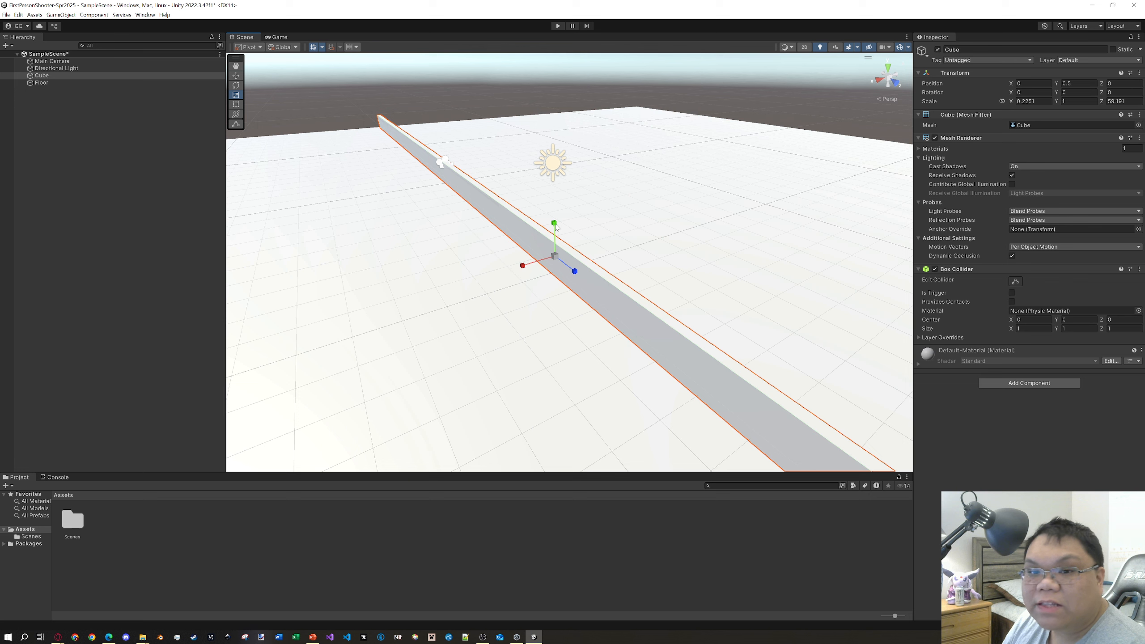
pyautogui.moveTo(557, 227); pyautogui.dragTo(554, 201)
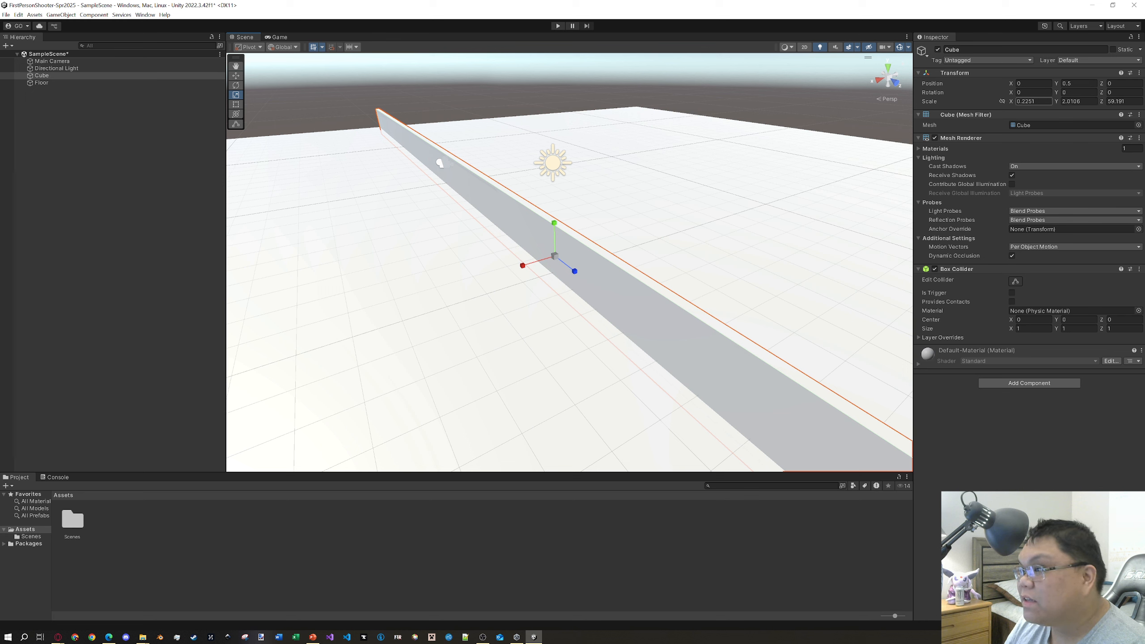
pyautogui.click(1033, 101)
pyautogui.write('0.2')
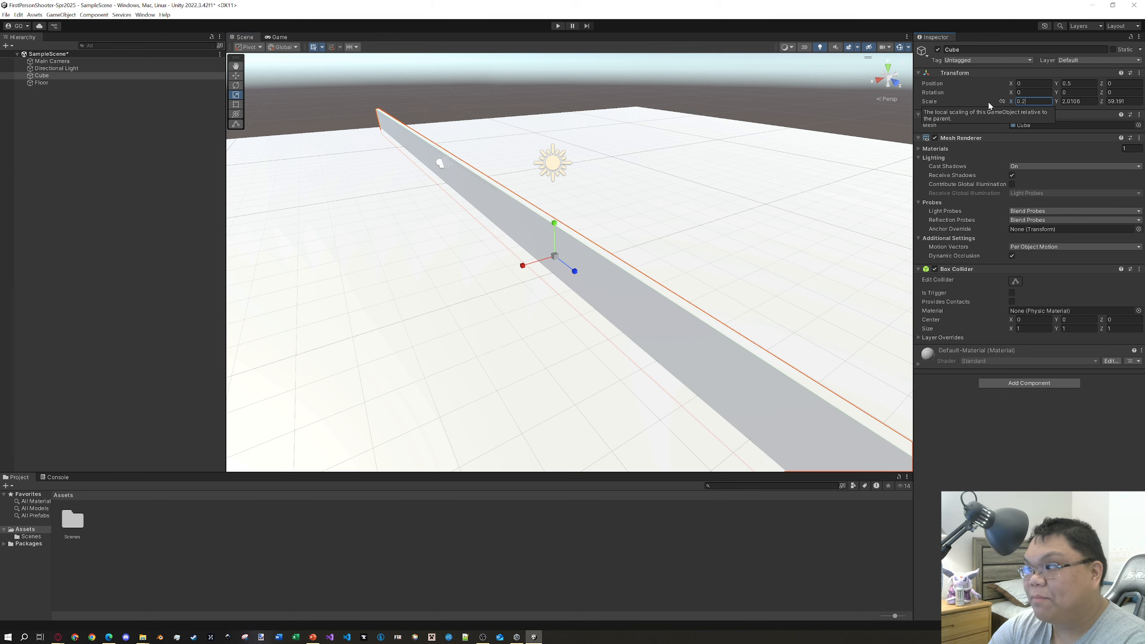
pyautogui.write('5')
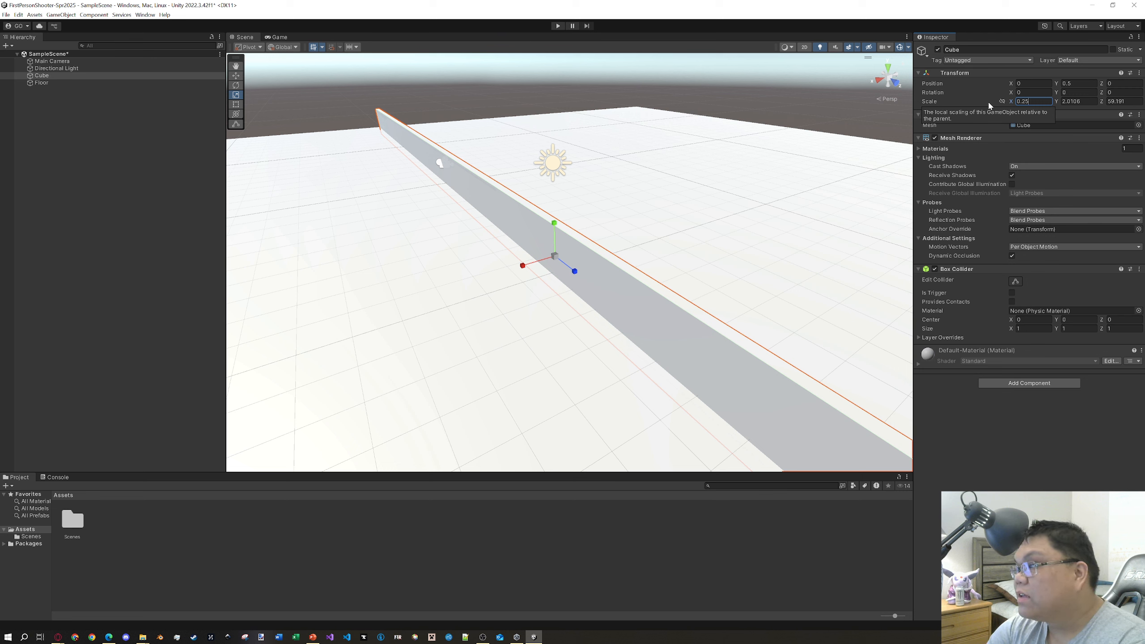
pyautogui.press('Tab')
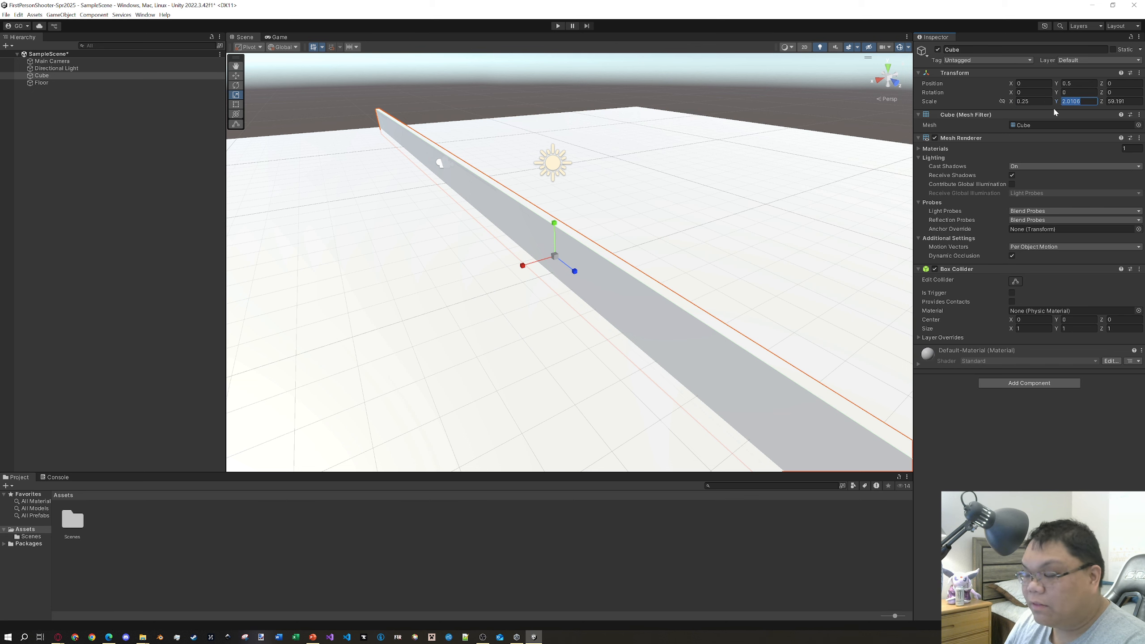
pyautogui.write('2')
pyautogui.press('Tab')
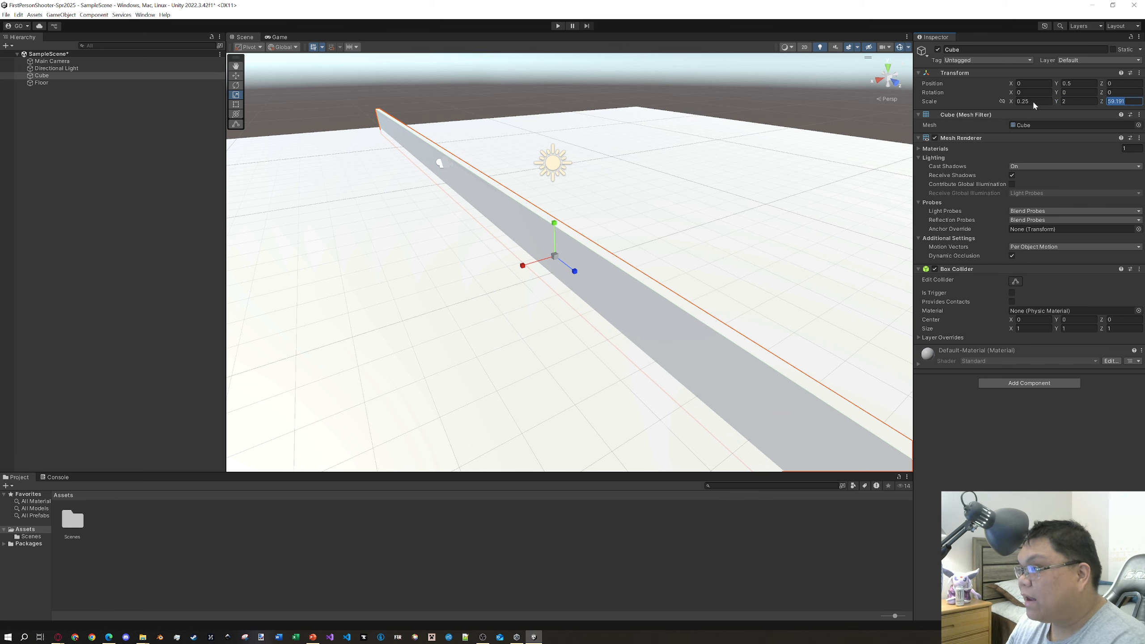
pyautogui.write('60')
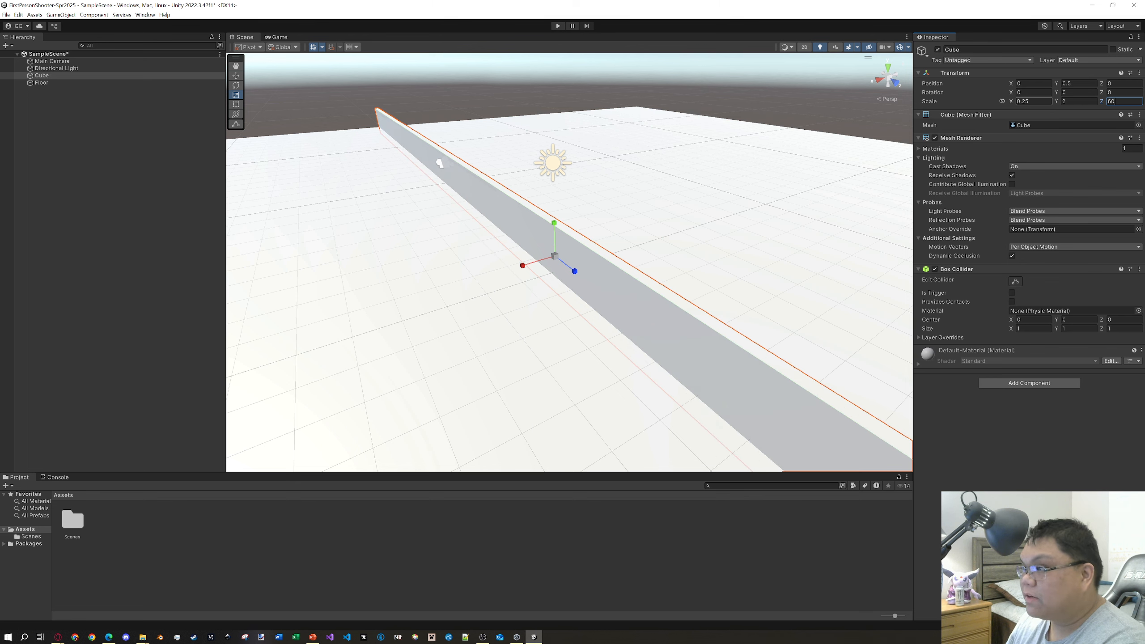
# - Raise the stretched cube along the Y axis to about Y 1.07
pyautogui.click(236, 75)
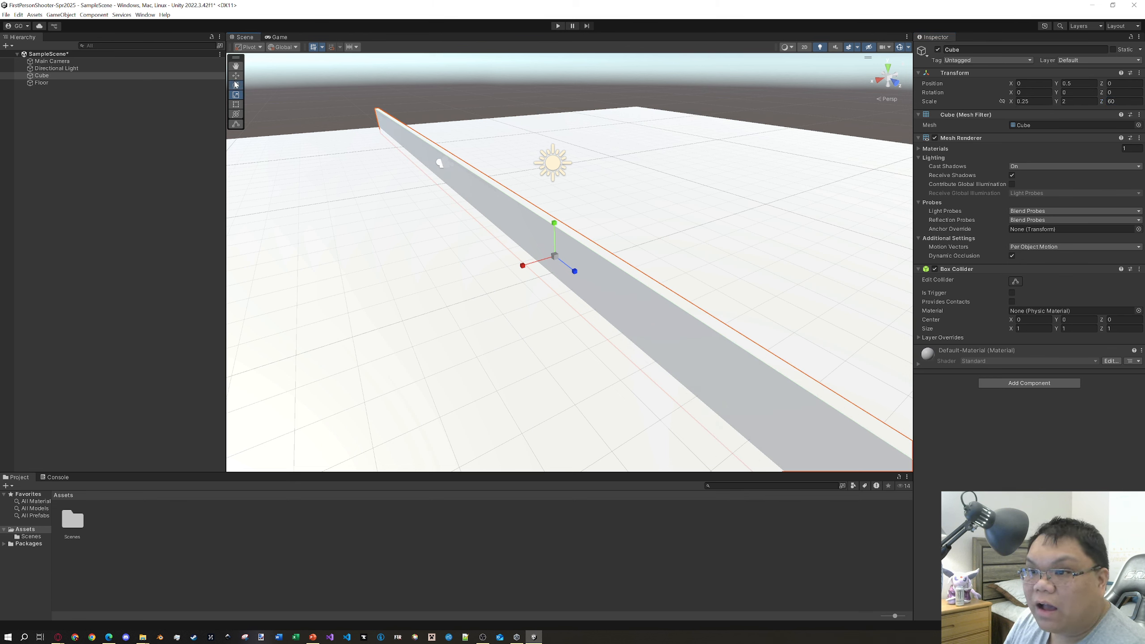
pyautogui.moveTo(554, 234); pyautogui.dragTo(557, 208)
pyautogui.click(686, 101)
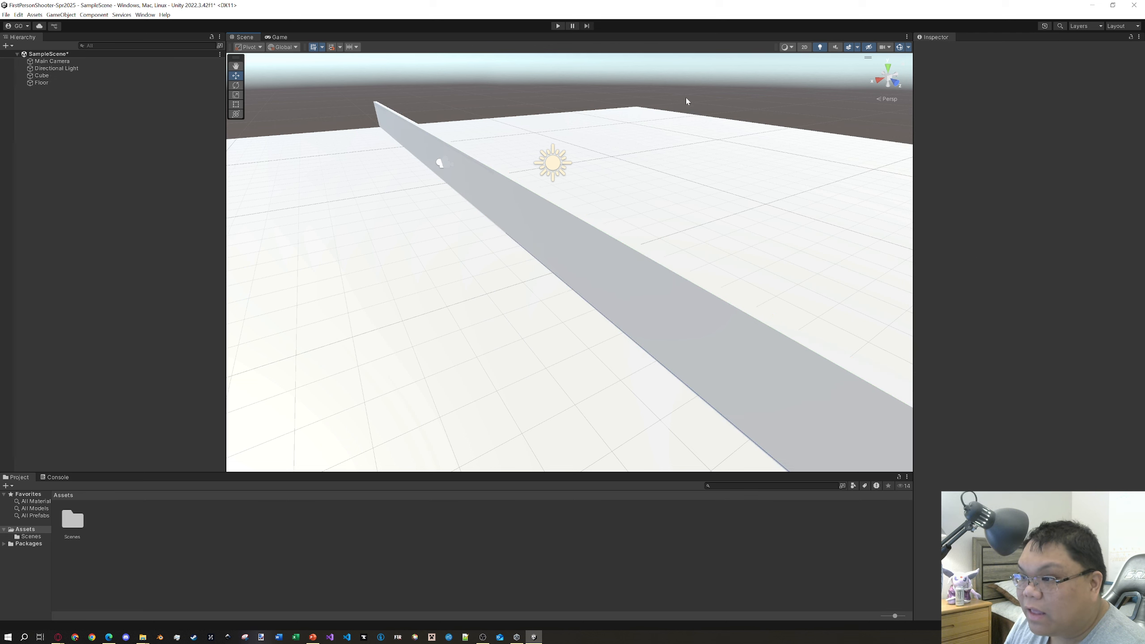
# - Examine how the wall-shaped cube sits across the floor, from its end, its side and far away
pyautogui.click(594, 287)
pyautogui.moveTo(654, 287); pyautogui.dragTo(1128, 267, button='right')
pyautogui.scroll(-4, 668, 312)
pyautogui.moveTo(668, 312); pyautogui.dragTo(553, 331, button='right')
pyautogui.moveTo(671, 313); pyautogui.dragTo(675, 241, button='middle')
pyautogui.press('f')
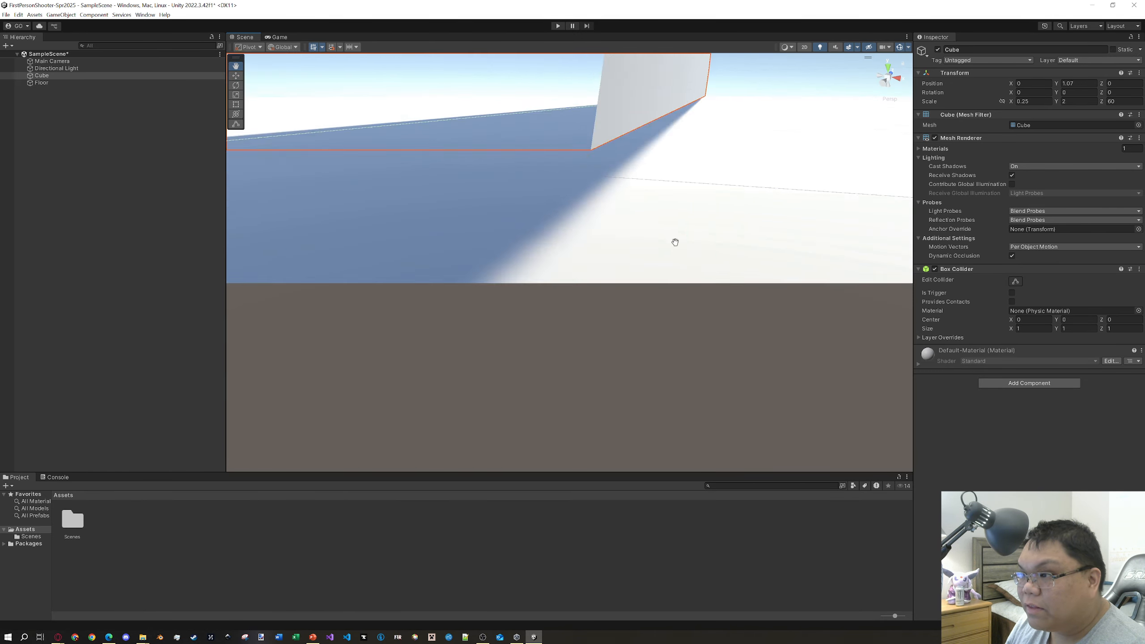
pyautogui.click(594, 103)
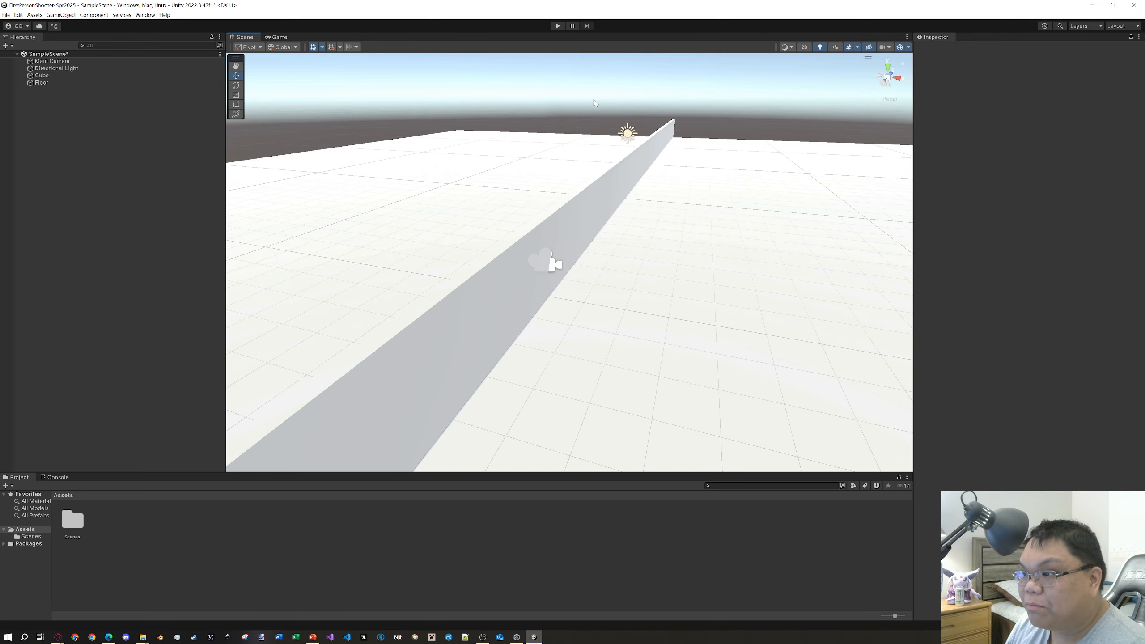
pyautogui.click(596, 194)
pyautogui.moveTo(748, 222); pyautogui.dragTo(657, 234, button='right')
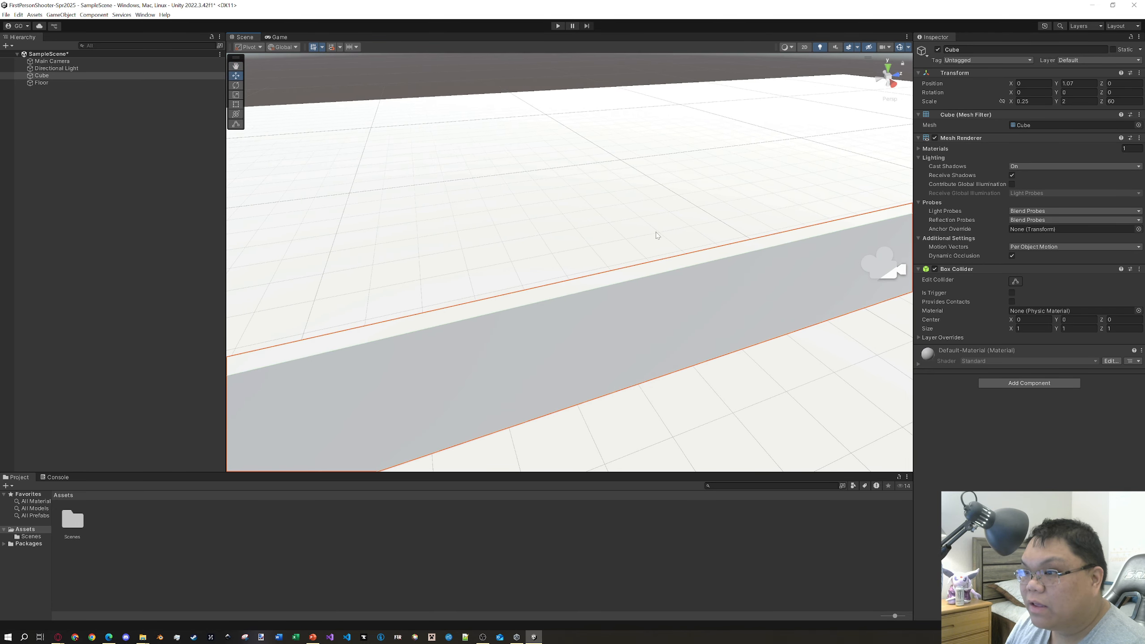
pyautogui.moveTo(657, 234); pyautogui.dragTo(499, 238, button='middle')
pyautogui.scroll(-15, 499, 238)
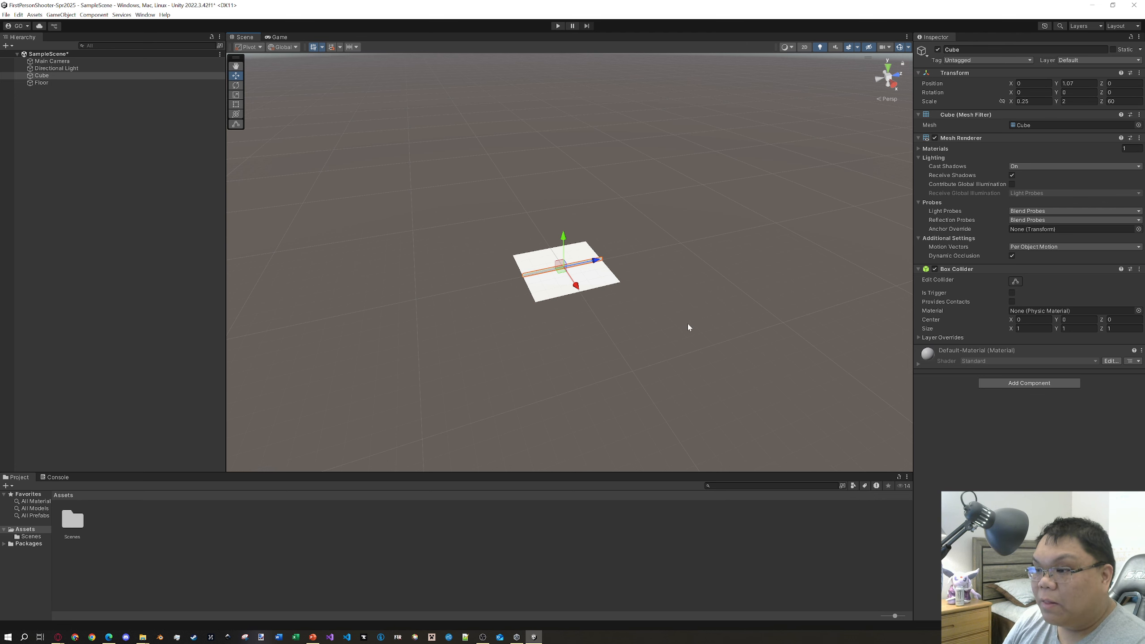
# - Examine the thin wall-shaped cube and the floor at close range from oblique angles
pyautogui.moveTo(649, 333); pyautogui.dragTo(694, 345, button='right')
pyautogui.moveTo(551, 328); pyautogui.dragTo(650, 318, button='middle')
pyautogui.scroll(10, 752, 317)
pyautogui.scroll(-2, 644, 317)
pyautogui.scroll(12, 592, 312)
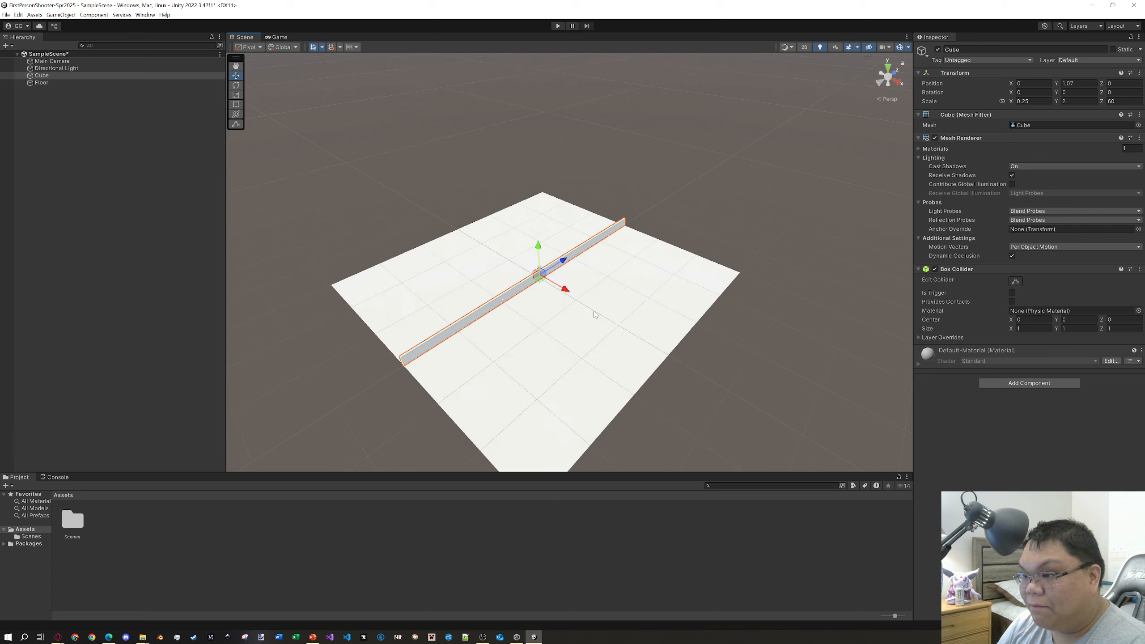
pyautogui.moveTo(570, 319); pyautogui.dragTo(698, 335, button='middle')
pyautogui.scroll(-3, 698, 335)
pyautogui.scroll(3, 698, 334)
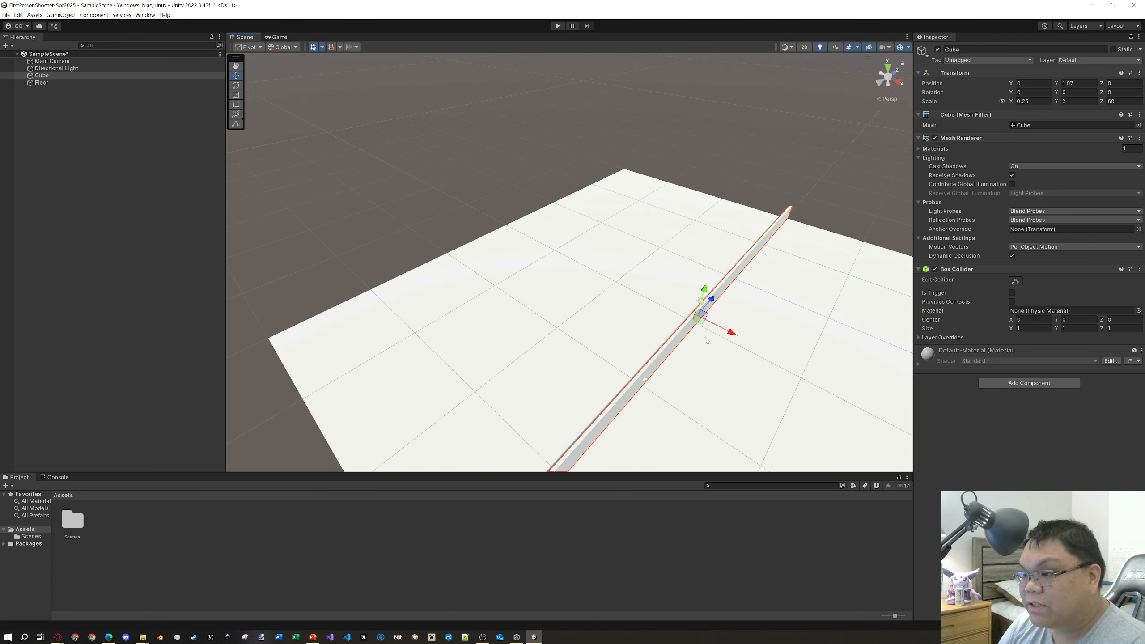
pyautogui.scroll(-2, 706, 341)
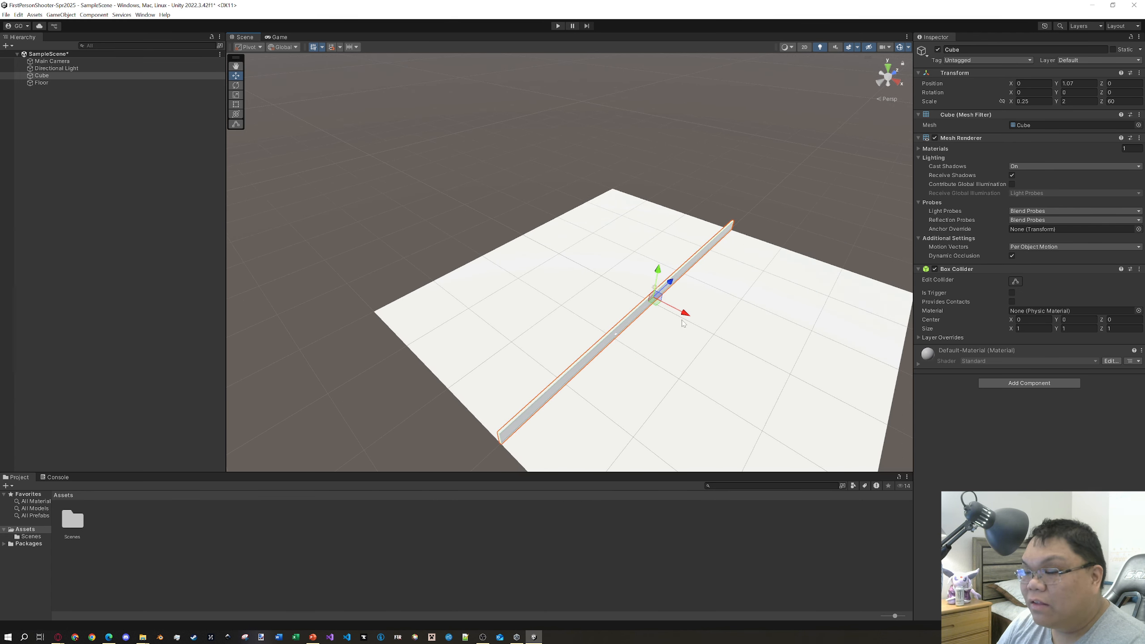
# - Rename the wall-shaped cube as Floor
pyautogui.rightClick(60, 76)
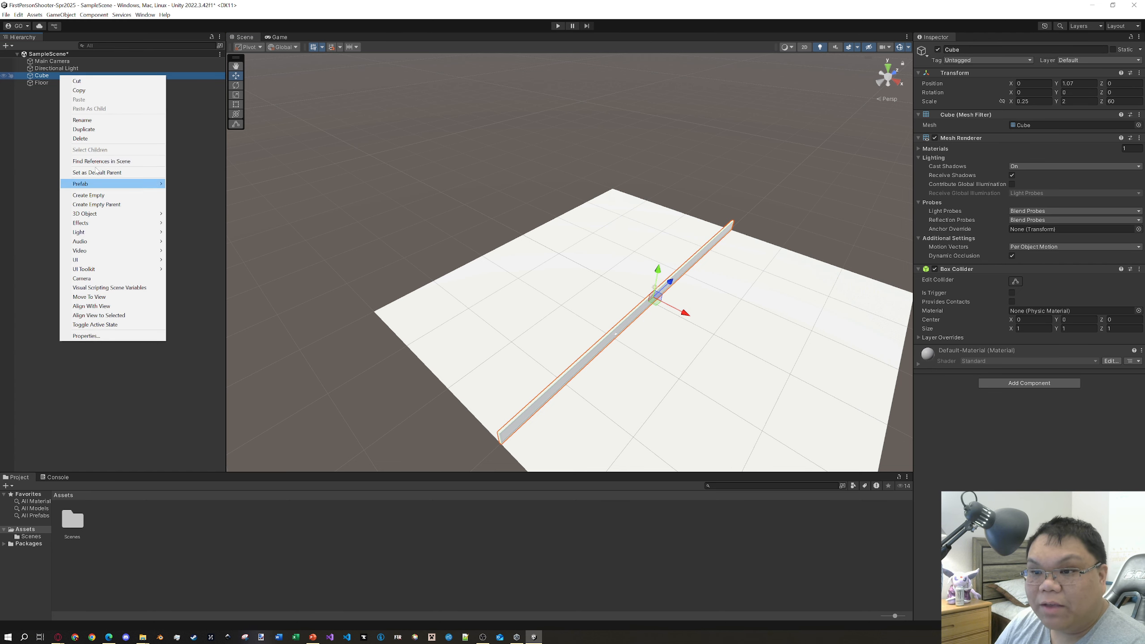
pyautogui.click(984, 49)
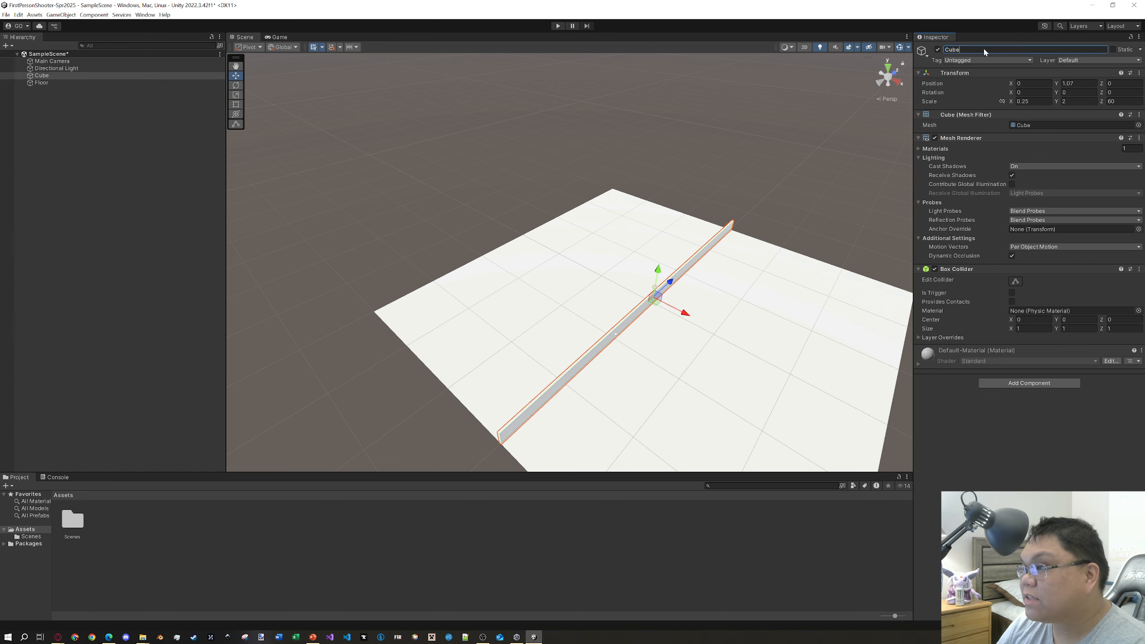
pyautogui.moveTo(984, 49); pyautogui.dragTo(905, 48)
pyautogui.write('Floor')
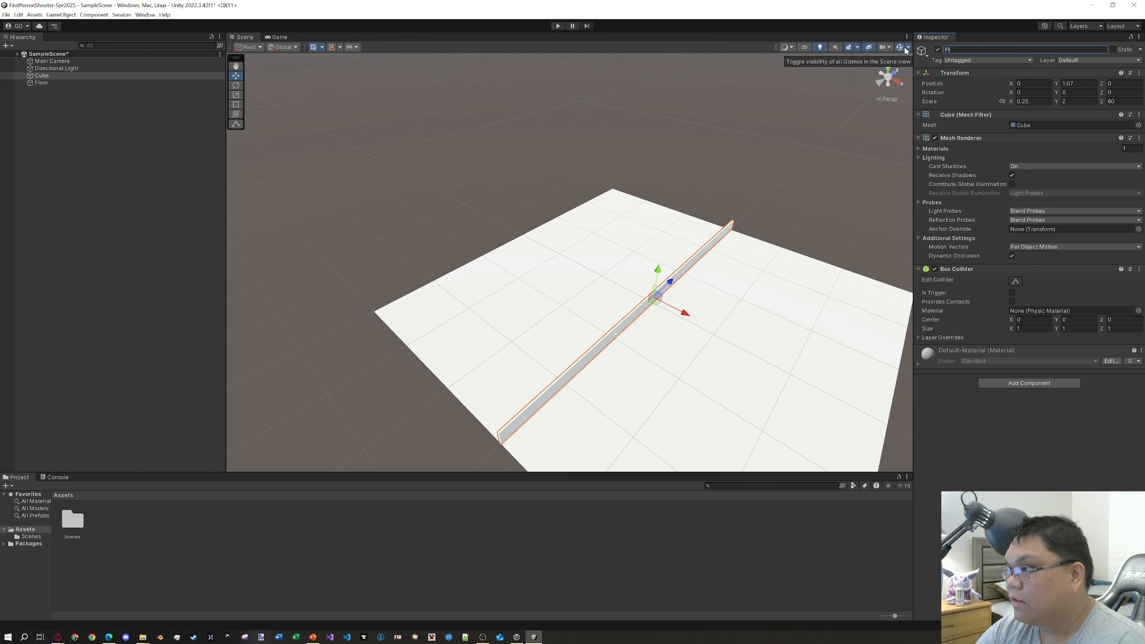
pyautogui.press('Return')
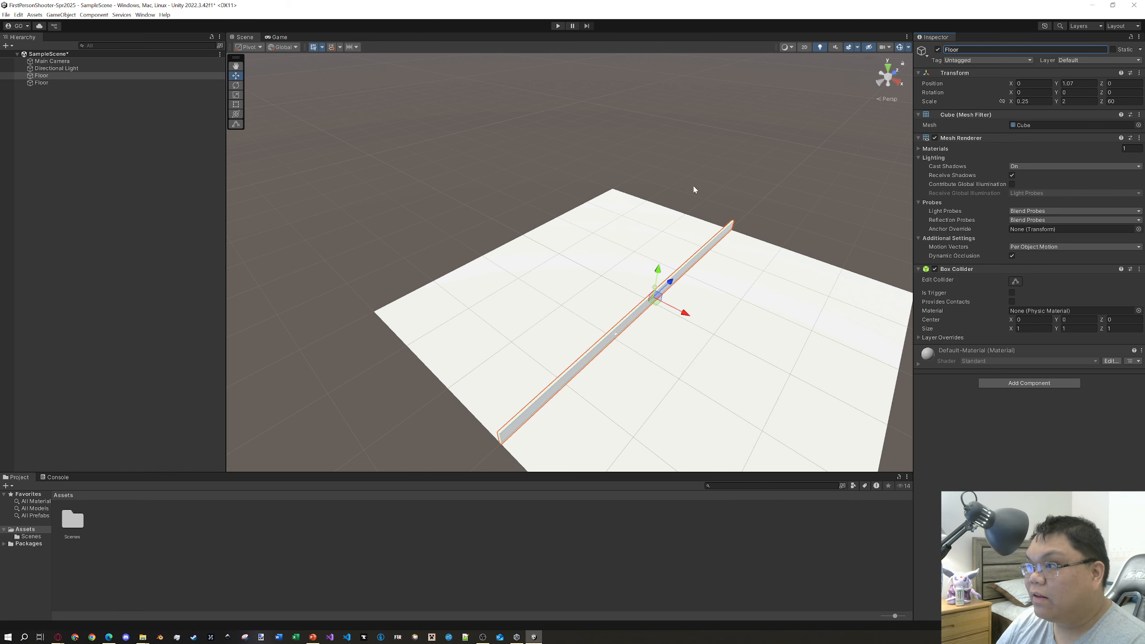
# - Move the wall-shaped cube along the X axis to the floor's far edge, at about X 28.24
pyautogui.moveTo(685, 191); pyautogui.dragTo(938, 200, button='right')
pyautogui.moveTo(428, 413); pyautogui.dragTo(641, 247, button='middle')
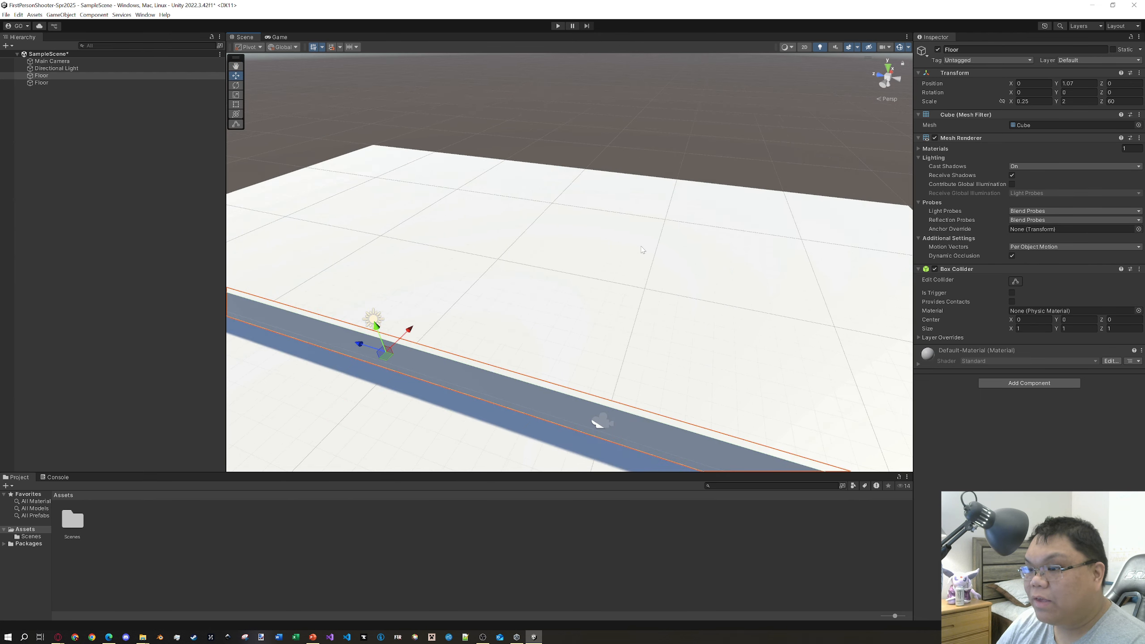
pyautogui.scroll(-10, 574, 272)
pyautogui.scroll(4, 556, 277)
pyautogui.moveTo(512, 283); pyautogui.dragTo(591, 190)
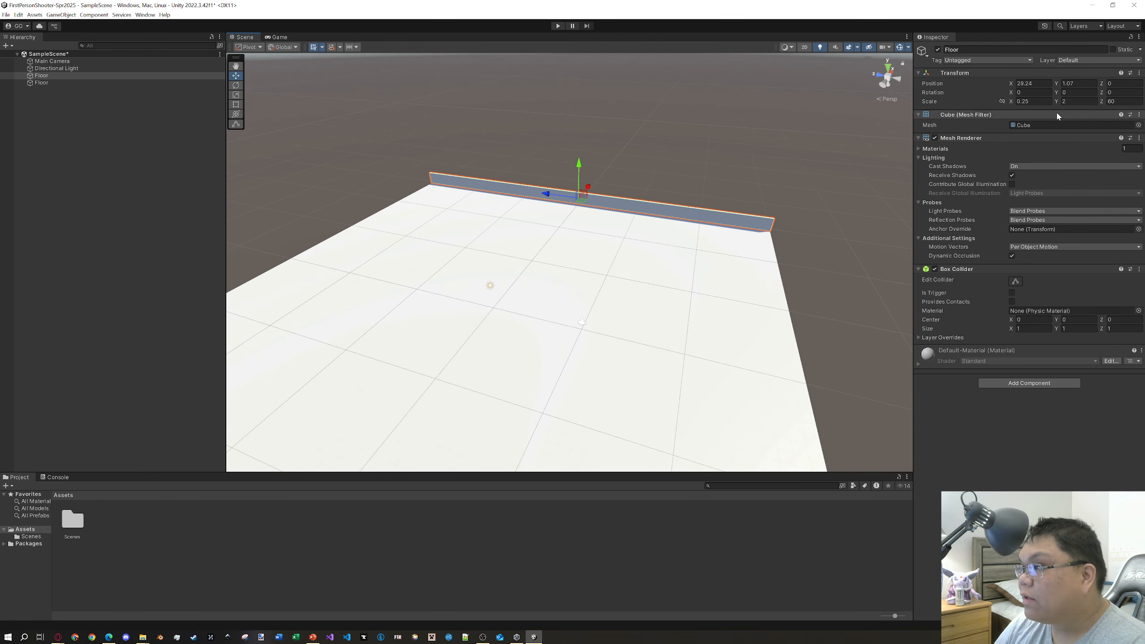
# - Align the wall-shaped cube with the floor's edge by setting its position to Y 1 and X 30
pyautogui.click(1078, 83)
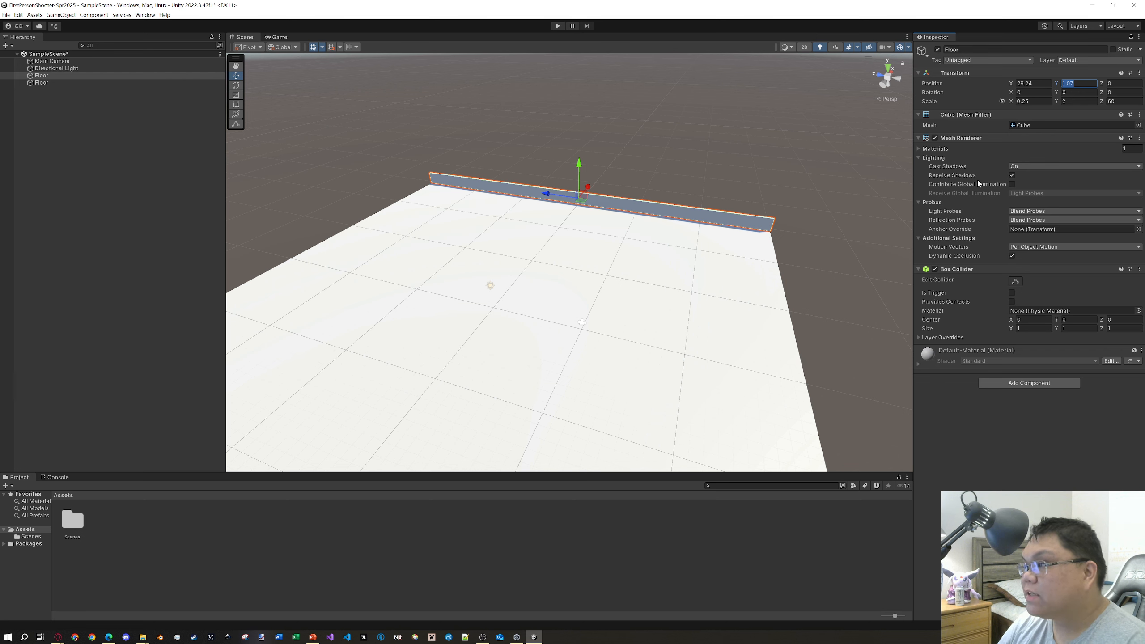
pyautogui.moveTo(974, 184)
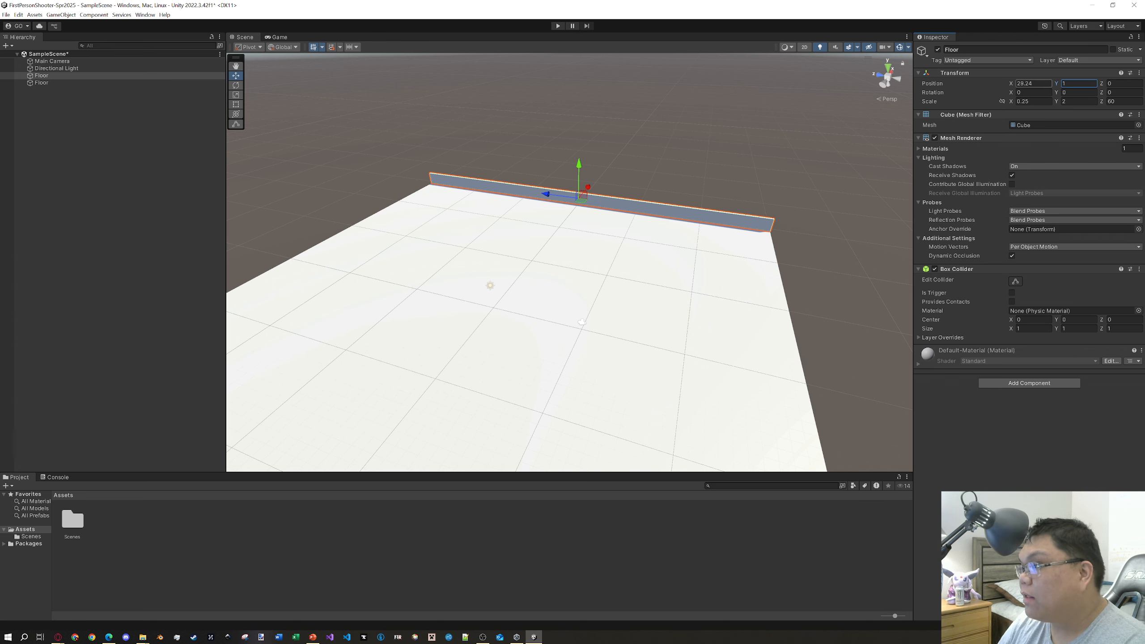
pyautogui.moveTo(1039, 83); pyautogui.dragTo(931, 94)
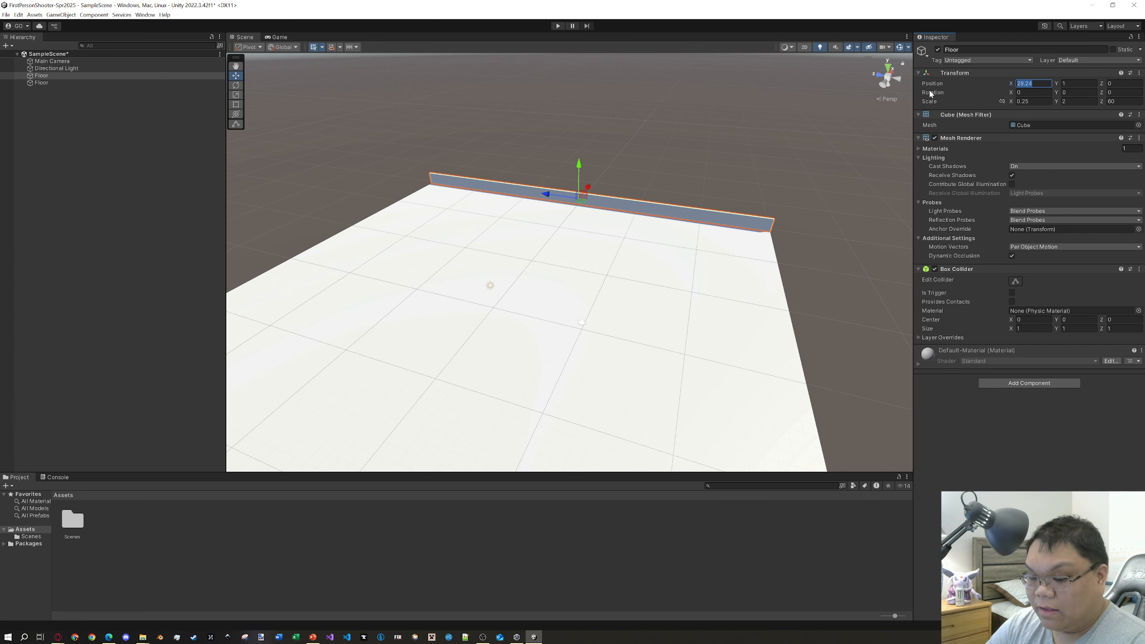
pyautogui.write('30')
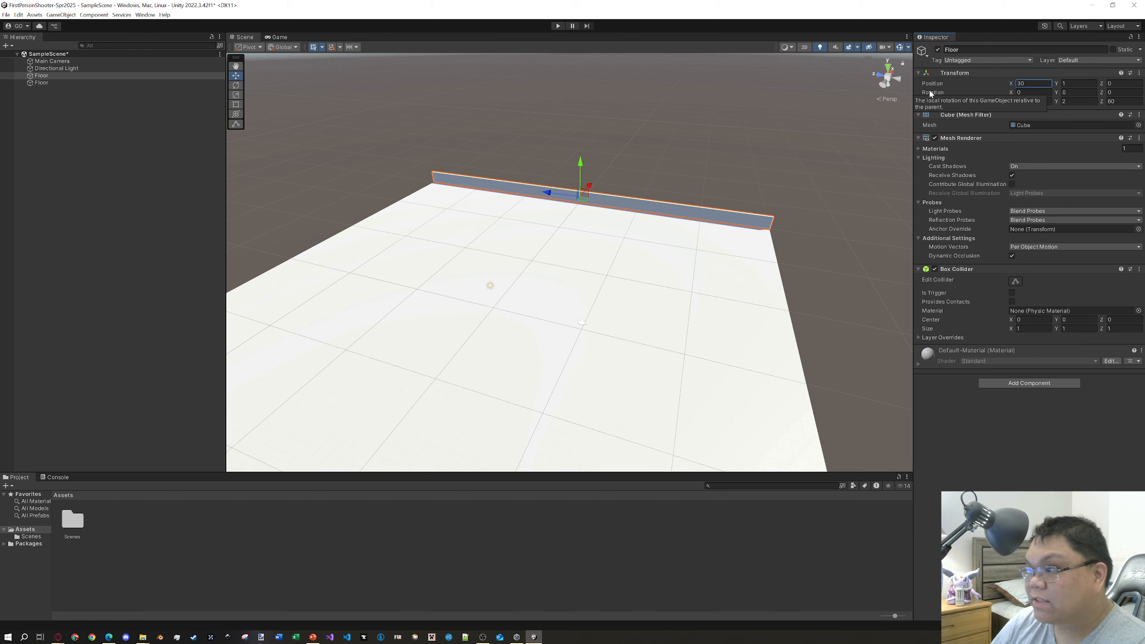
pyautogui.click(626, 170)
pyautogui.click(627, 194)
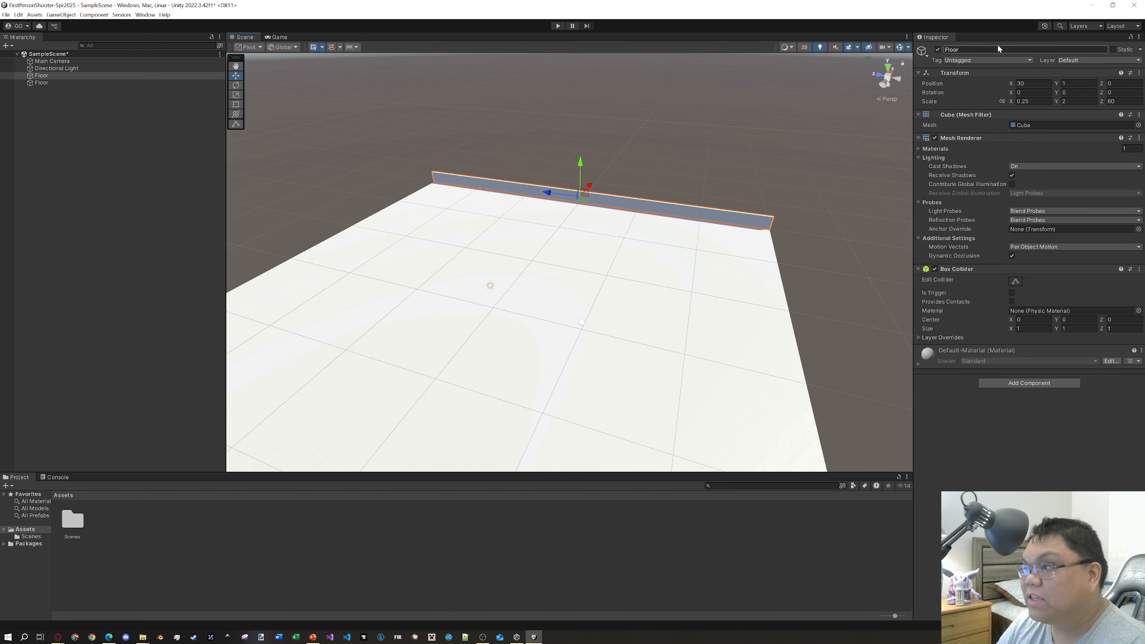
# - Rename the wall-shaped cube at the floor's edge as Wall
pyautogui.click(951, 50)
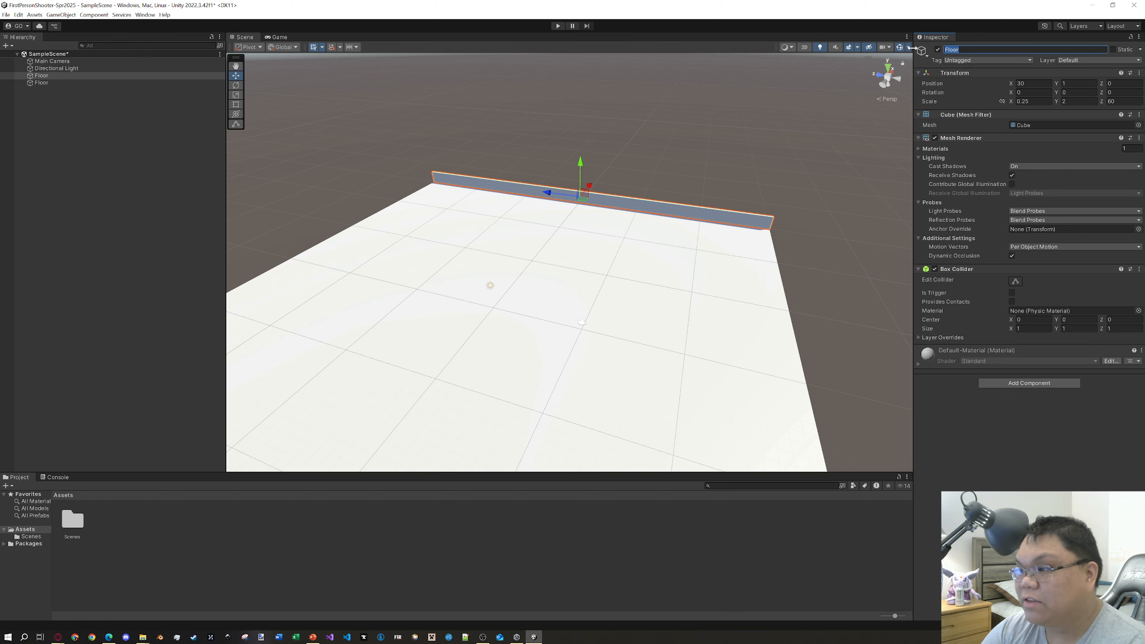
pyautogui.write('Wall')
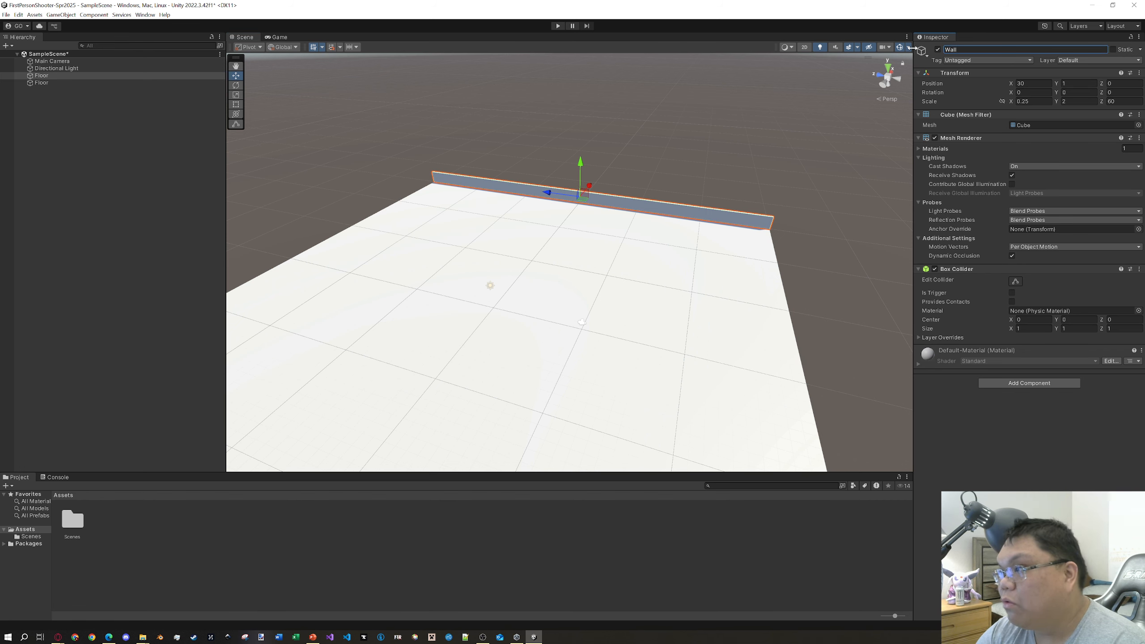
pyautogui.click(781, 131)
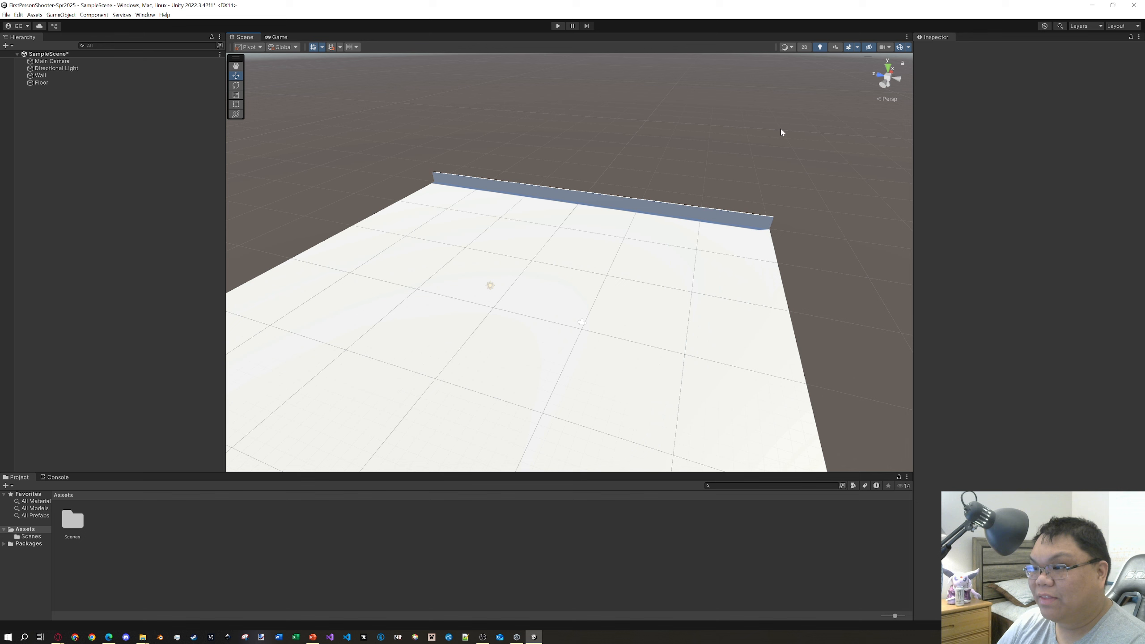
# - Duplicate the wall and place the copy on the opposite floor edge with its X position set to -30
pyautogui.click(689, 212)
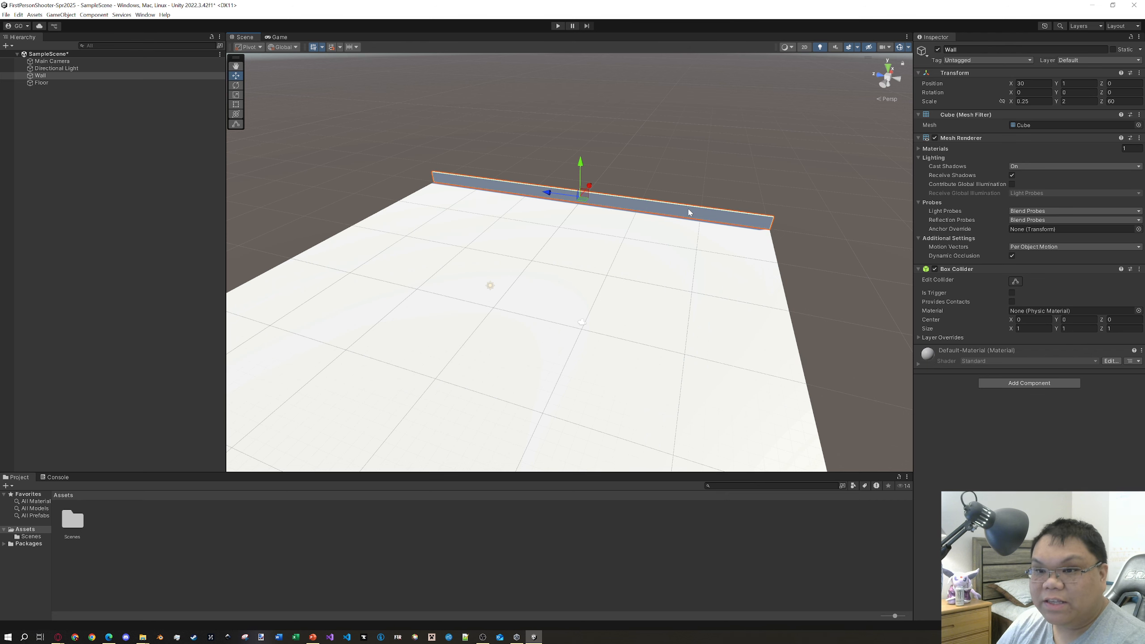
pyautogui.hotkey('ctrl', 'd')
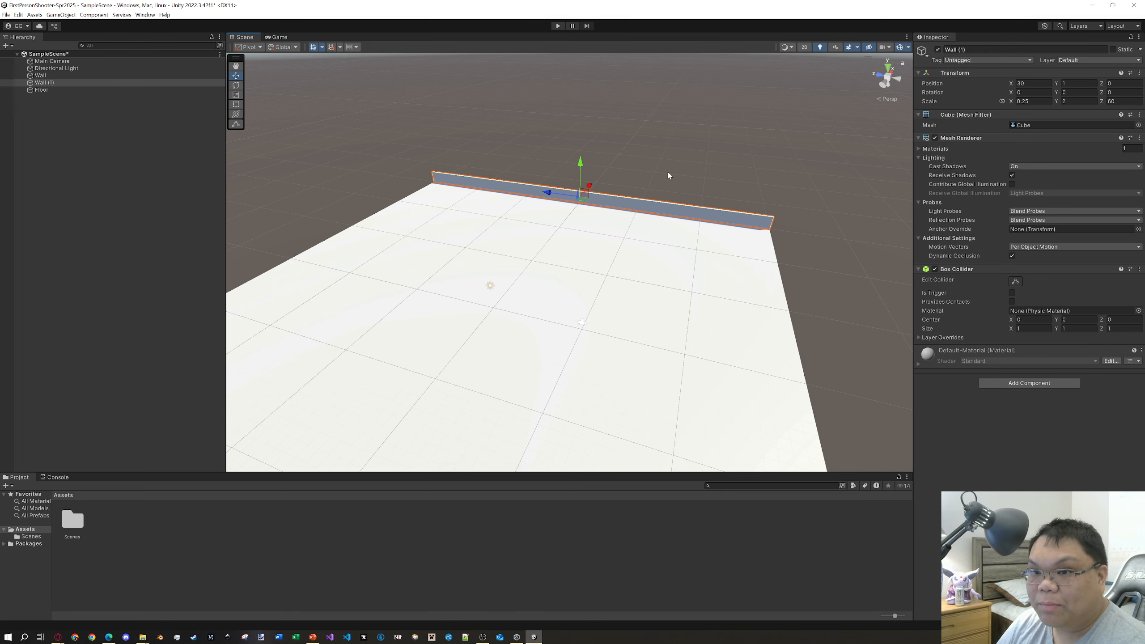
pyautogui.scroll(-3, 668, 175)
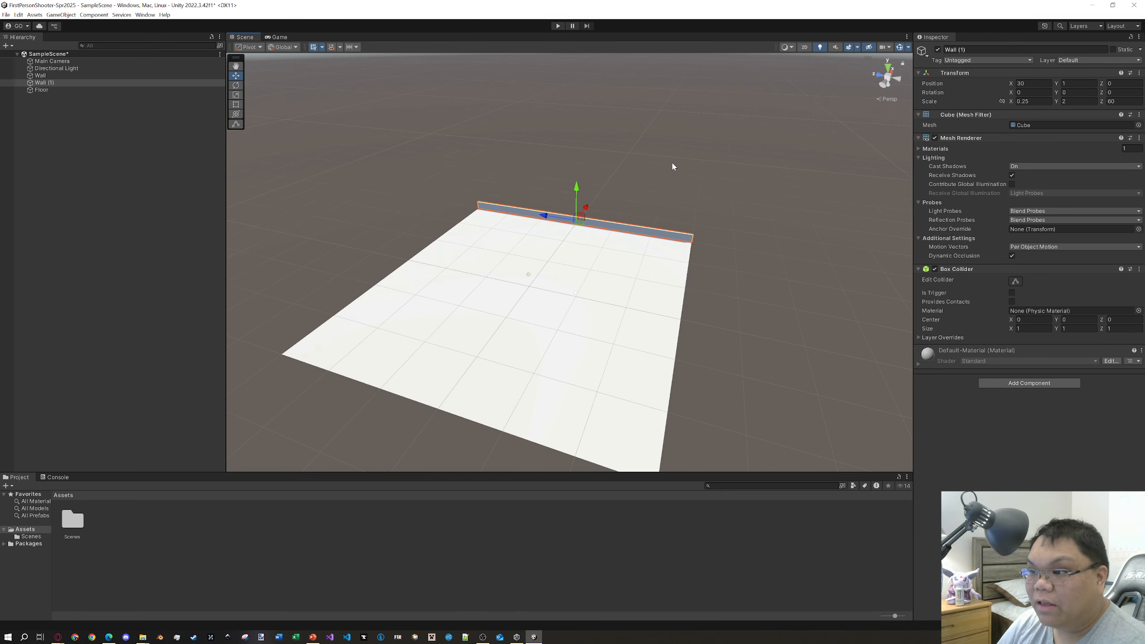
pyautogui.click(1032, 84)
pyautogui.click(1017, 84)
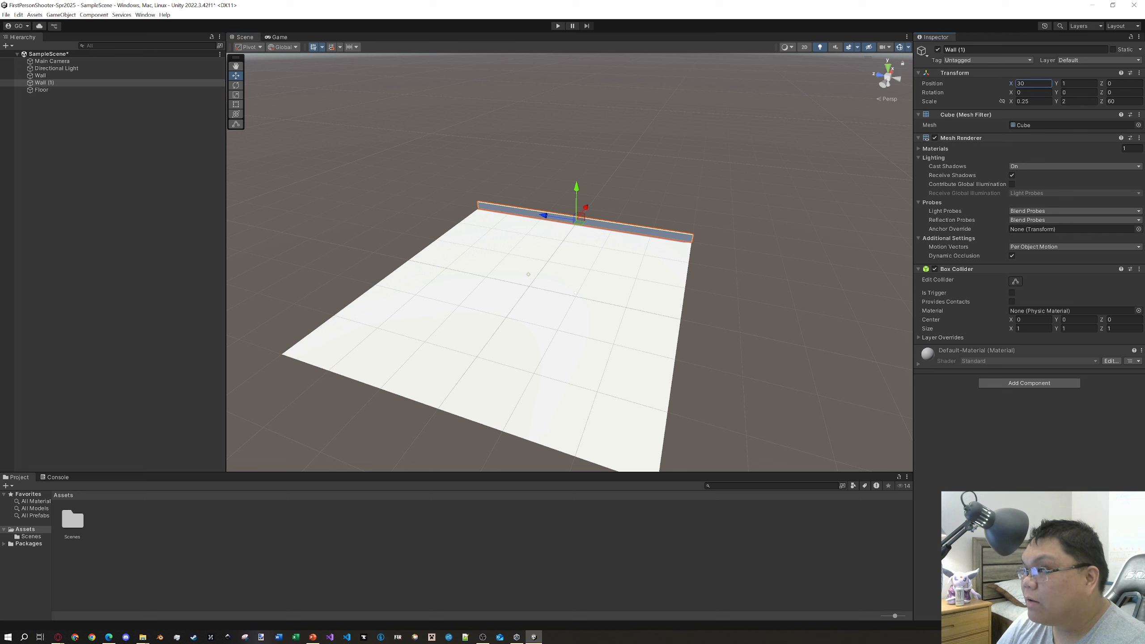
pyautogui.doubleClick(1020, 85)
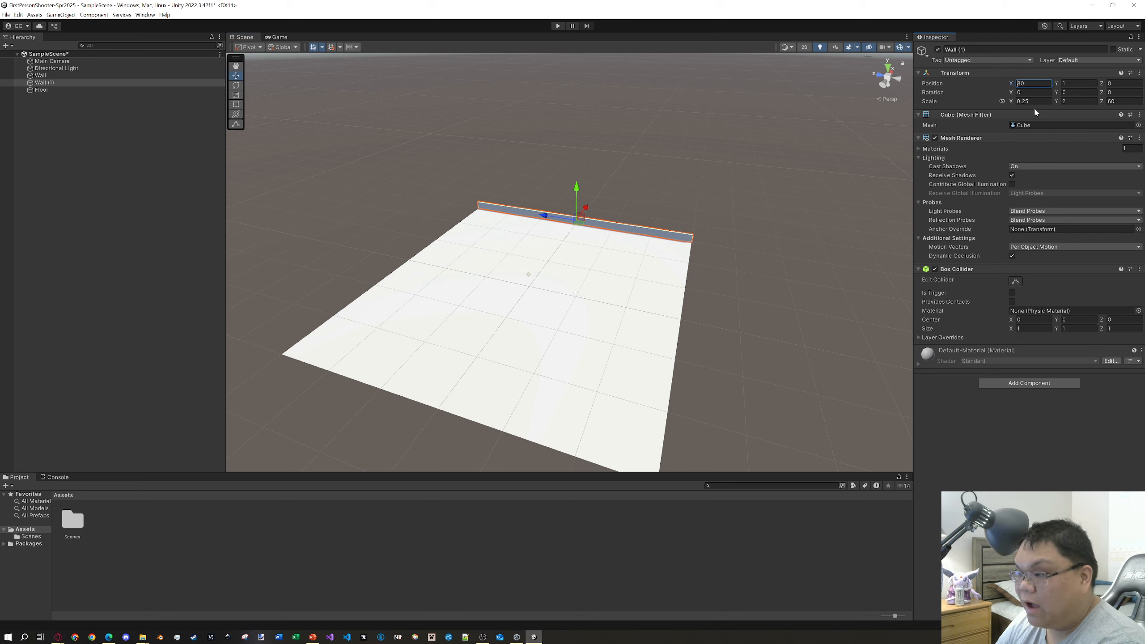
pyautogui.write('-30')
pyautogui.click(751, 170)
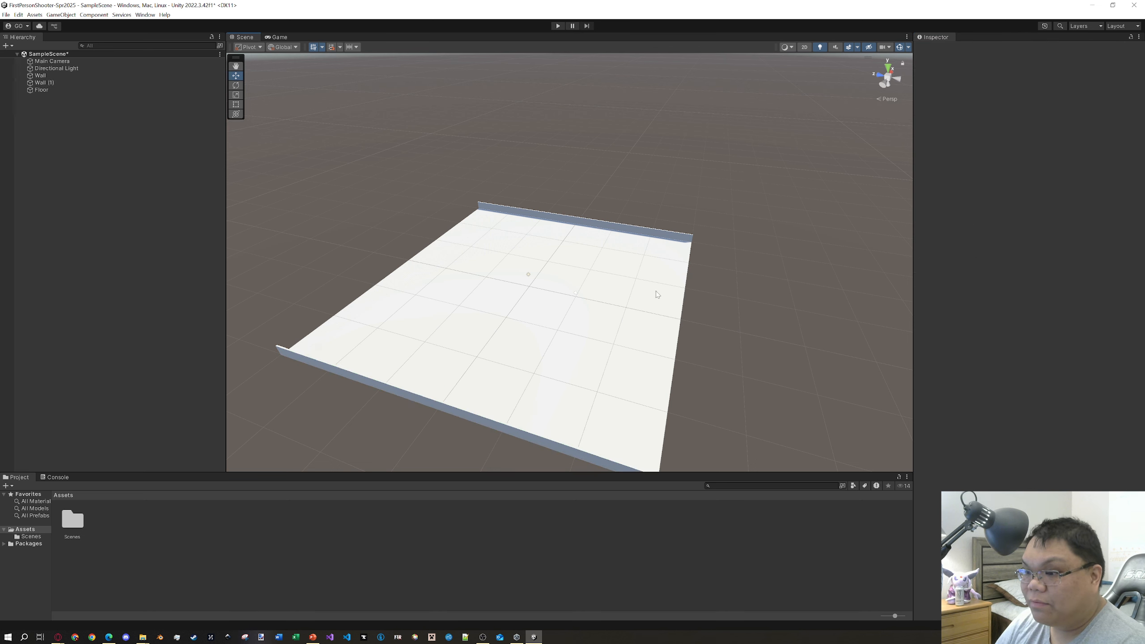
# - Duplicate the wall at X -30 and set the copy's Y rotation to 90
pyautogui.click(448, 410)
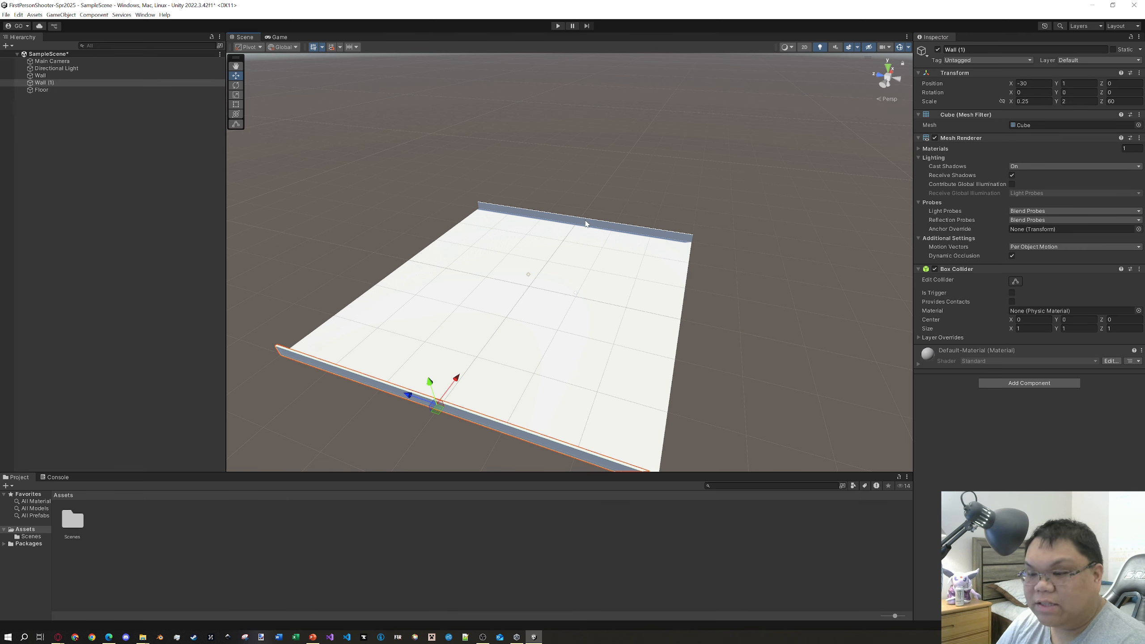
pyautogui.hotkey('ctrl', 'd')
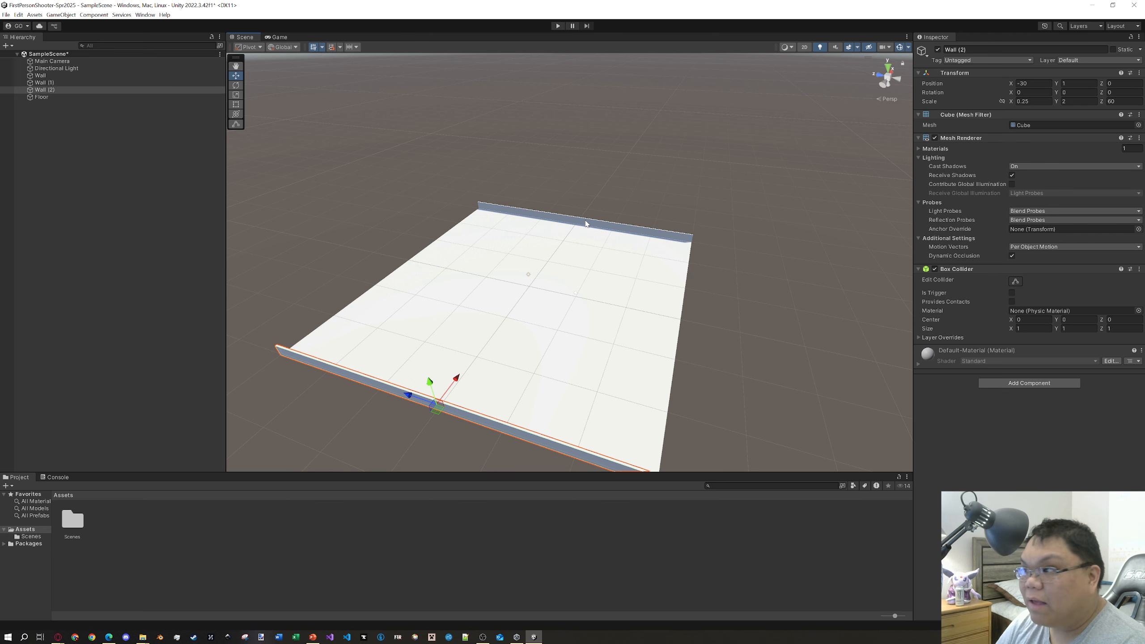
pyautogui.moveTo(1056, 92); pyautogui.dragTo(806, 134)
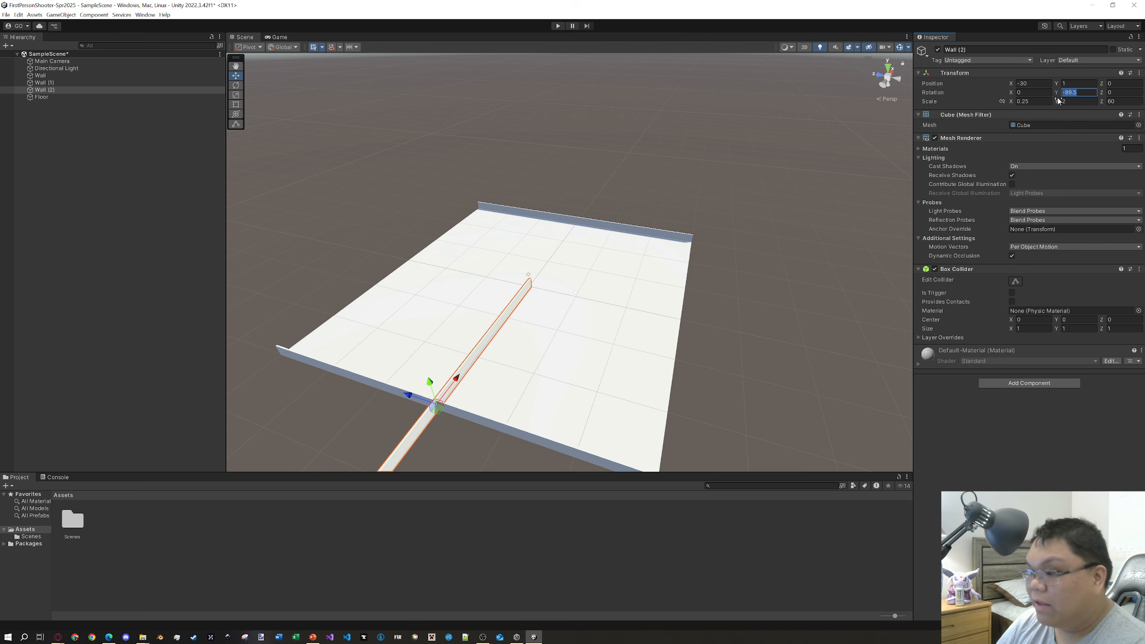
pyautogui.write('90')
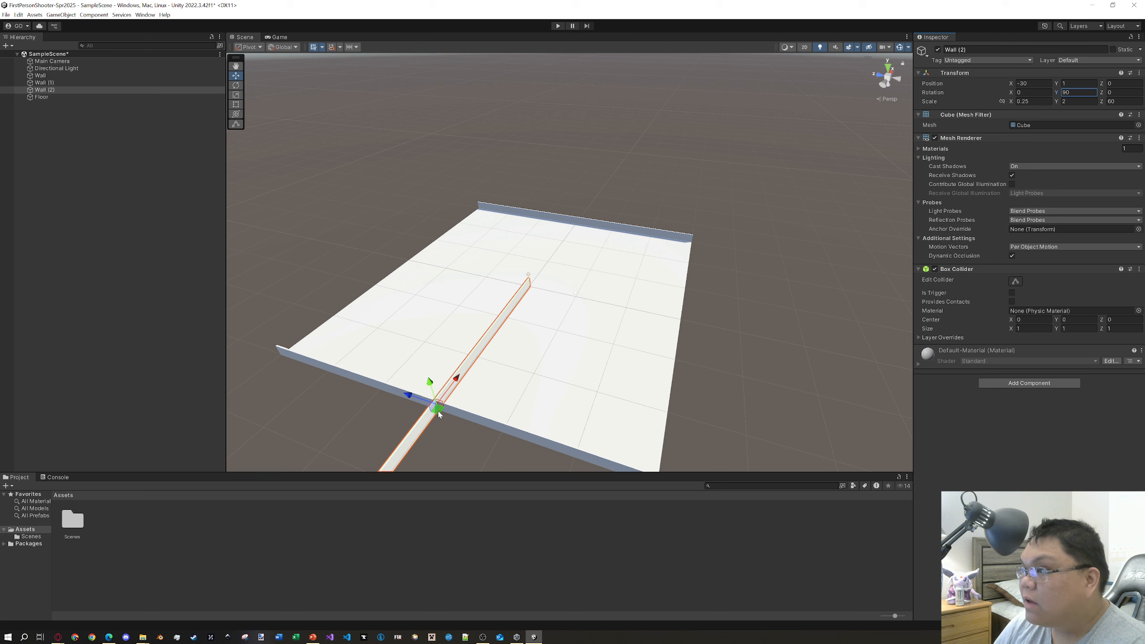
# - Move the rotated wall to an open side edge of the floor and set its position to X 0 and Z -30
pyautogui.moveTo(438, 411); pyautogui.dragTo(680, 316)
pyautogui.click(1041, 84)
pyautogui.write('0.03')
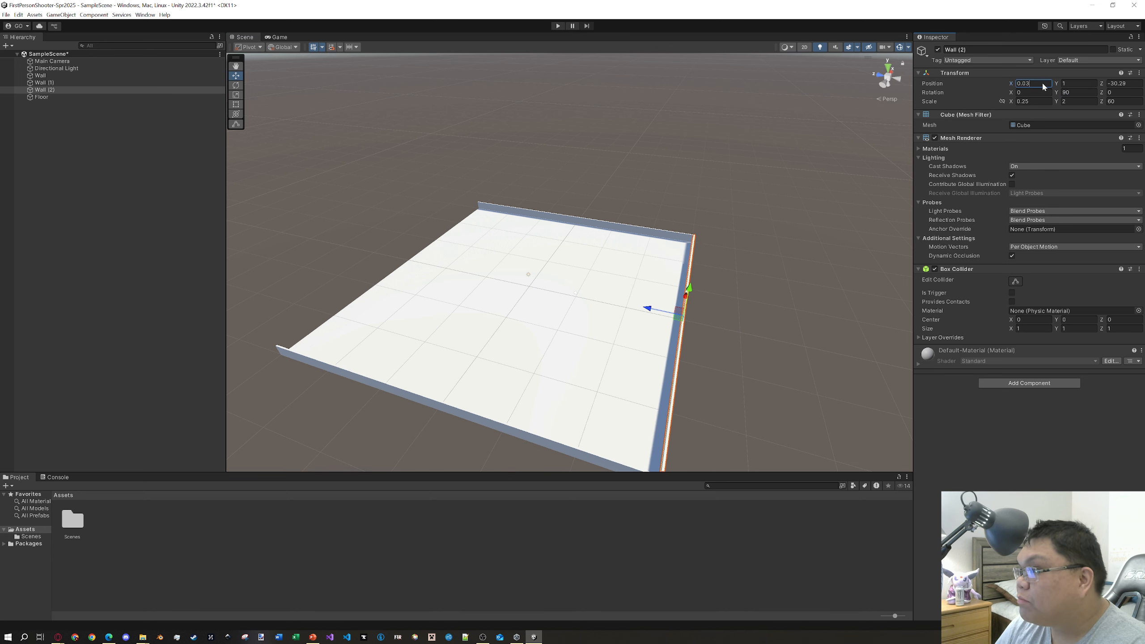
pyautogui.press('Return')
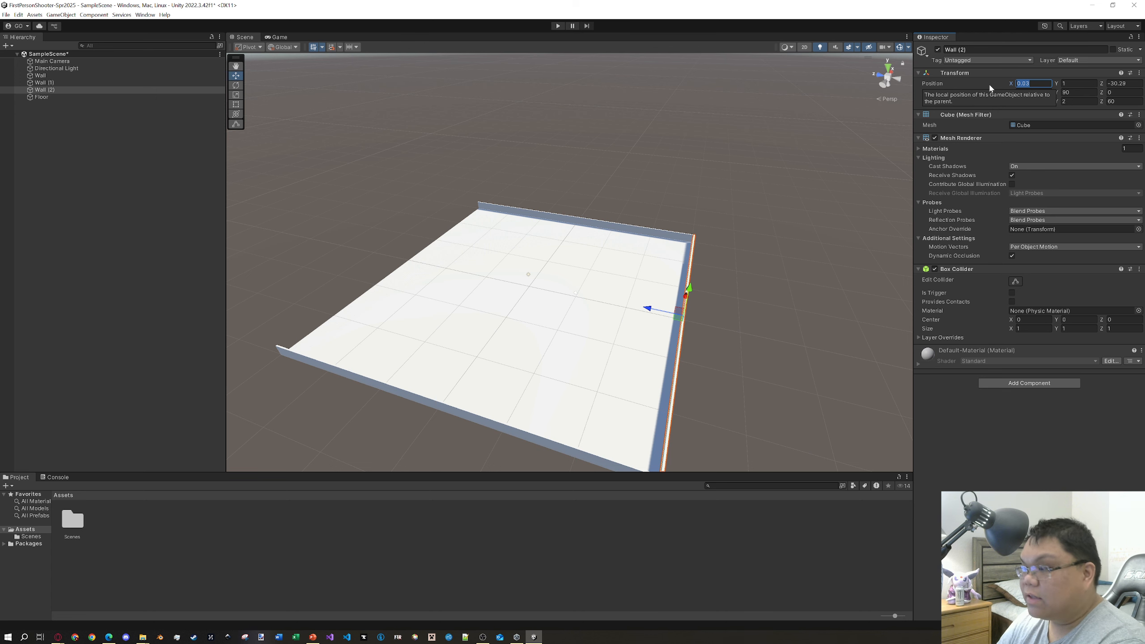
pyautogui.write('0')
pyautogui.click(1105, 83)
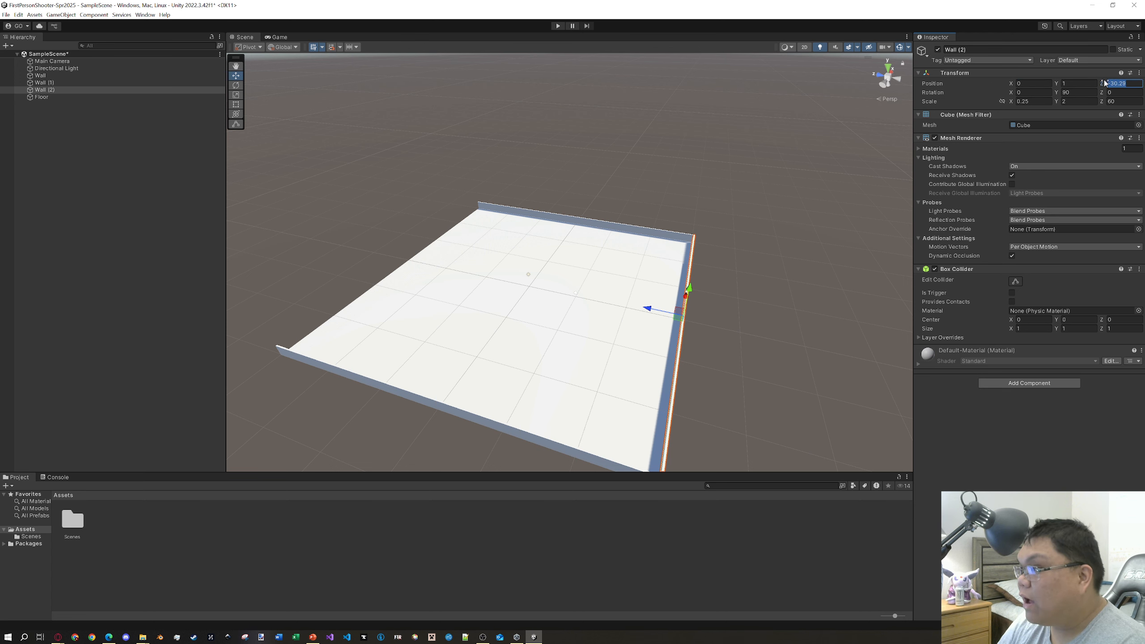
pyautogui.write('-30')
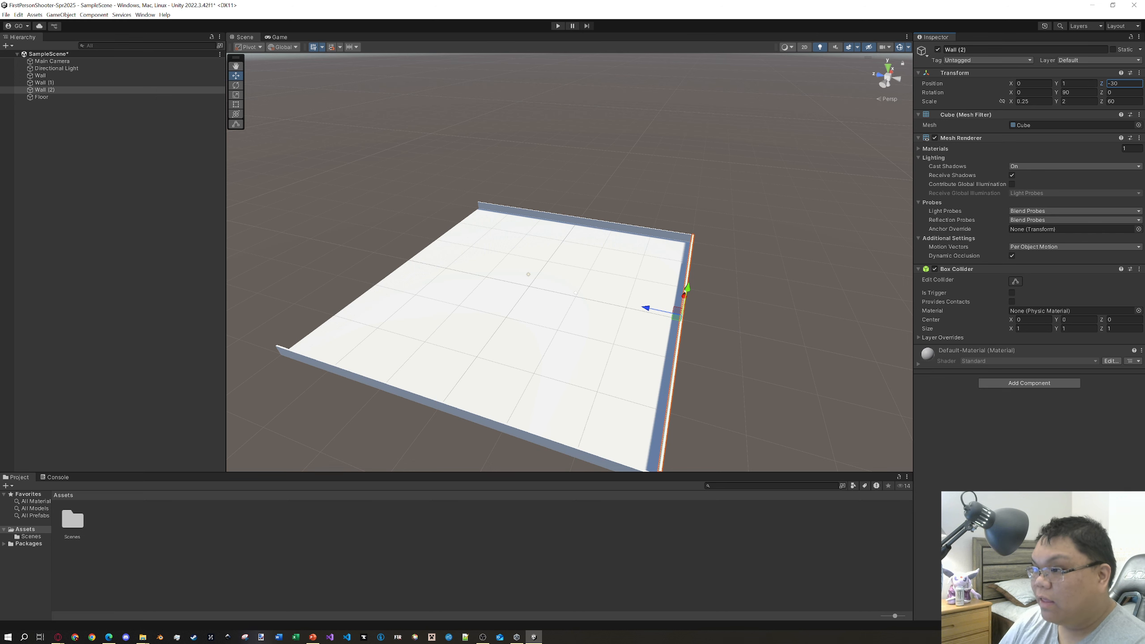
pyautogui.press('Return')
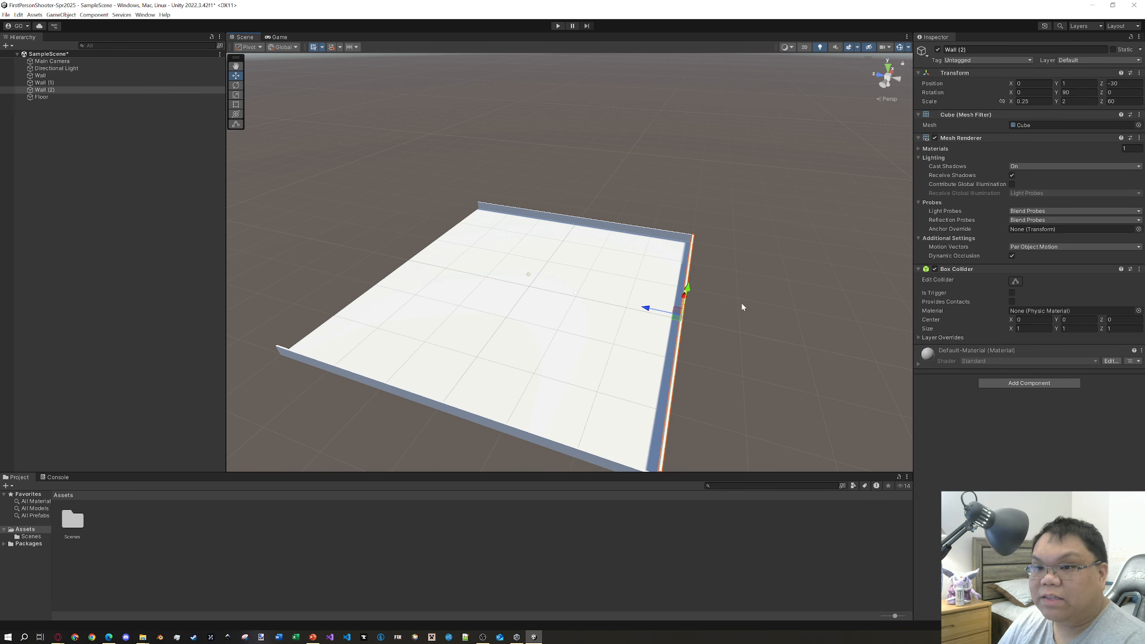
# - Duplicate the side wall and place the copy along the last open floor edge, at Z position 30
pyautogui.hotkey('ctrl', 'd')
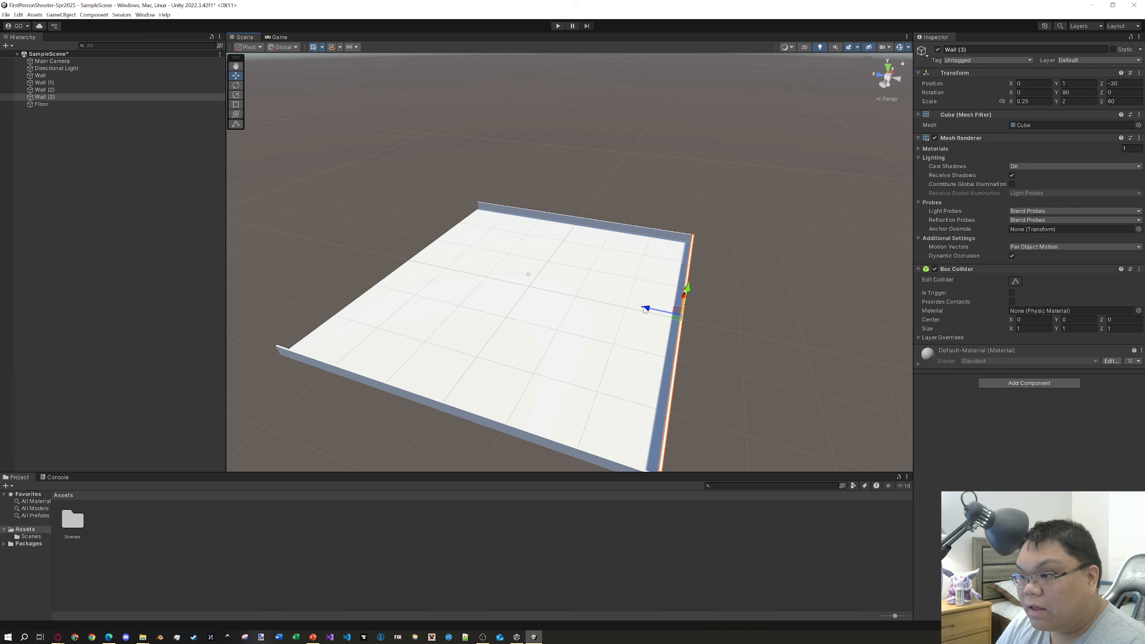
pyautogui.moveTo(646, 309); pyautogui.dragTo(376, 255)
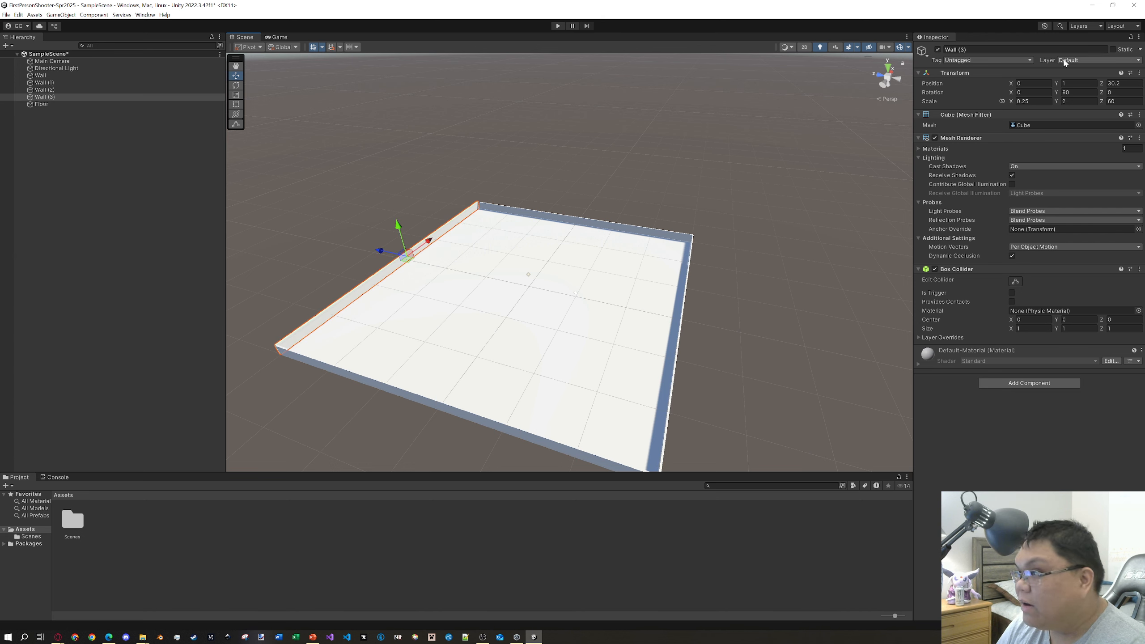
pyautogui.click(1117, 84)
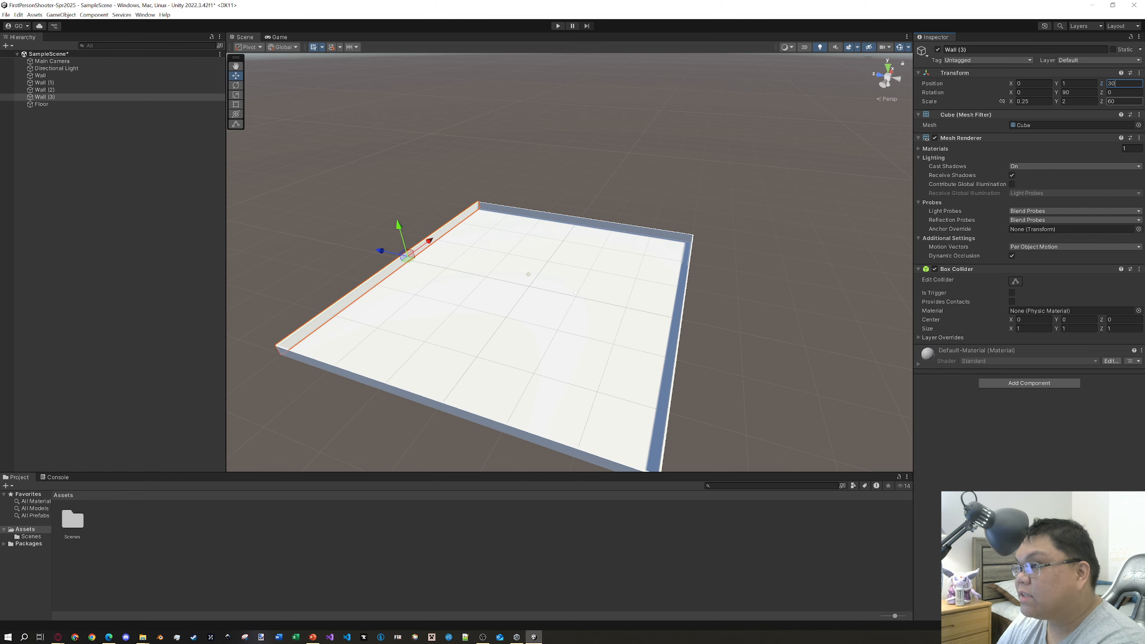
# - Examine the floor and its four walls up close, from floor level and from above to check the enclosure
pyautogui.click(829, 218)
pyautogui.scroll(7, 799, 266)
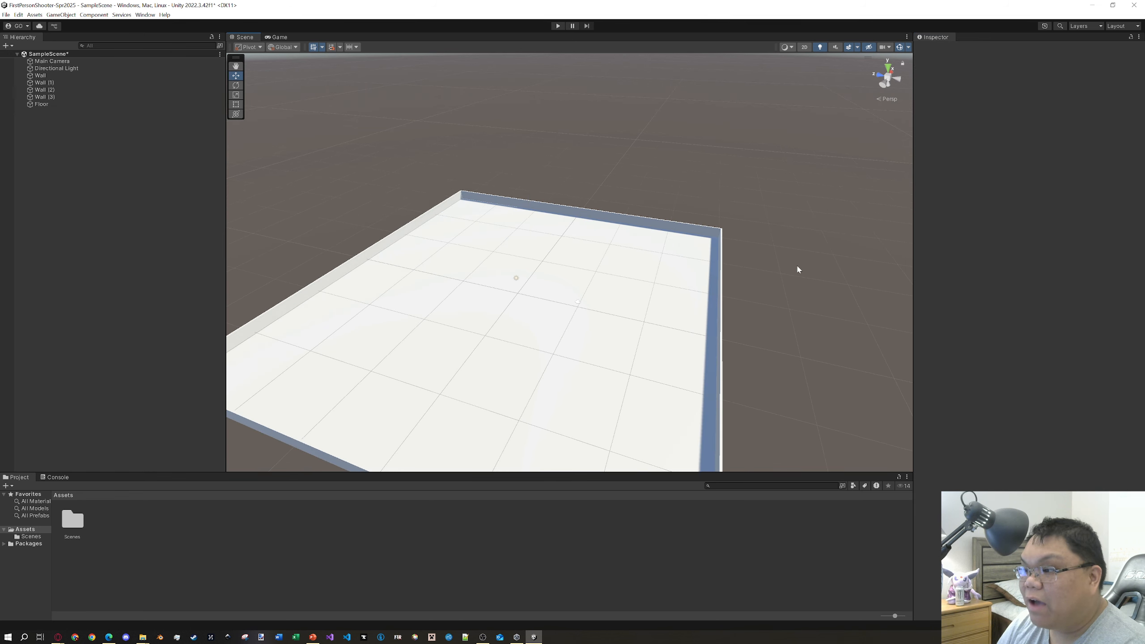
pyautogui.moveTo(723, 296); pyautogui.dragTo(769, 295, button='right')
pyautogui.moveTo(668, 350); pyautogui.dragTo(713, 305, button='middle')
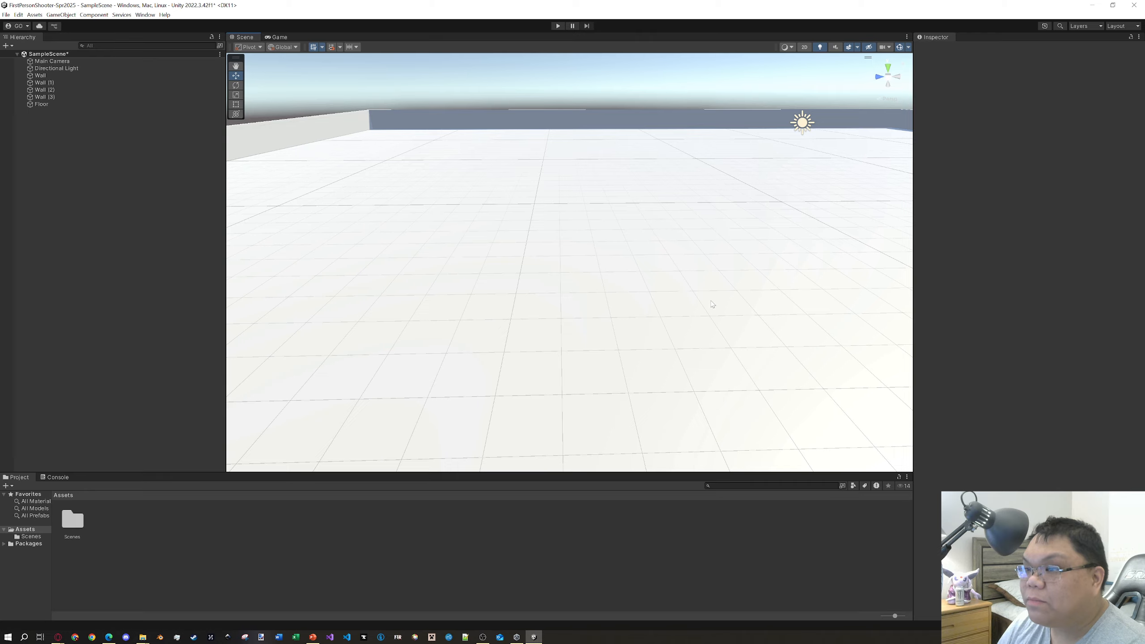
pyautogui.moveTo(691, 274); pyautogui.dragTo(675, 253, button='right')
pyautogui.moveTo(679, 243); pyautogui.dragTo(627, 244, button='middle')
pyautogui.scroll(-12, 626, 244)
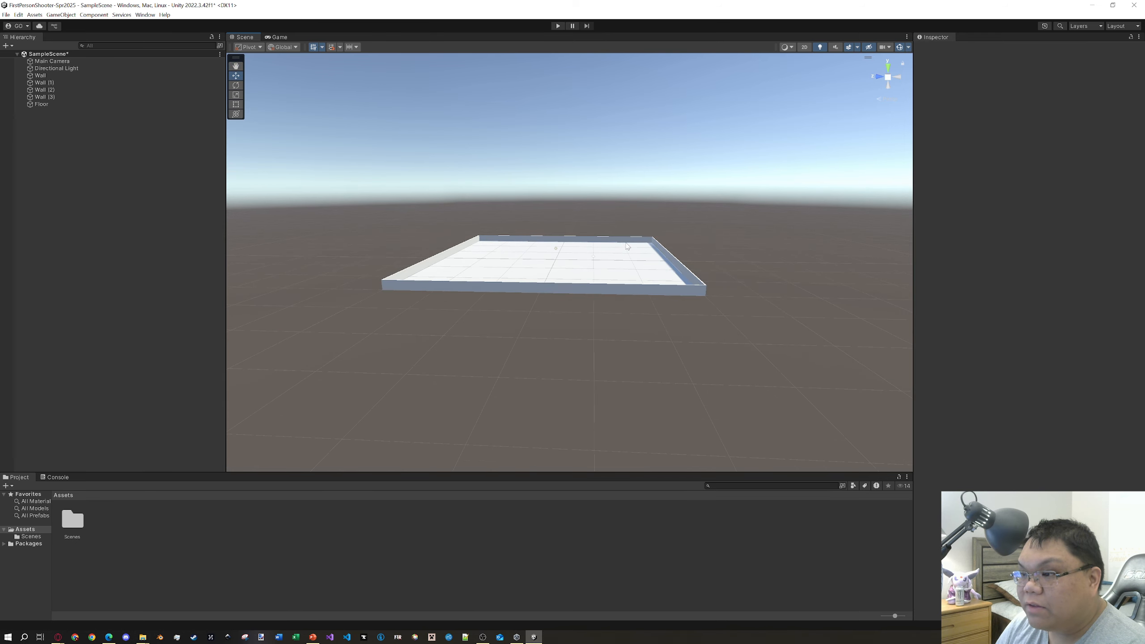
pyautogui.moveTo(654, 181); pyautogui.dragTo(642, 200, button='middle')
pyautogui.moveTo(658, 197); pyautogui.dragTo(625, 261, button='right')
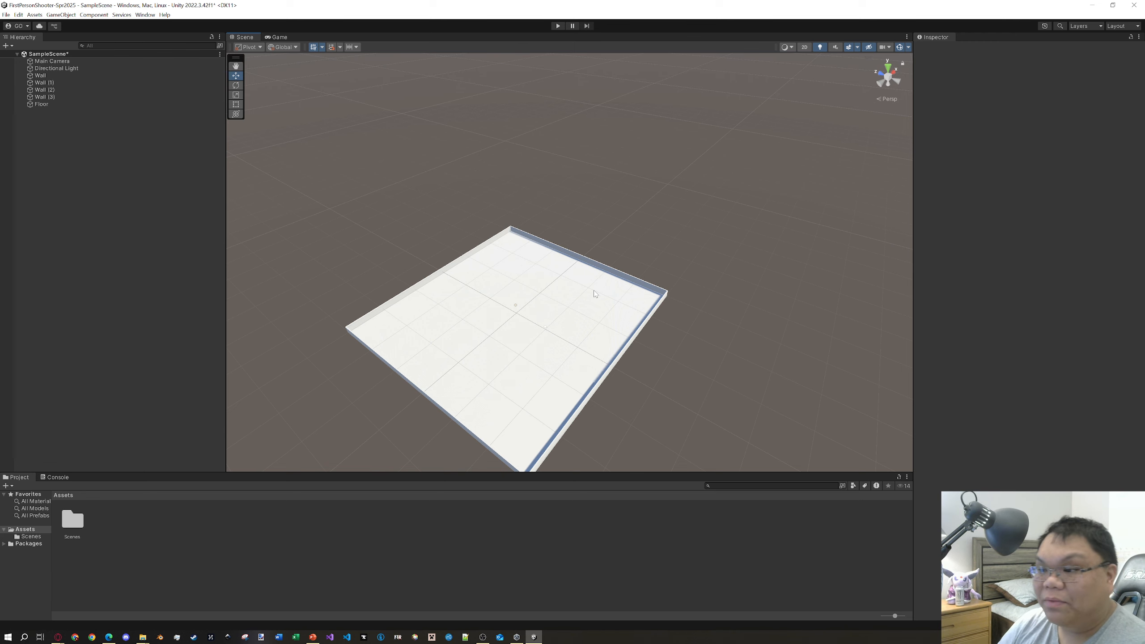
# - Create an empty game object in the scene and set its position to X 0, Y 0, Z 0
pyautogui.click(562, 343)
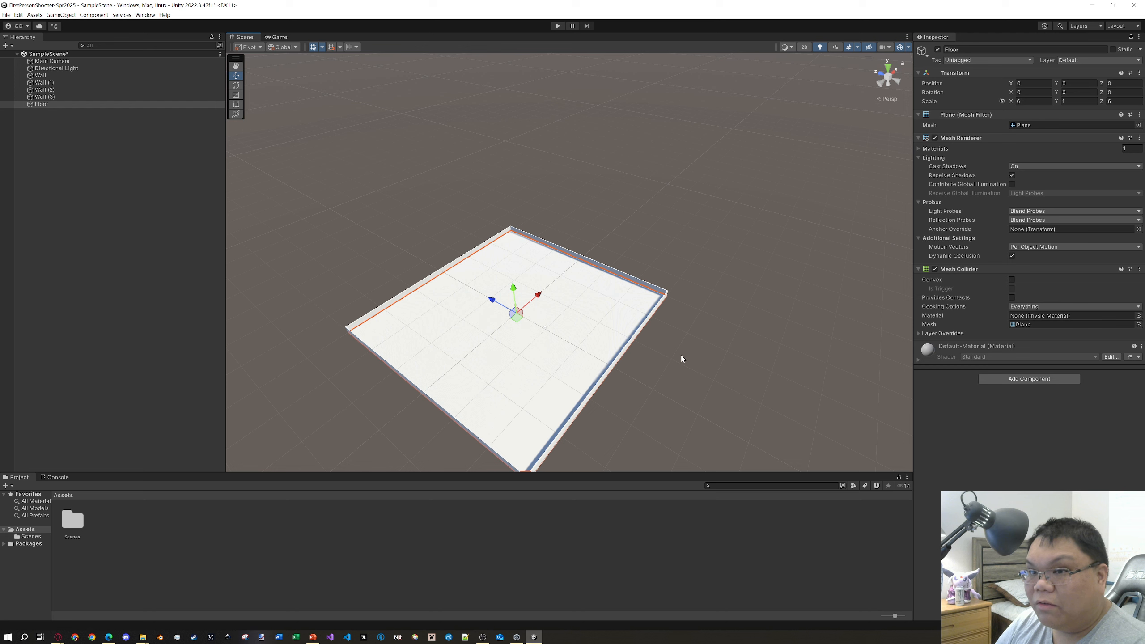
pyautogui.rightClick(103, 256)
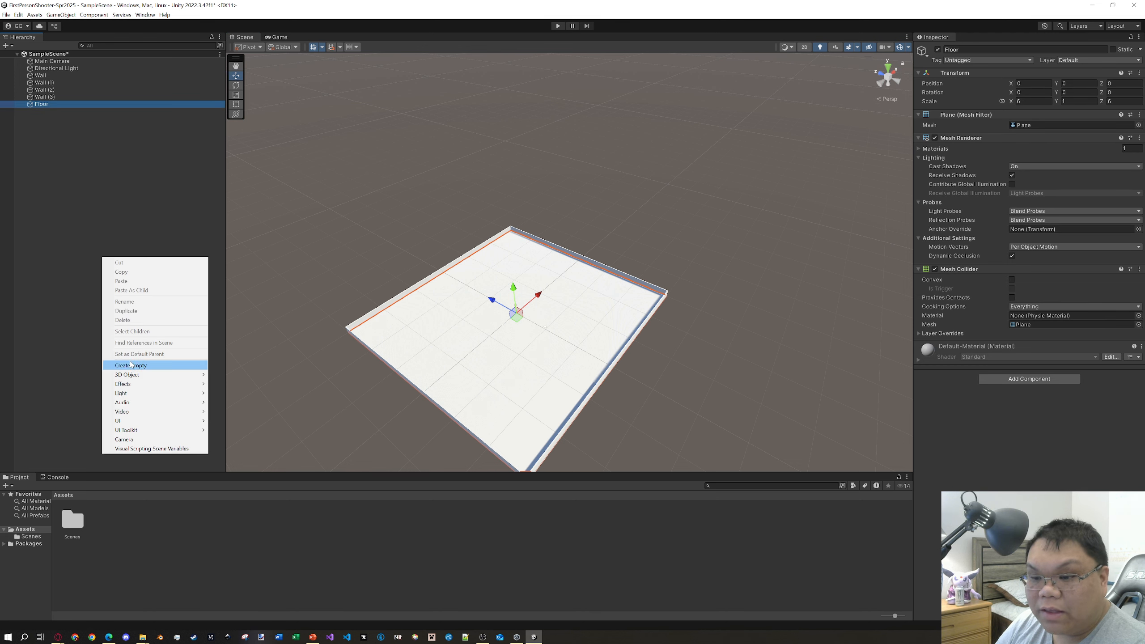
pyautogui.click(135, 366)
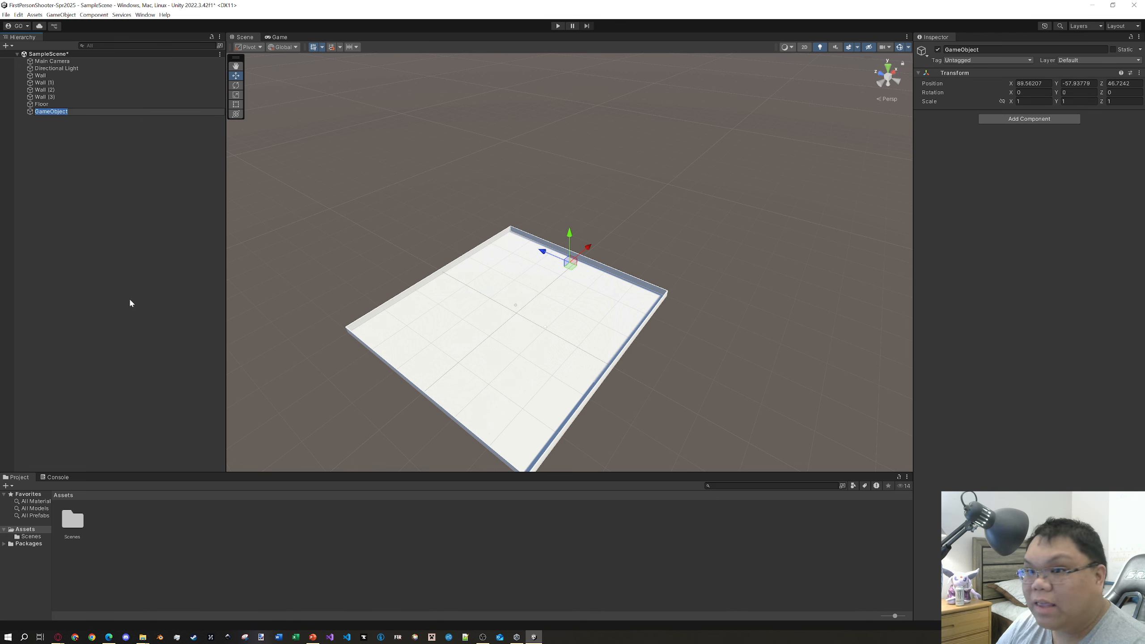
pyautogui.click(1048, 83)
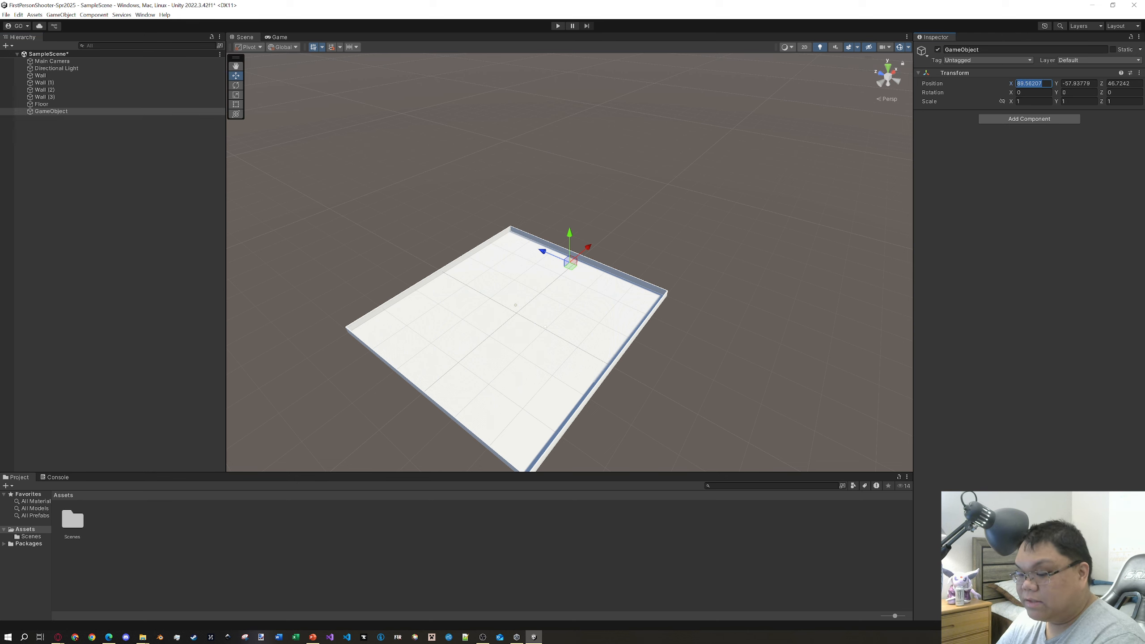
pyautogui.write('0')
pyautogui.press('Tab')
pyautogui.write('0')
pyautogui.press('Tab')
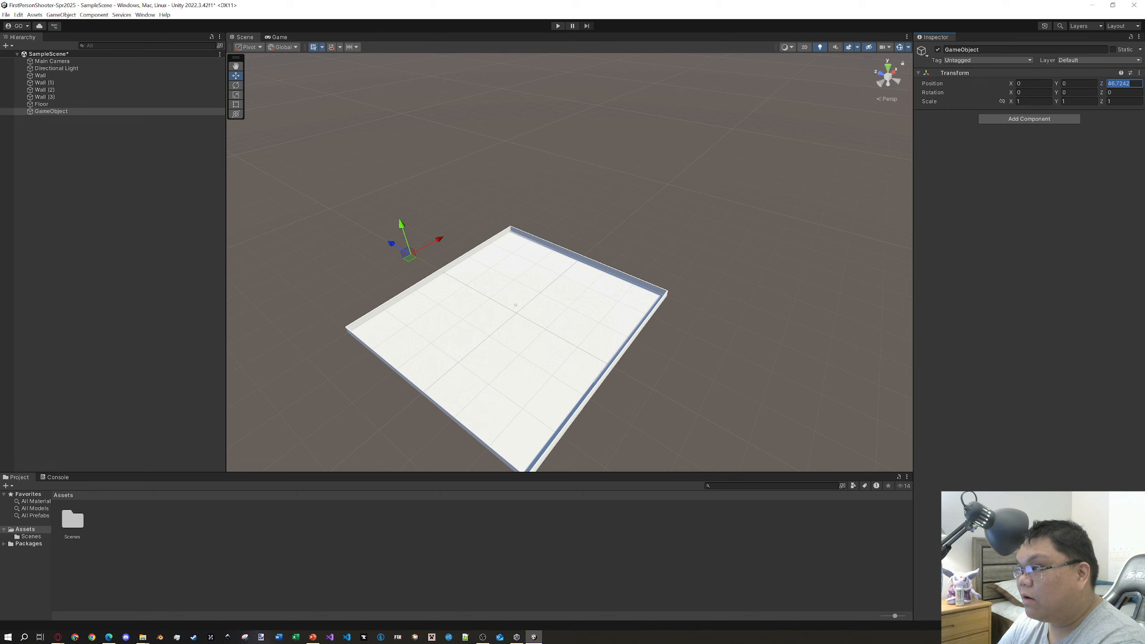
pyautogui.write('0')
pyautogui.click(664, 200)
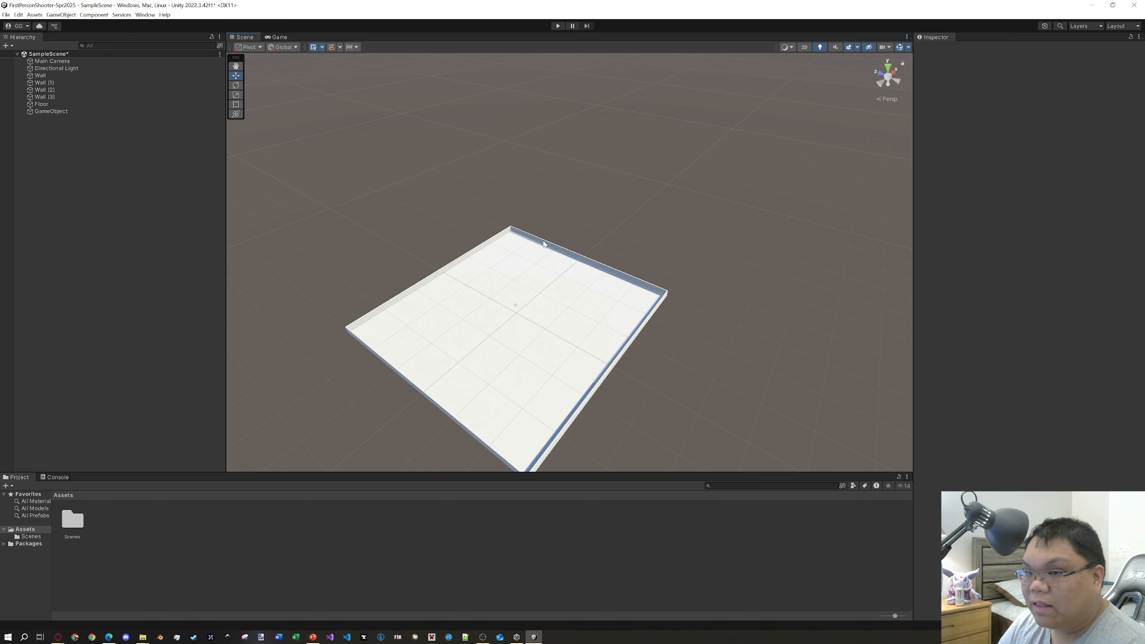
# - Make the four walls and the floor children of the empty GameObject
pyautogui.click(48, 112)
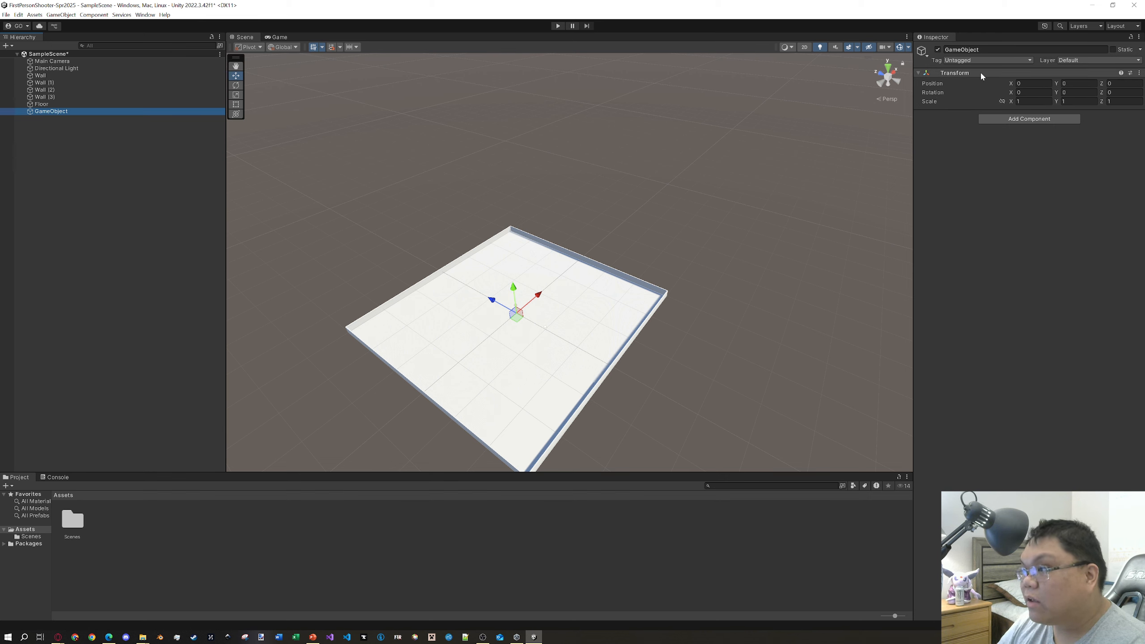
pyautogui.click(43, 106)
pyautogui.keyDown('shift'); pyautogui.click(43, 76); pyautogui.keyUp('shift')
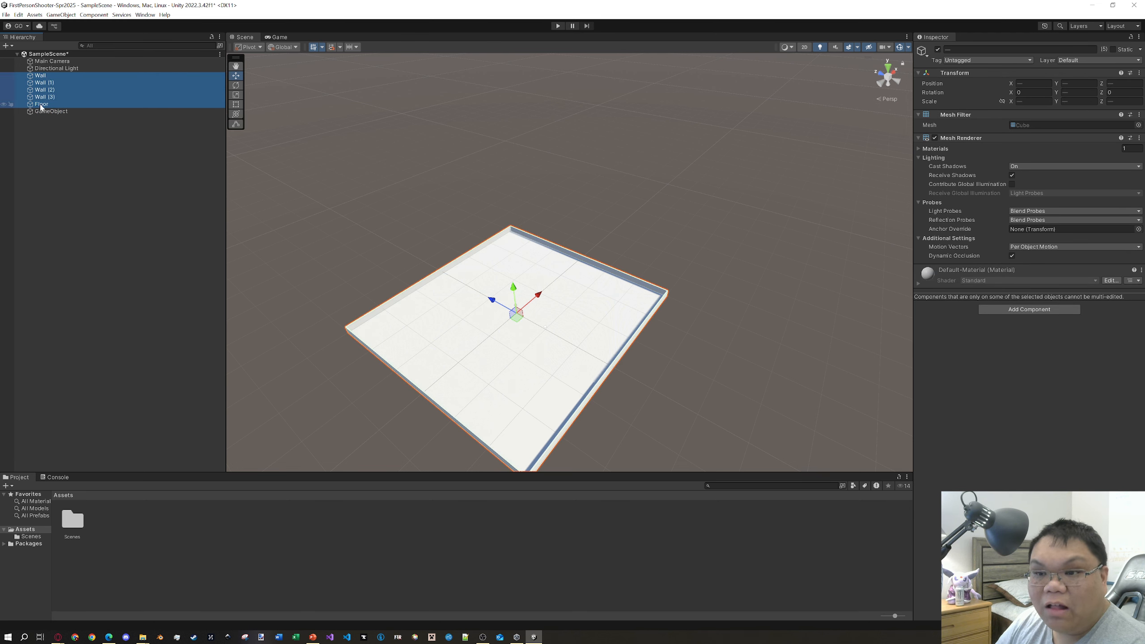
pyautogui.moveTo(40, 107); pyautogui.dragTo(48, 112)
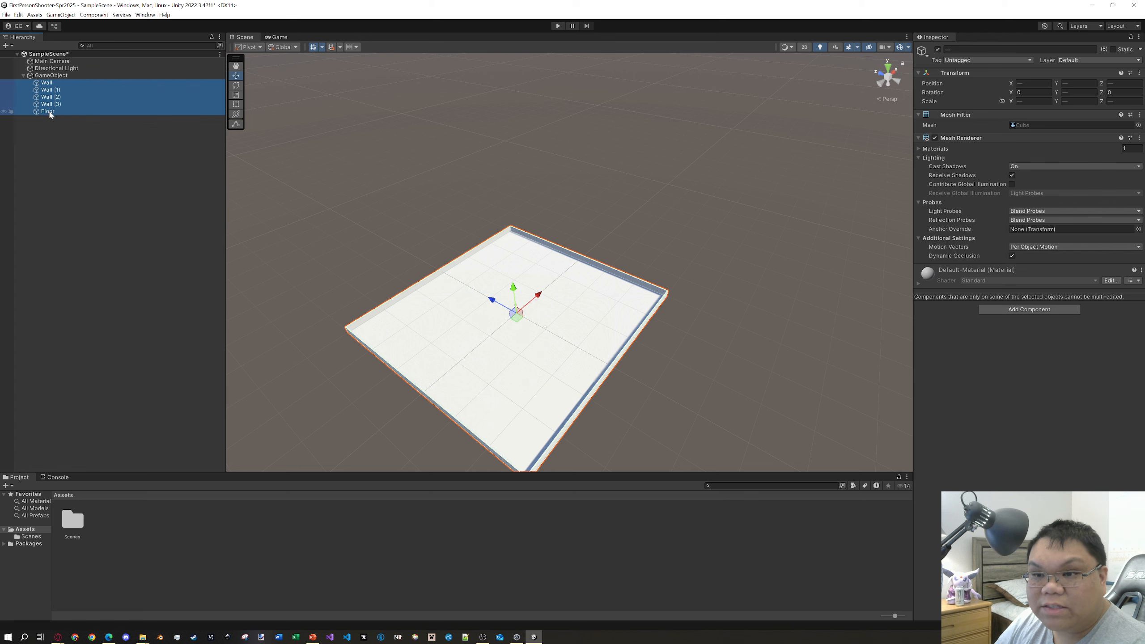
# - Rename the parent GameObject to "Walls and Floor"
pyautogui.click(45, 75)
pyautogui.click(989, 50)
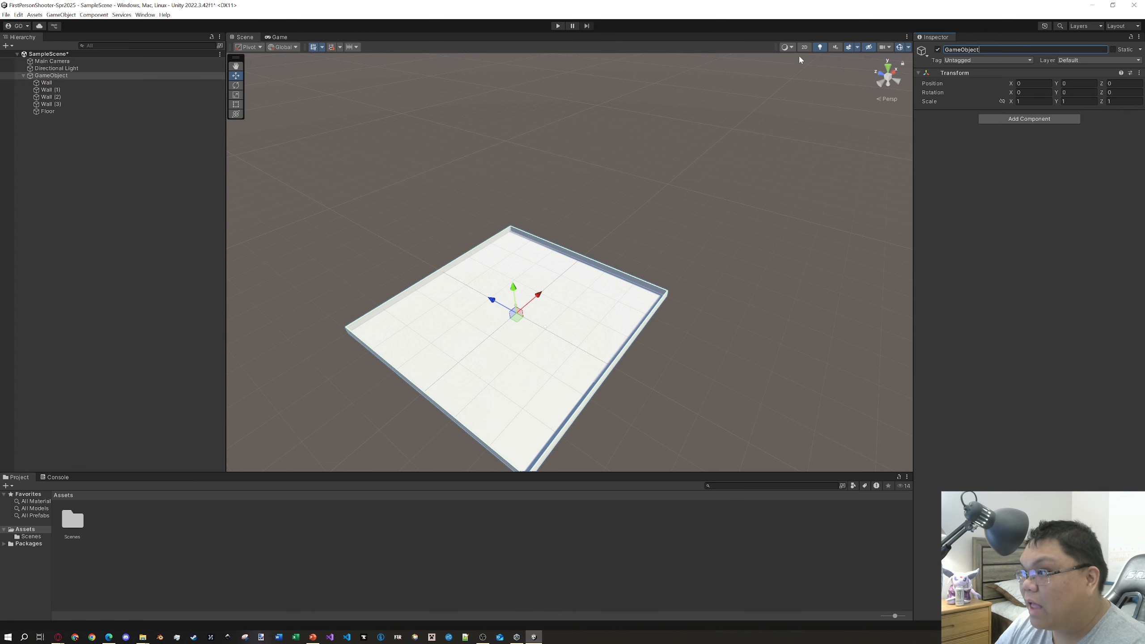
pyautogui.write('G')
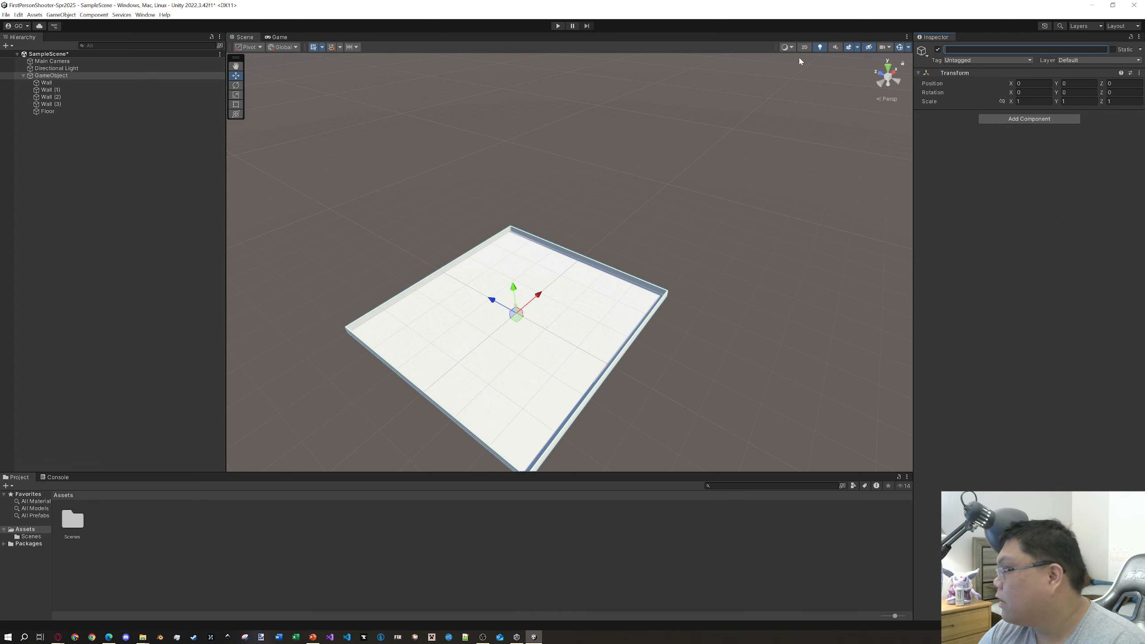
pyautogui.write('Walls')
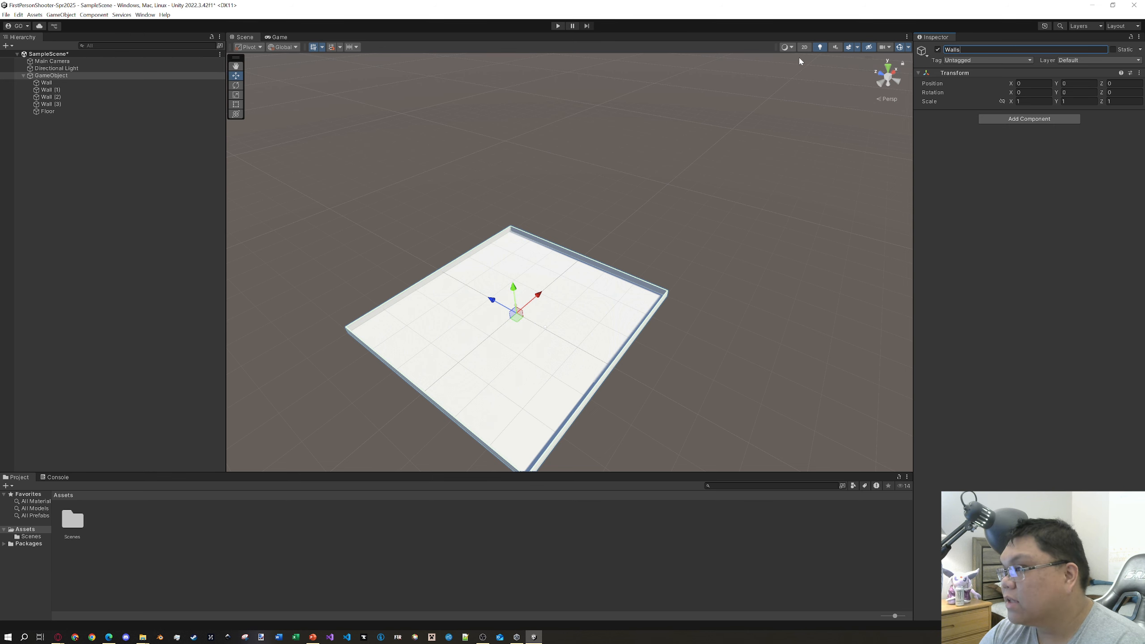
pyautogui.write(' and Flo')
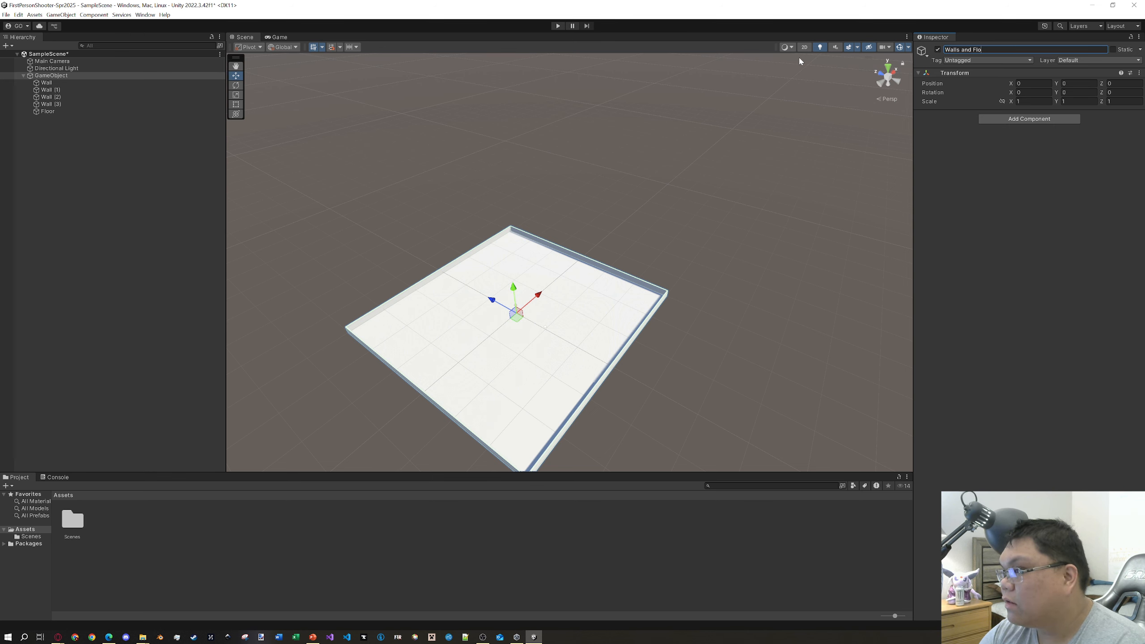
pyautogui.write('or')
pyautogui.press('Return')
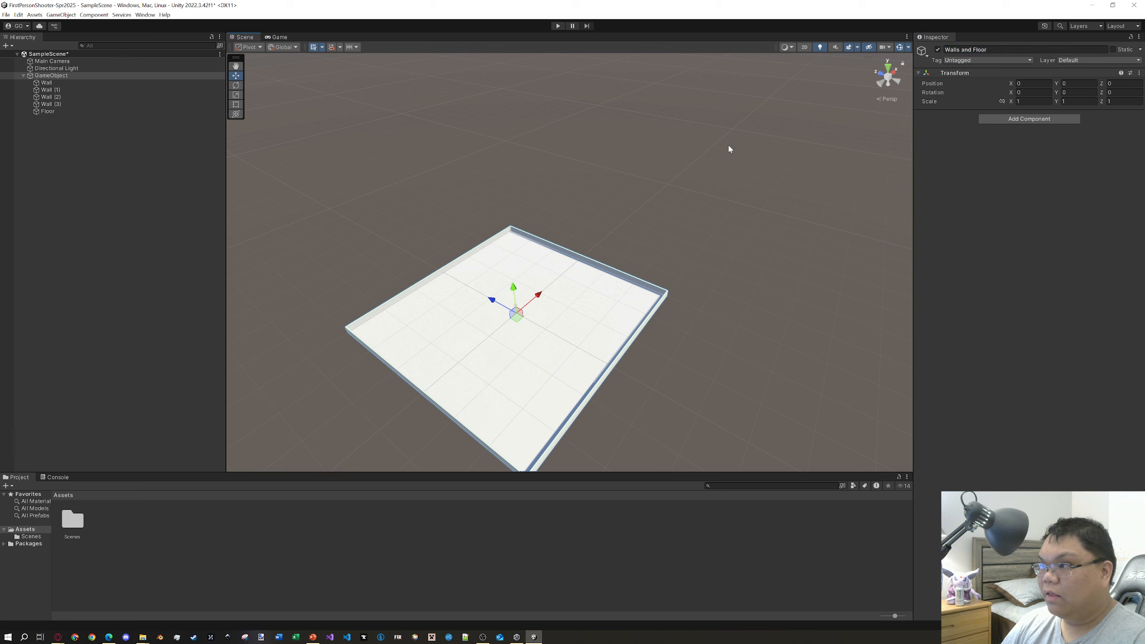
pyautogui.click(730, 148)
# - Check the transforms of the Walls and Floor parent, its first wall and its floor
pyautogui.click(63, 75)
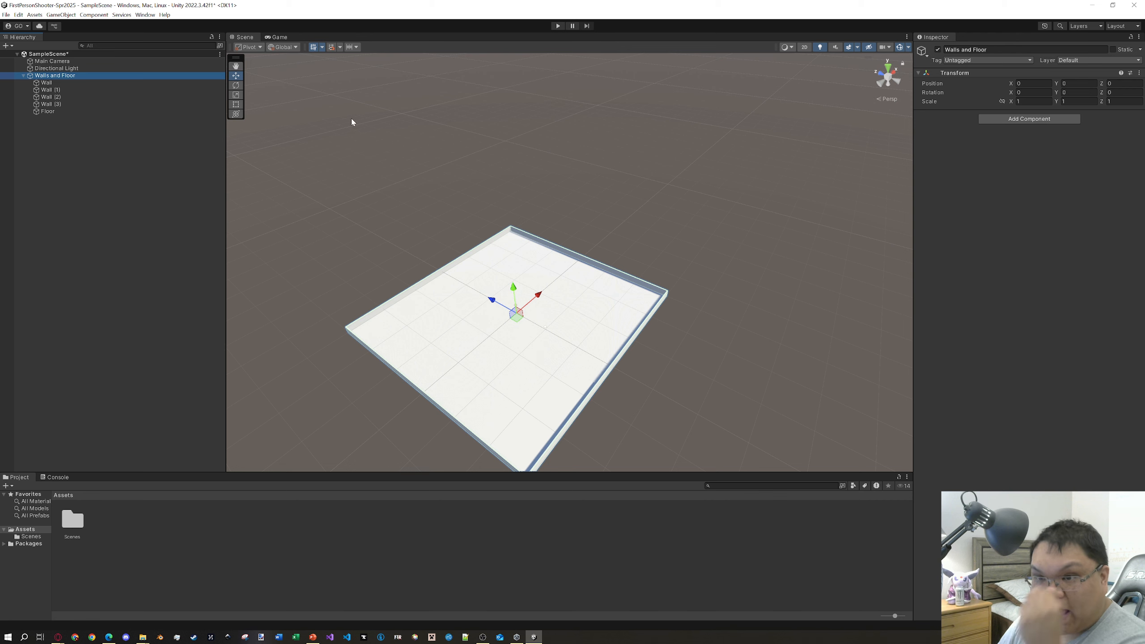
pyautogui.click(53, 143)
pyautogui.click(47, 83)
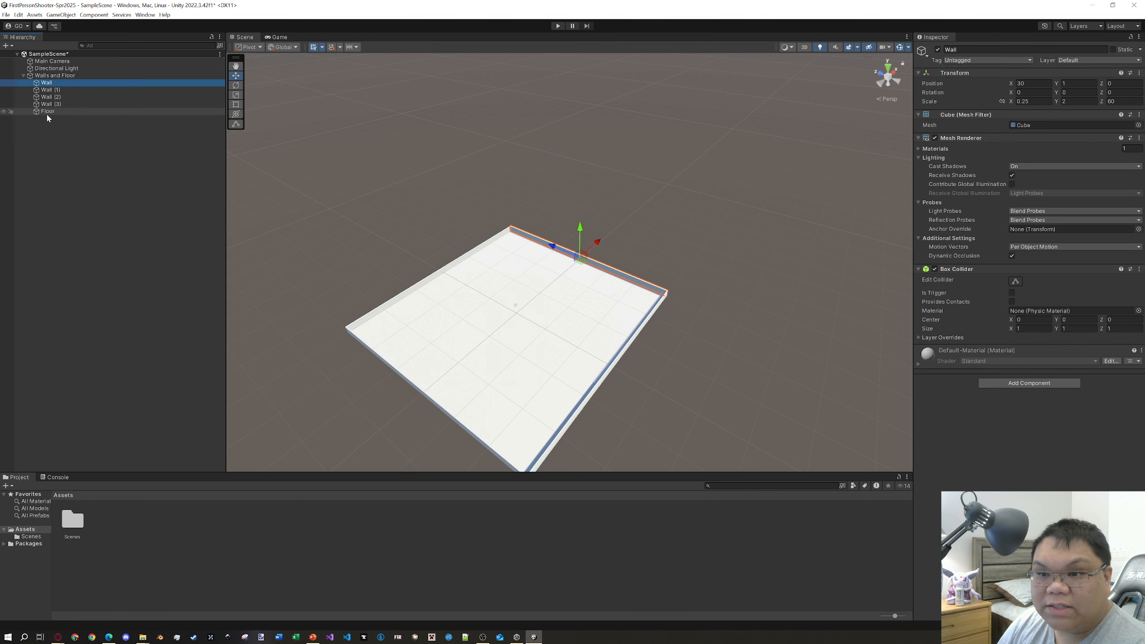
pyautogui.click(47, 112)
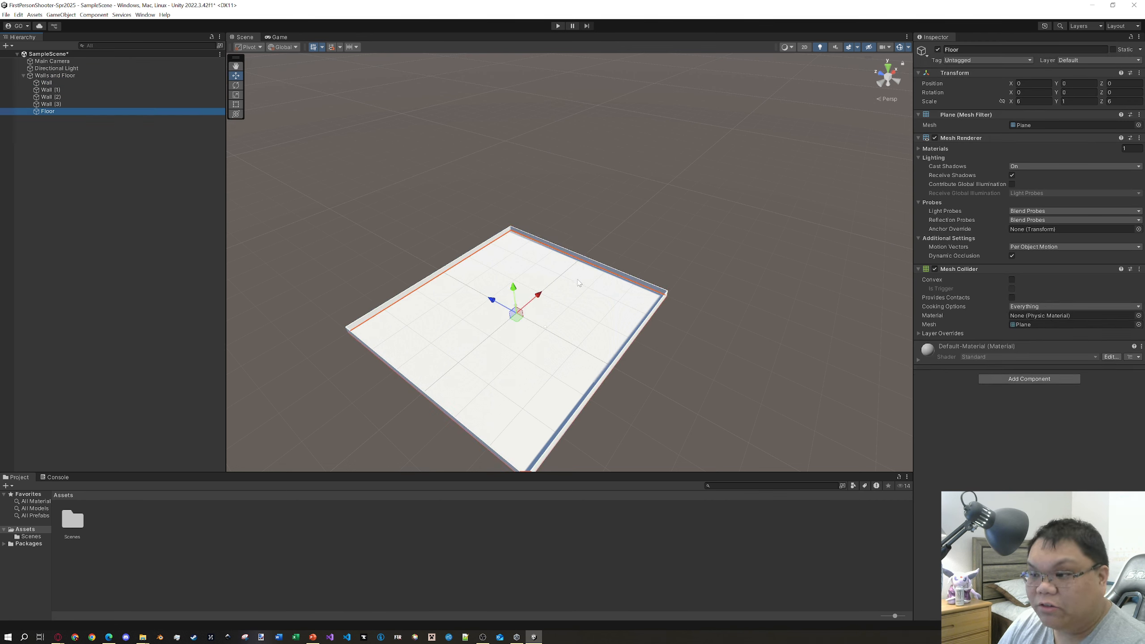
# - Try scaling the Walls and Floor parent to 0.48 on X and separately to 3.3 on Y, undoing each change
pyautogui.click(71, 76)
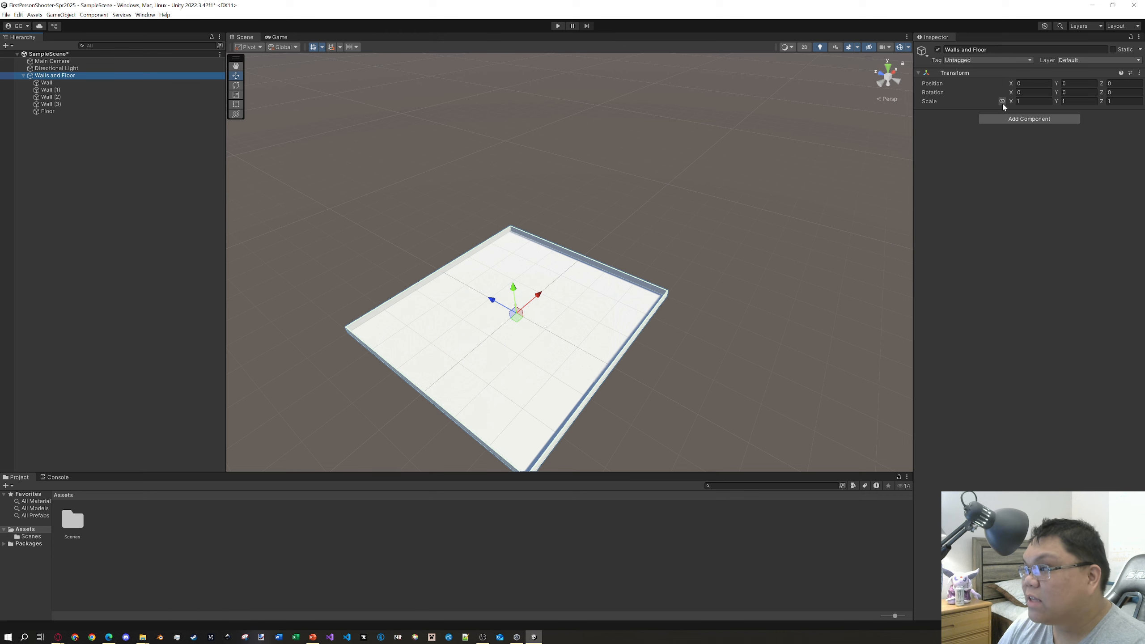
pyautogui.click(1045, 102)
pyautogui.write('3.33')
pyautogui.moveTo(1051, 100); pyautogui.dragTo(1010, 117)
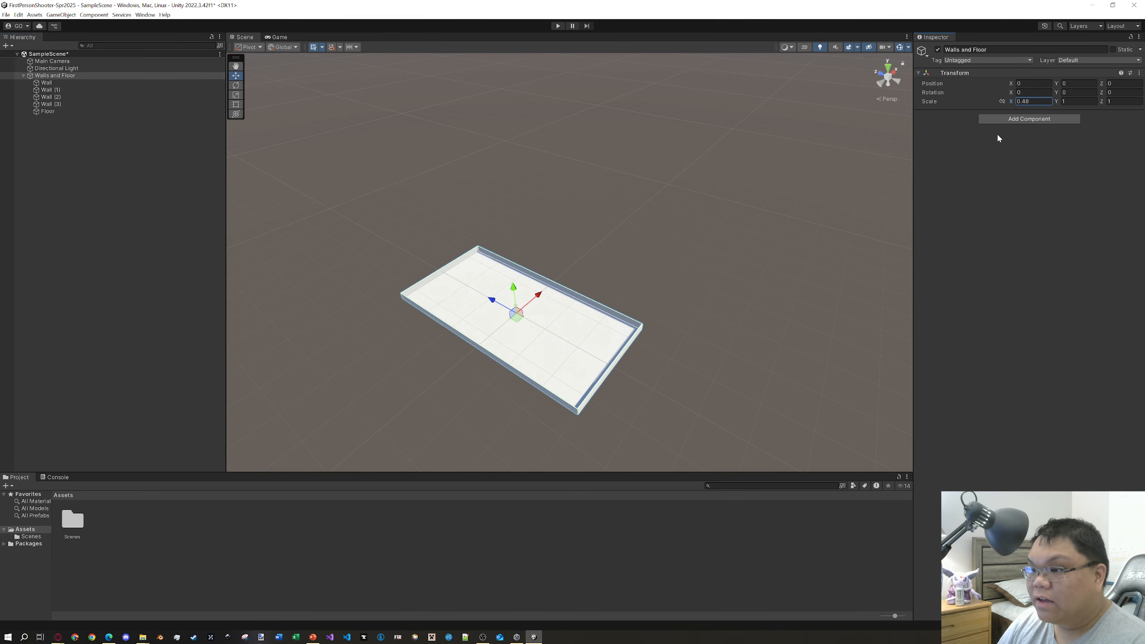
pyautogui.hotkey('ctrl', 'z')
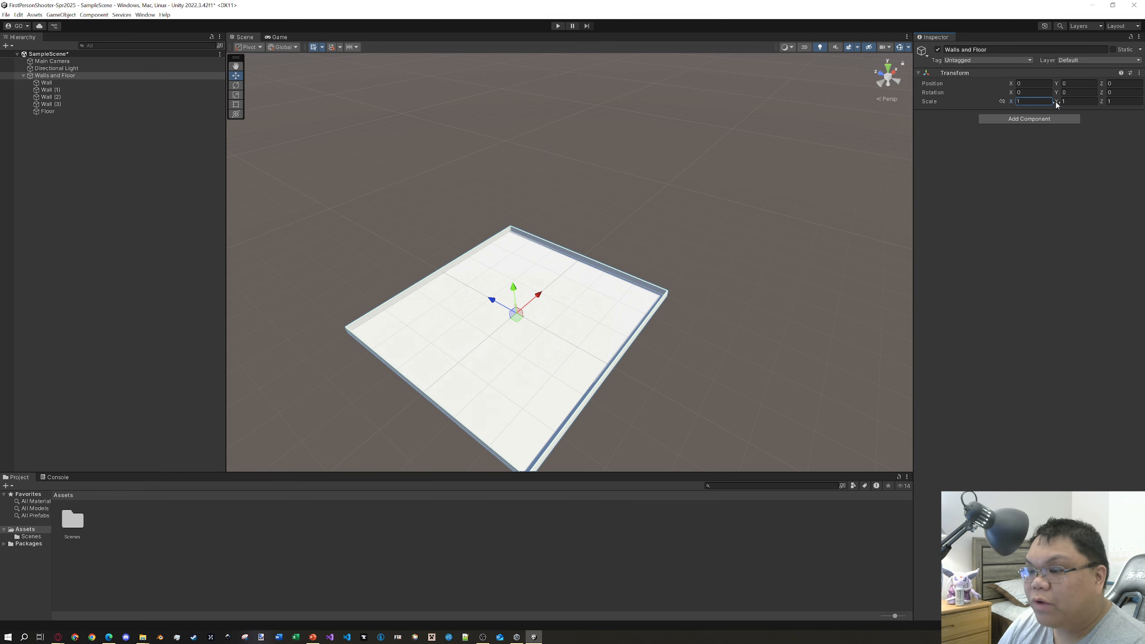
pyautogui.moveTo(1056, 104); pyautogui.dragTo(1096, 117)
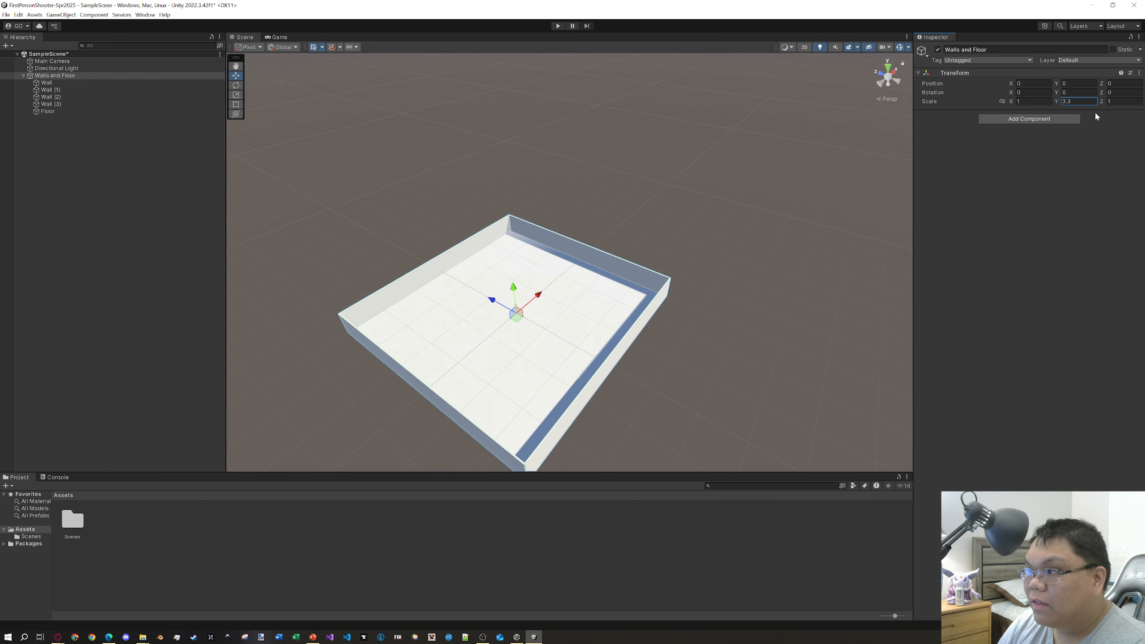
pyautogui.hotkey('ctrl', 'z')
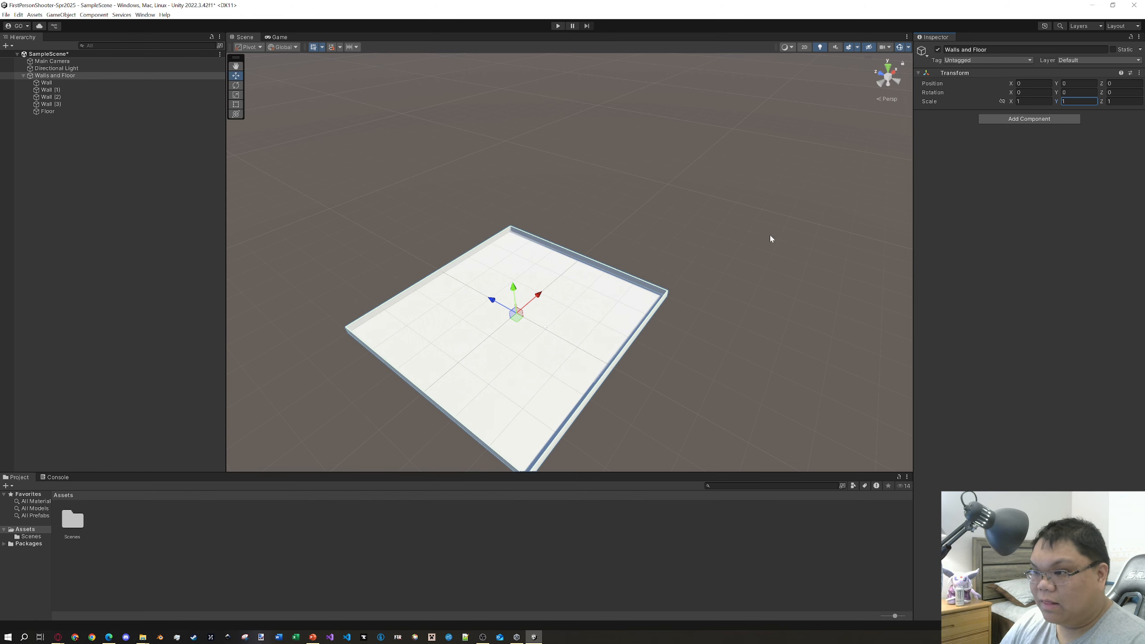
# - Inspect the height of the walls around the floor from a lower viewing angle, including the wall at X 30
pyautogui.keyDown('alt'); pyautogui.moveTo(748, 228); pyautogui.dragTo(789, 265); pyautogui.keyUp('alt')
pyautogui.press('f')
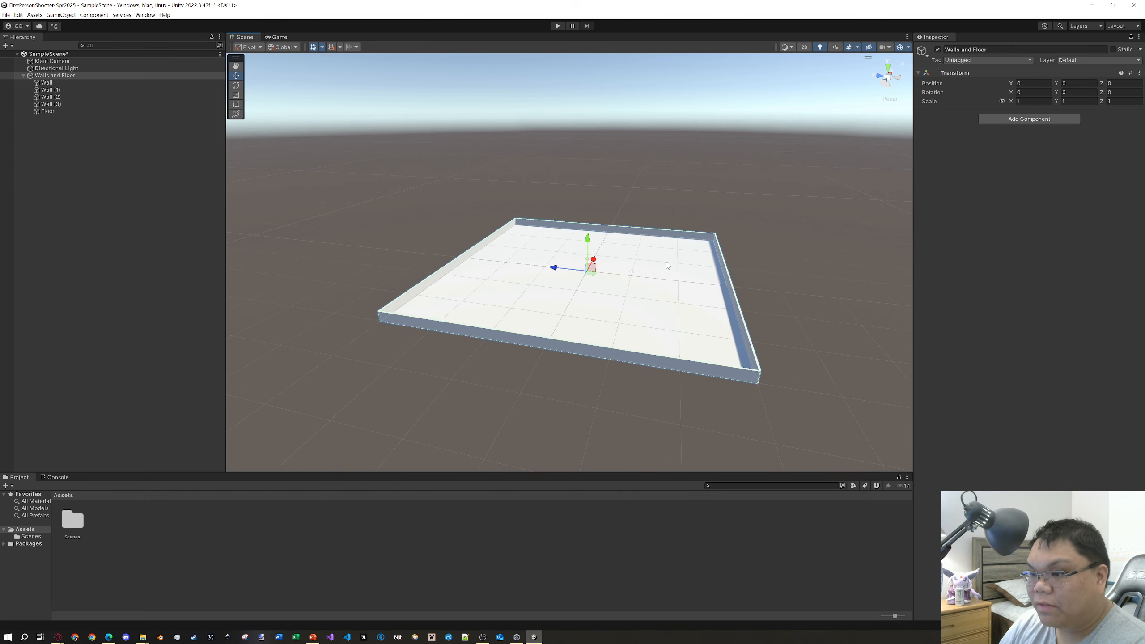
pyautogui.scroll(8, 665, 280)
pyautogui.scroll(-3, 630, 289)
pyautogui.click(624, 141)
pyautogui.scroll(-12, 627, 163)
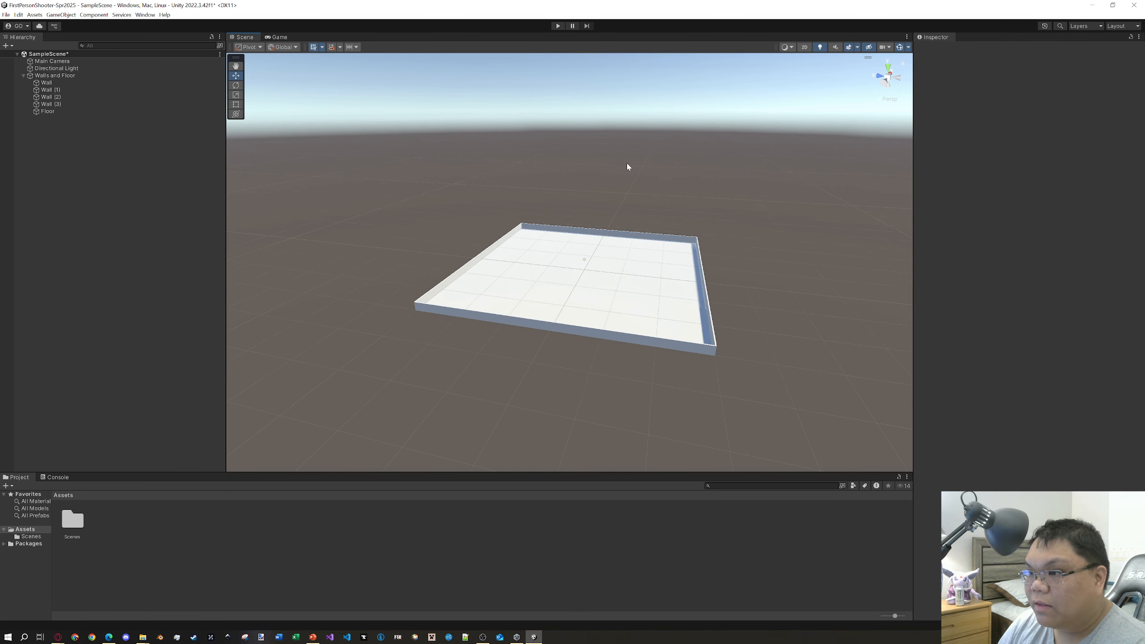
pyautogui.moveTo(687, 162); pyautogui.dragTo(642, 193, button='middle')
pyautogui.keyDown('alt'); pyautogui.moveTo(699, 207); pyautogui.dragTo(643, 219); pyautogui.keyUp('alt')
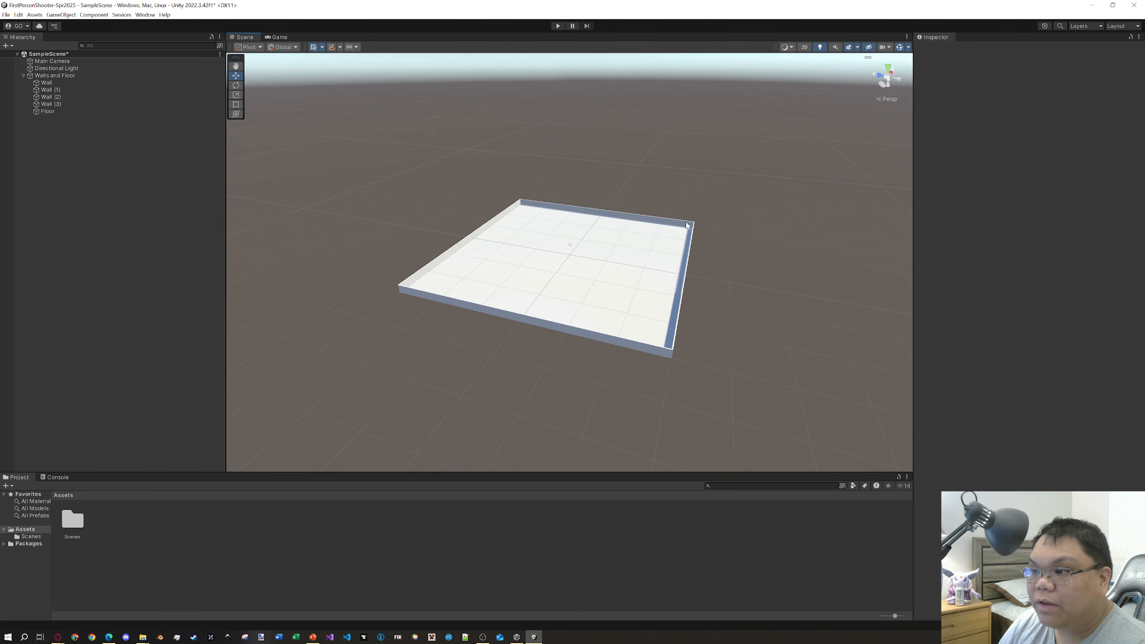
pyautogui.click(643, 219)
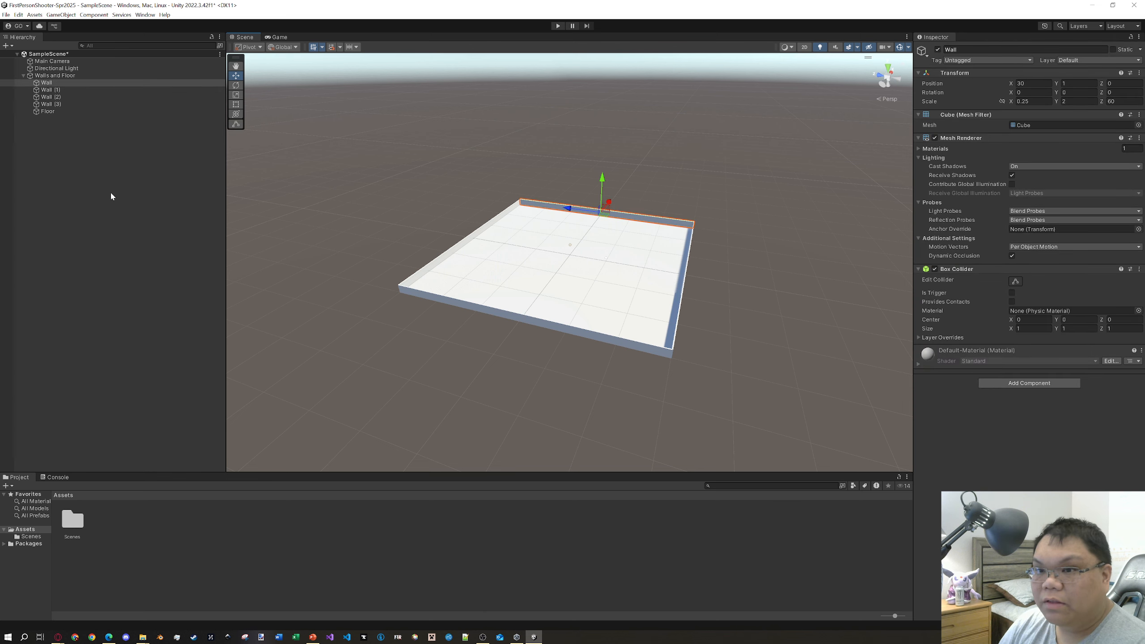
pyautogui.click(396, 166)
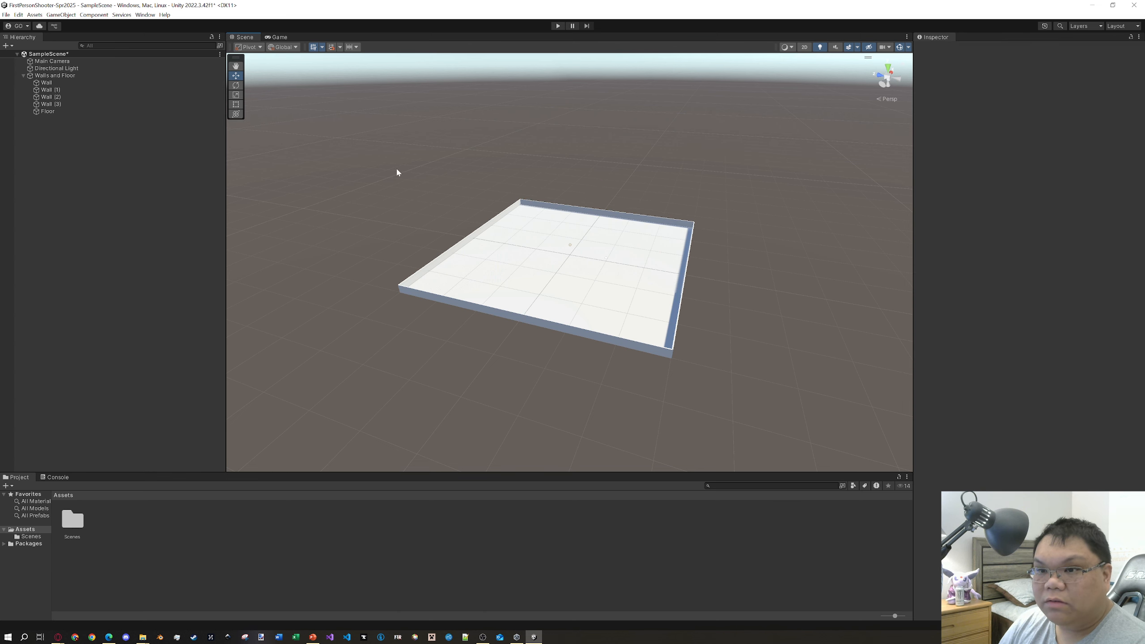
# - Set the Y scale of the Walls and Floor parent to 3 to make all the walls taller
pyautogui.click(54, 77)
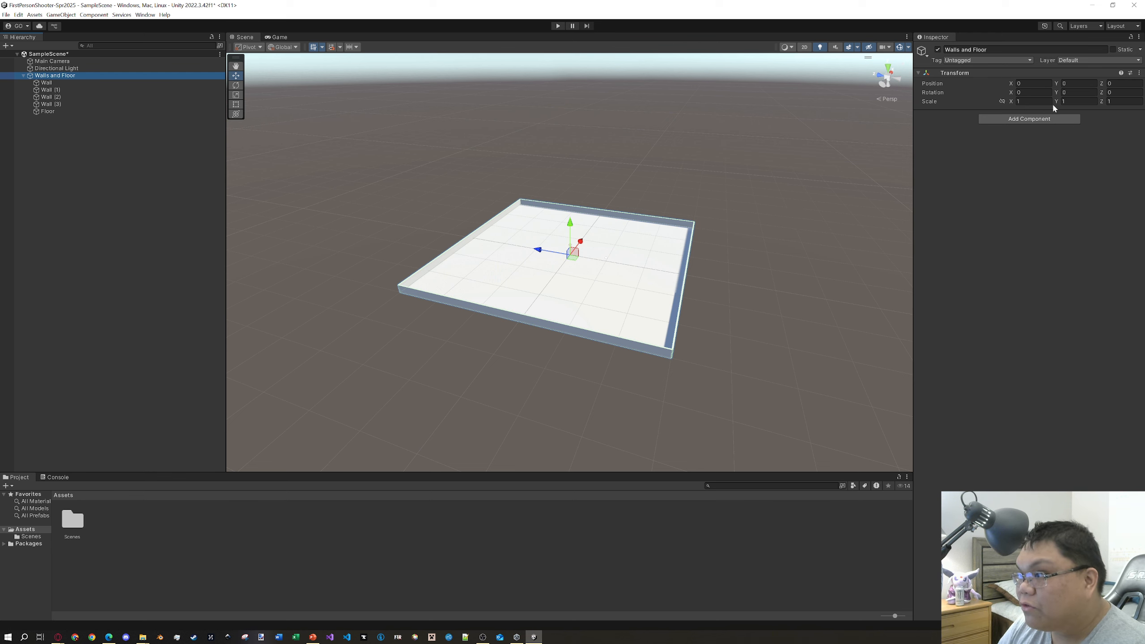
pyautogui.moveTo(1056, 102); pyautogui.dragTo(1082, 102)
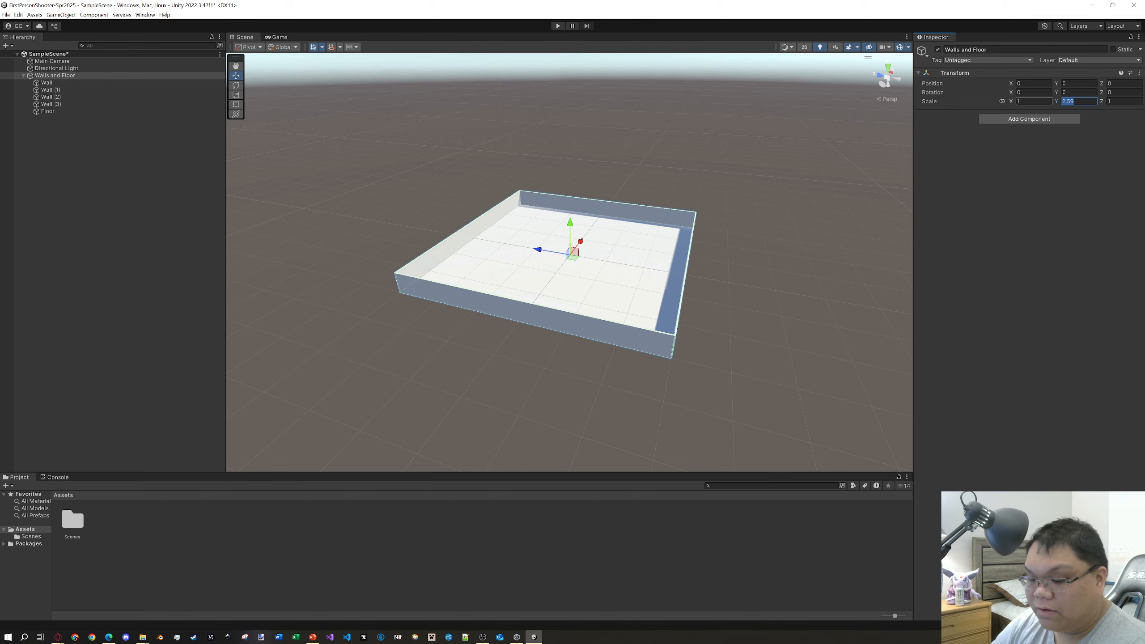
pyautogui.write('3')
pyautogui.click(784, 261)
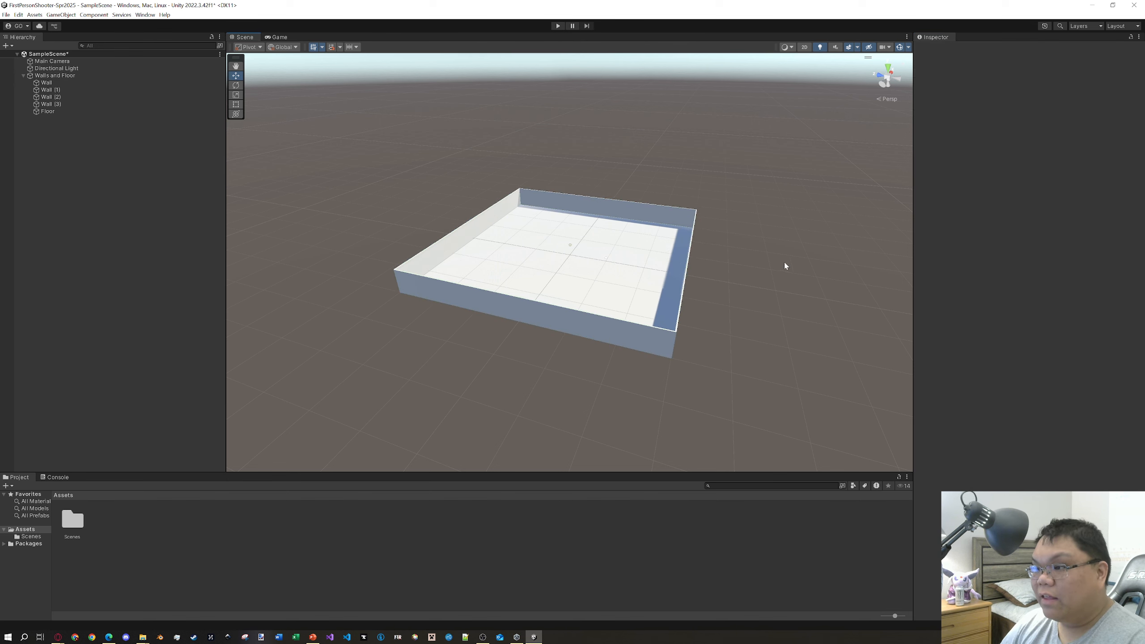
pyautogui.scroll(5, 783, 262)
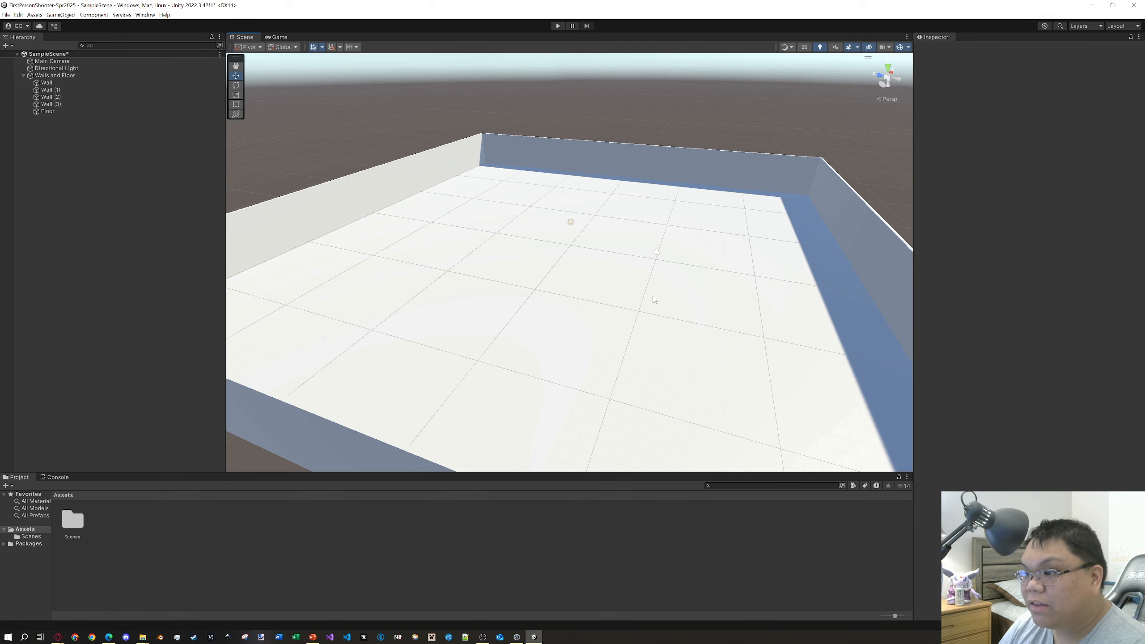
# - Examine the taller walls around the floor from the game camera and from higher angles in the scene
pyautogui.moveTo(654, 301); pyautogui.dragTo(704, 302, button='right')
pyautogui.click(277, 37)
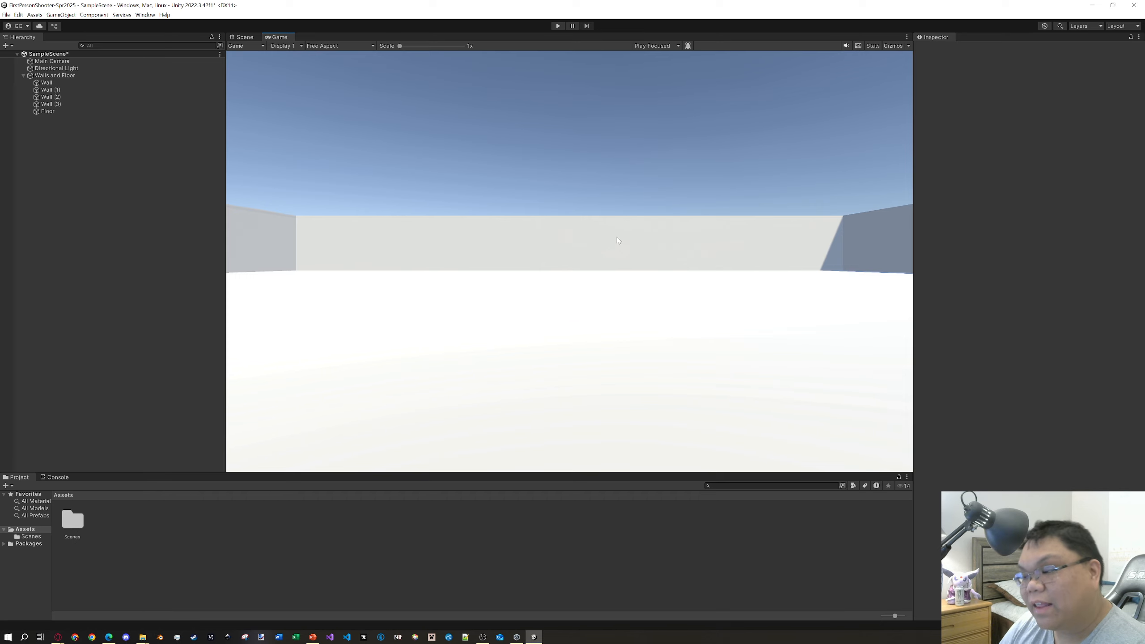
pyautogui.click(241, 39)
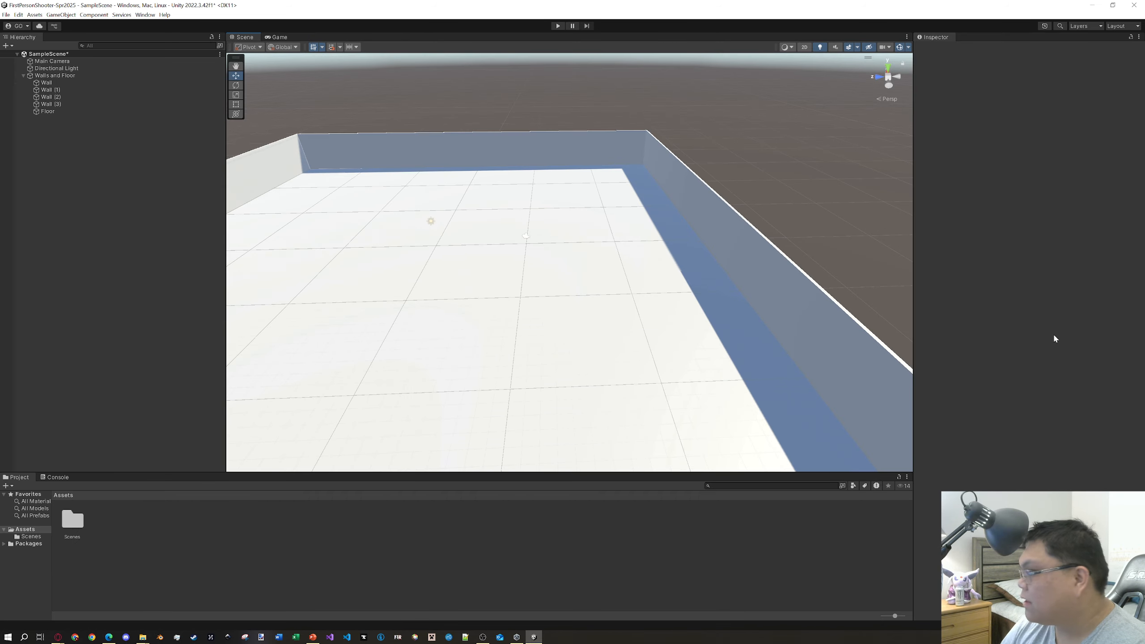
pyautogui.scroll(-7, 705, 222)
pyautogui.scroll(4, 705, 220)
pyautogui.moveTo(775, 220); pyautogui.dragTo(730, 254, button='right')
pyautogui.moveTo(721, 167); pyautogui.dragTo(695, 264, button='middle')
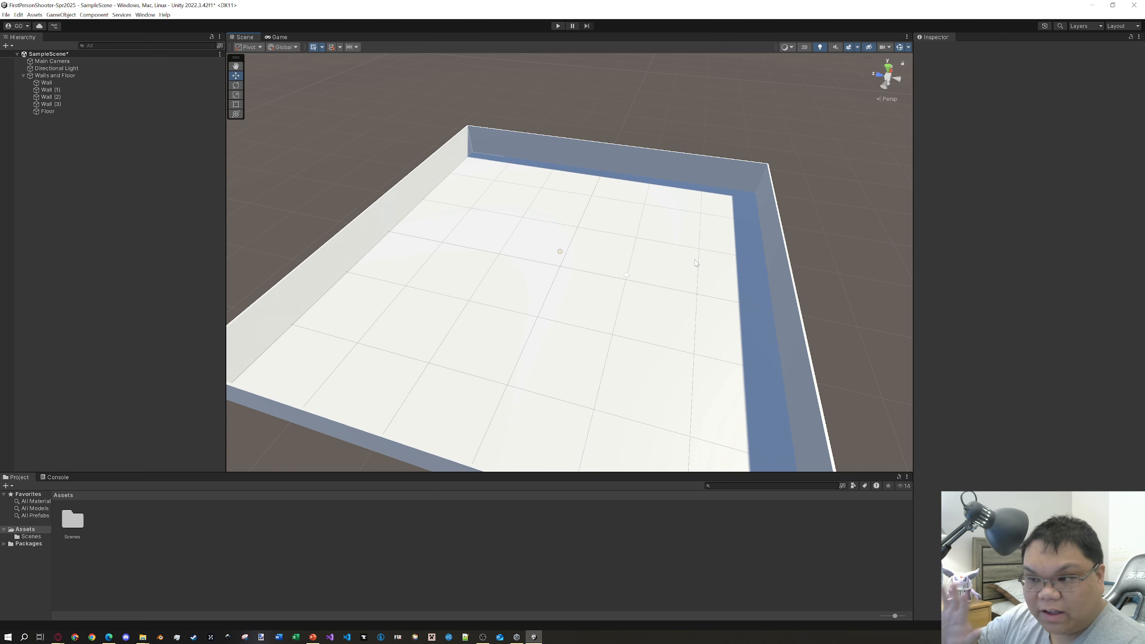
pyautogui.scroll(-5, 416, 208)
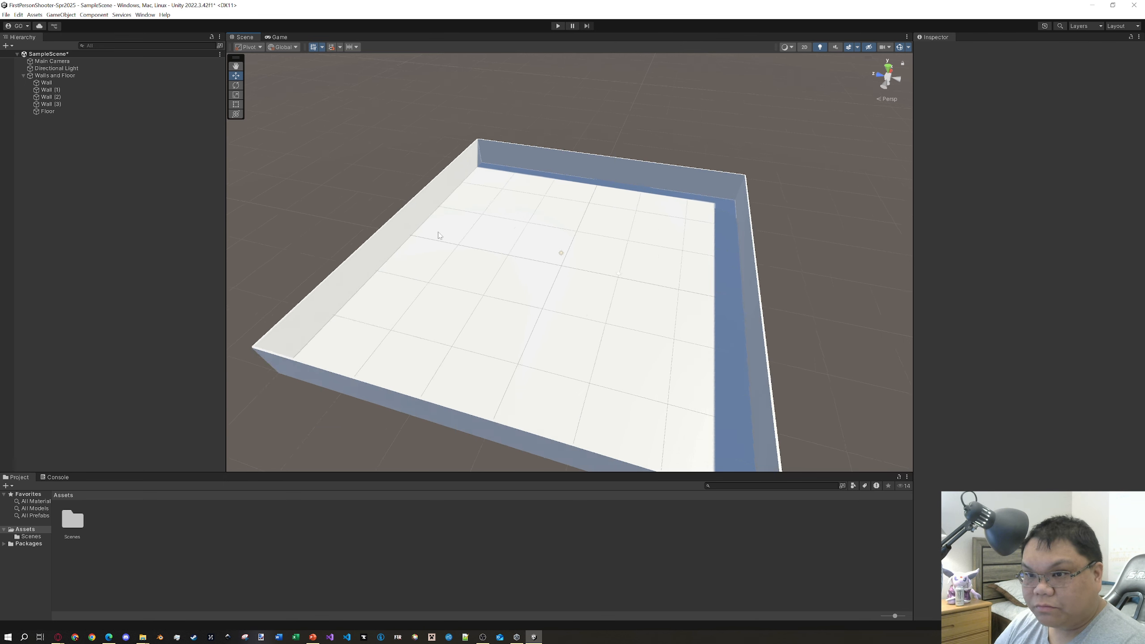
# - Collapse the Walls and Floor group and add a 3D cube to the scene
pyautogui.click(23, 75)
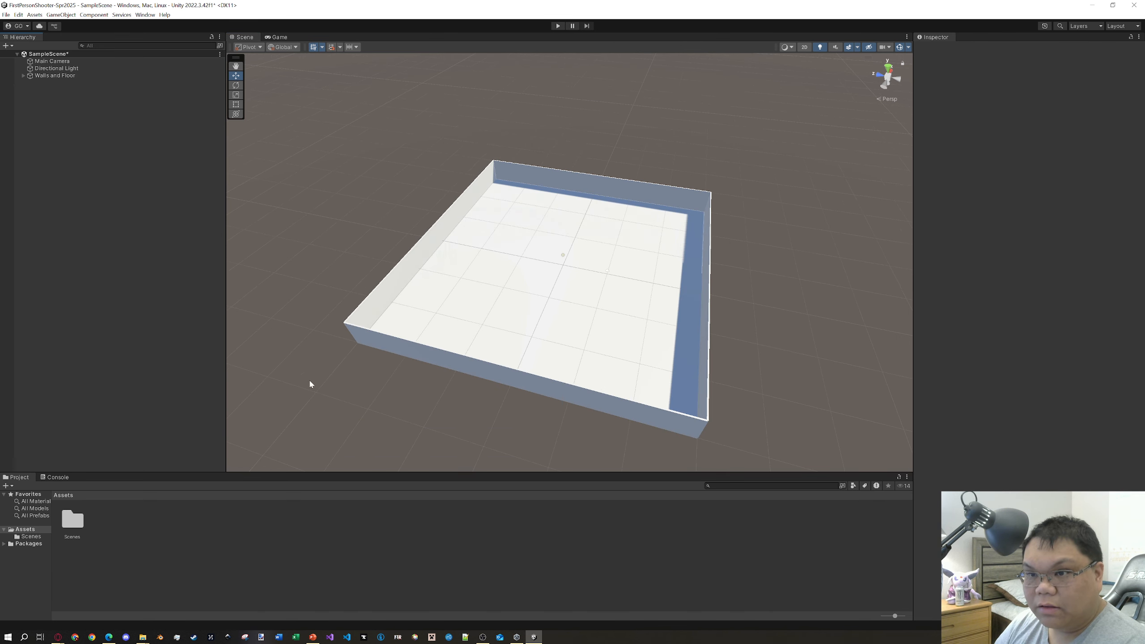
pyautogui.rightClick(121, 311)
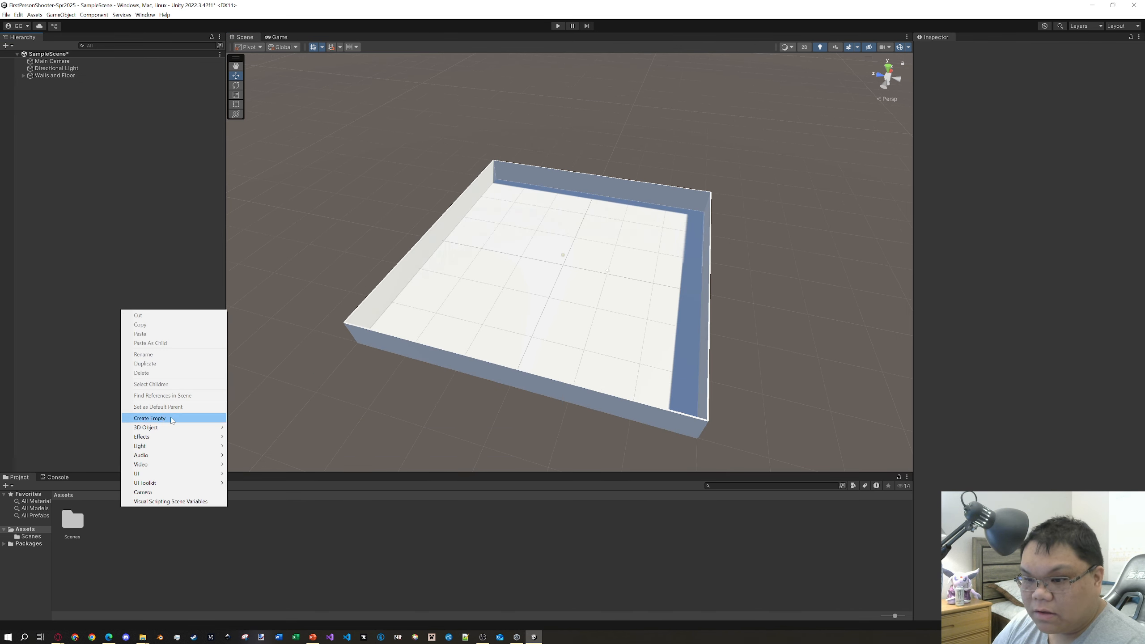
pyautogui.moveTo(189, 427)
pyautogui.click(260, 427)
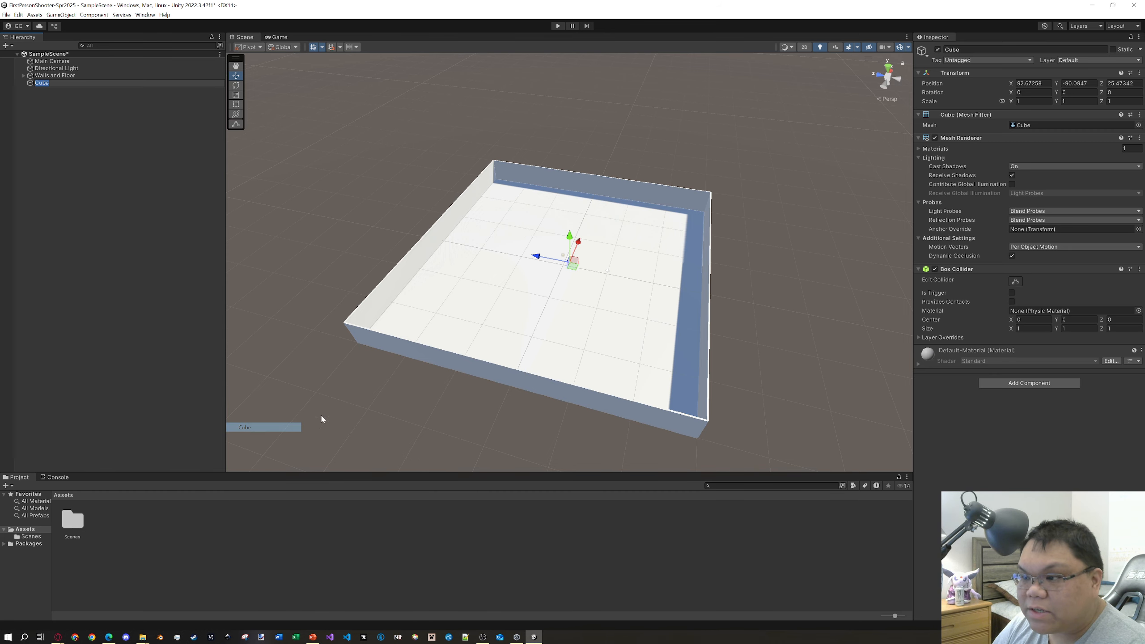
# - Set the cube's position to 0 on X, Y and Z
pyautogui.scroll(5, 321, 419)
pyautogui.click(1033, 84)
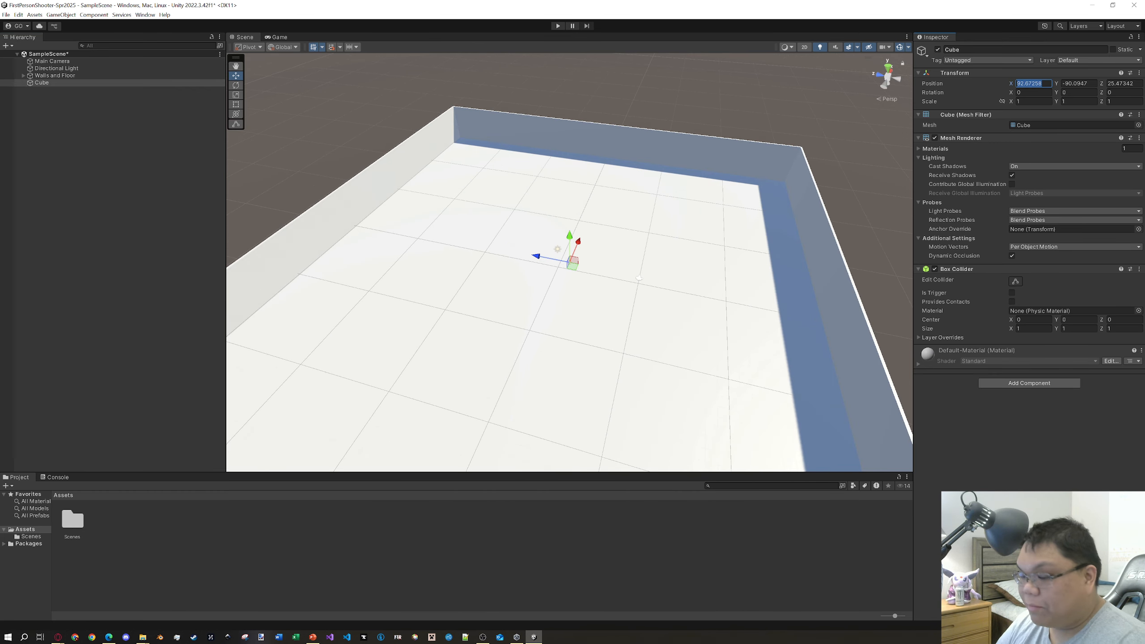
pyautogui.write('0')
pyautogui.press('Tab')
pyautogui.write('0')
pyautogui.press('Tab')
pyautogui.write('0')
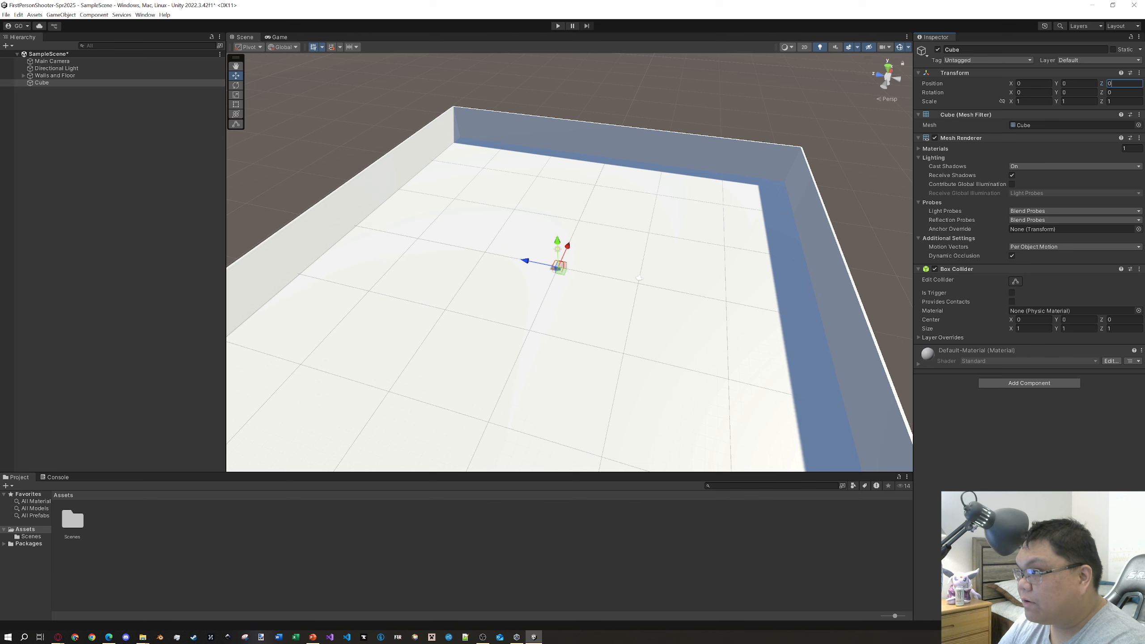
# - Set the cube's Y scale to 2 and its Y position to 1 so it stands on the floor
pyautogui.click(556, 279)
pyautogui.press('f')
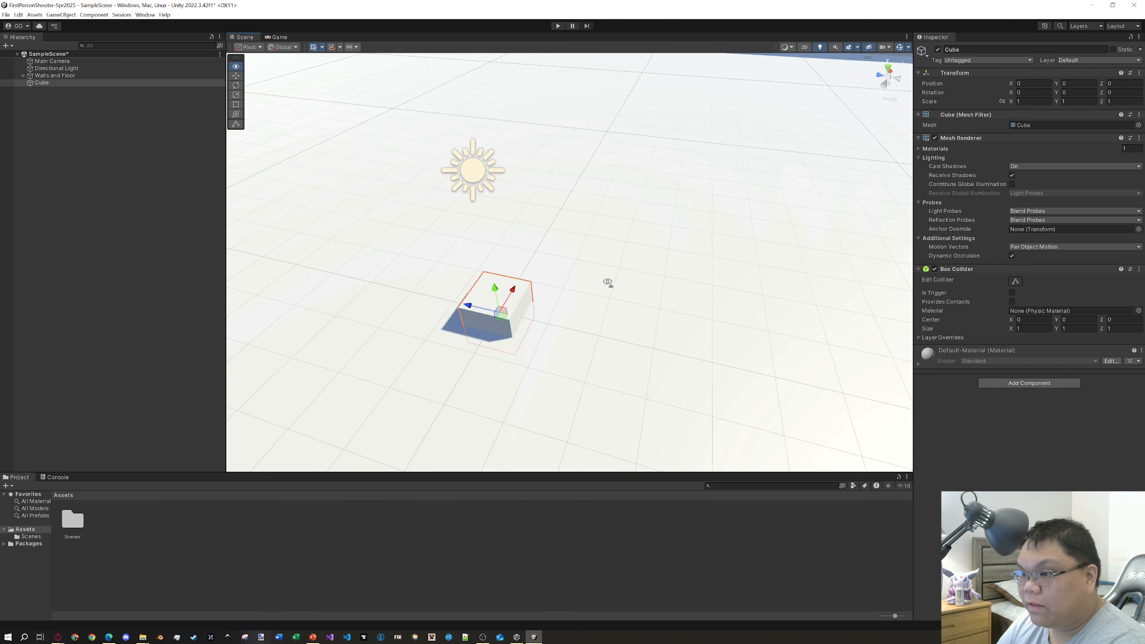
pyautogui.moveTo(496, 292); pyautogui.dragTo(492, 272)
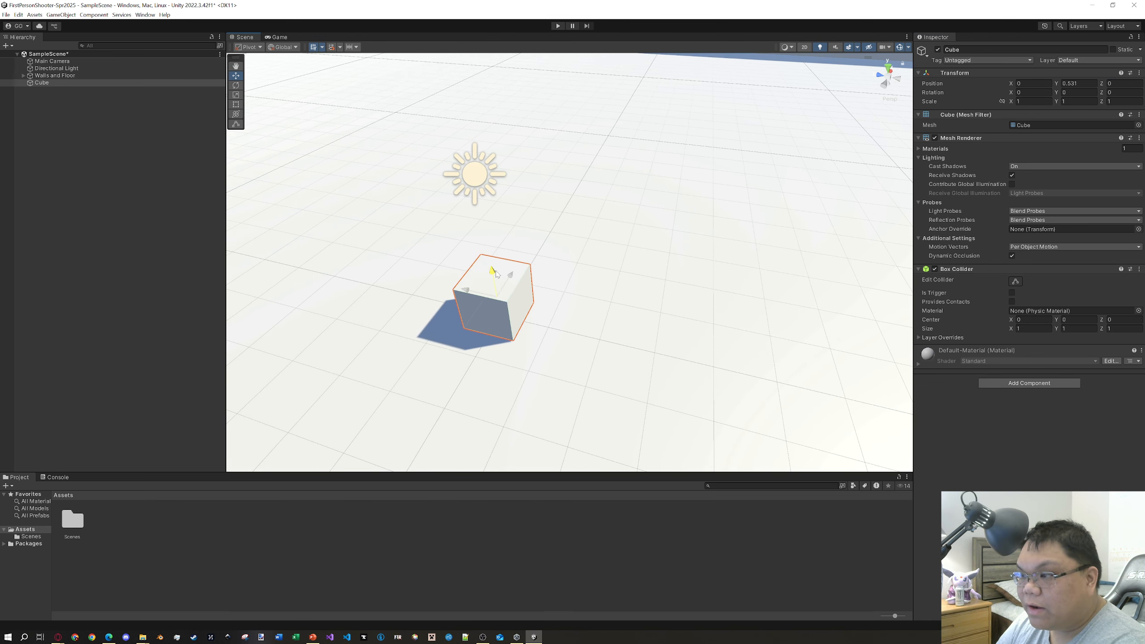
pyautogui.click(1078, 101)
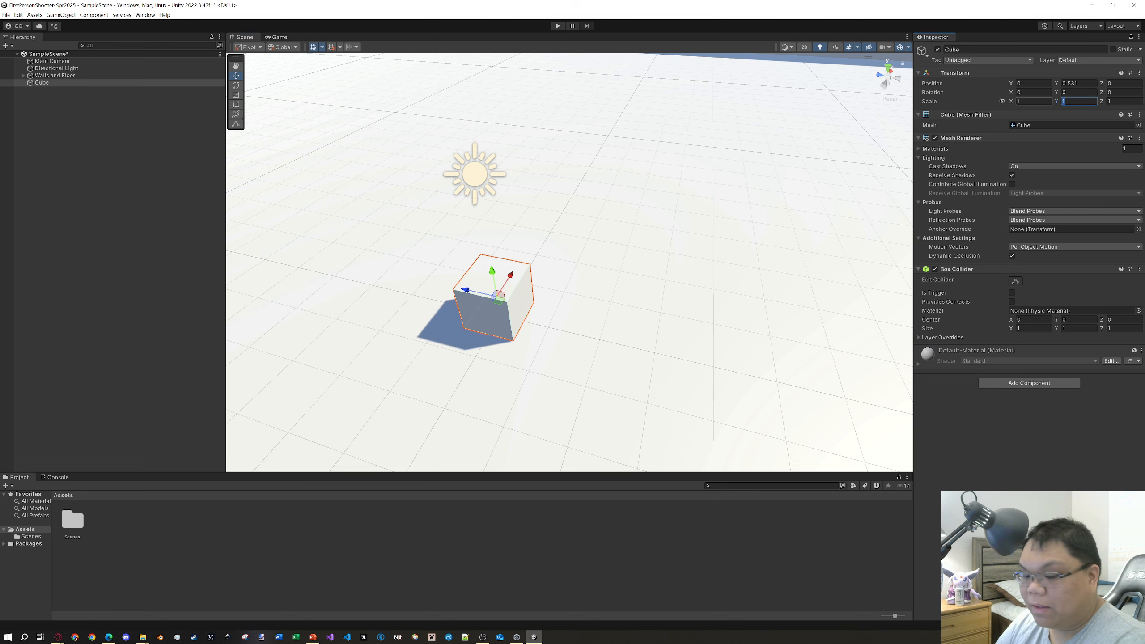
pyautogui.write('2')
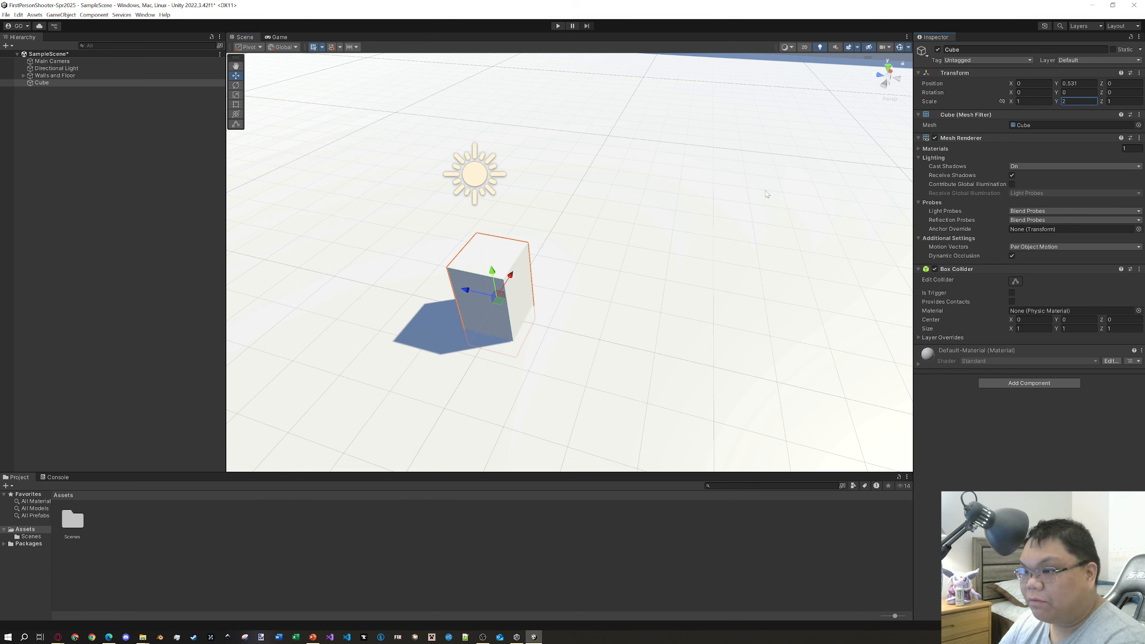
pyautogui.moveTo(494, 270)
pyautogui.mouseDown()
pyautogui.moveTo(487, 243)
pyautogui.moveTo(489, 255)
pyautogui.mouseUp()
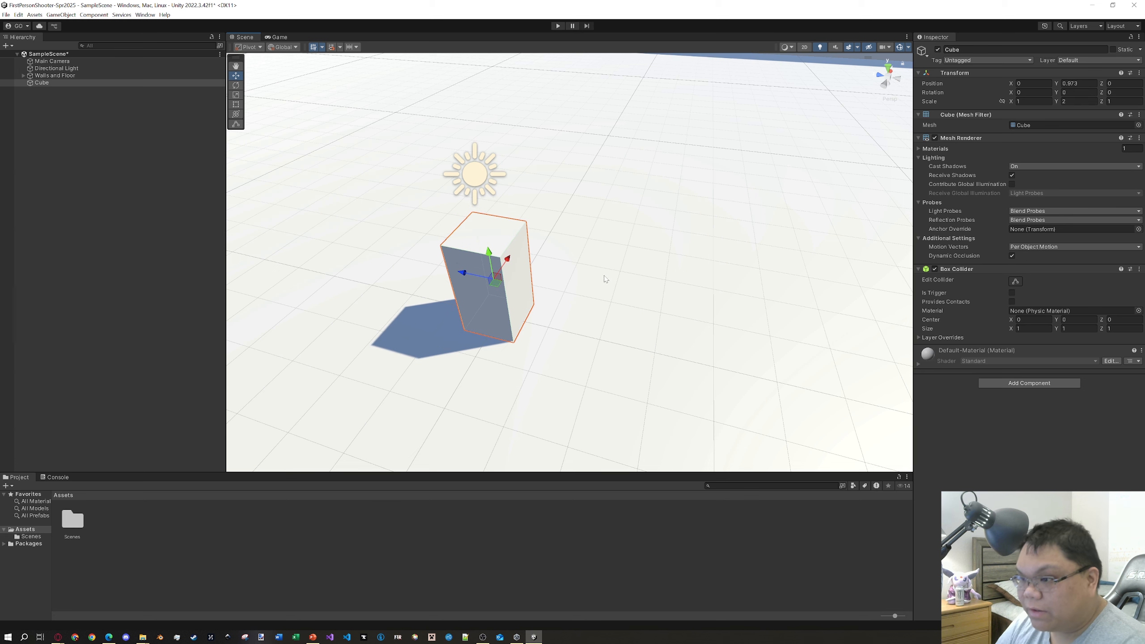
pyautogui.click(1078, 84)
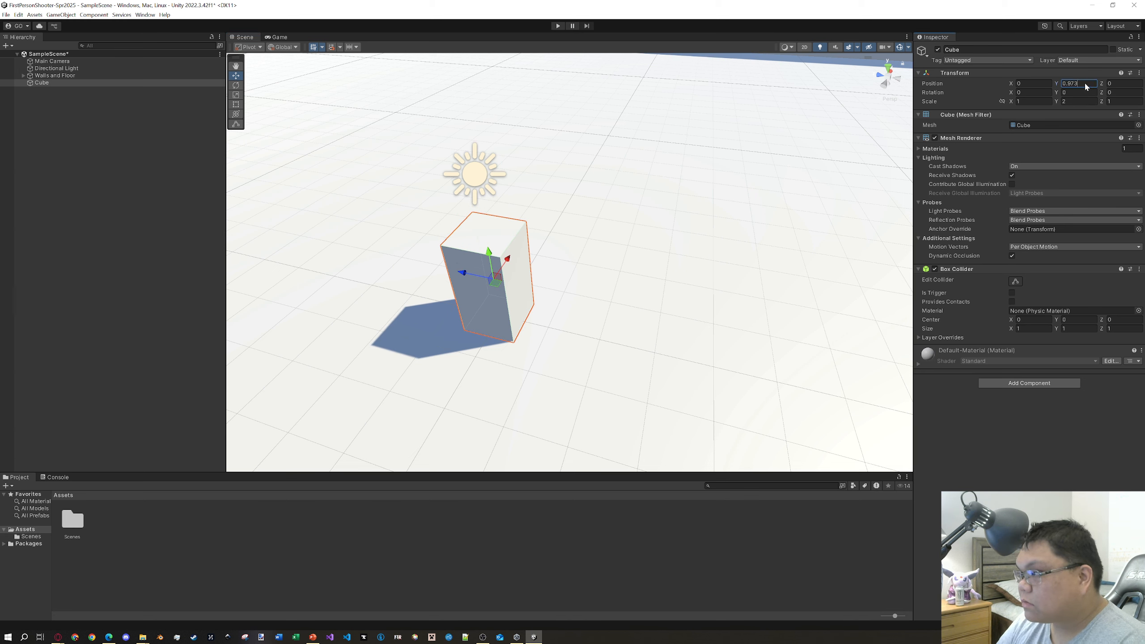
pyautogui.write('1')
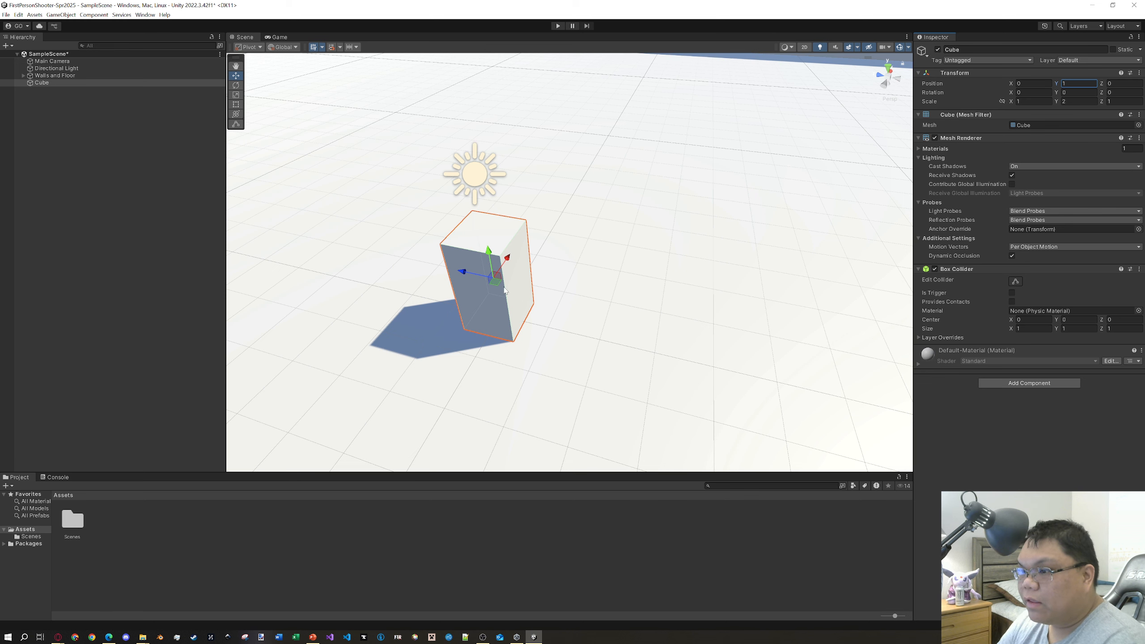
# - Thin the cube along Z by setting its Z scale to 0.3
pyautogui.click(236, 95)
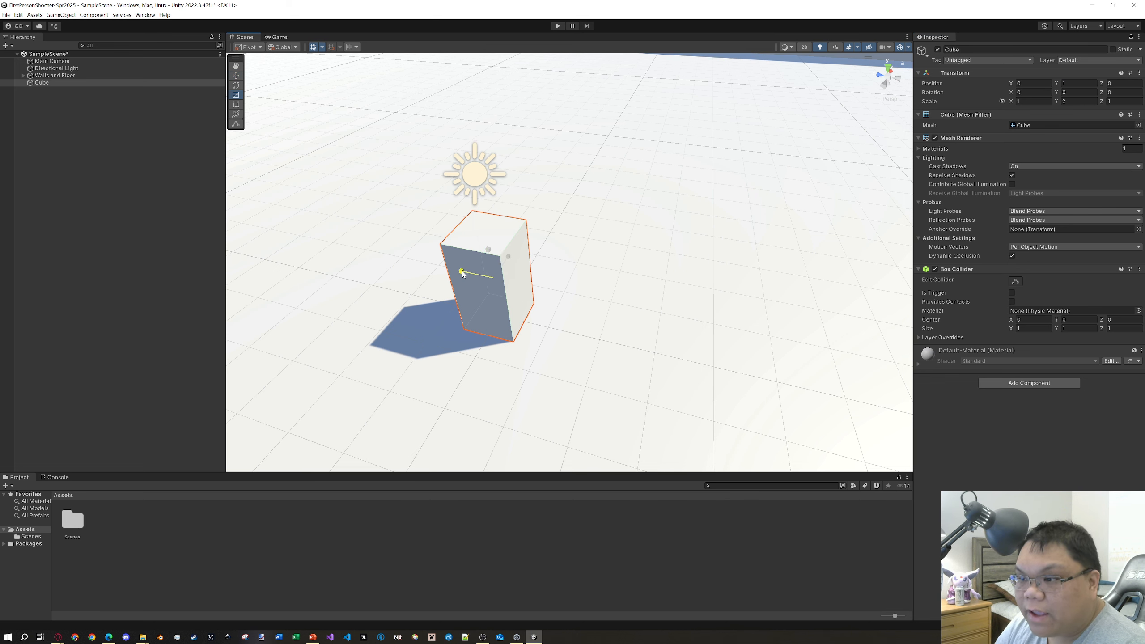
pyautogui.moveTo(462, 272); pyautogui.dragTo(488, 281)
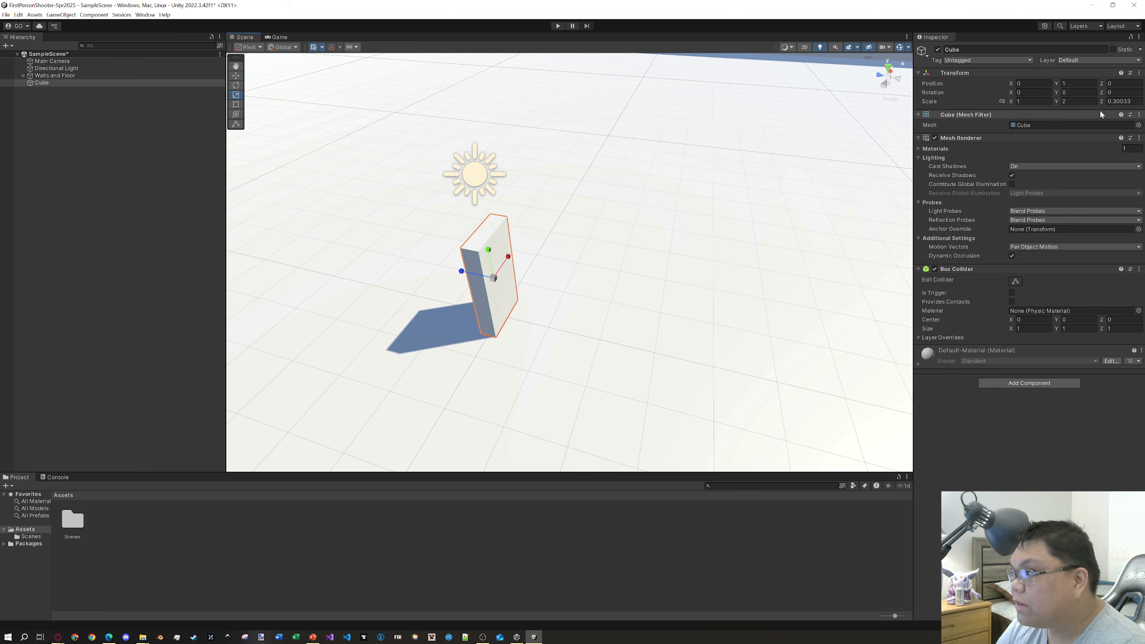
pyautogui.click(1137, 103)
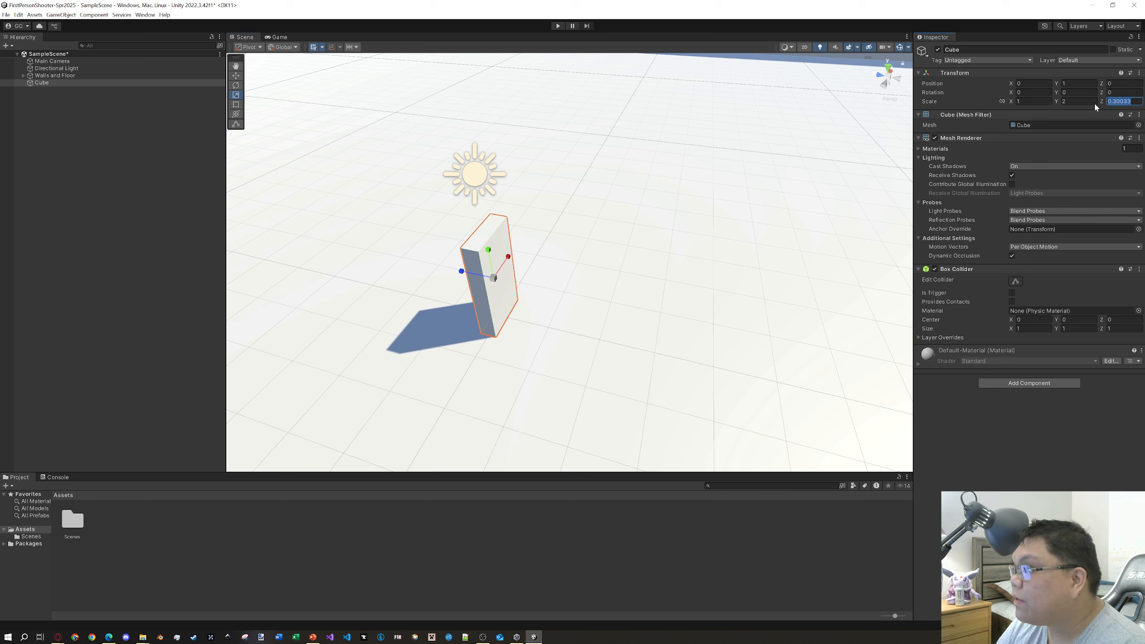
pyautogui.write('0.3')
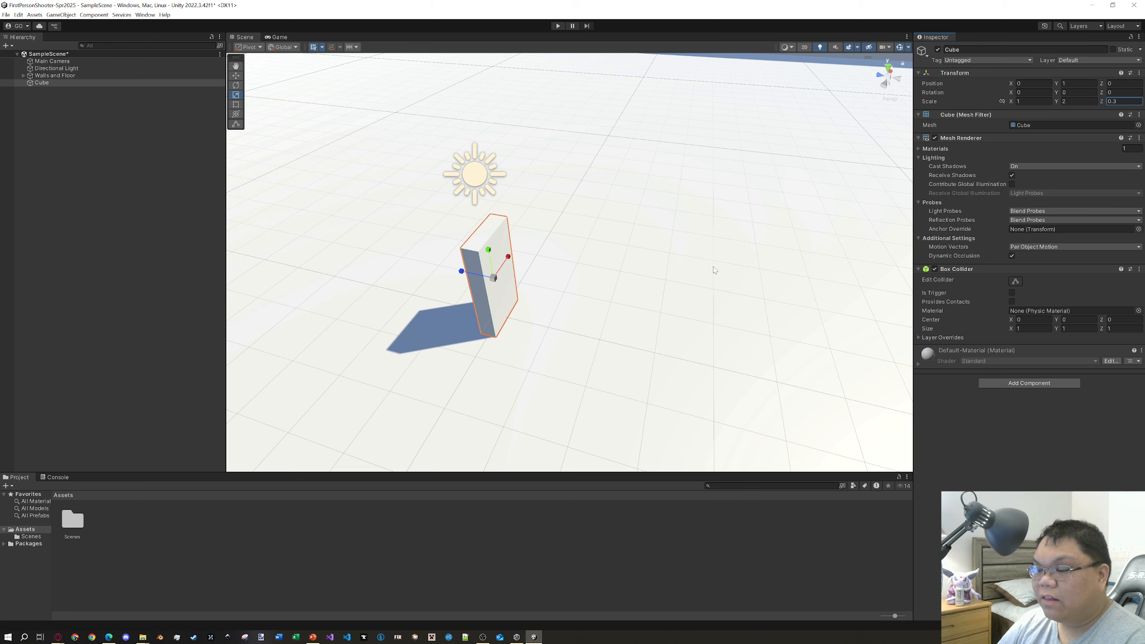
# - Stretch the thin cube along X with the Scale tool to a scale of about 33.54
pyautogui.click(237, 76)
pyautogui.scroll(-15, 570, 262)
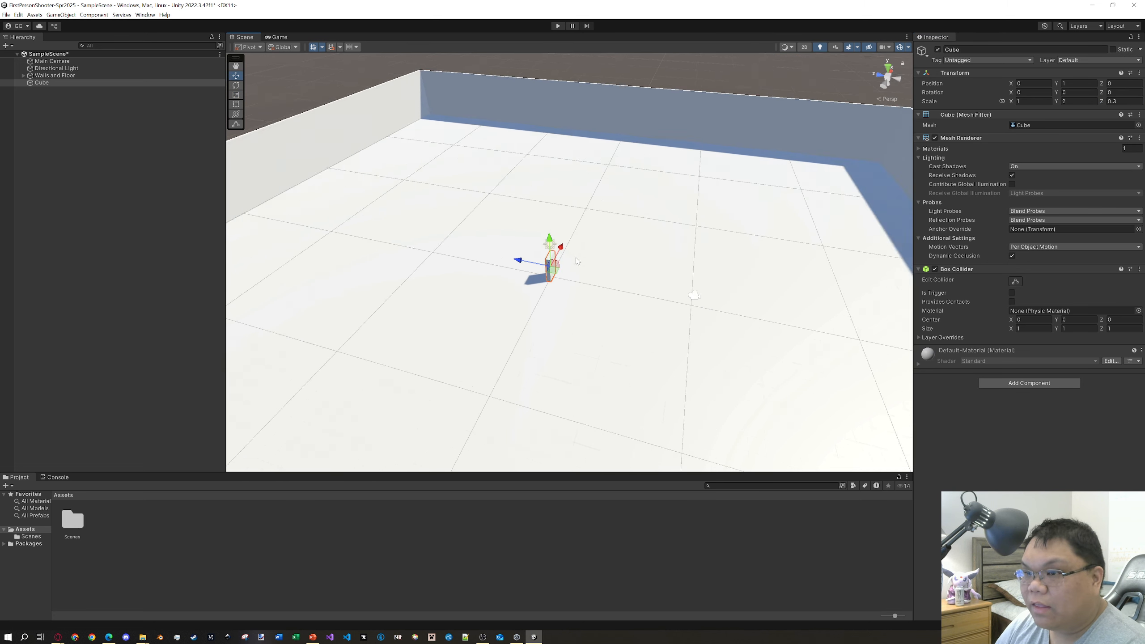
pyautogui.click(238, 96)
pyautogui.moveTo(565, 245); pyautogui.dragTo(805, 132)
# - Examine the stretched cube's length and height against the floor and outer walls from several angles
pyautogui.scroll(-3, 584, 349)
pyautogui.click(707, 121)
pyautogui.moveTo(644, 253); pyautogui.dragTo(829, 221, button='right')
pyautogui.moveTo(487, 333); pyautogui.dragTo(609, 312, button='middle')
pyautogui.scroll(5, 653, 316)
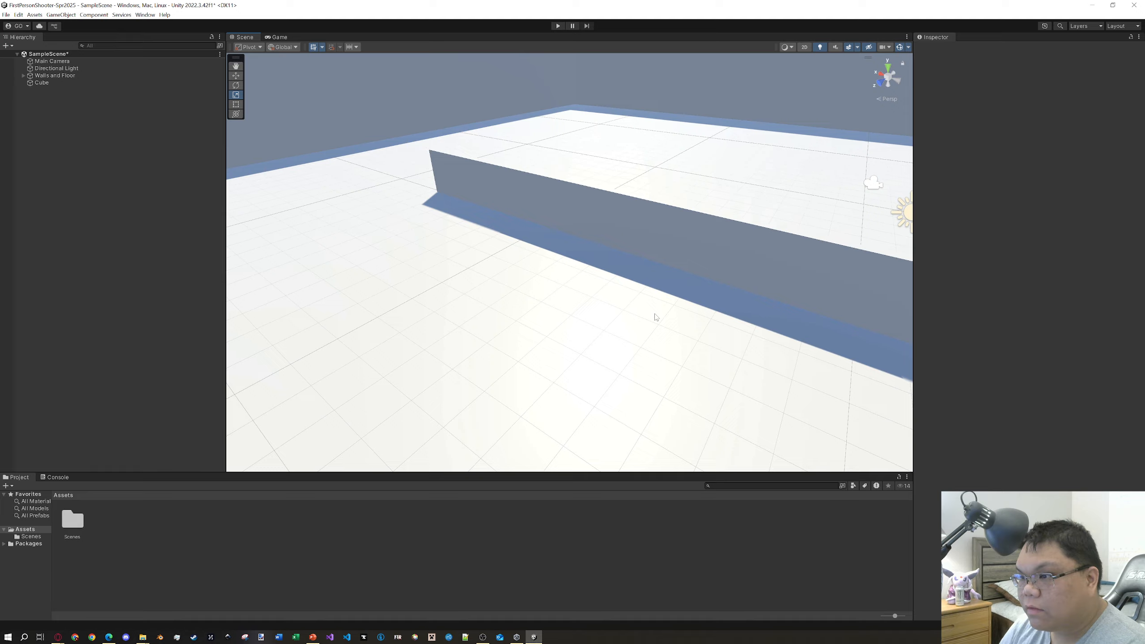
pyautogui.scroll(-5, 662, 319)
pyautogui.moveTo(717, 319); pyautogui.dragTo(613, 293, button='right')
pyautogui.press('d')
pyautogui.press('s')
pyautogui.scroll(5, 653, 255)
pyautogui.scroll(-5, 653, 258)
pyautogui.scroll(4, 650, 260)
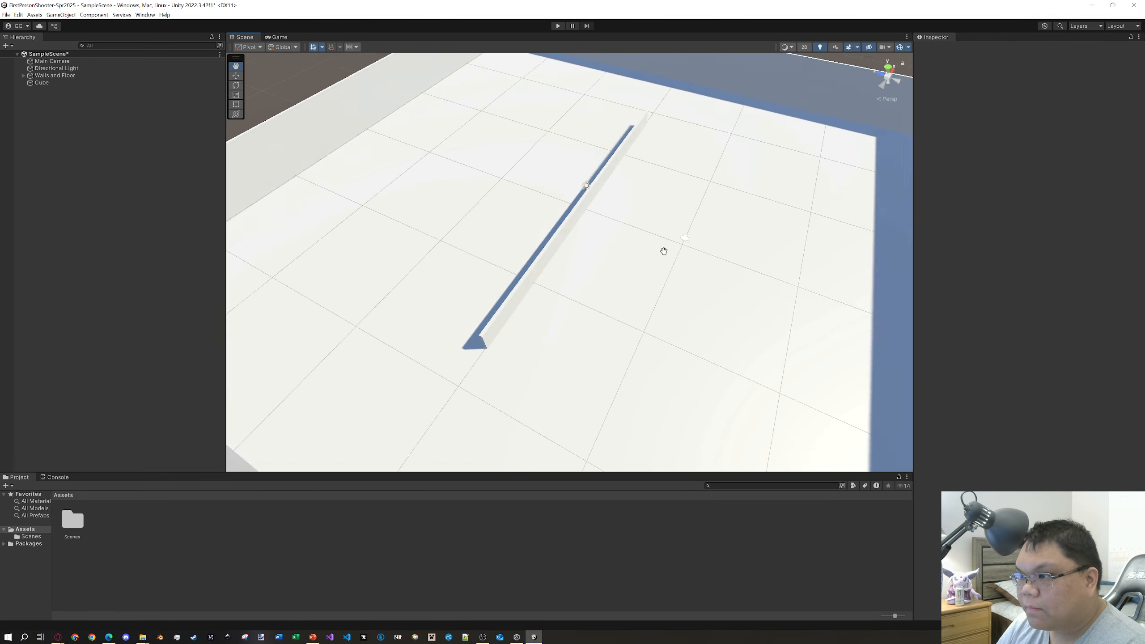
# - Duplicate the stretched cube and place the two pieces near opposite sides of the floor, one at about Z 19.9
pyautogui.click(522, 231)
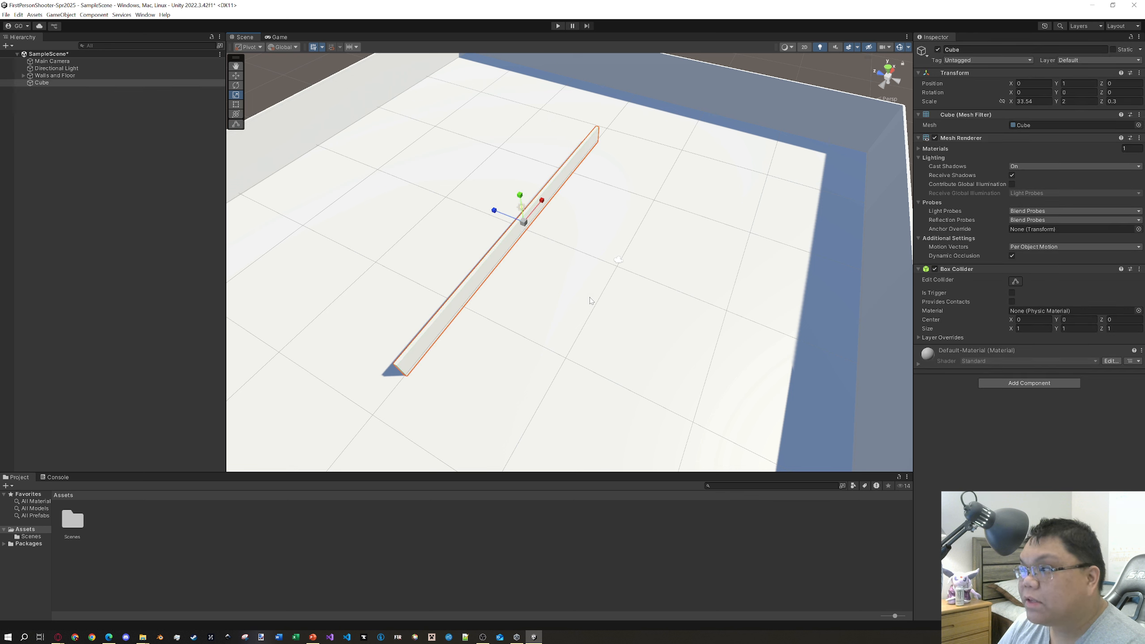
pyautogui.click(235, 76)
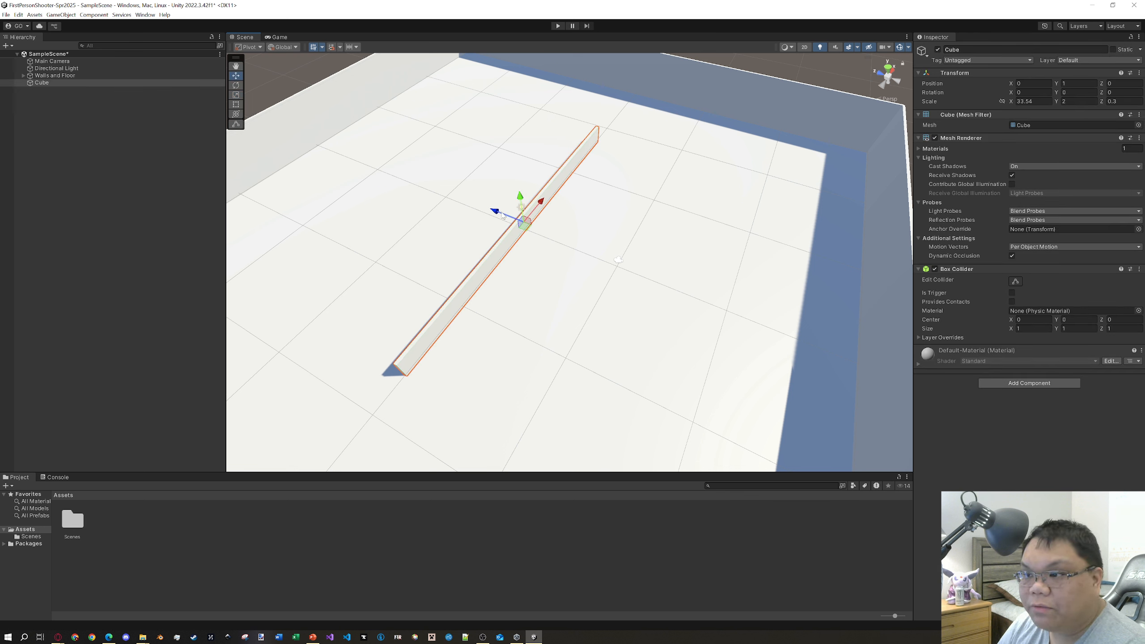
pyautogui.moveTo(498, 216); pyautogui.dragTo(717, 298)
pyautogui.hotkey('ctrl', 'd')
# - Rename both stretched cubes as Small Wall
pyautogui.keyDown('shift'); pyautogui.click(380, 167); pyautogui.keyUp('shift')
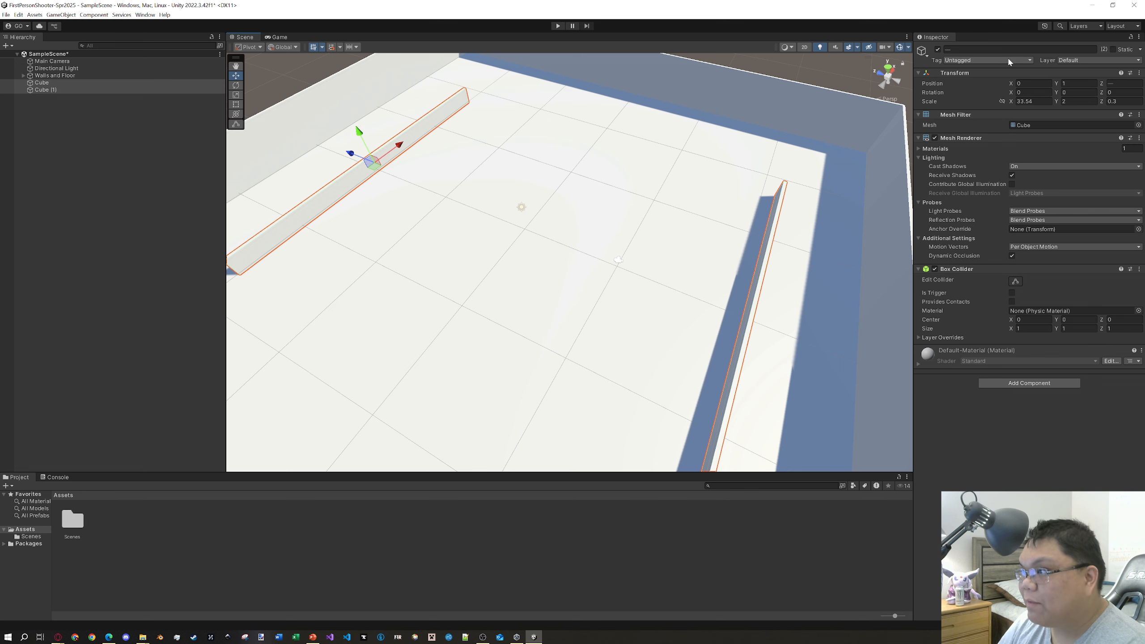
pyautogui.click(996, 50)
pyautogui.write('Small Wall')
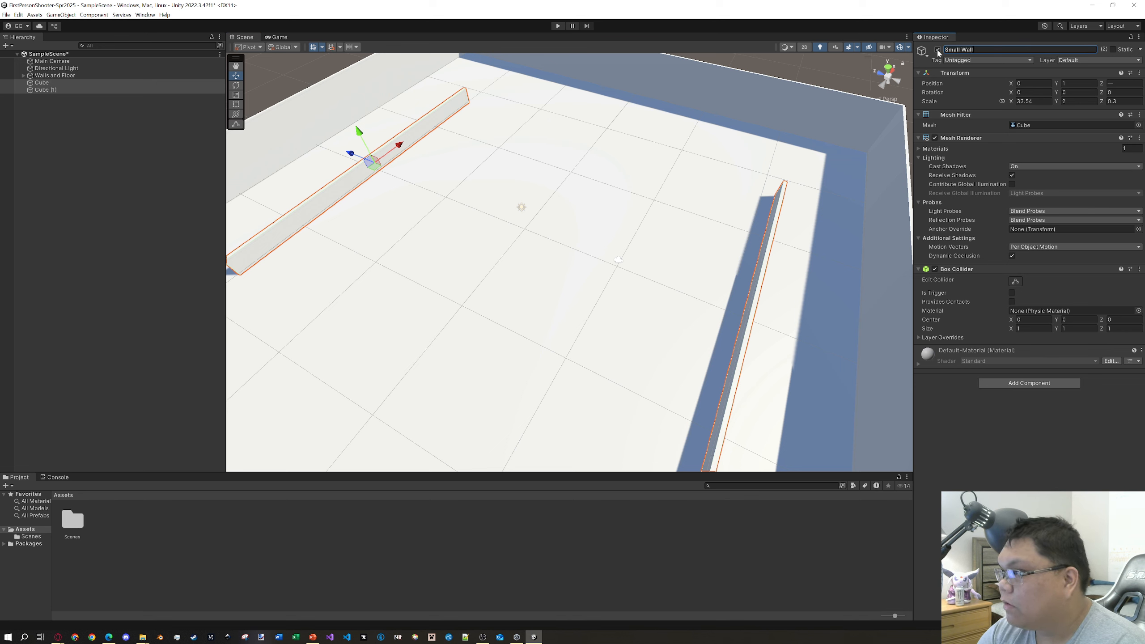
pyautogui.press('Return')
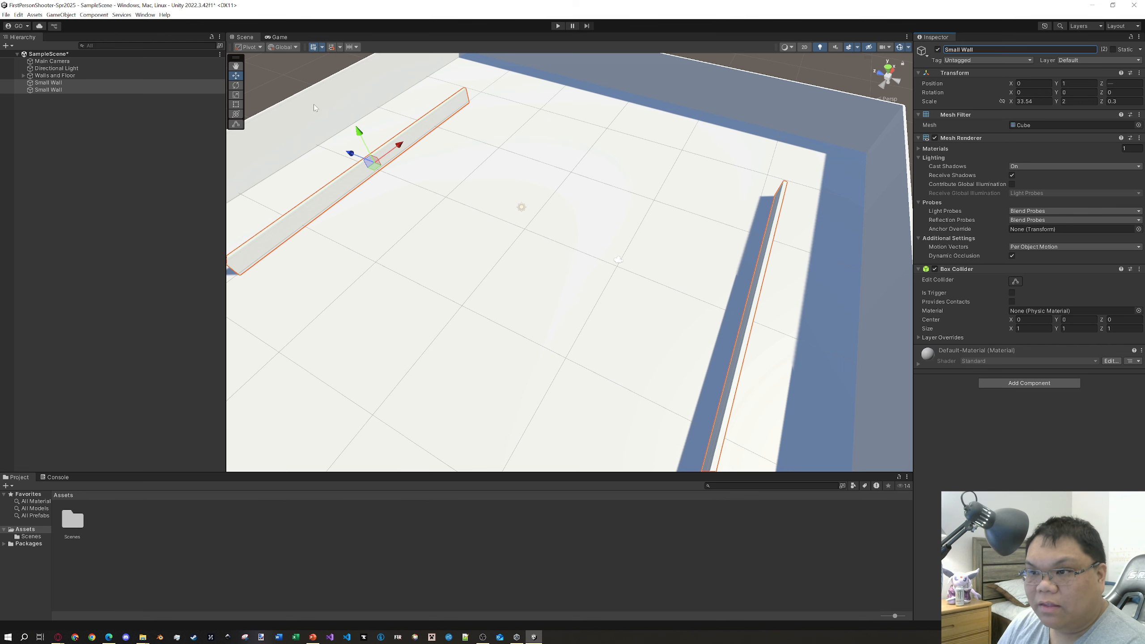
# - Duplicate the Small Wall at Z 19.9 and set the copy's Y rotation to -90
pyautogui.click(410, 118)
pyautogui.click(394, 156)
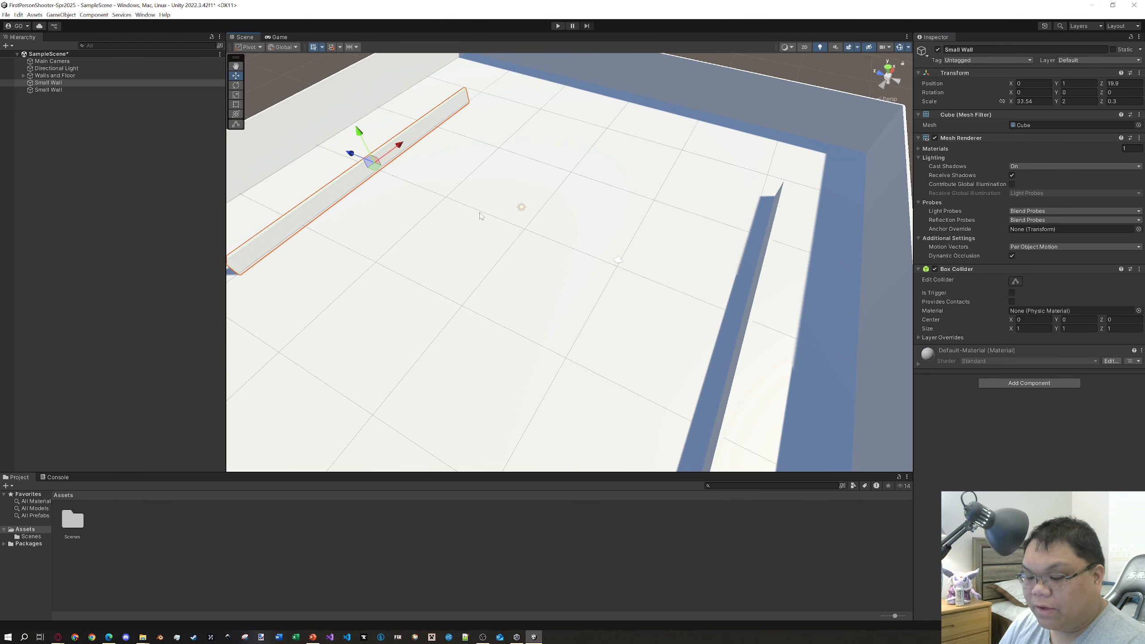
pyautogui.hotkey('ctrl', 'd')
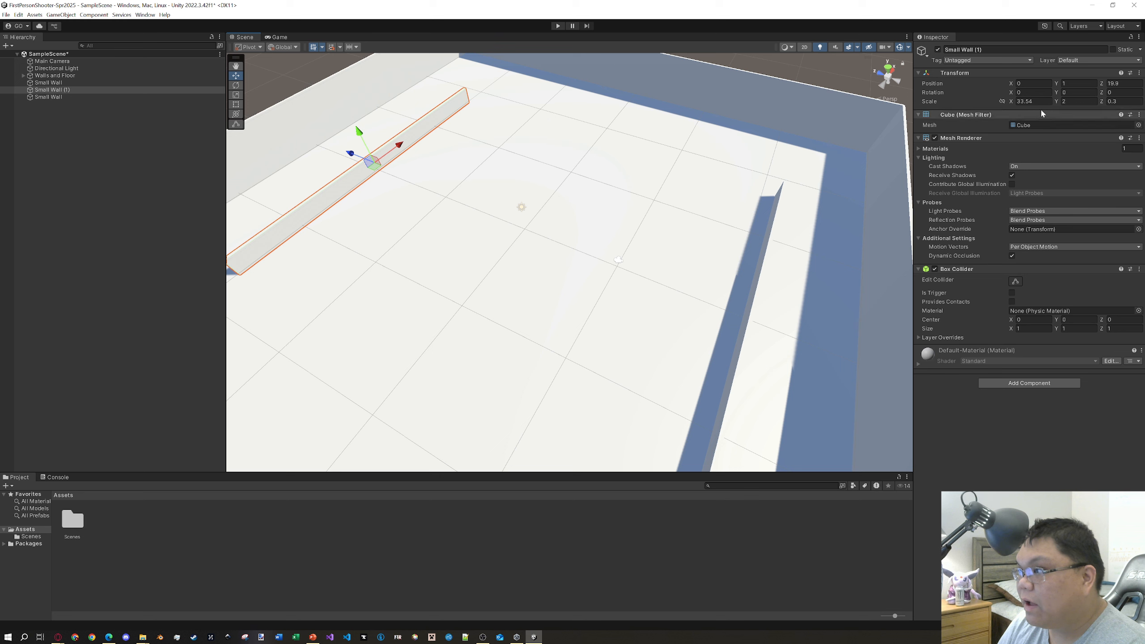
pyautogui.moveTo(1061, 96); pyautogui.dragTo(832, 356)
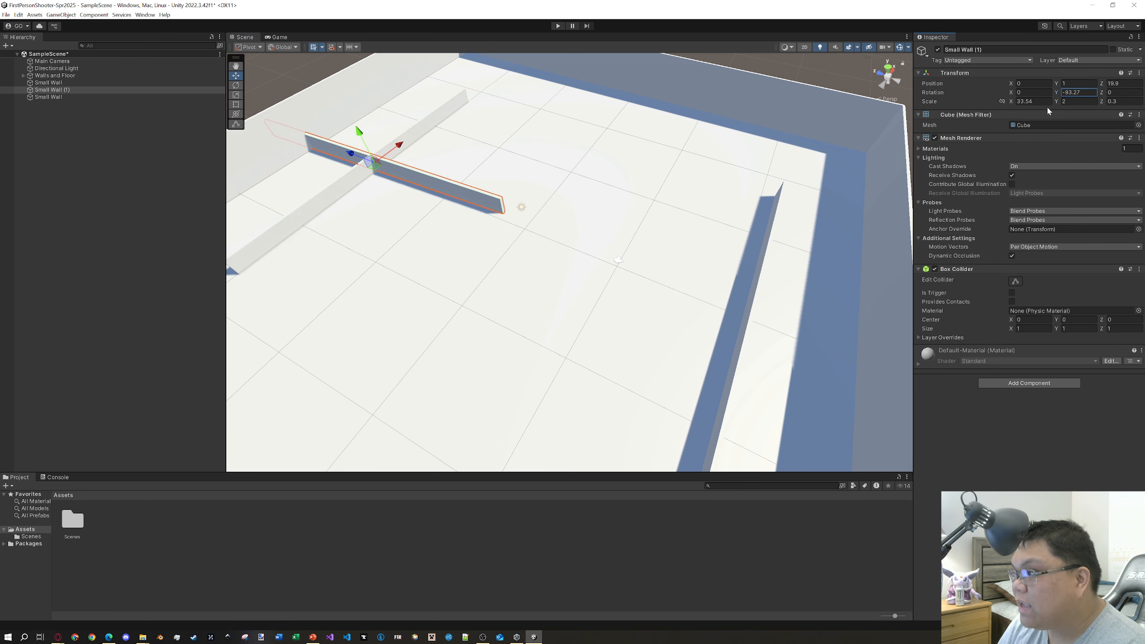
pyautogui.write('-90')
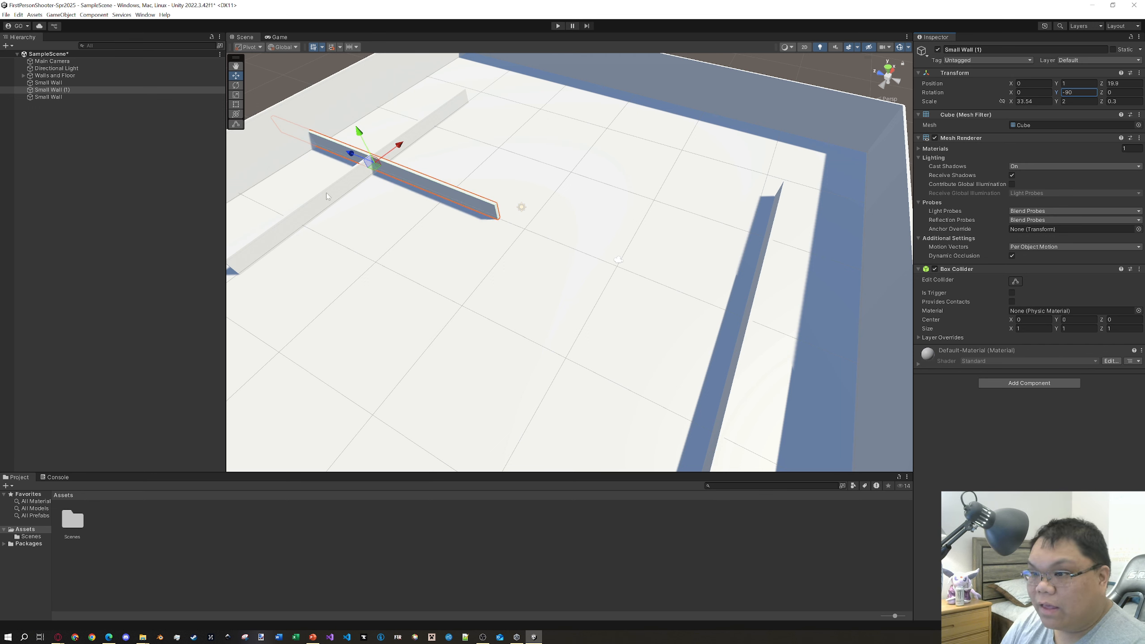
# - Move the rotated small wall along Z to about 3.08 so its end meets the Small Wall at Z 19.9
pyautogui.moveTo(351, 154); pyautogui.dragTo(473, 204)
pyautogui.scroll(-5, 501, 261)
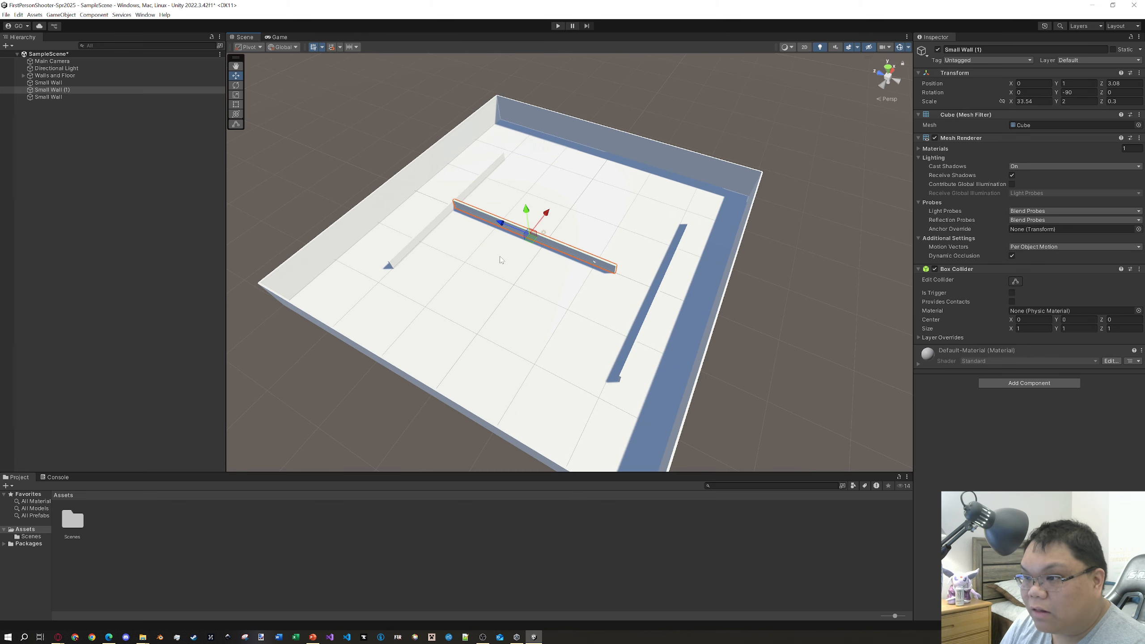
pyautogui.click(666, 275)
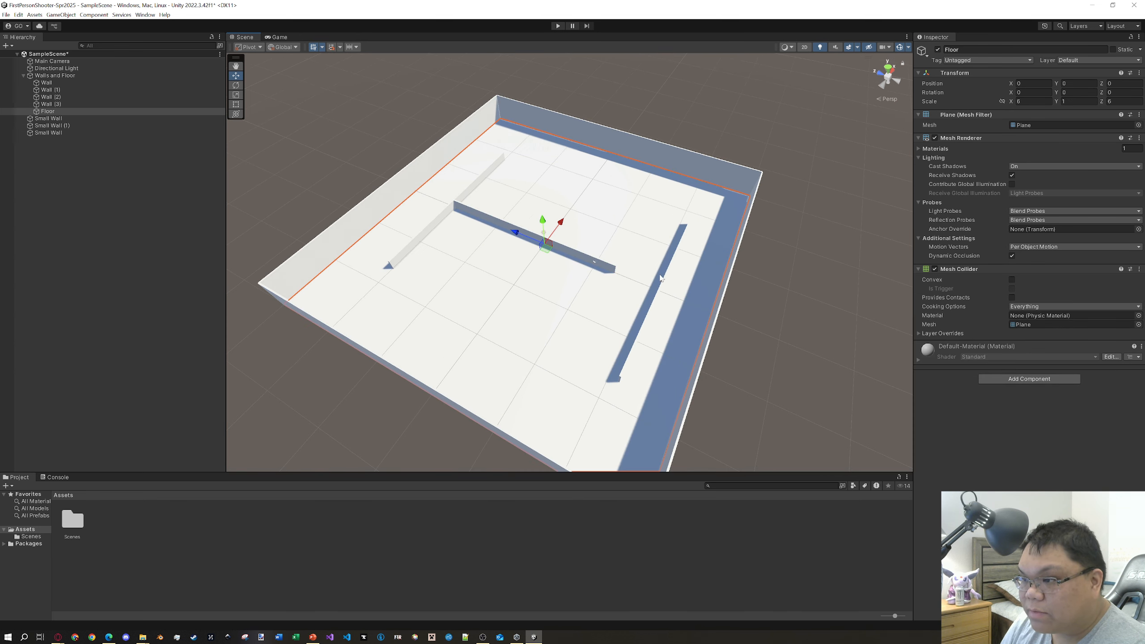
pyautogui.click(613, 268)
pyautogui.scroll(5, 657, 310)
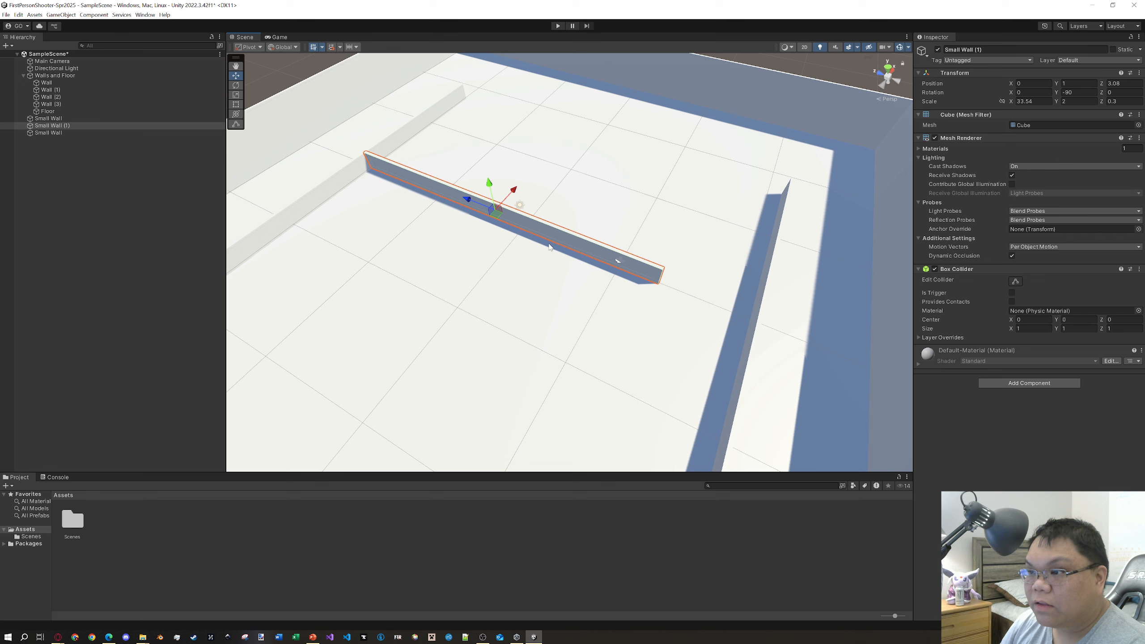
pyautogui.moveTo(473, 253); pyautogui.dragTo(563, 281, button='middle')
pyautogui.click(421, 213)
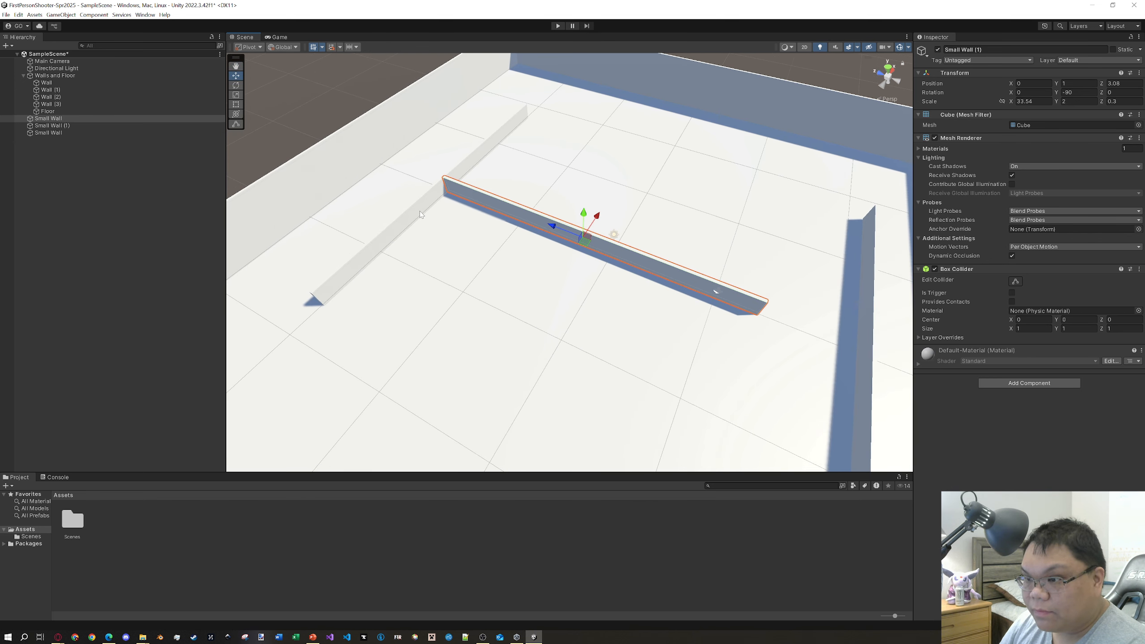
pyautogui.click(548, 235)
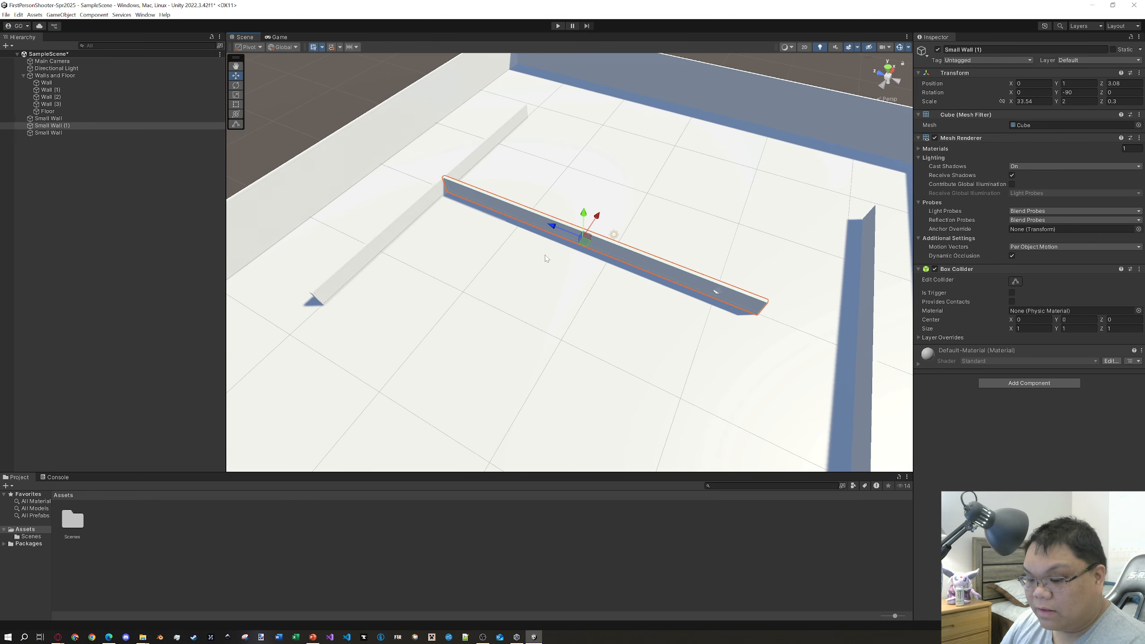
# - Duplicate the crosswise inner wall Small Wall (1) and move the copy to about X -16.62, Z 13.21
pyautogui.hotkey('ctrl', 'd')
pyautogui.moveTo(597, 217); pyautogui.dragTo(491, 354)
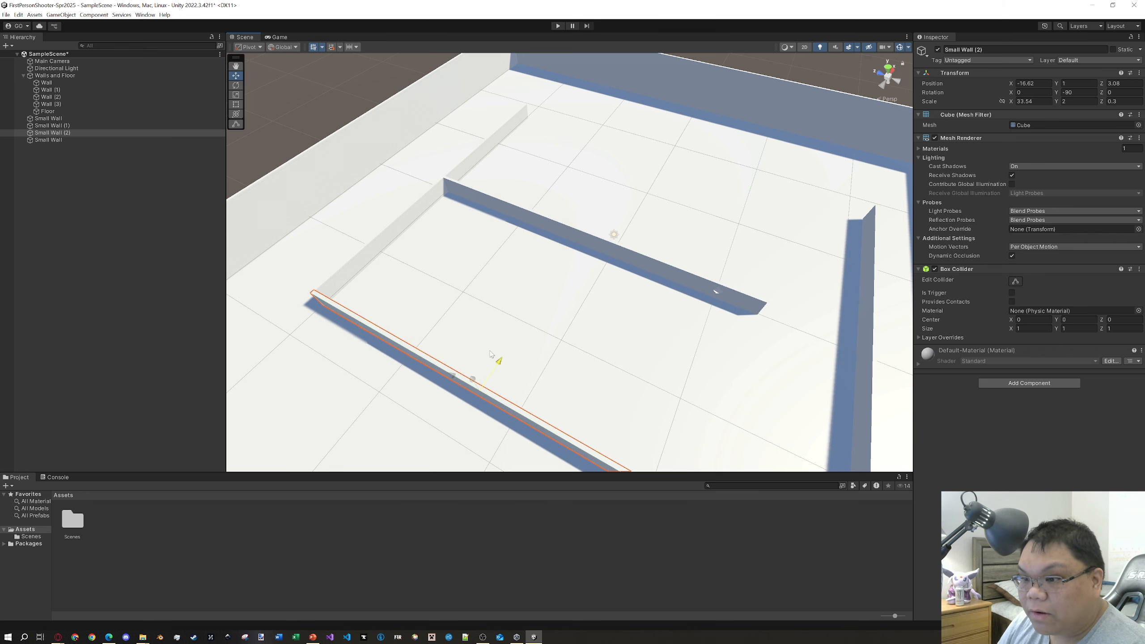
pyautogui.press('f')
pyautogui.moveTo(518, 216); pyautogui.dragTo(404, 190)
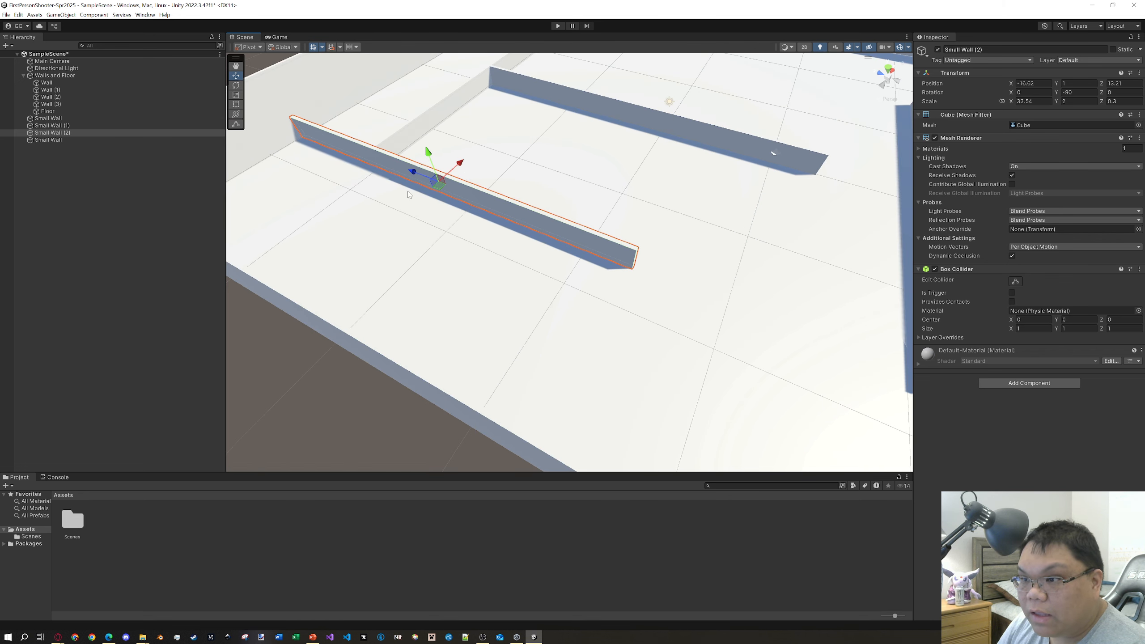
# - Duplicate the lengthwise Small Wall at Z 19.8 and move the copy to about X -13.21, Z -3.59
pyautogui.scroll(-5, 546, 215)
pyautogui.moveTo(635, 203); pyautogui.dragTo(661, 228, button='right')
pyautogui.moveTo(609, 91); pyautogui.dragTo(625, 248, button='middle')
pyautogui.scroll(3, 624, 248)
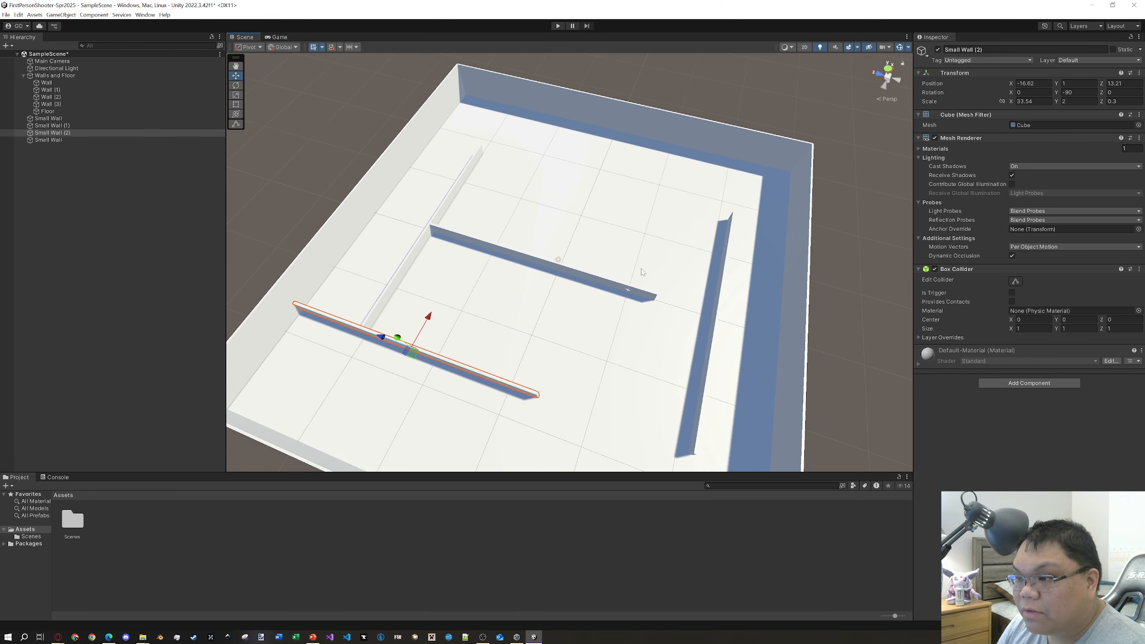
pyautogui.moveTo(638, 399); pyautogui.dragTo(643, 244, button='middle')
pyautogui.moveTo(509, 100); pyautogui.dragTo(552, 215, button='middle')
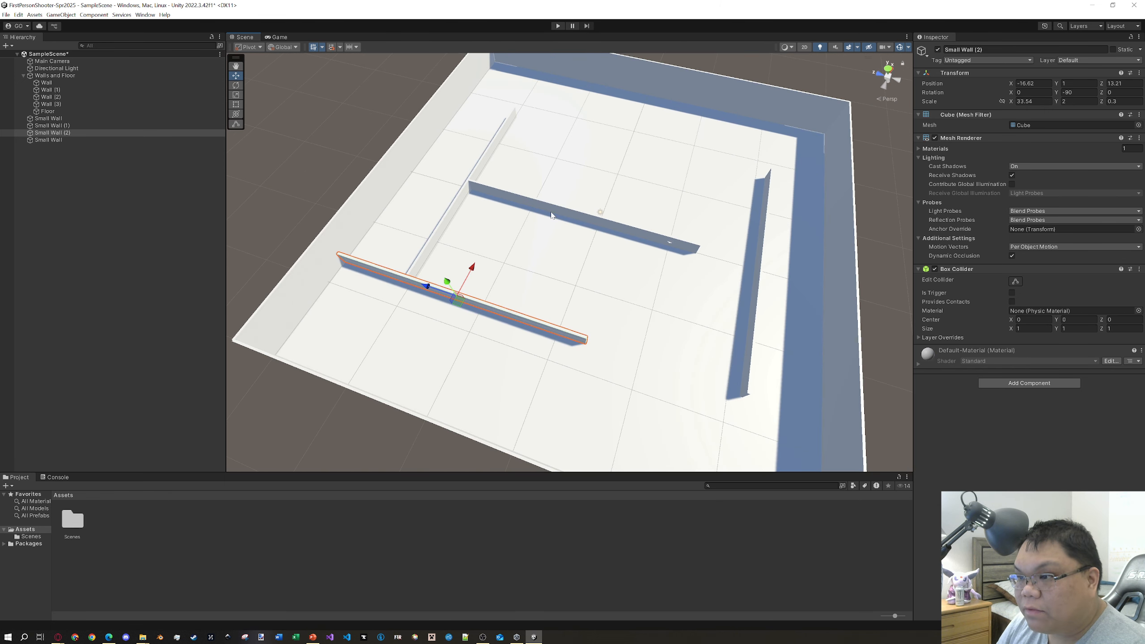
pyautogui.click(453, 212)
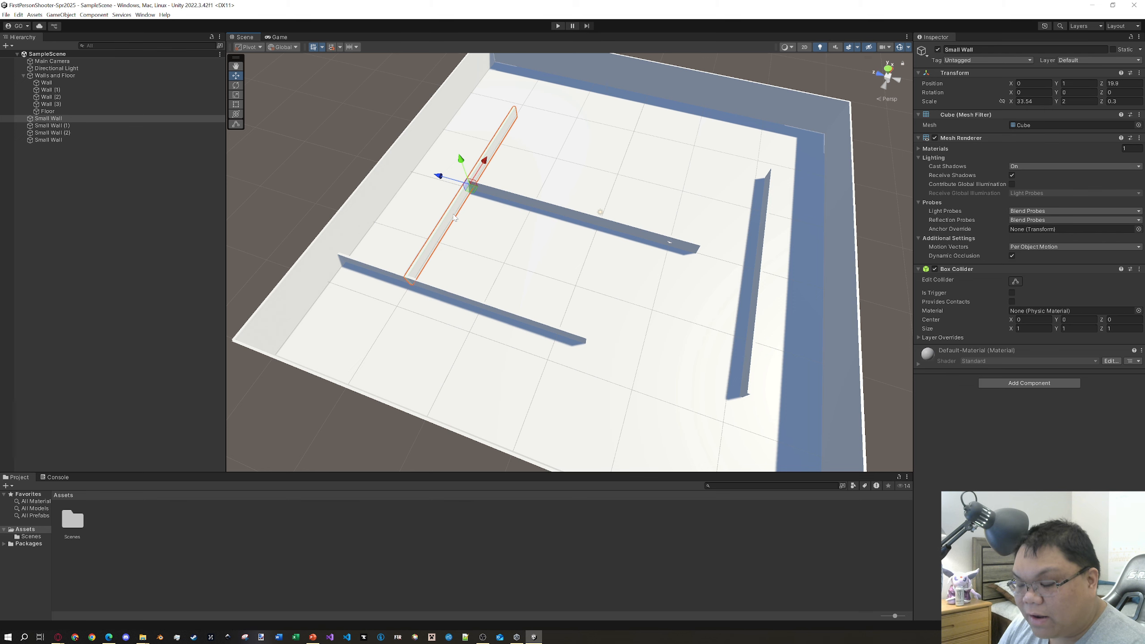
pyautogui.hotkey('ctrl', 'd')
pyautogui.moveTo(438, 176); pyautogui.dragTo(625, 291)
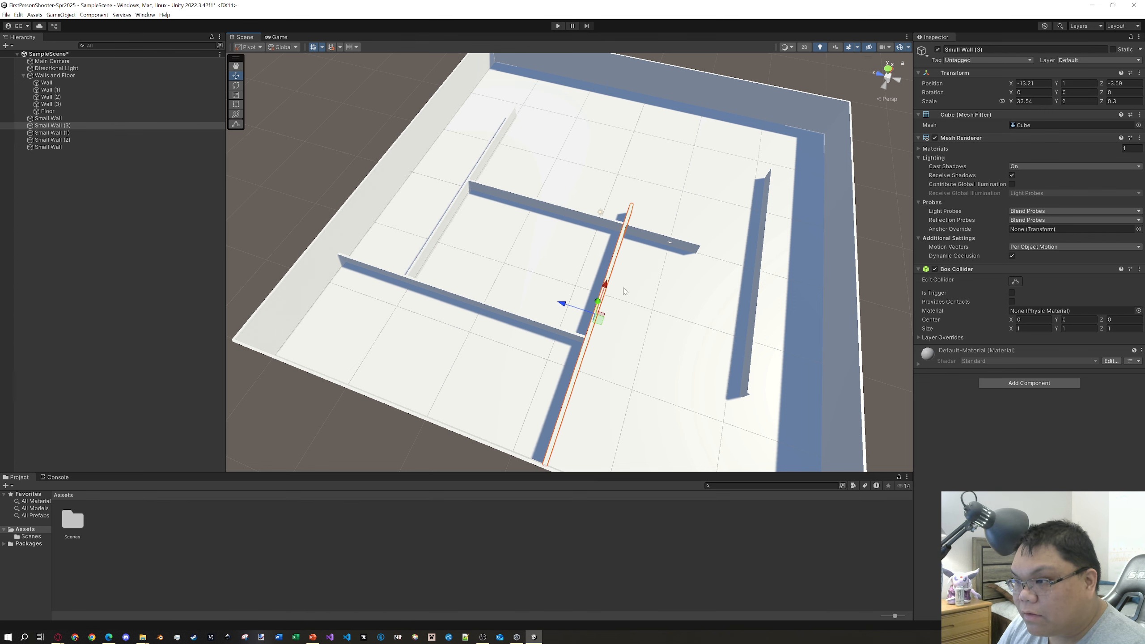
# - Shorten Small Wall (3) to an X scale of about 18.83 and shift it along X to about -16.24
pyautogui.moveTo(695, 258); pyautogui.dragTo(670, 234, button='middle')
pyautogui.click(238, 97)
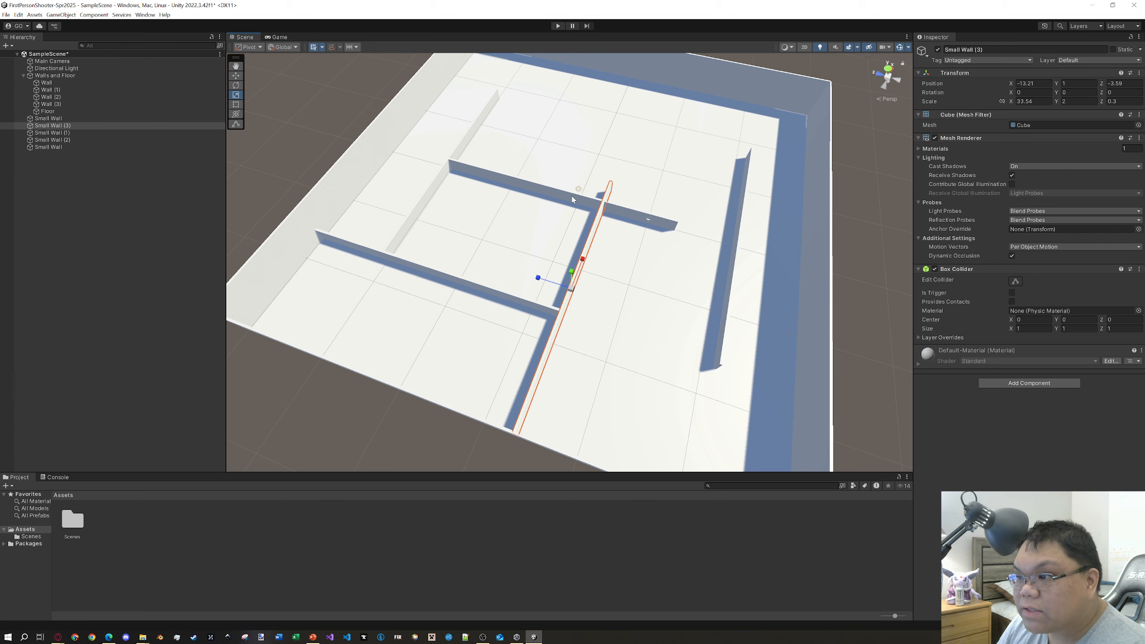
pyautogui.moveTo(589, 261); pyautogui.dragTo(584, 280)
pyautogui.click(236, 75)
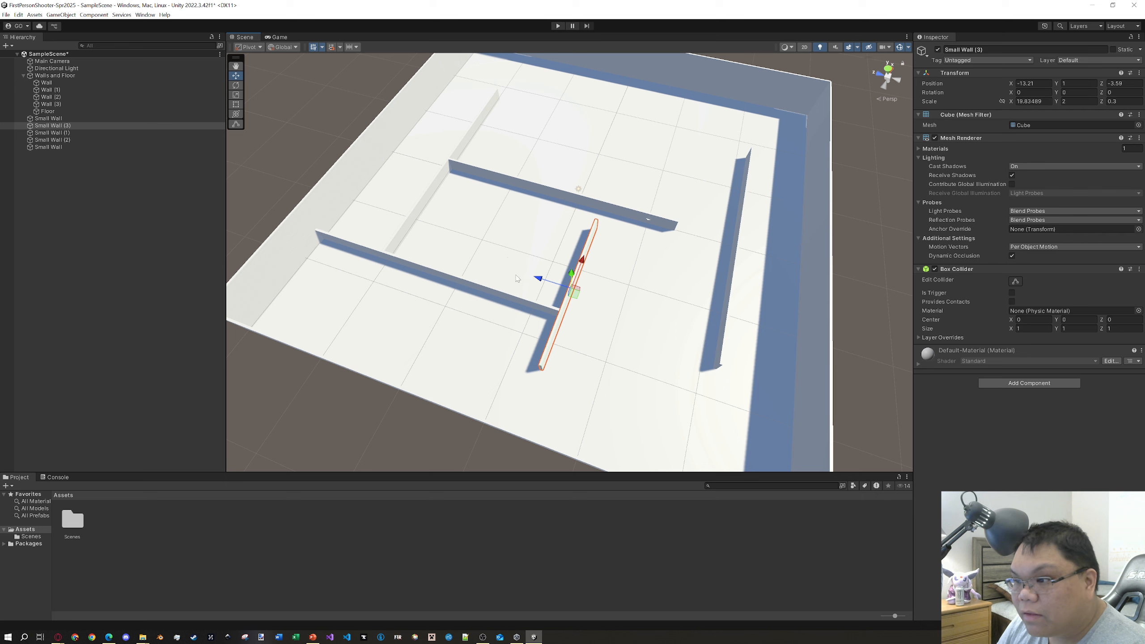
pyautogui.moveTo(581, 272); pyautogui.dragTo(571, 294)
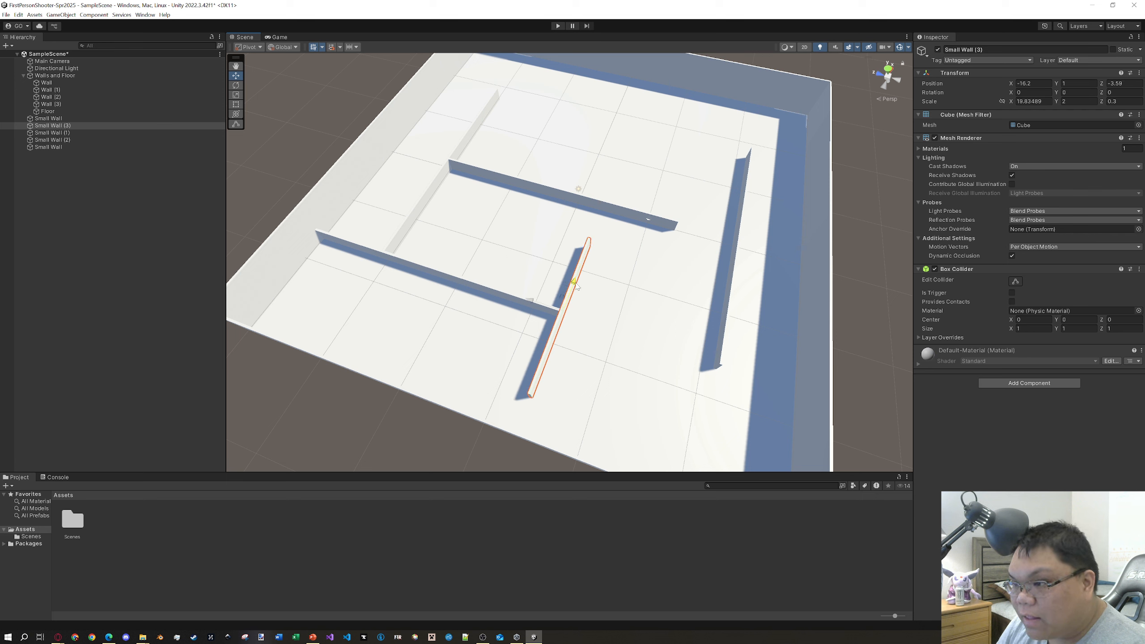
# - Duplicate Small Wall (2), shorten the copy to an X scale of about 25.43 and place it at about X -26.19, Z 13.61
pyautogui.click(485, 293)
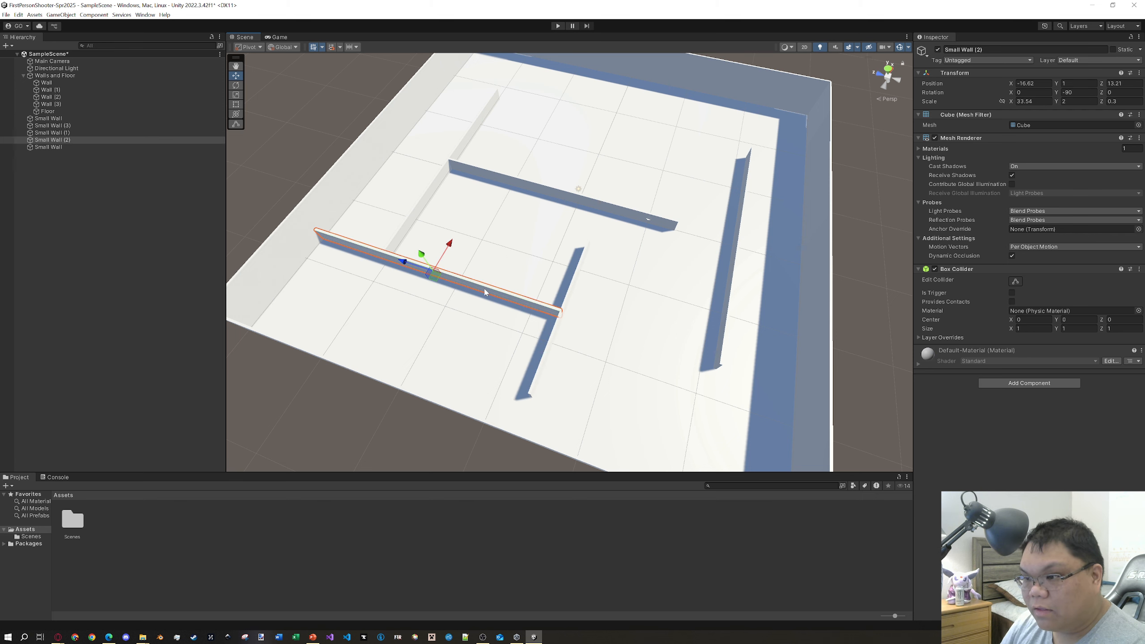
pyautogui.hotkey('ctrl', 'd')
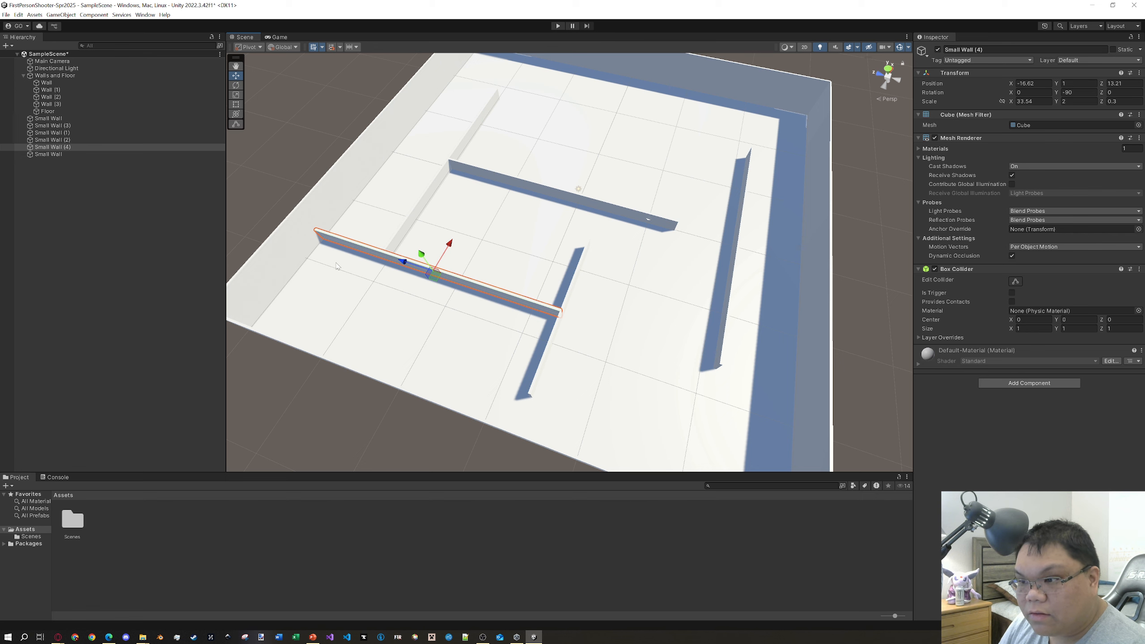
pyautogui.click(236, 96)
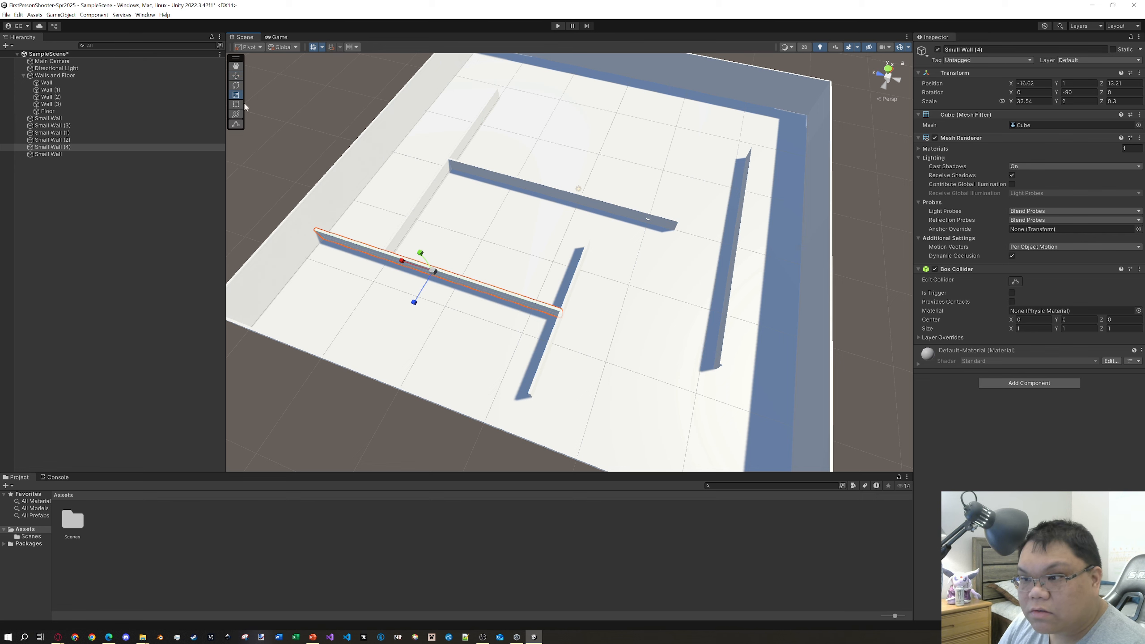
pyautogui.moveTo(407, 263); pyautogui.dragTo(425, 365)
pyautogui.press('w')
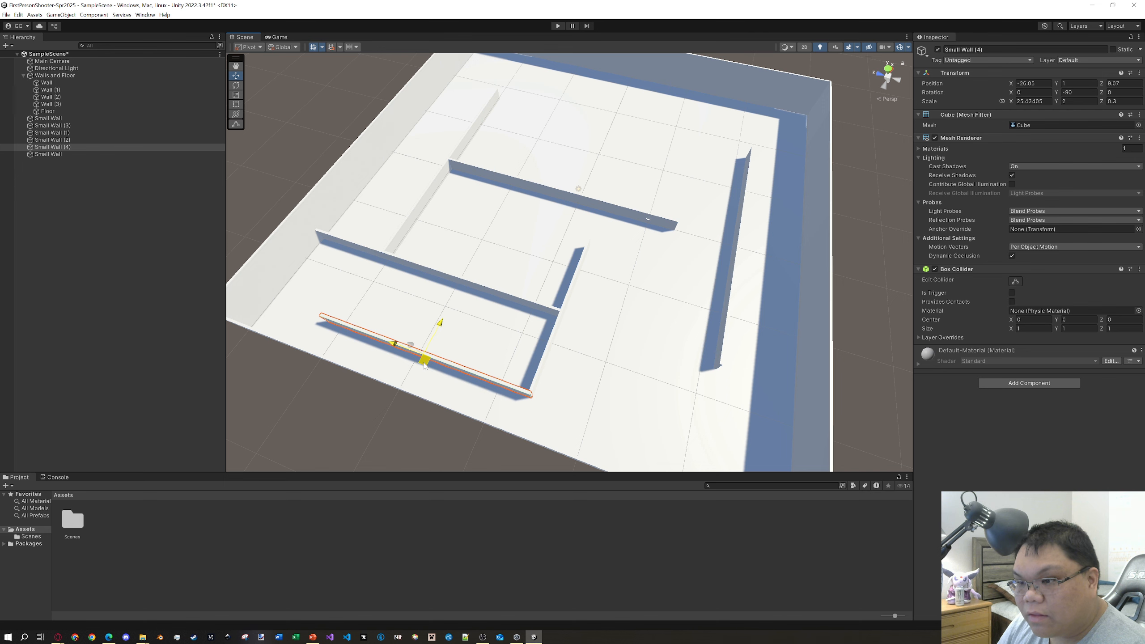
pyautogui.moveTo(424, 365); pyautogui.dragTo(384, 354)
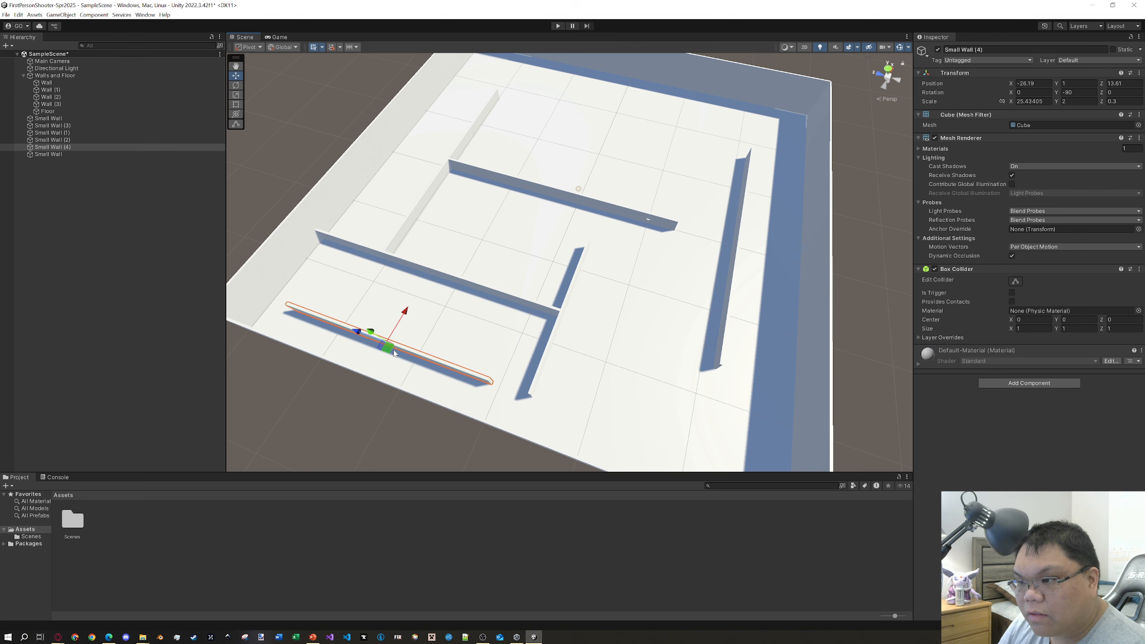
# - Duplicate Small Wall (3), shrink the copy to an X scale of about 8.64 and place it at about X -21.05, Z 13.58
pyautogui.click(552, 334)
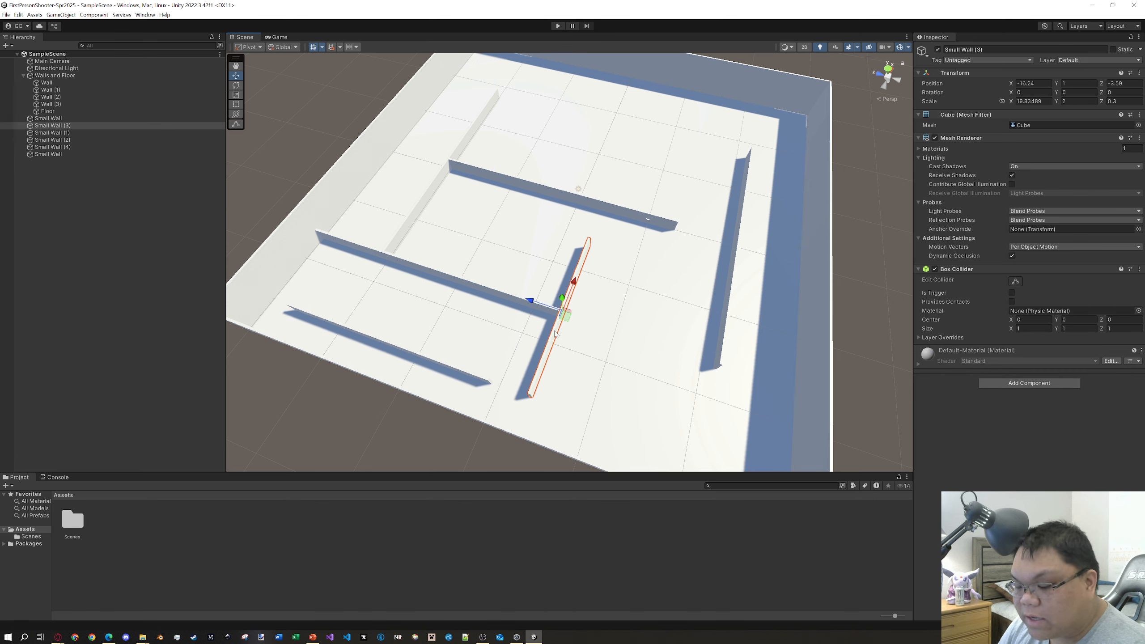
pyautogui.hotkey('ctrl', 'd')
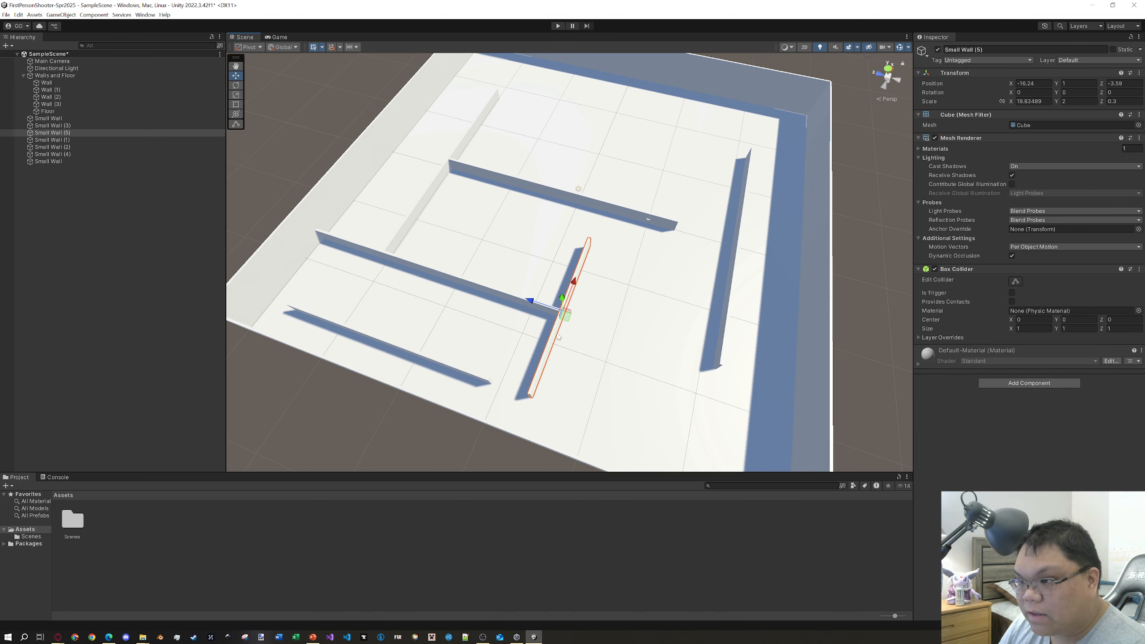
pyautogui.click(235, 95)
pyautogui.moveTo(574, 281); pyautogui.dragTo(410, 305)
pyautogui.click(236, 75)
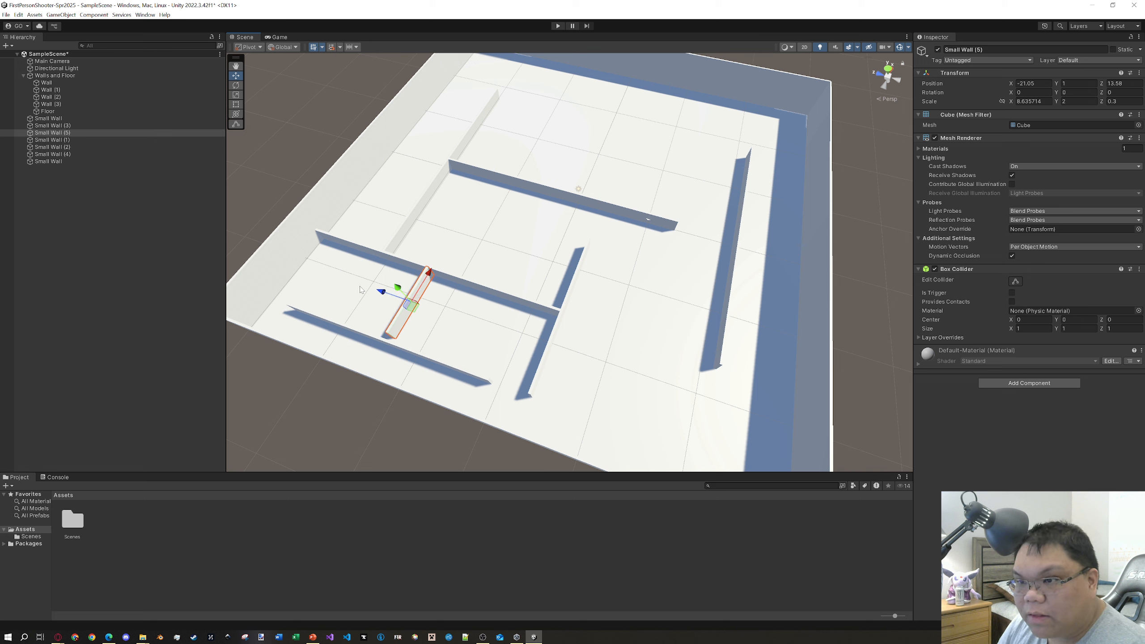
# - Lengthen the short connecting wall to an X scale of about 9.67 and move it to about X -21.58, Z 13.62
pyautogui.click(236, 94)
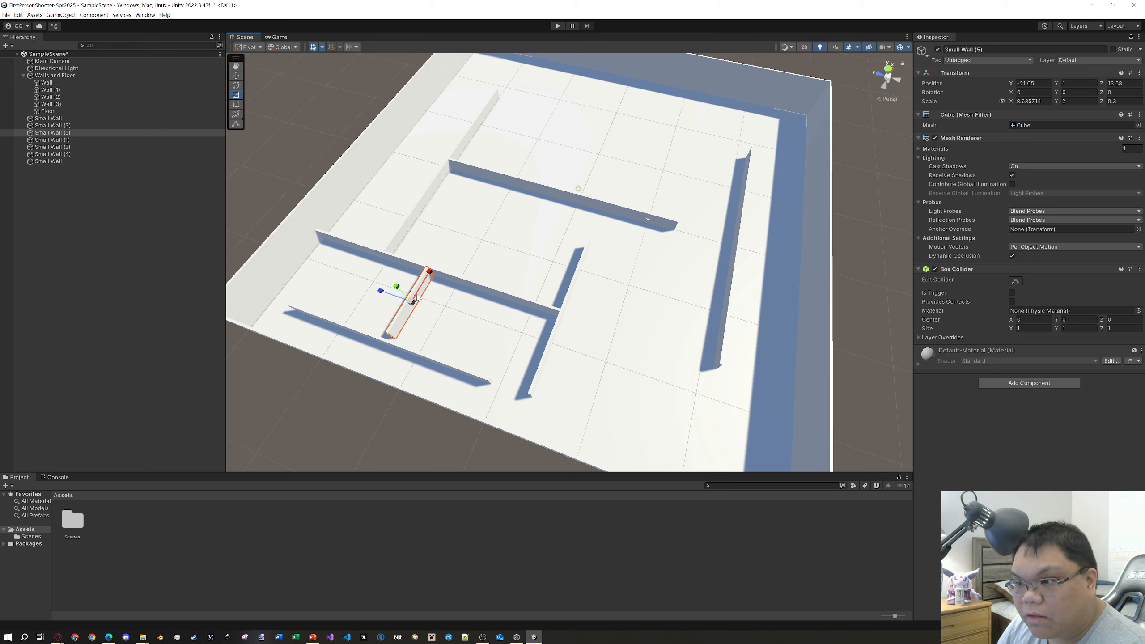
pyautogui.moveTo(429, 271); pyautogui.dragTo(429, 271)
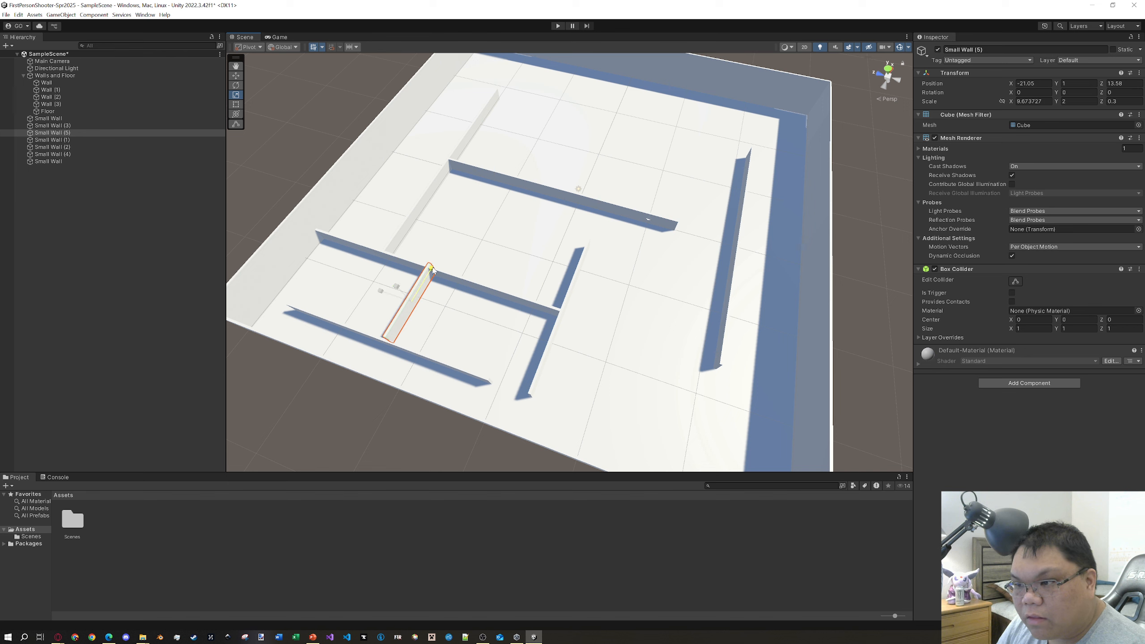
pyautogui.press('w')
pyautogui.moveTo(415, 309); pyautogui.dragTo(411, 312)
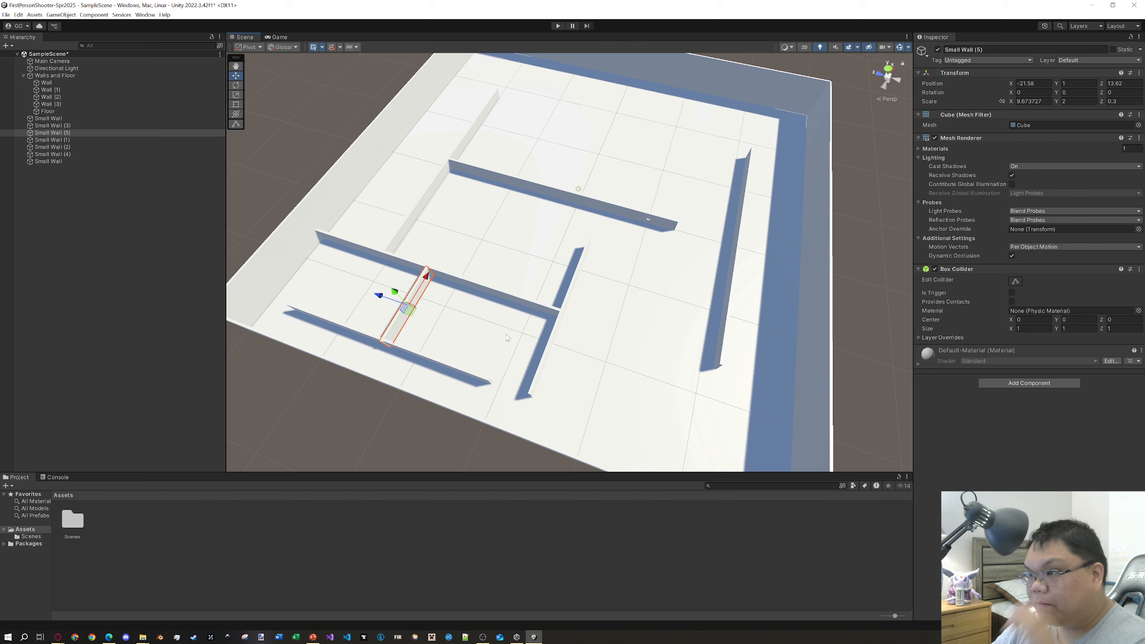
# - Shift Small Wall and the crosswise Small Wall (1) together along Z, slightly away from the near outer side wall
pyautogui.moveTo(502, 300); pyautogui.dragTo(521, 308, button='right')
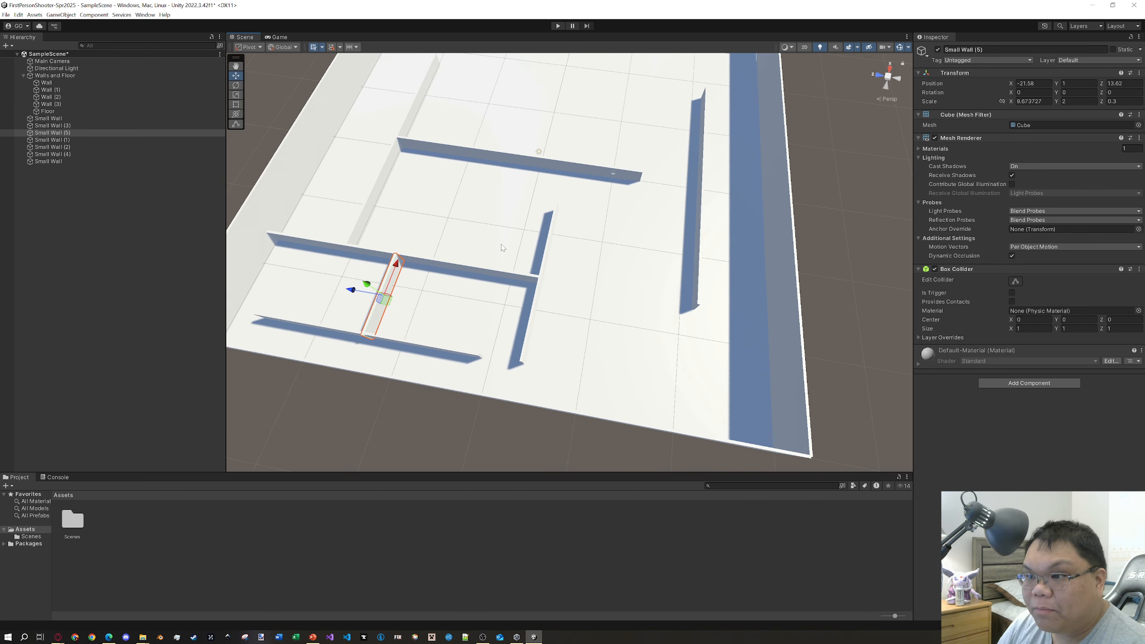
pyautogui.moveTo(504, 247); pyautogui.dragTo(531, 269, button='middle')
pyautogui.click(537, 272)
pyautogui.keyDown('shift'); pyautogui.click(456, 255); pyautogui.keyUp('shift')
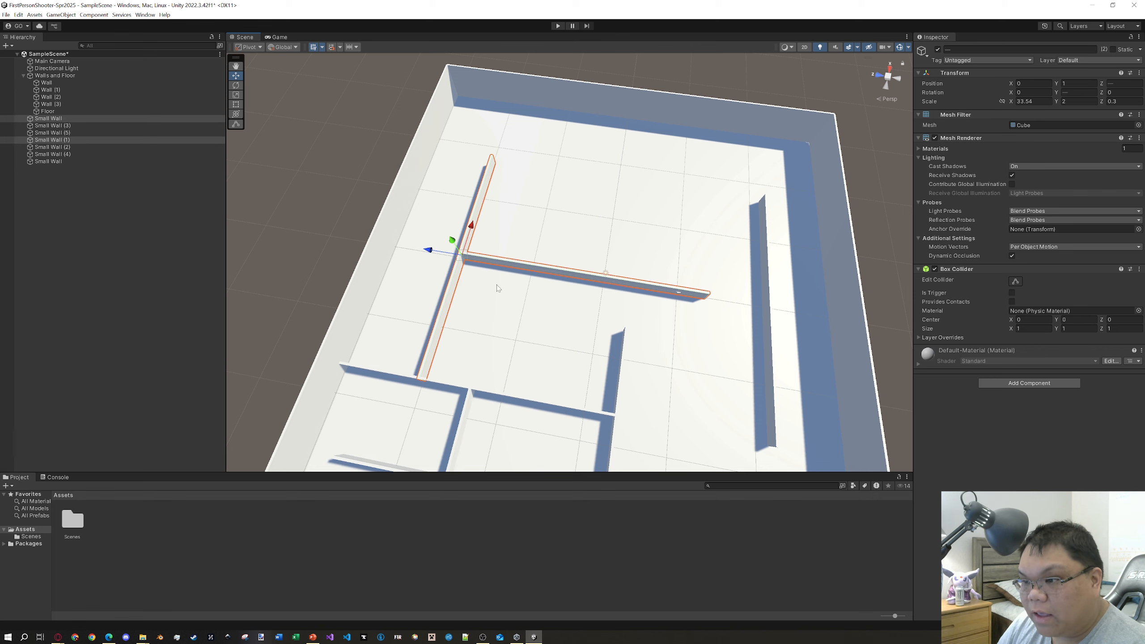
pyautogui.moveTo(430, 253); pyautogui.dragTo(453, 267)
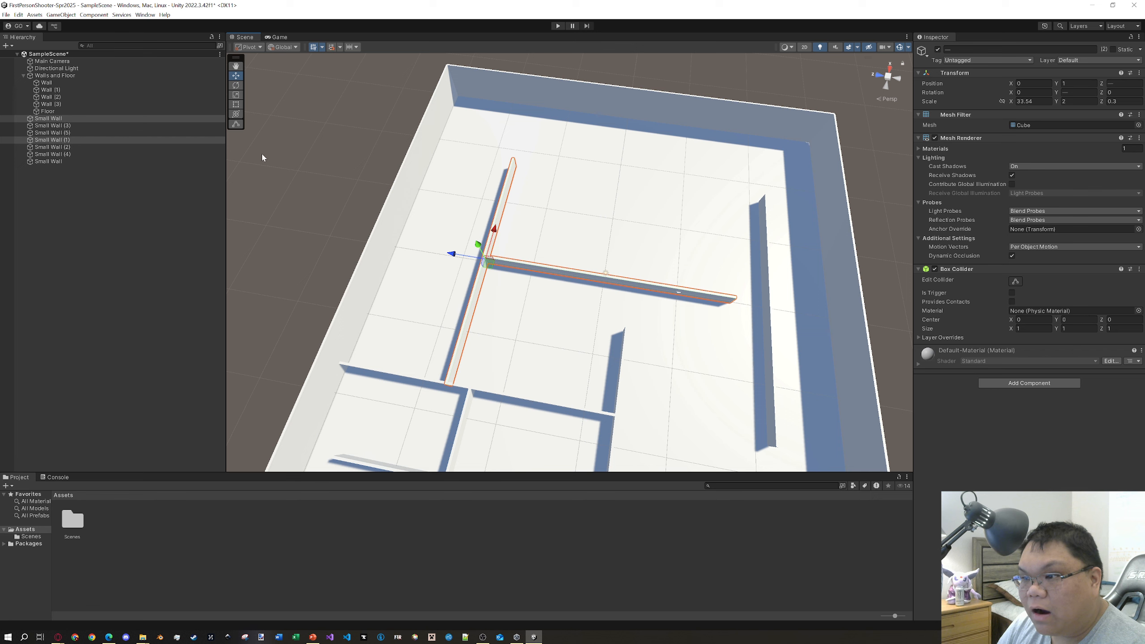
pyautogui.click(282, 158)
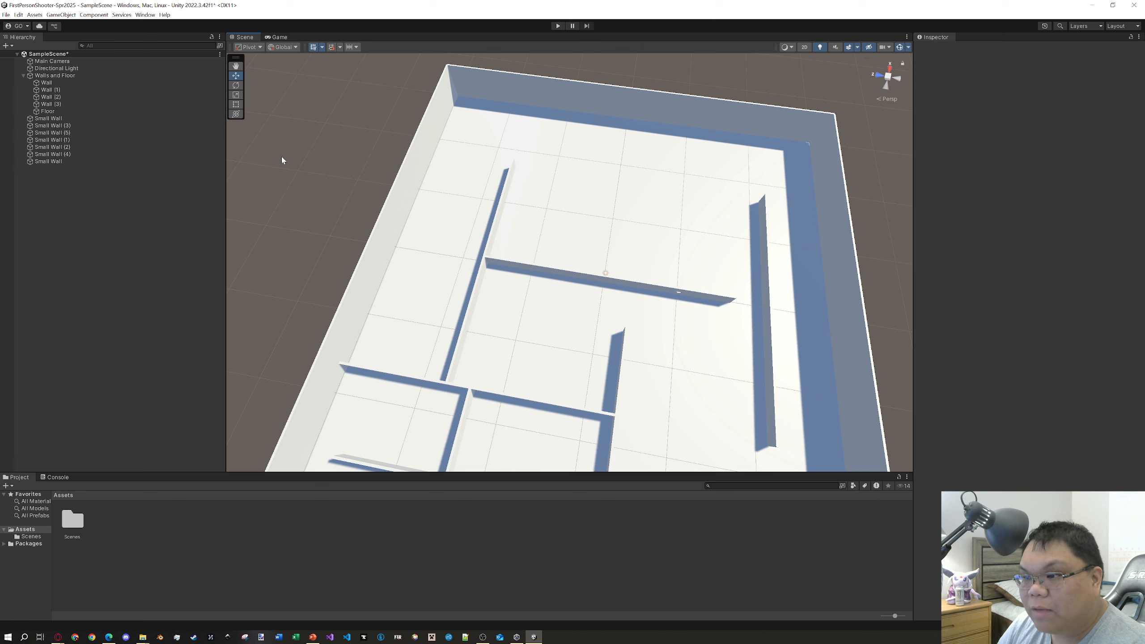
pyautogui.click(462, 422)
pyautogui.moveTo(462, 423); pyautogui.dragTo(550, 287, button='right')
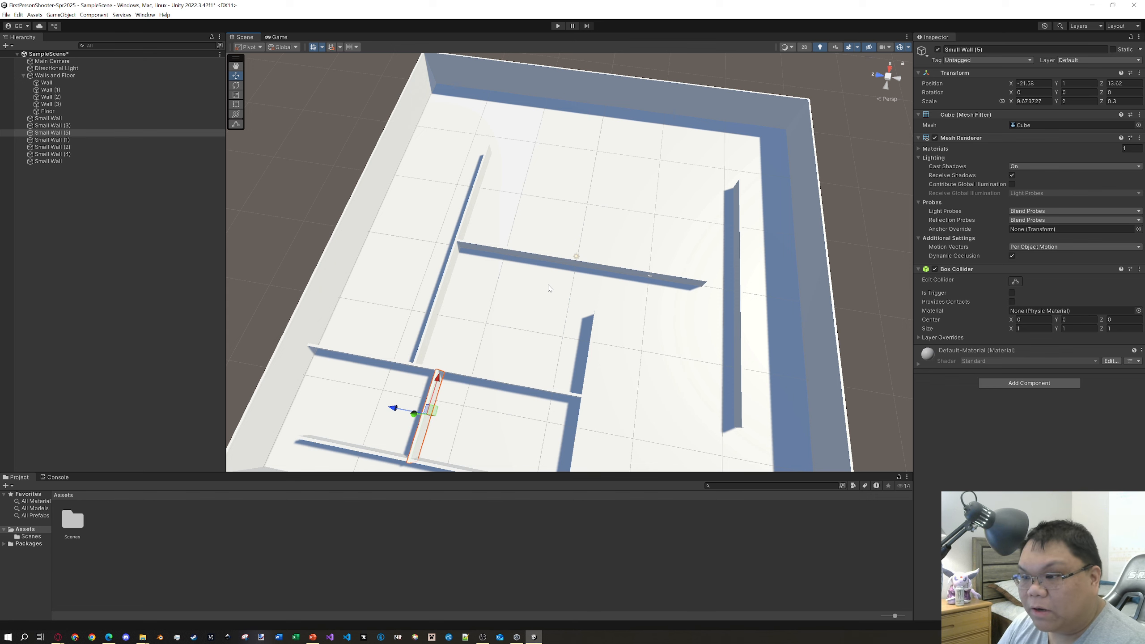
pyautogui.scroll(-6, 586, 357)
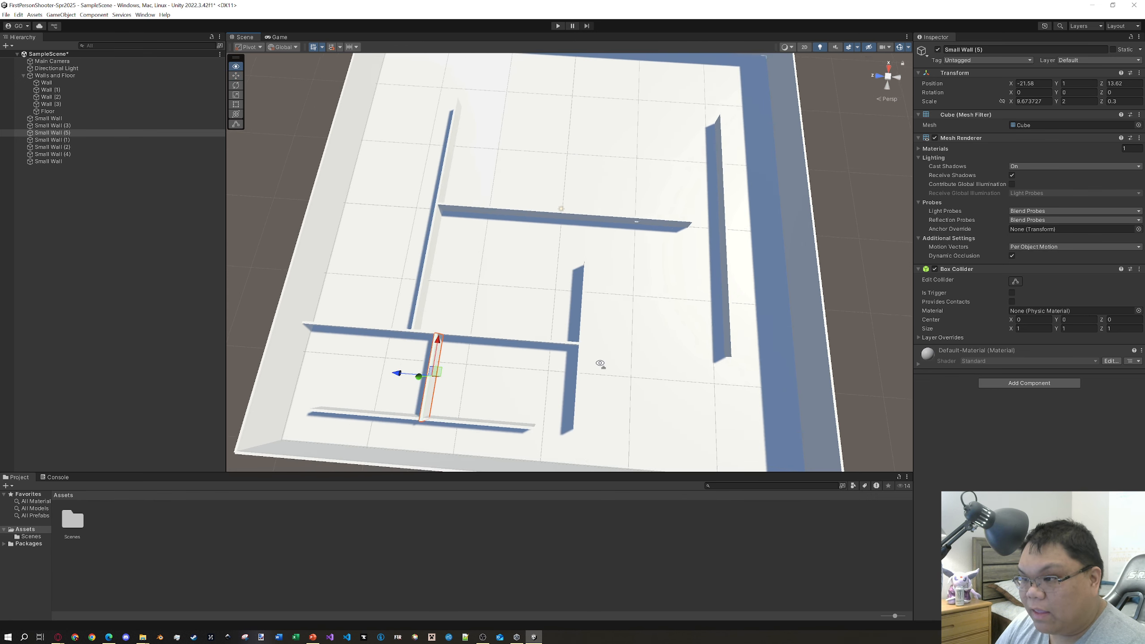
pyautogui.scroll(1, 592, 268)
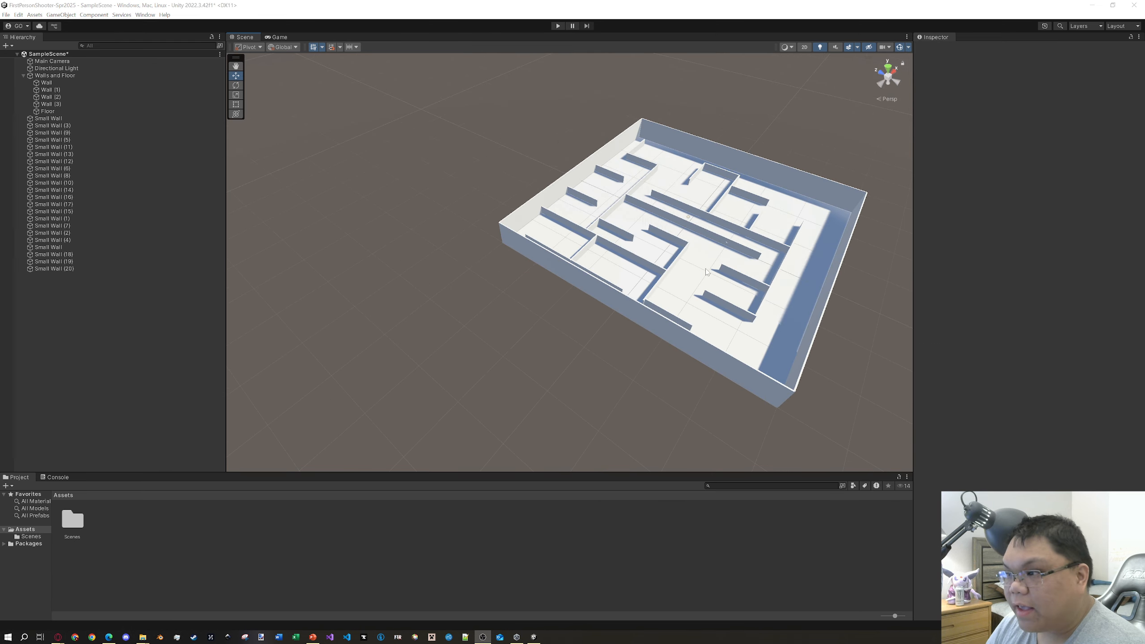
pyautogui.moveTo(706, 272); pyautogui.dragTo(659, 317, button='right')
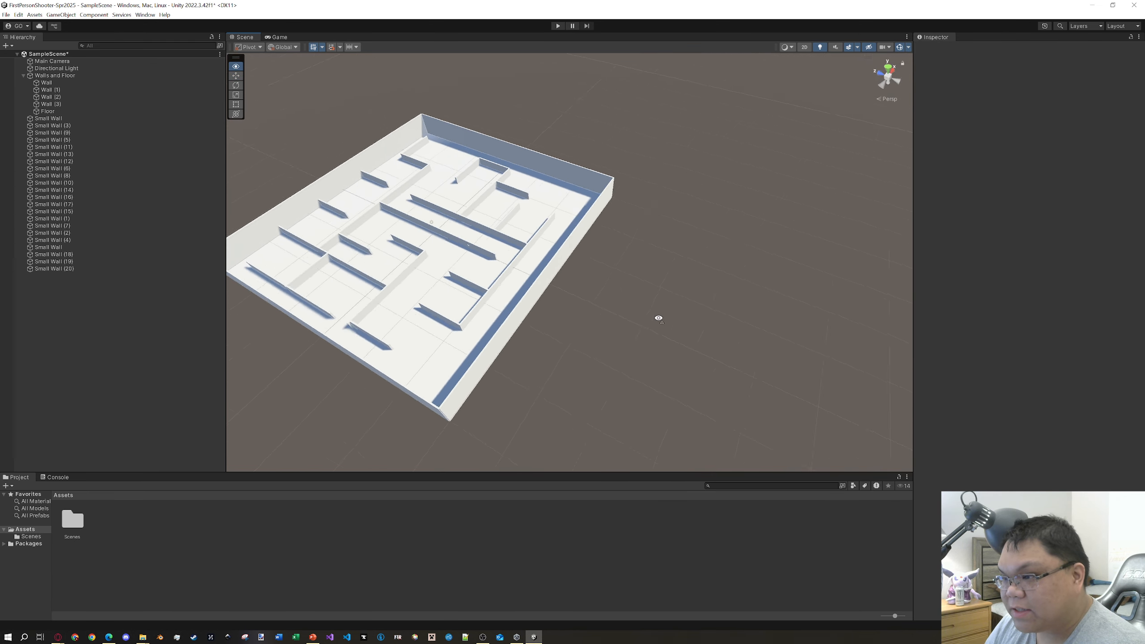
pyautogui.moveTo(660, 317); pyautogui.dragTo(578, 339, button='middle')
pyautogui.scroll(5, 621, 331)
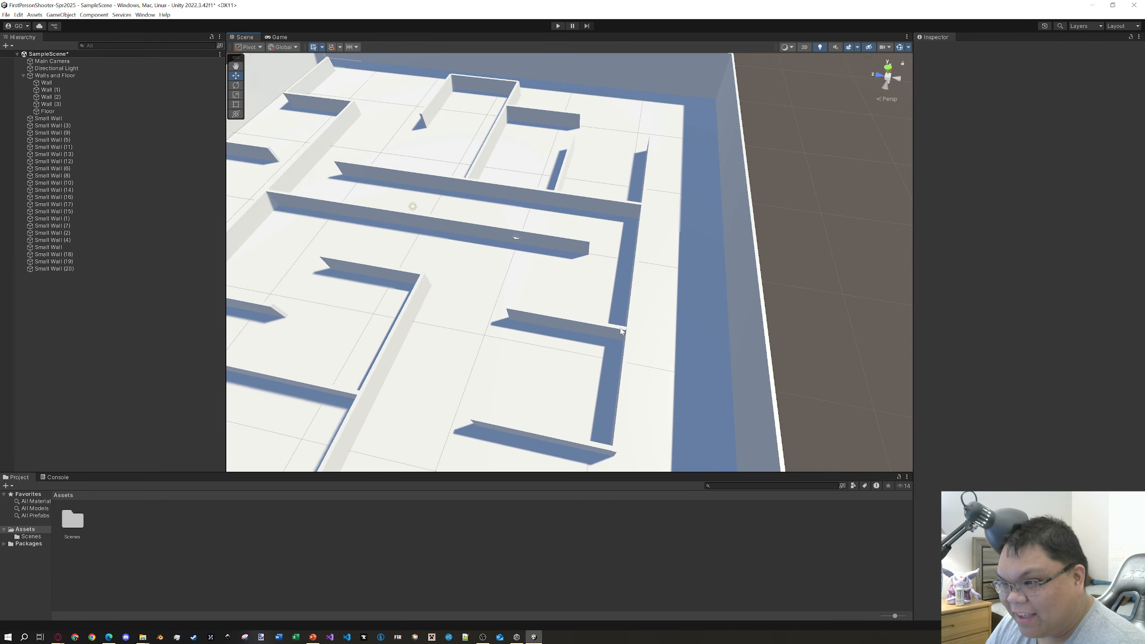
# - Create an empty object named Inner Walls at the scene root and reset its transform
pyautogui.rightClick(112, 398)
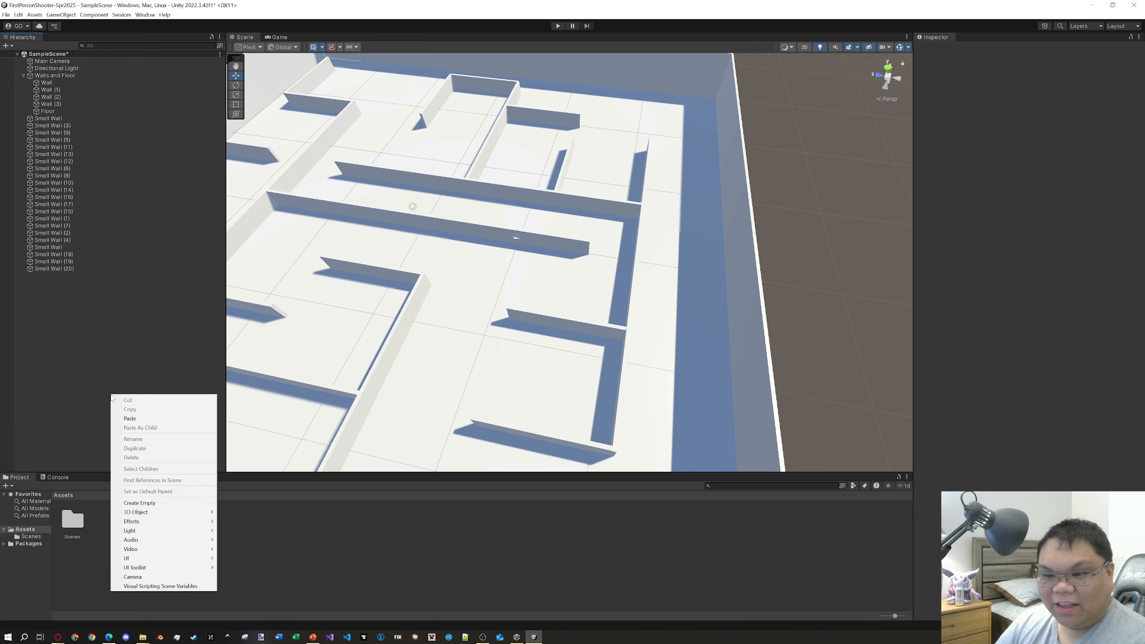
pyautogui.click(139, 503)
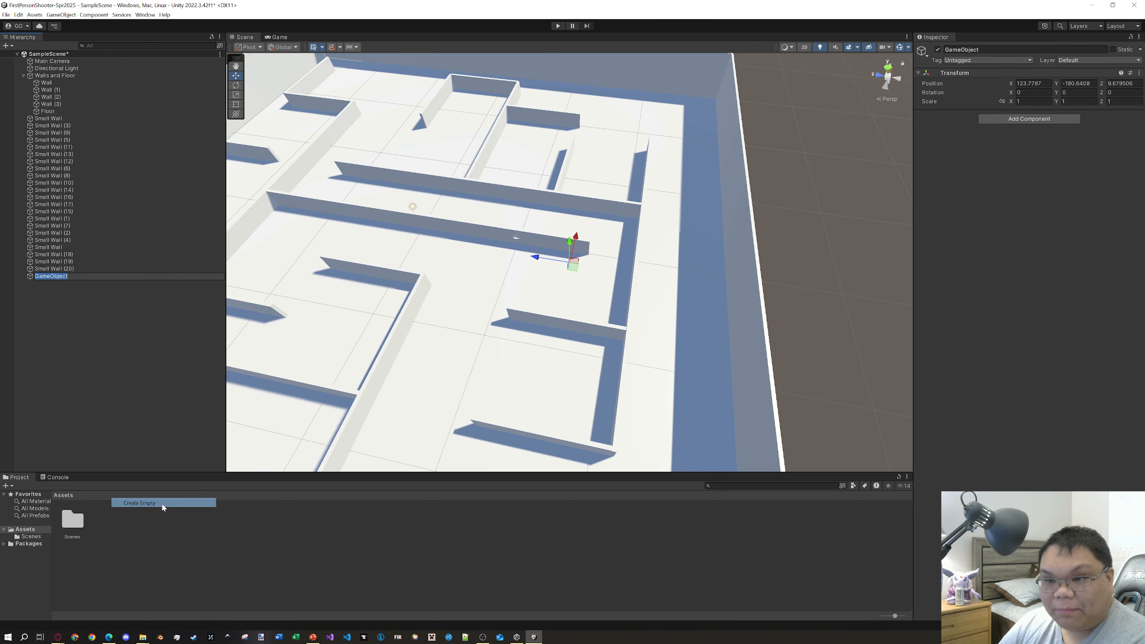
pyautogui.click(990, 49)
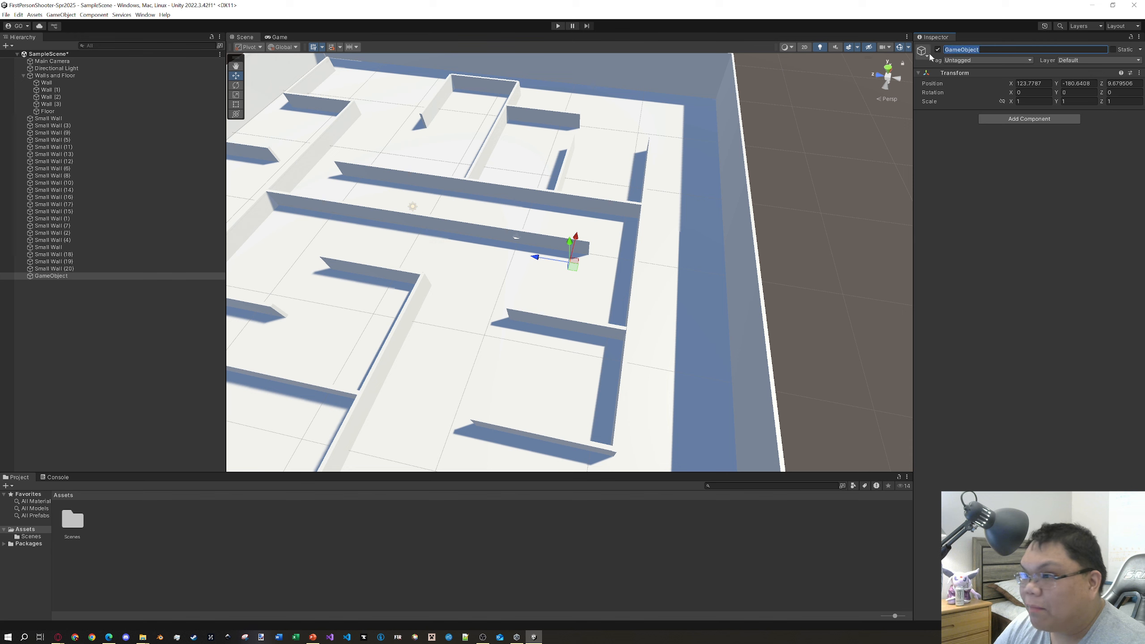
pyautogui.write('Inner Walls')
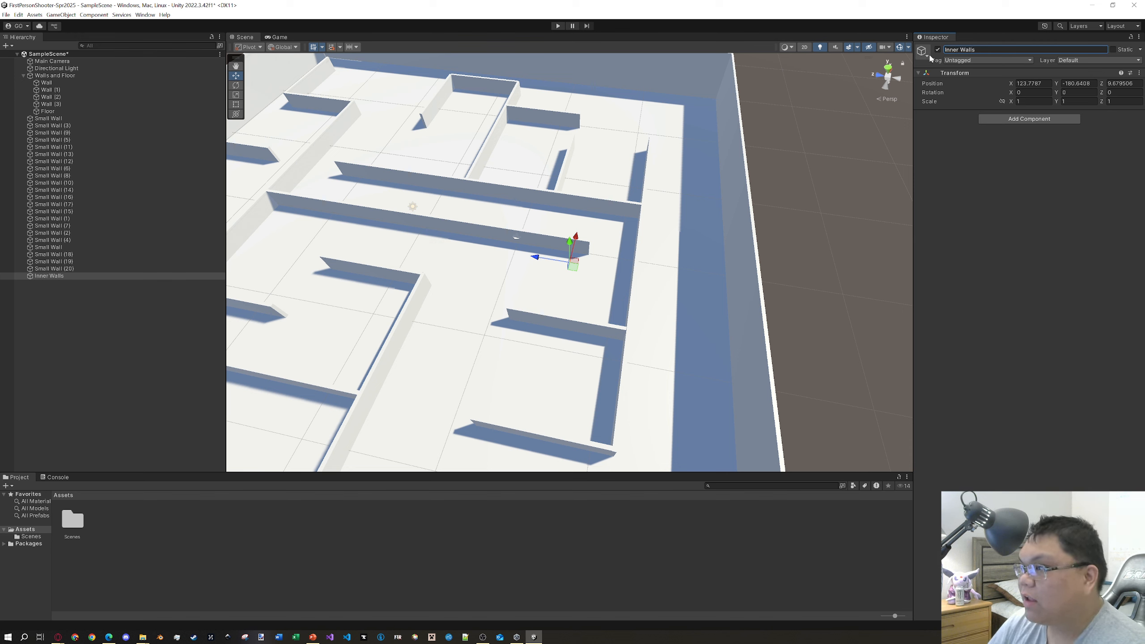
pyautogui.click(1139, 73)
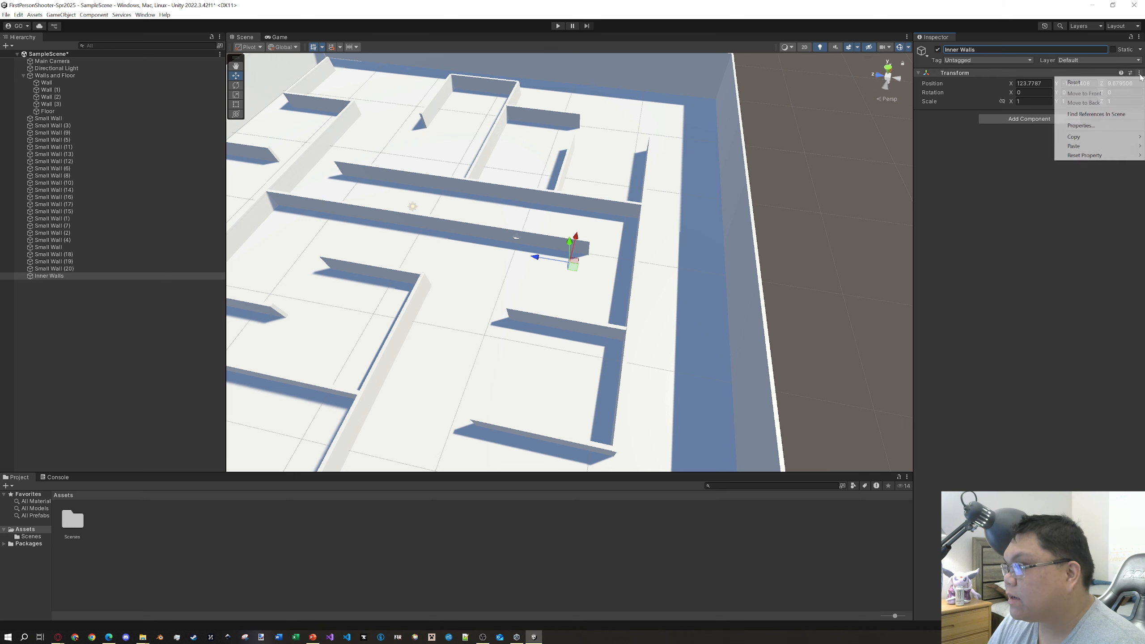
pyautogui.click(1140, 82)
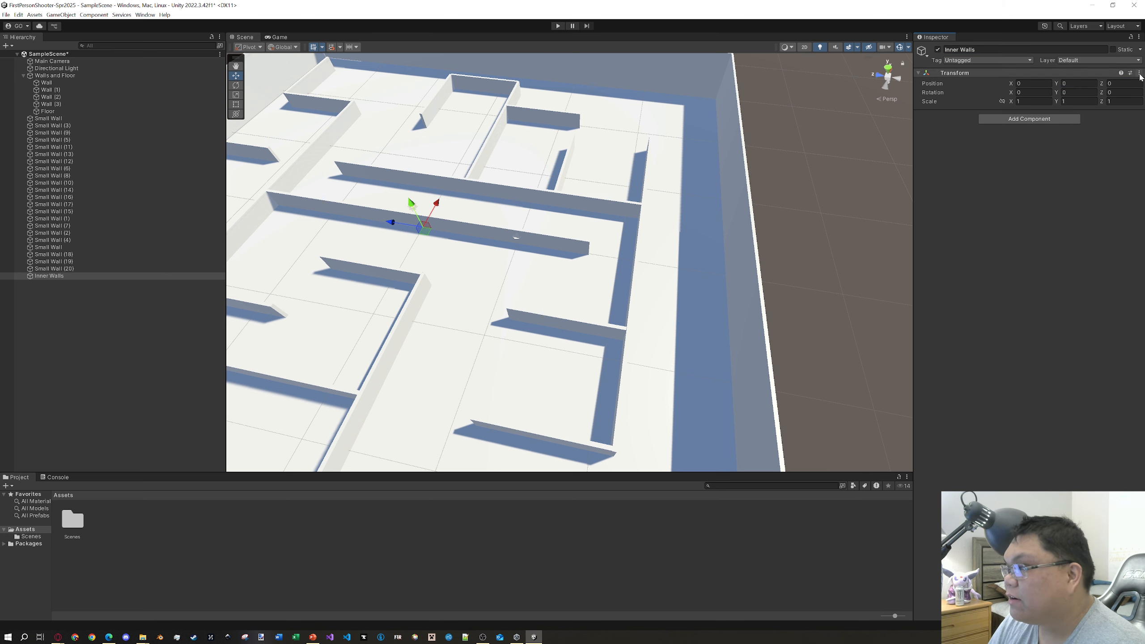
# - Parent all the Small Wall objects, from Small Wall to Small Wall (20), under the Inner Walls object
pyautogui.click(47, 270)
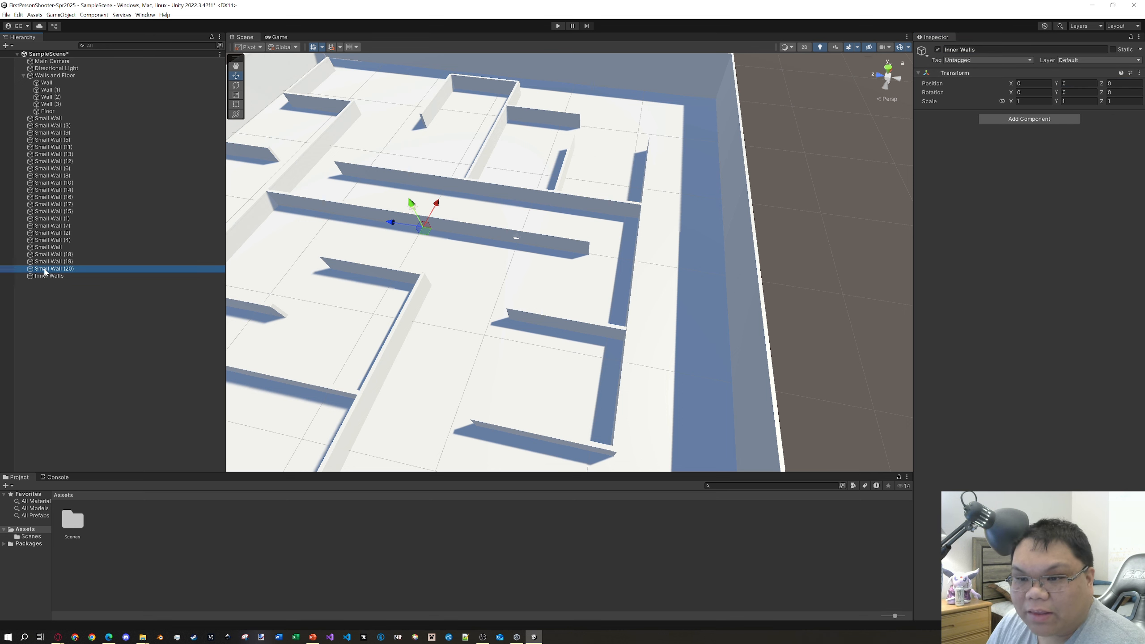
pyautogui.keyDown('shift'); pyautogui.click(45, 118); pyautogui.keyUp('shift')
pyautogui.moveTo(68, 269); pyautogui.dragTo(69, 278)
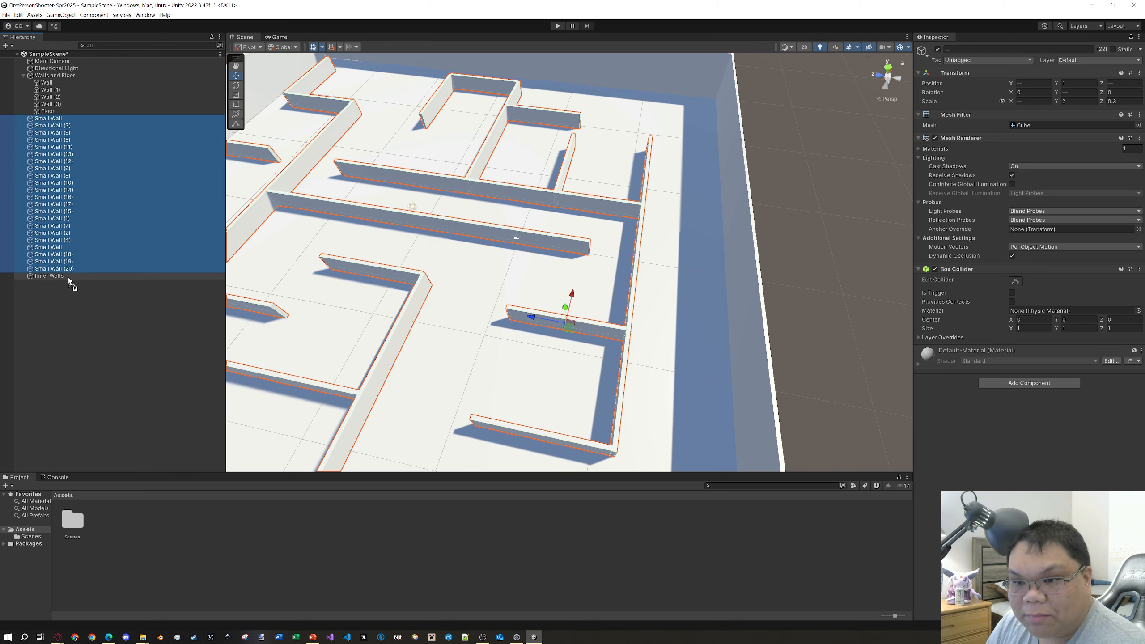
pyautogui.moveTo(69, 278); pyautogui.dragTo(70, 278)
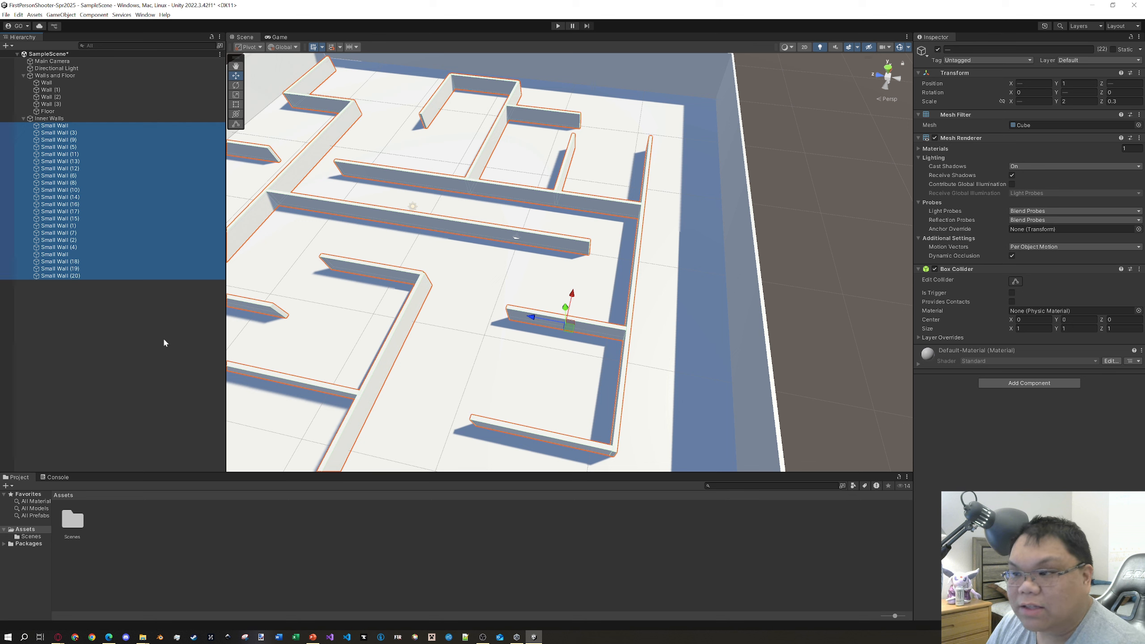
pyautogui.click(848, 171)
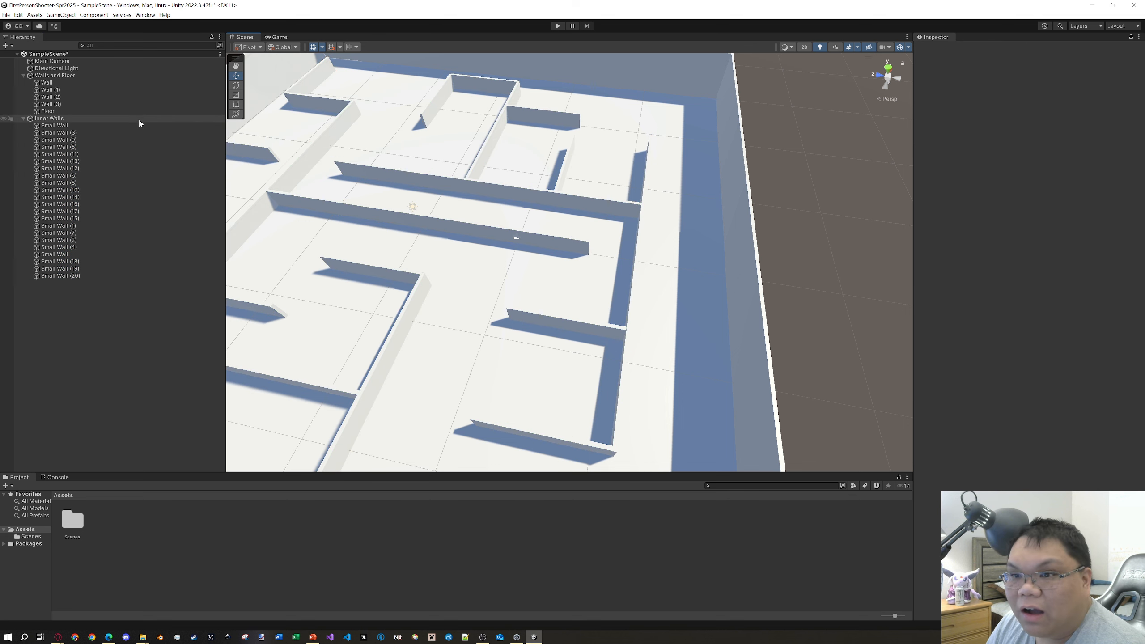
# - Raise the grouped inner walls by setting the Y scale of Inner Walls to about 2.48
pyautogui.click(138, 118)
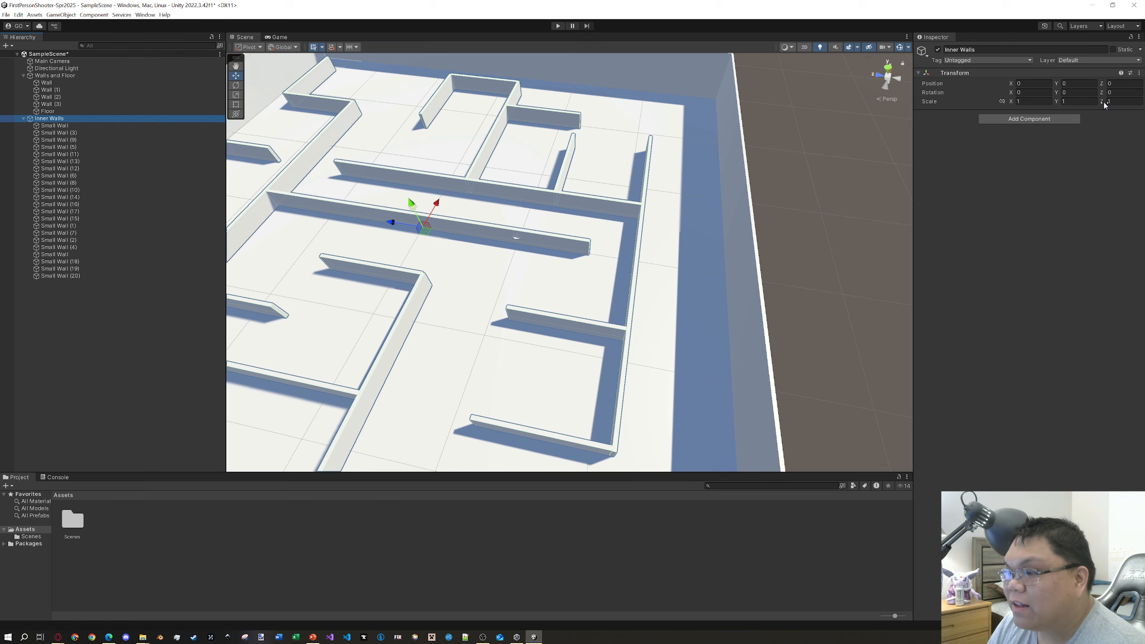
pyautogui.click(1065, 102)
pyautogui.write('1.42')
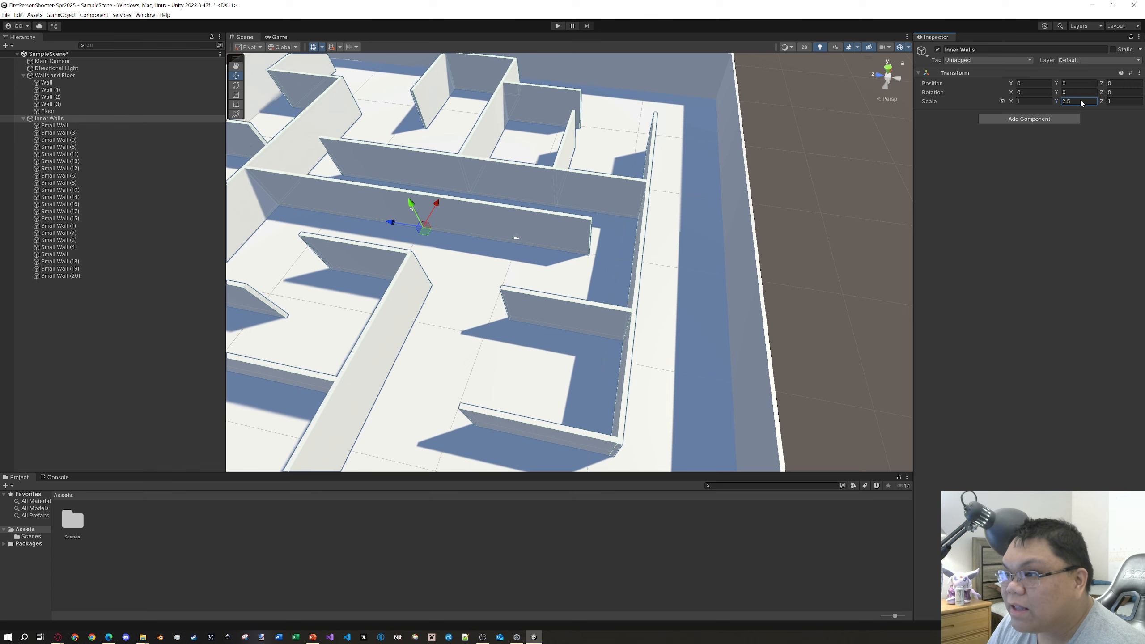
pyautogui.moveTo(1064, 101); pyautogui.dragTo(1084, 106)
pyautogui.click(845, 226)
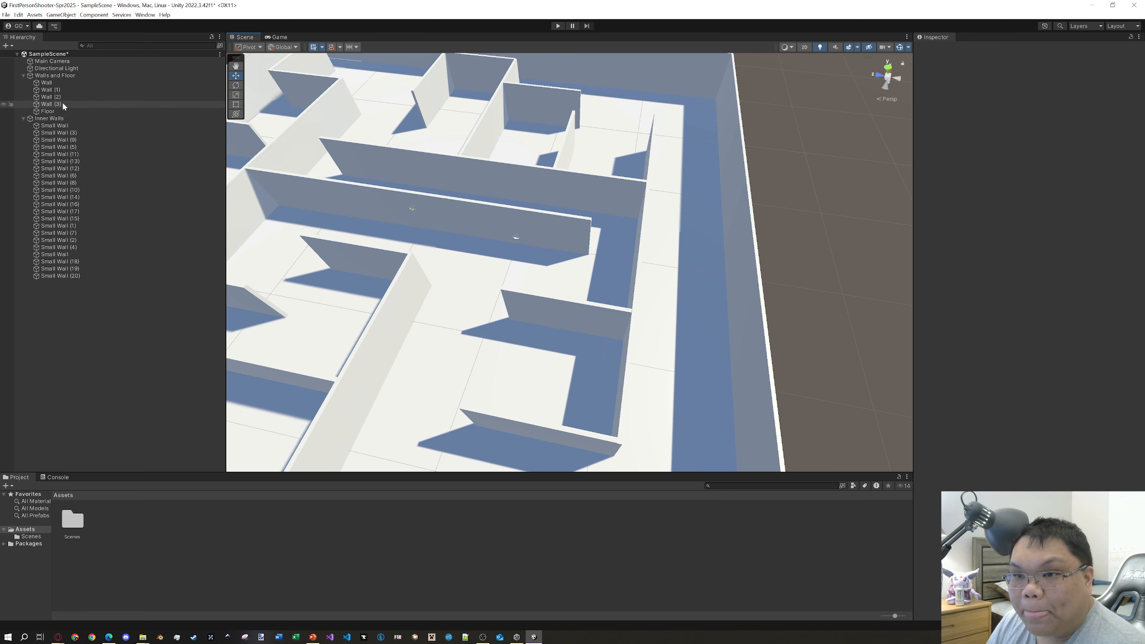
pyautogui.click(49, 118)
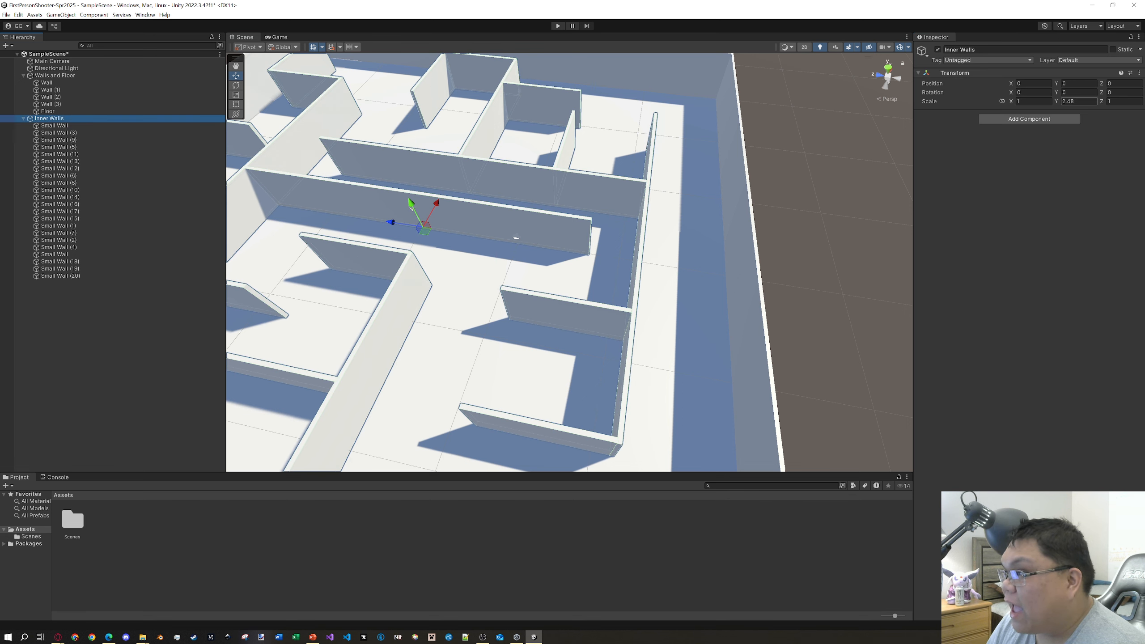
pyautogui.click(852, 204)
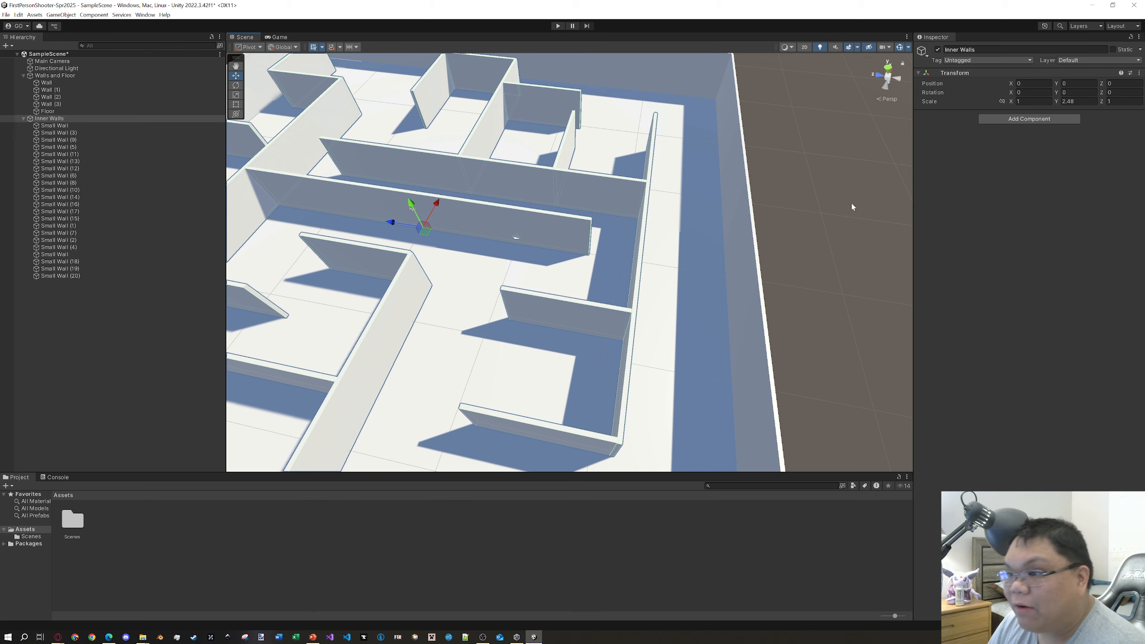
pyautogui.click(852, 205)
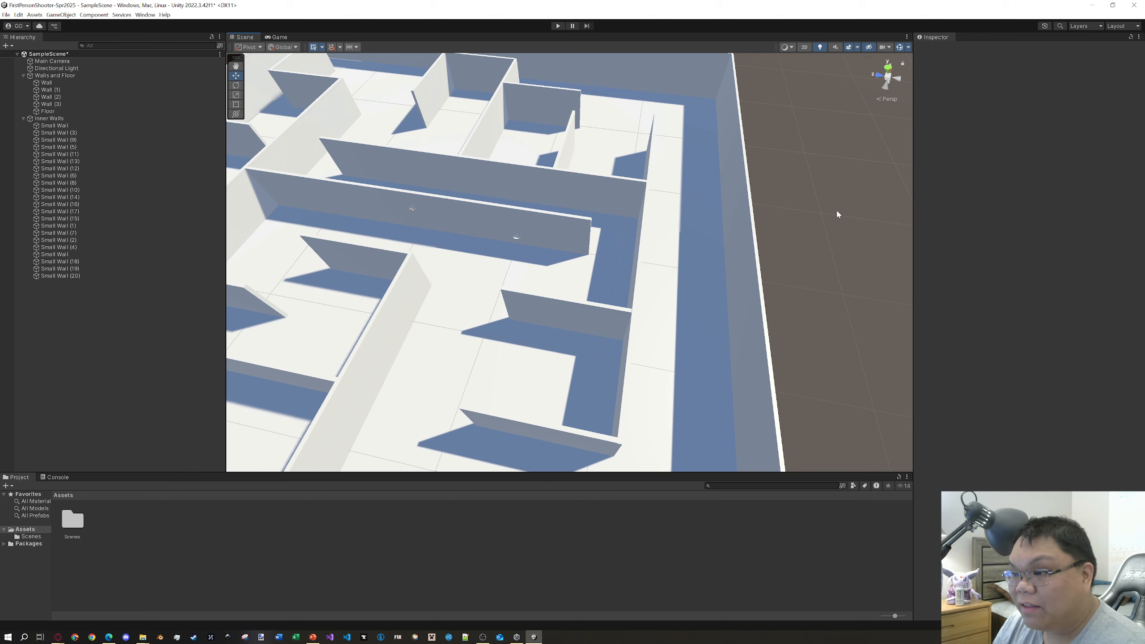
pyautogui.click(612, 200)
pyautogui.click(840, 278)
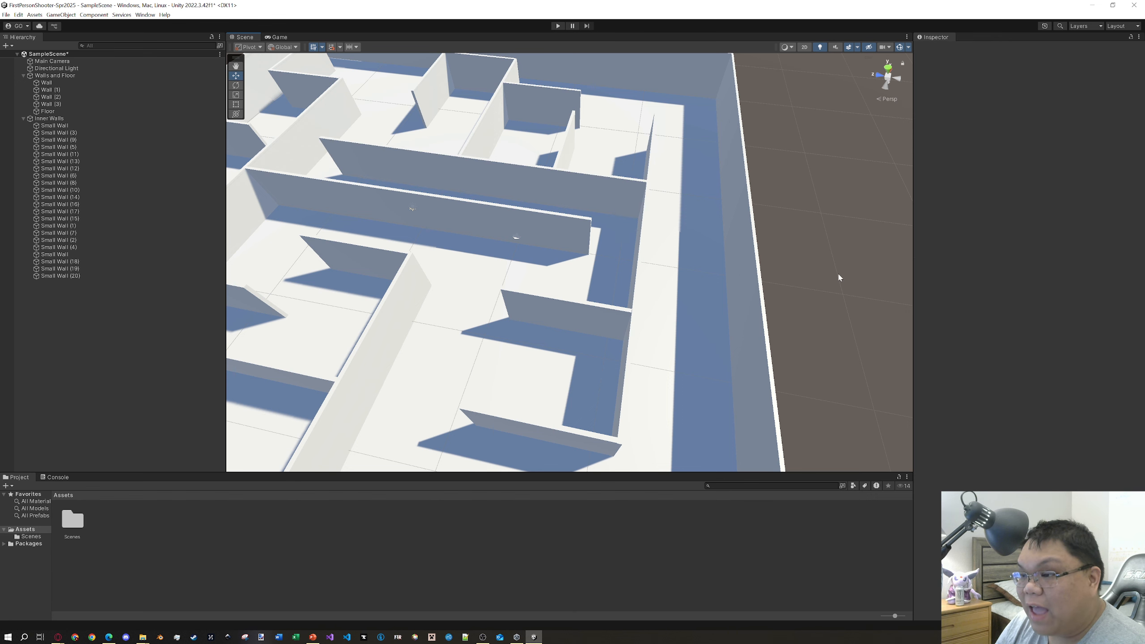
pyautogui.moveTo(553, 247); pyautogui.dragTo(689, 270, button='middle')
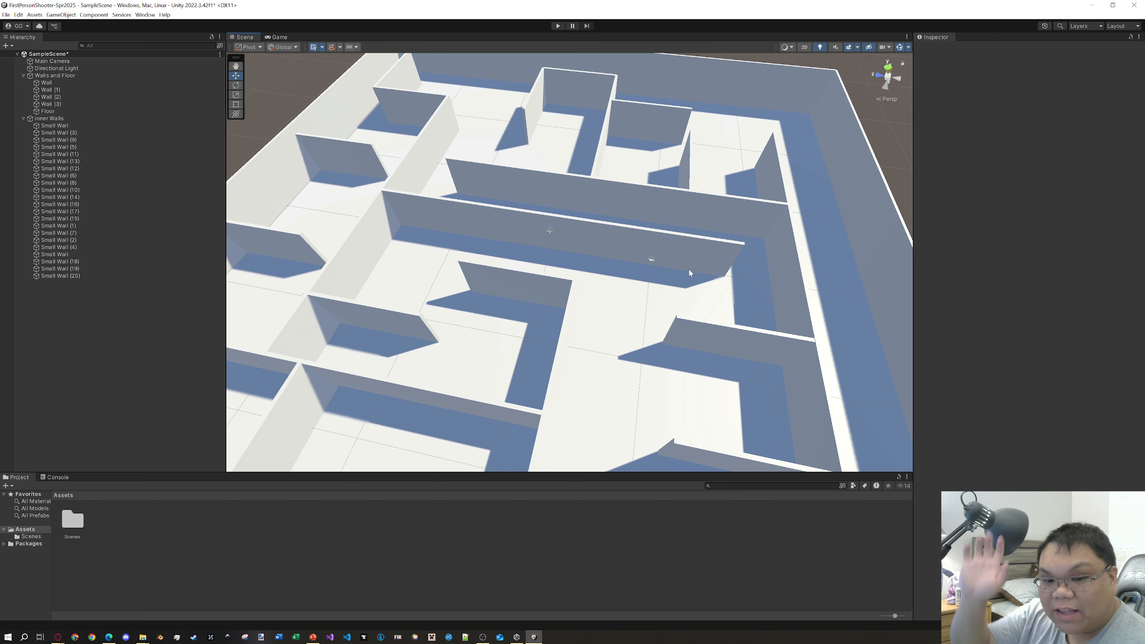
# - Try a slightly different Y scale on Inner Walls and set it back to 1
pyautogui.click(49, 119)
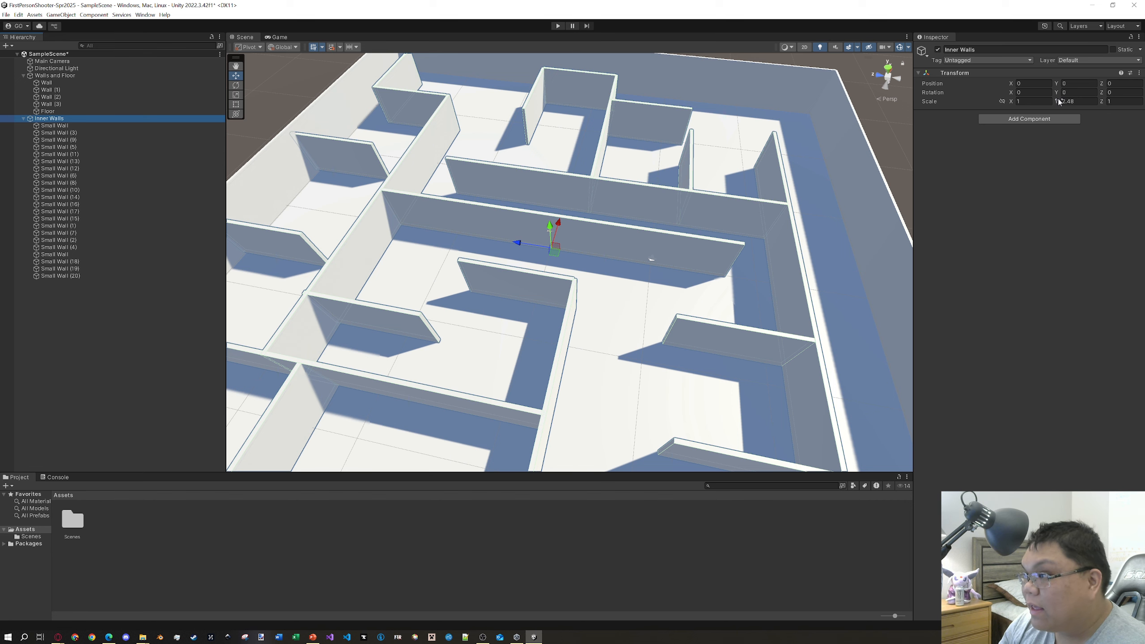
pyautogui.moveTo(1059, 103)
pyautogui.mouseDown()
pyautogui.moveTo(1043, 105)
pyautogui.moveTo(1064, 108)
pyautogui.mouseUp()
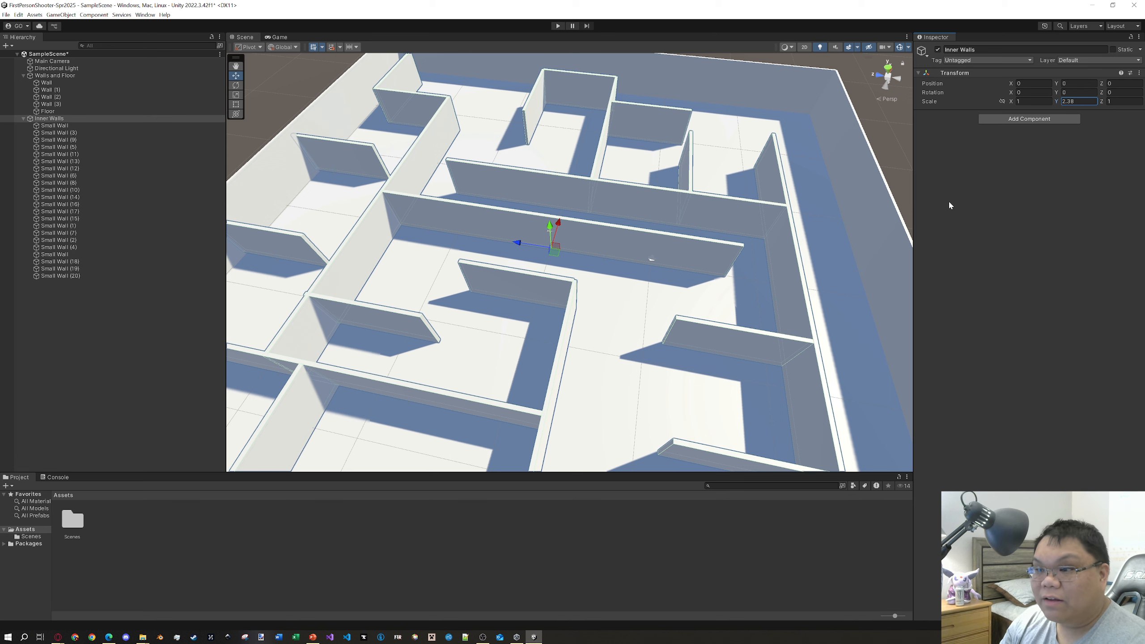
pyautogui.write('2.5')
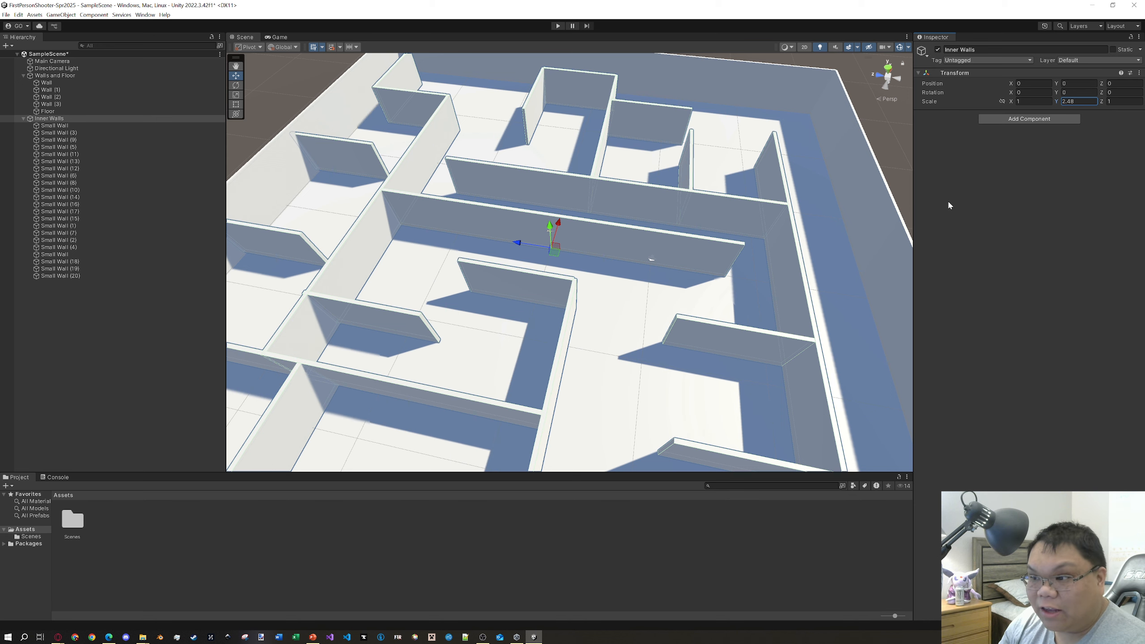
pyautogui.click(949, 205)
pyautogui.click(57, 119)
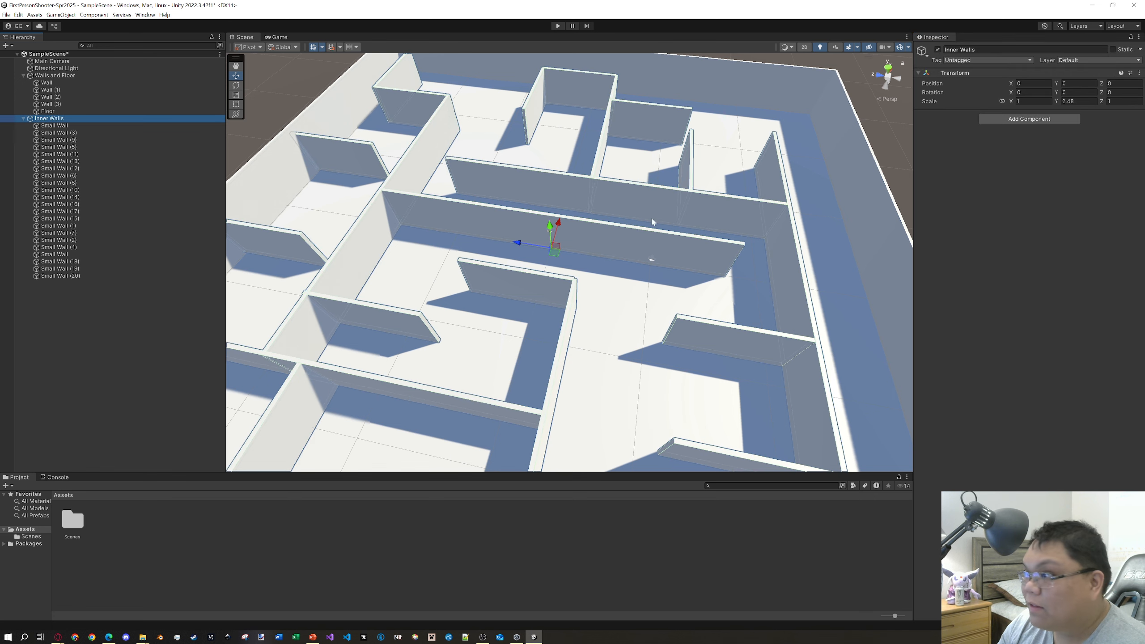
pyautogui.click(1077, 101)
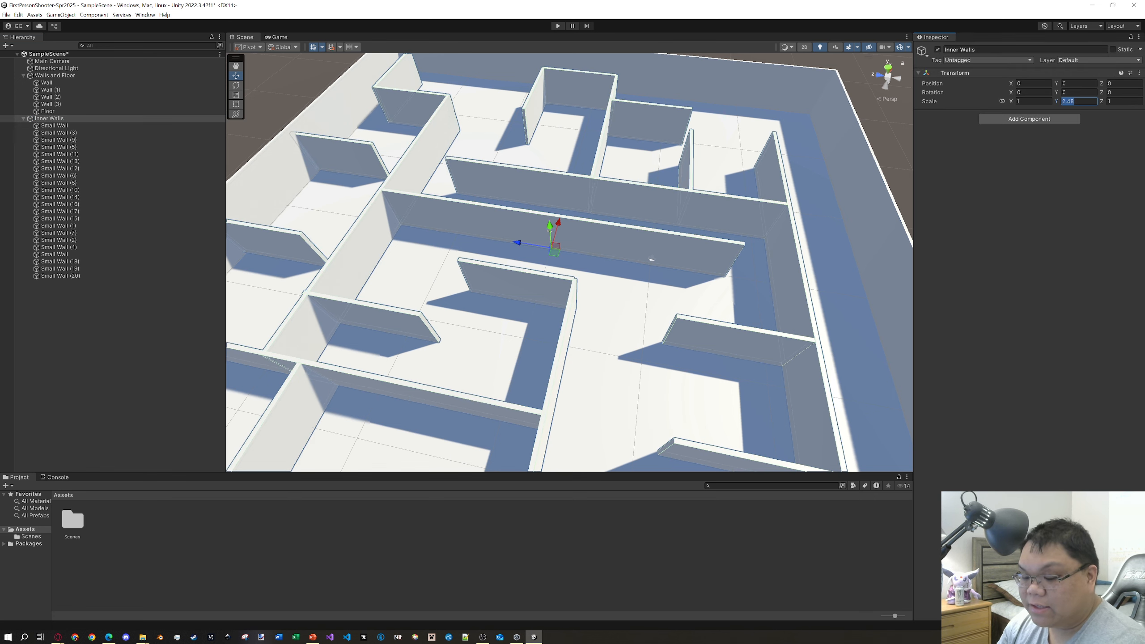
pyautogui.write('1')
# - Move all Small Wall objects out of Inner Walls to the scene root and lower their Y position to 0.06
pyautogui.click(58, 126)
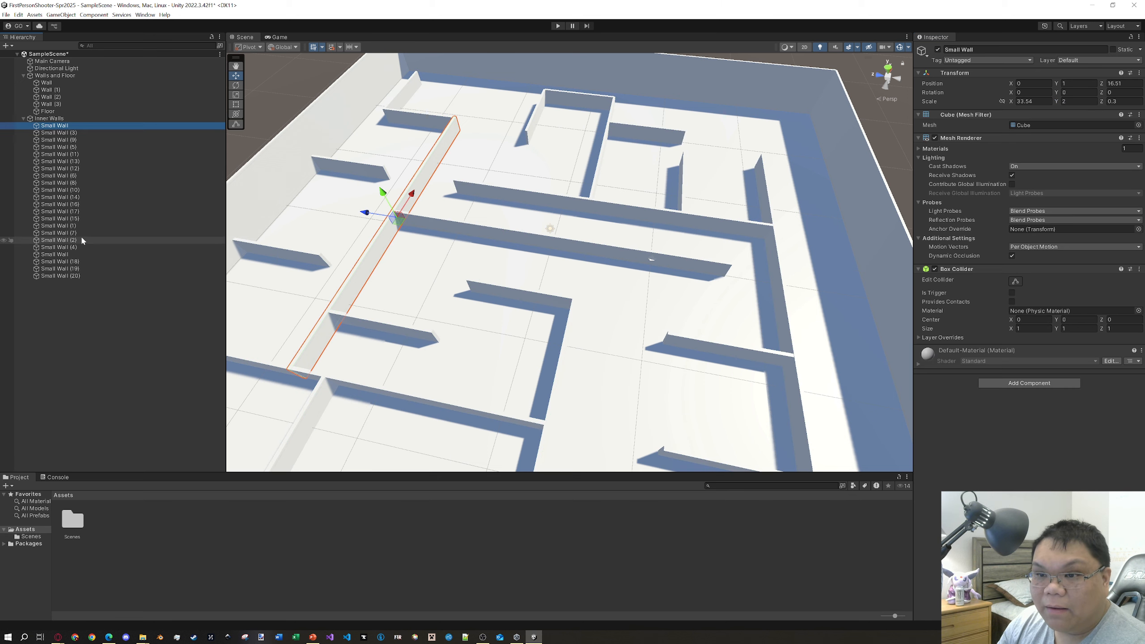
pyautogui.keyDown('shift'); pyautogui.click(77, 275); pyautogui.keyUp('shift')
pyautogui.moveTo(56, 128); pyautogui.dragTo(60, 331)
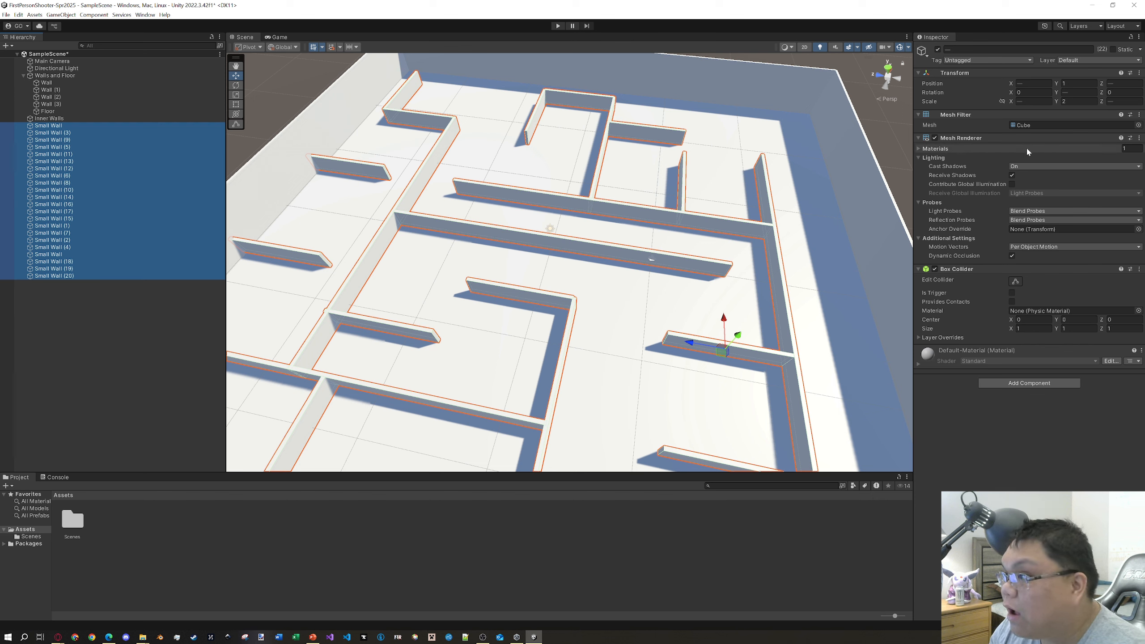
pyautogui.click(1058, 84)
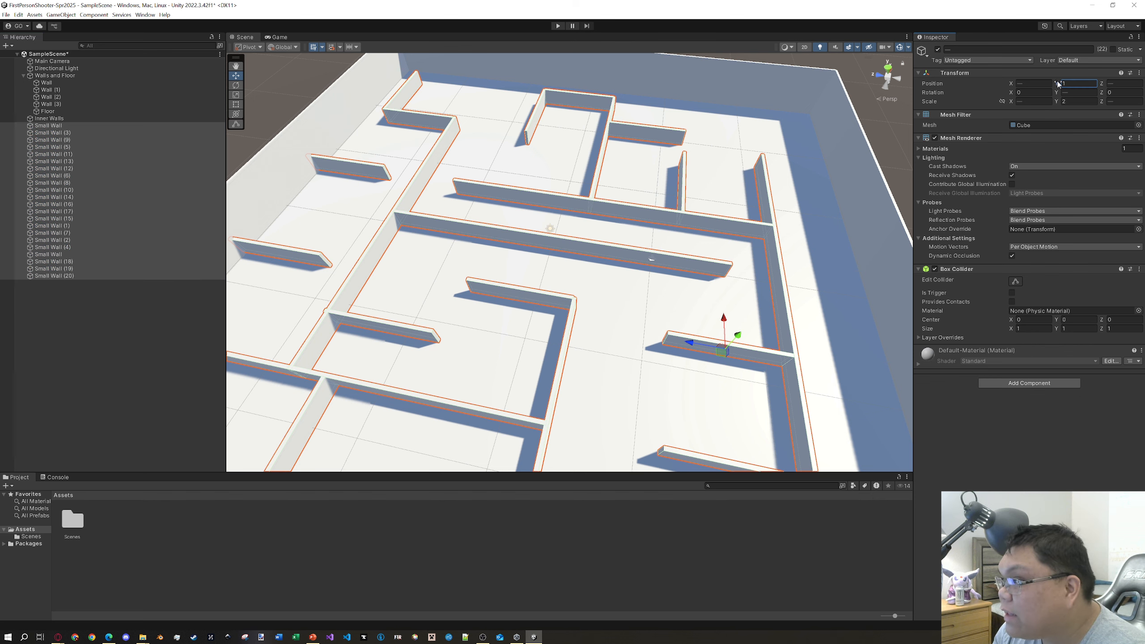
pyautogui.moveTo(1057, 84); pyautogui.dragTo(1048, 87)
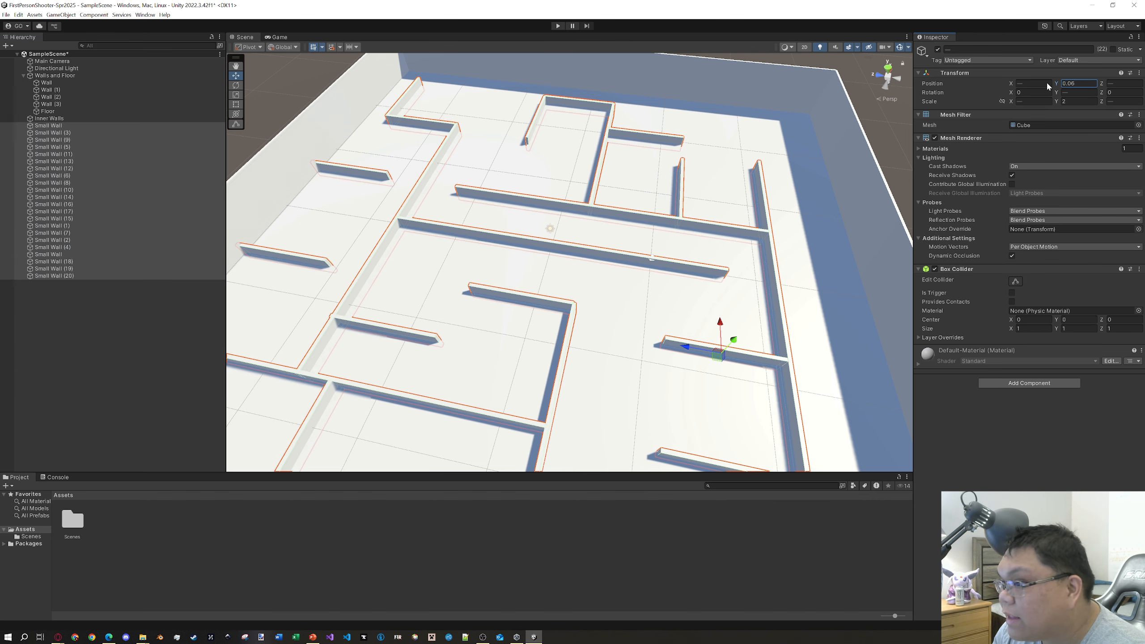
# - Parent the lowered Small Wall objects under Inner Walls and increase the Y scale of Inner Walls
pyautogui.moveTo(50, 132); pyautogui.dragTo(57, 119)
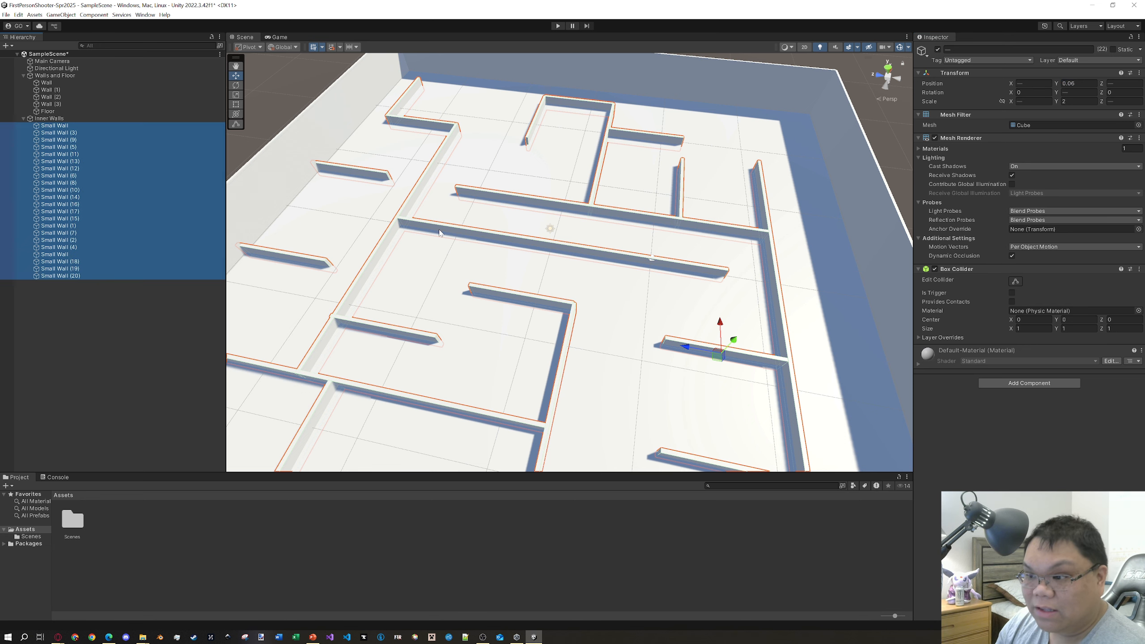
pyautogui.click(322, 280)
pyautogui.click(50, 118)
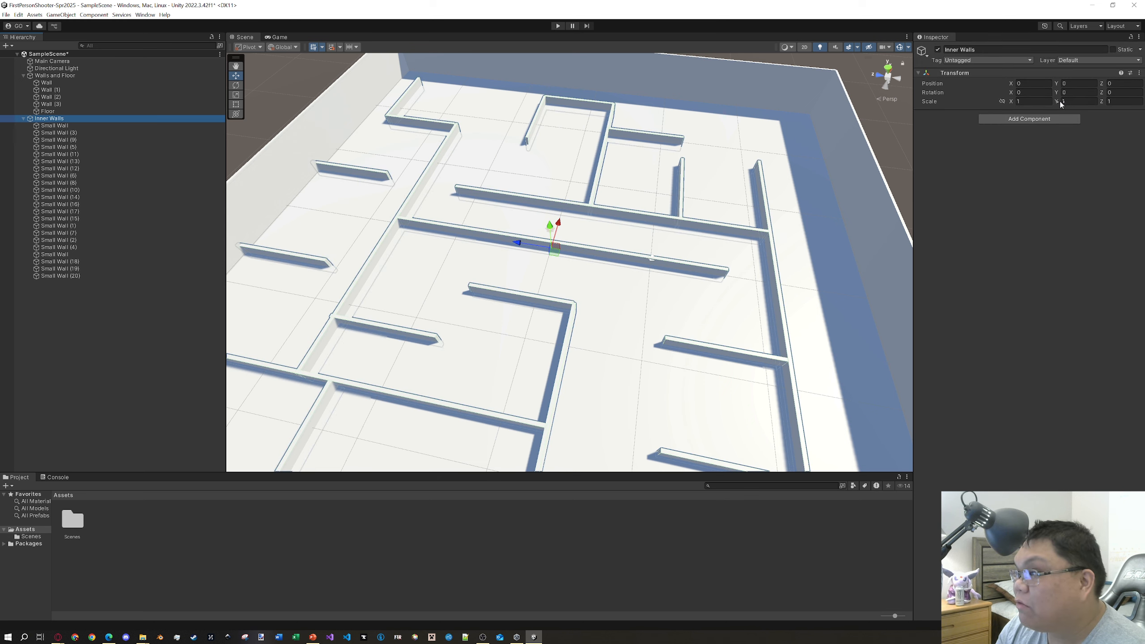
pyautogui.moveTo(1059, 104); pyautogui.dragTo(1086, 103)
# - Examine the level from below and from outside to check how far the inner walls extend beneath the floor
pyautogui.moveTo(689, 291); pyautogui.dragTo(707, 181, button='right')
pyautogui.moveTo(713, 291); pyautogui.dragTo(742, 218, button='middle')
pyautogui.scroll(-4, 741, 218)
pyautogui.click(712, 321)
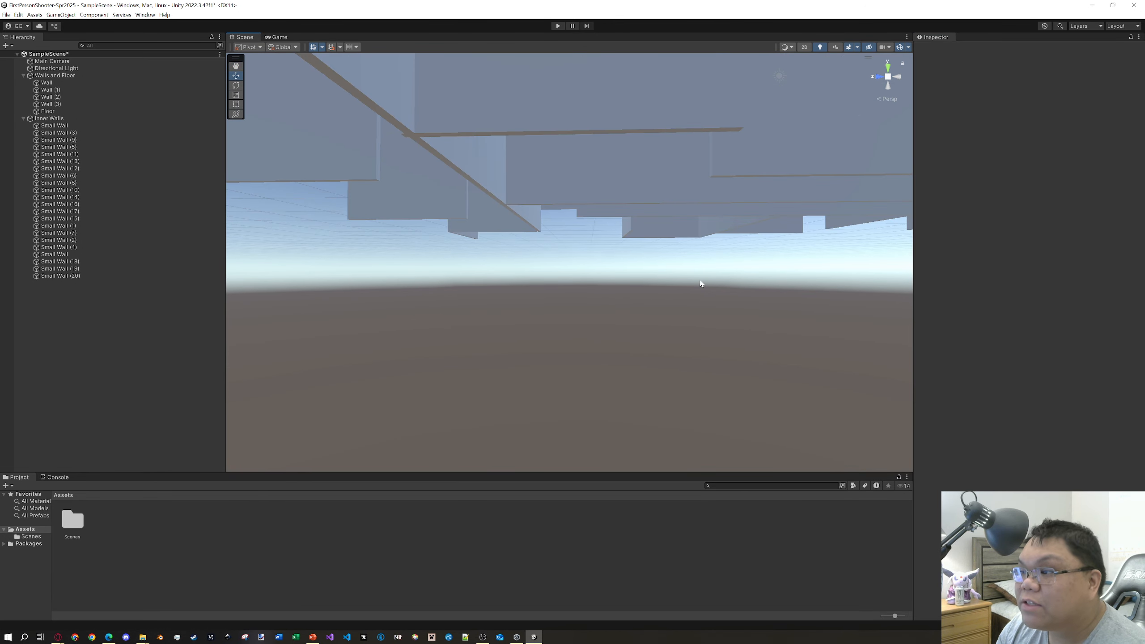
pyautogui.scroll(-6, 712, 283)
pyautogui.scroll(6, 721, 287)
pyautogui.moveTo(721, 287); pyautogui.dragTo(717, 325, button='right')
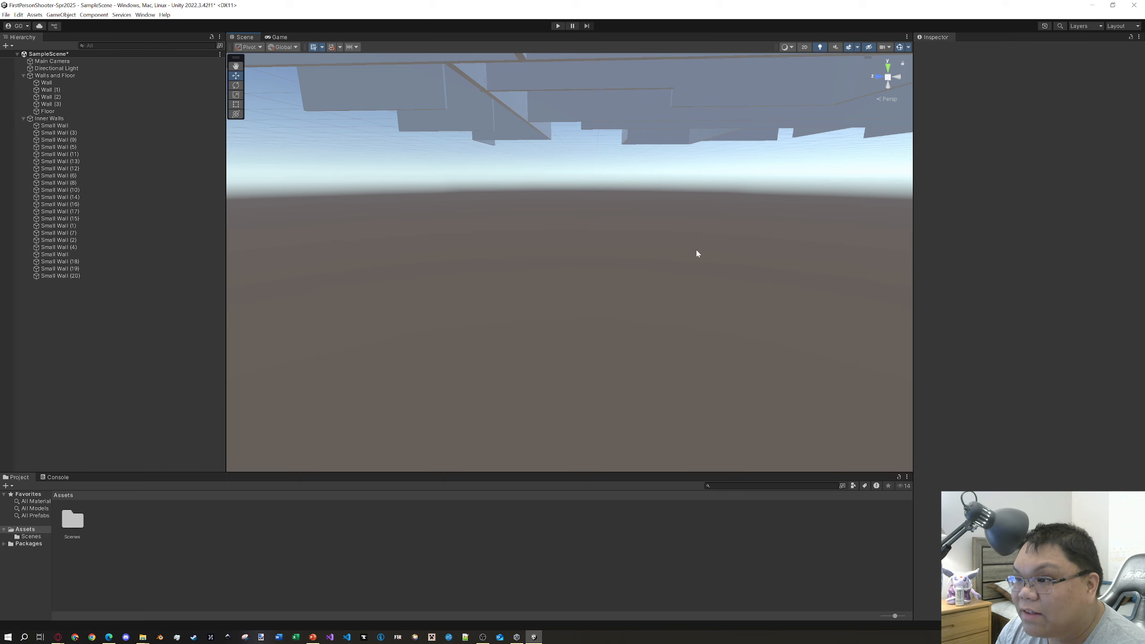
pyautogui.moveTo(696, 249)
pyautogui.mouseDown(button='middle')
pyautogui.moveTo(680, 326)
pyautogui.moveTo(689, 262)
pyautogui.mouseUp(button='middle')
pyautogui.scroll(-5, 679, 321)
pyautogui.moveTo(689, 261); pyautogui.dragTo(688, 286, button='right')
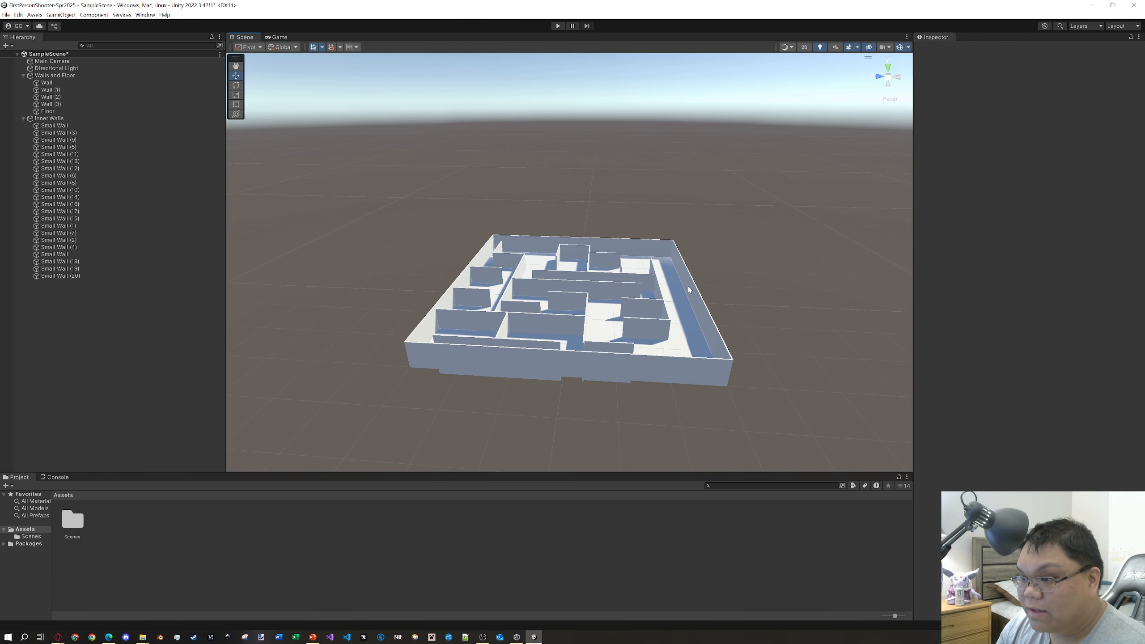
# - Undo the Inner Walls scaling, the regrouping and the lowering of the Small Wall objects
pyautogui.hotkey('ctrl', 'z')
pyautogui.hotkey('ctrl', 'z')
pyautogui.hotkey('ctrl', 'z')
pyautogui.hotkey('ctrl', 'z')
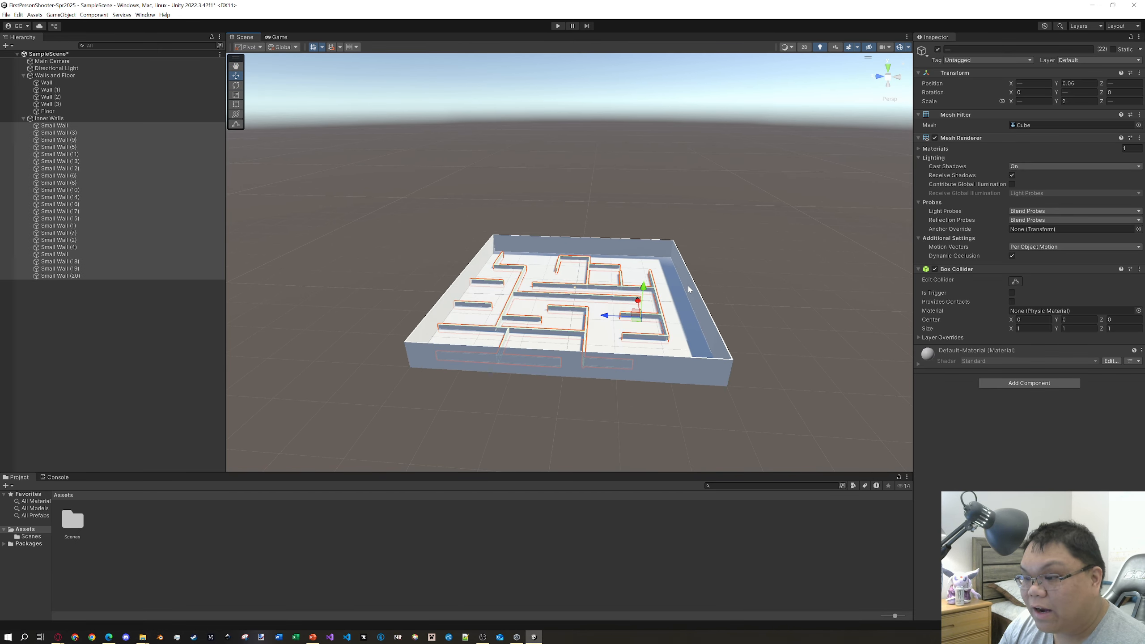
pyautogui.hotkey('ctrl', 'z')
pyautogui.hotkey('ctrl', 'z')
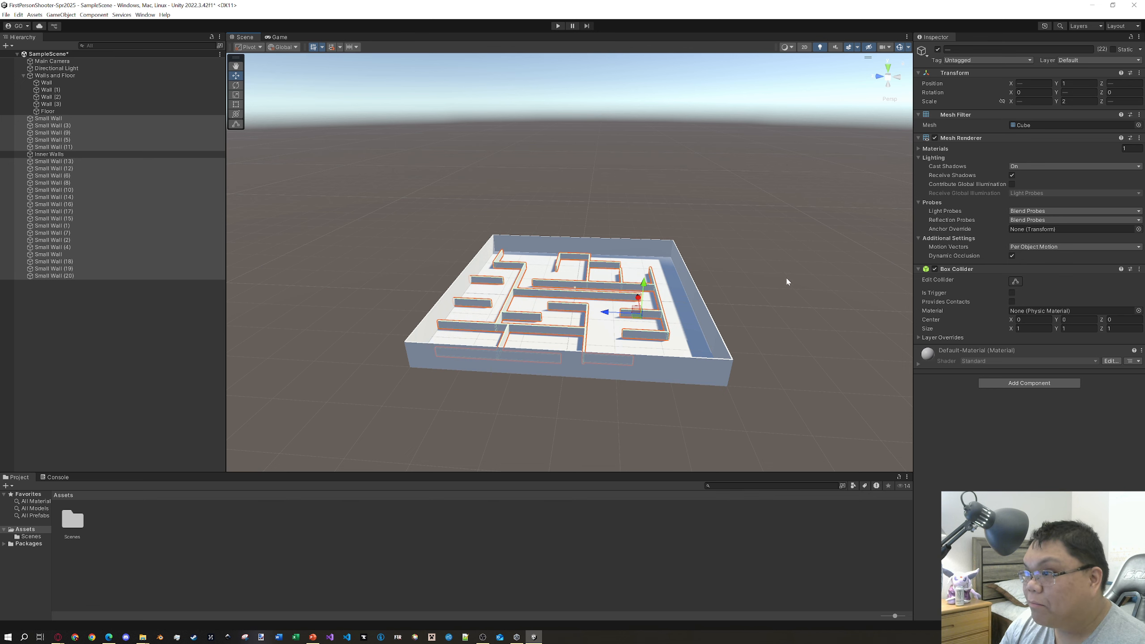
# - Parent all the ungrouped Small Wall objects under Inner Walls again
pyautogui.scroll(8, 599, 327)
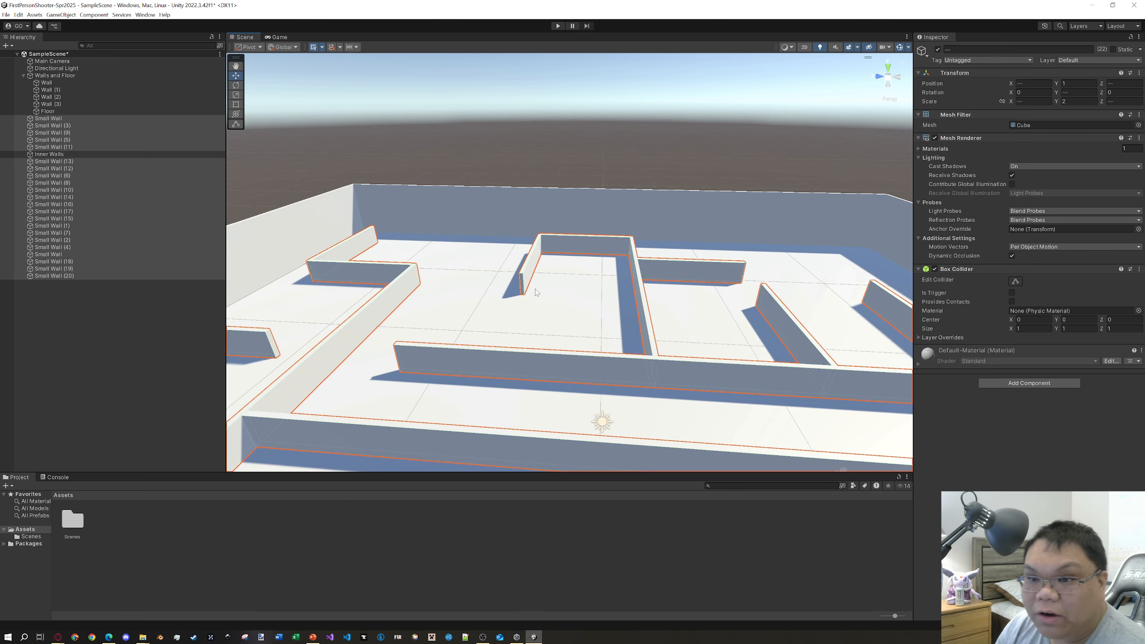
pyautogui.moveTo(52, 119); pyautogui.dragTo(77, 154)
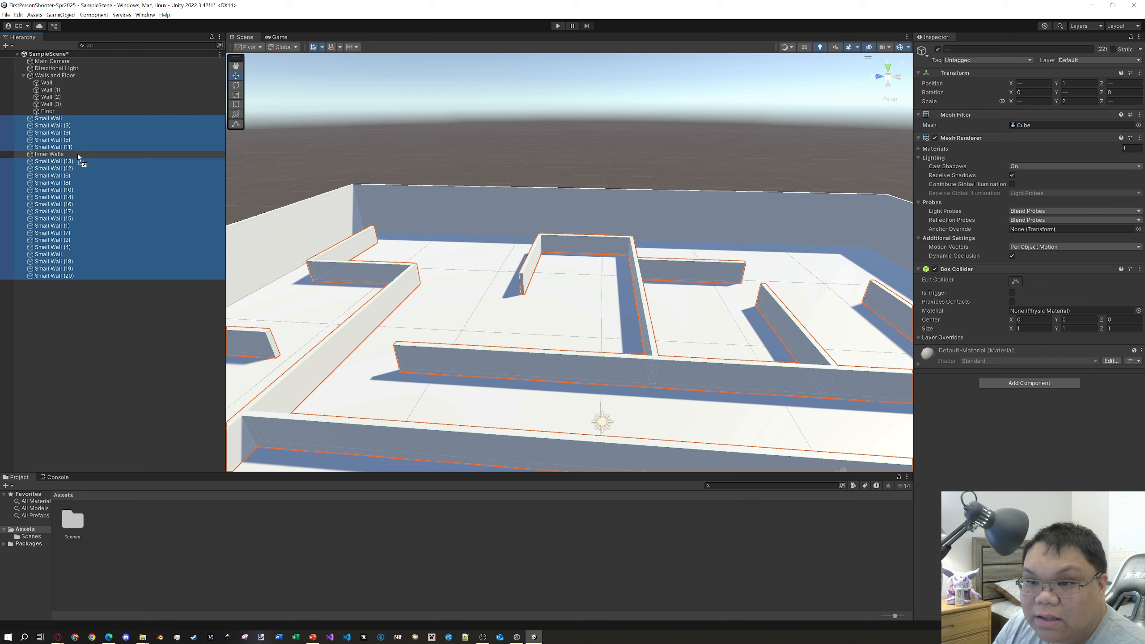
pyautogui.moveTo(77, 153); pyautogui.dragTo(77, 154)
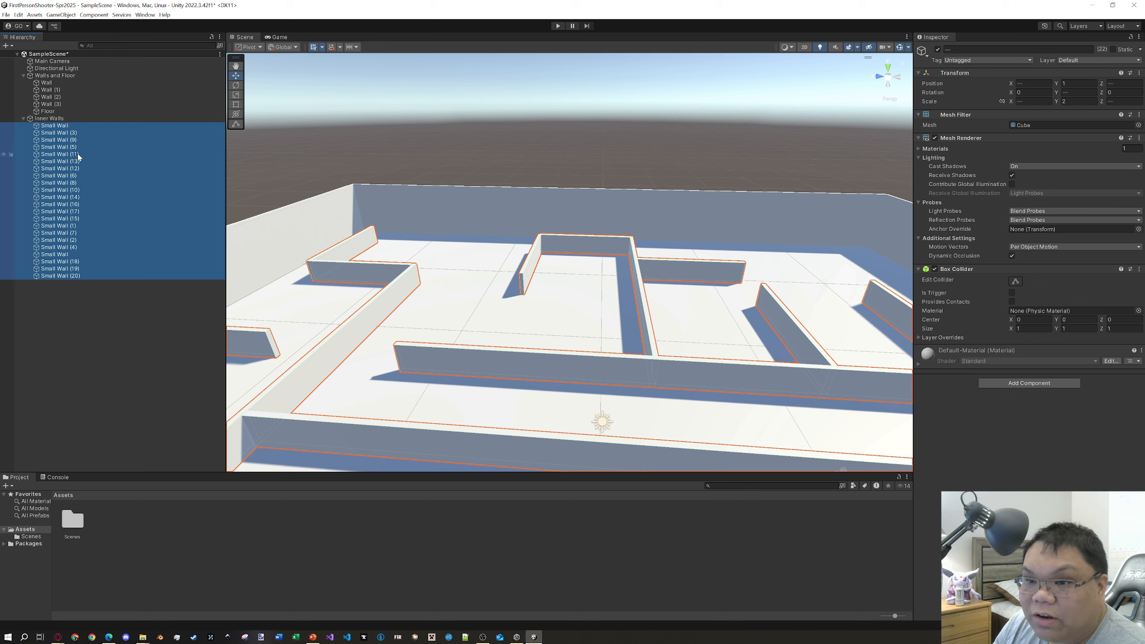
# - Raise the inner walls by setting the Y scale of Inner Walls to about 1.8, and inspect their height around the maze
pyautogui.click(55, 119)
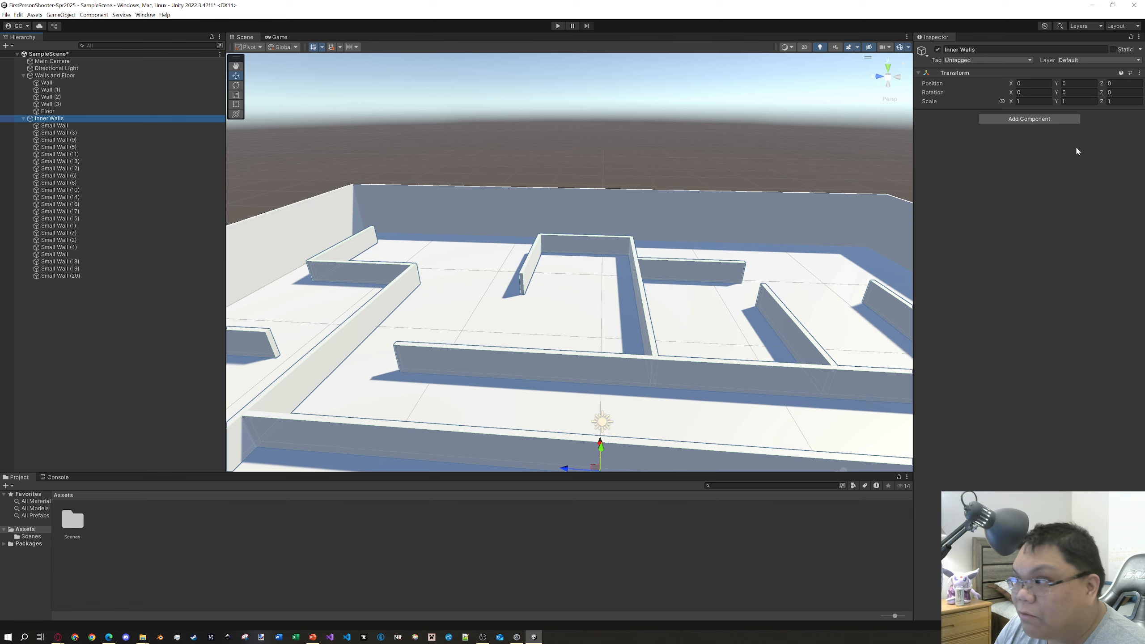
pyautogui.moveTo(1055, 104); pyautogui.dragTo(1072, 105)
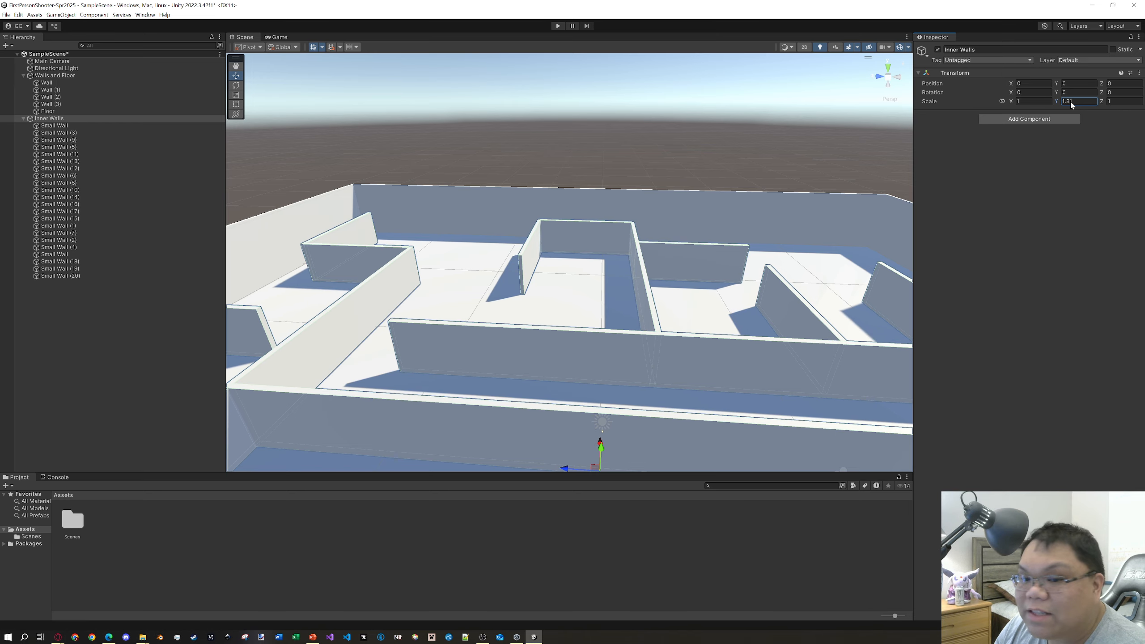
pyautogui.click(741, 130)
pyautogui.scroll(-10, 744, 146)
pyautogui.moveTo(747, 158); pyautogui.dragTo(600, 178, button='right')
pyautogui.moveTo(847, 201); pyautogui.dragTo(652, 183, button='middle')
pyautogui.scroll(10, 651, 184)
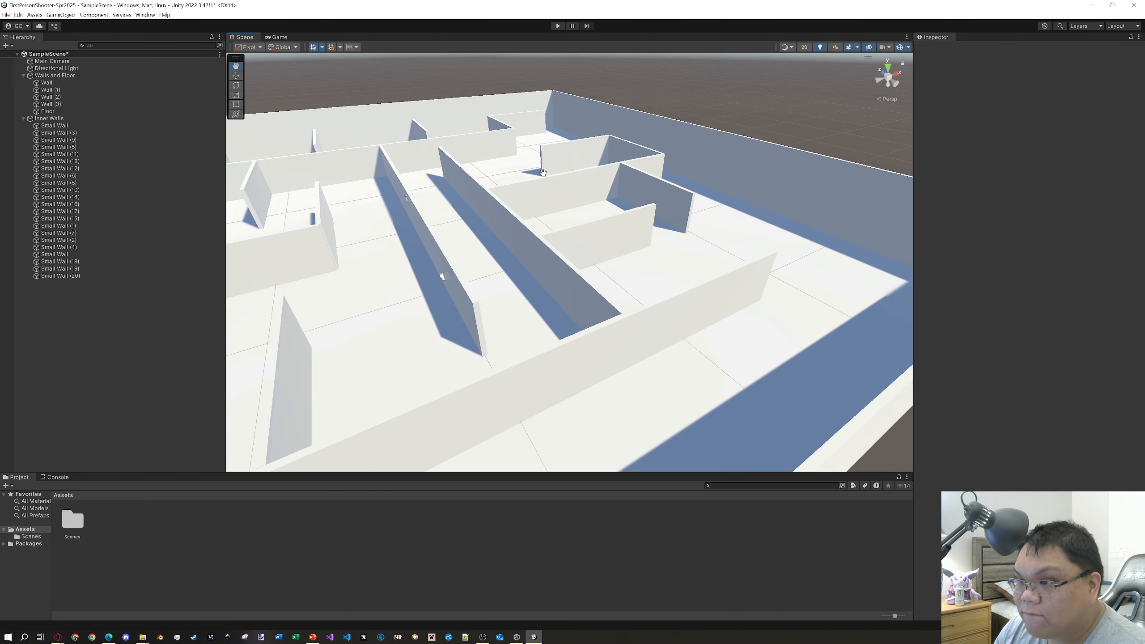
pyautogui.moveTo(560, 179); pyautogui.dragTo(751, 240, button='right')
pyautogui.moveTo(460, 244); pyautogui.dragTo(604, 259, button='middle')
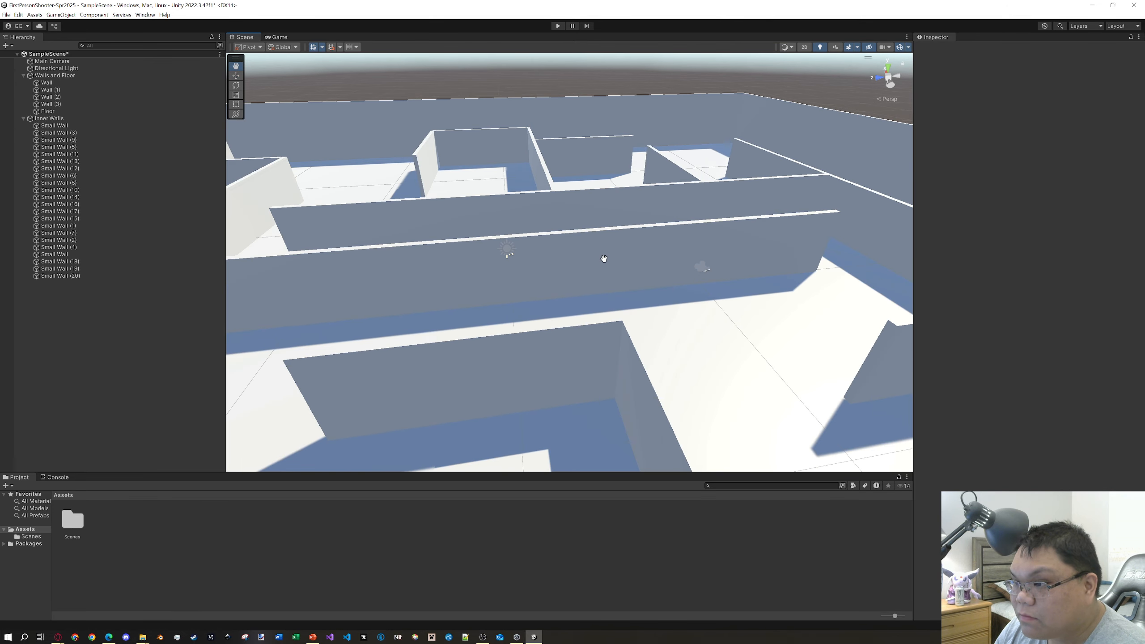
# - Duplicate Small Wall (6), the short inner wall at the end of the long wall
pyautogui.scroll(-4, 624, 263)
pyautogui.scroll(-8, 625, 263)
pyautogui.moveTo(669, 238); pyautogui.dragTo(559, 285, button='right')
pyautogui.moveTo(691, 265); pyautogui.dragTo(605, 267, button='middle')
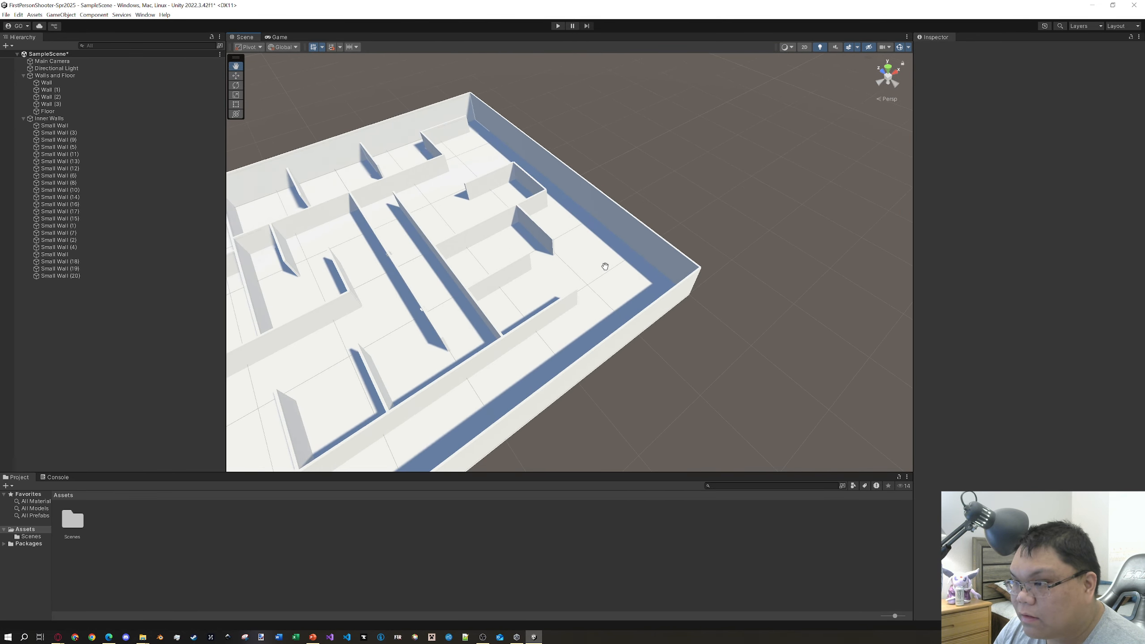
pyautogui.moveTo(705, 244)
pyautogui.mouseDown(button='right')
pyautogui.moveTo(641, 257)
pyautogui.moveTo(703, 245)
pyautogui.mouseUp(button='right')
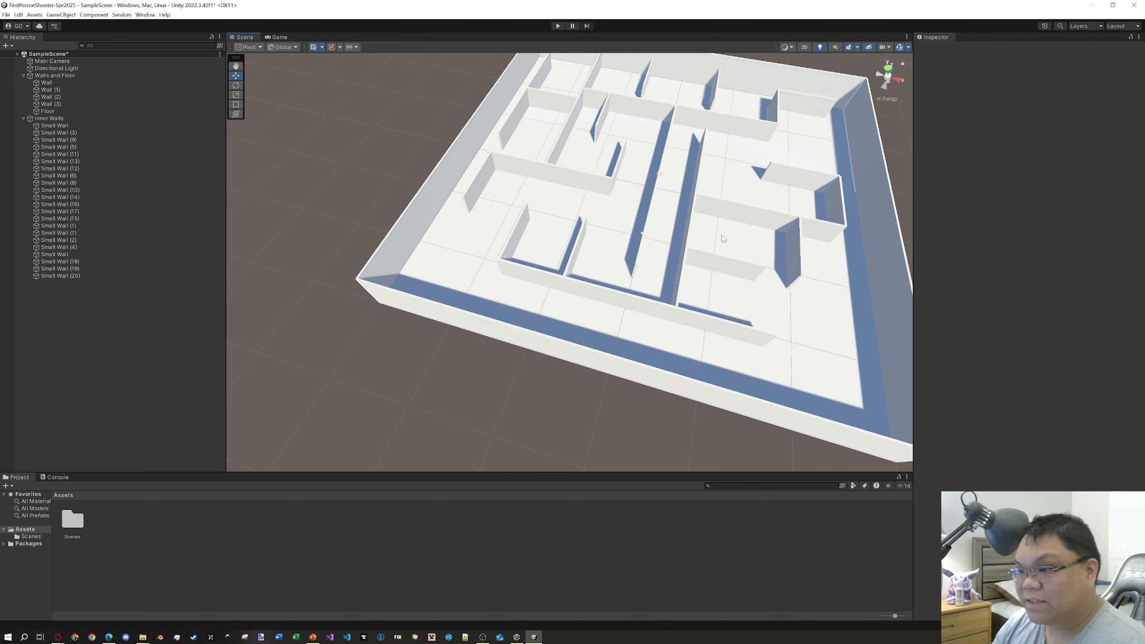
pyautogui.click(515, 230)
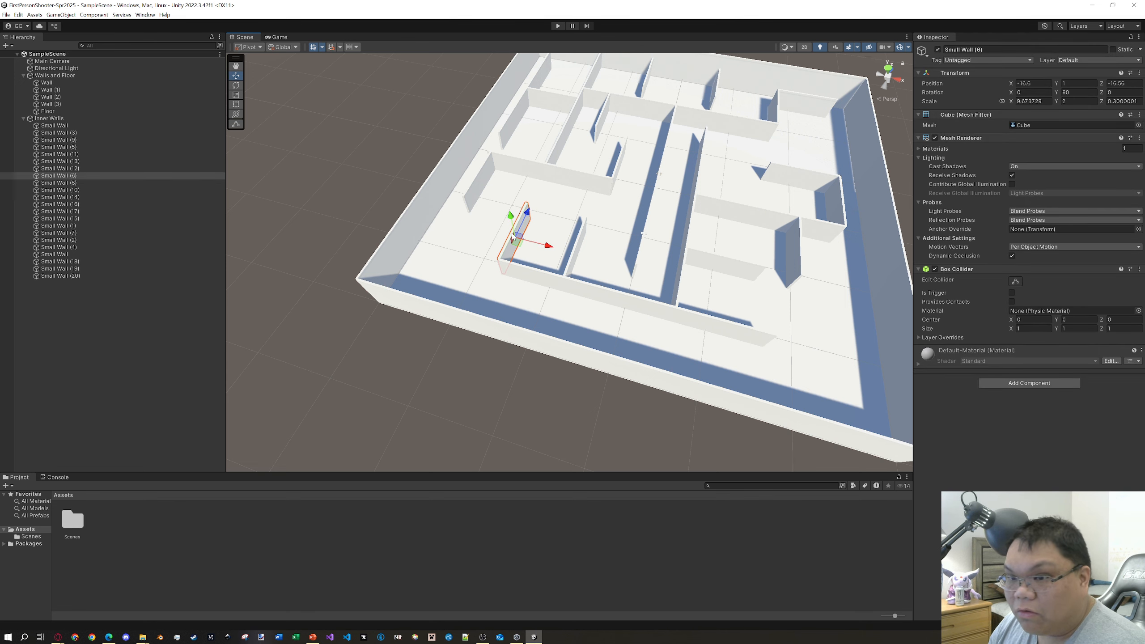
pyautogui.hotkey('ctrl', 'd')
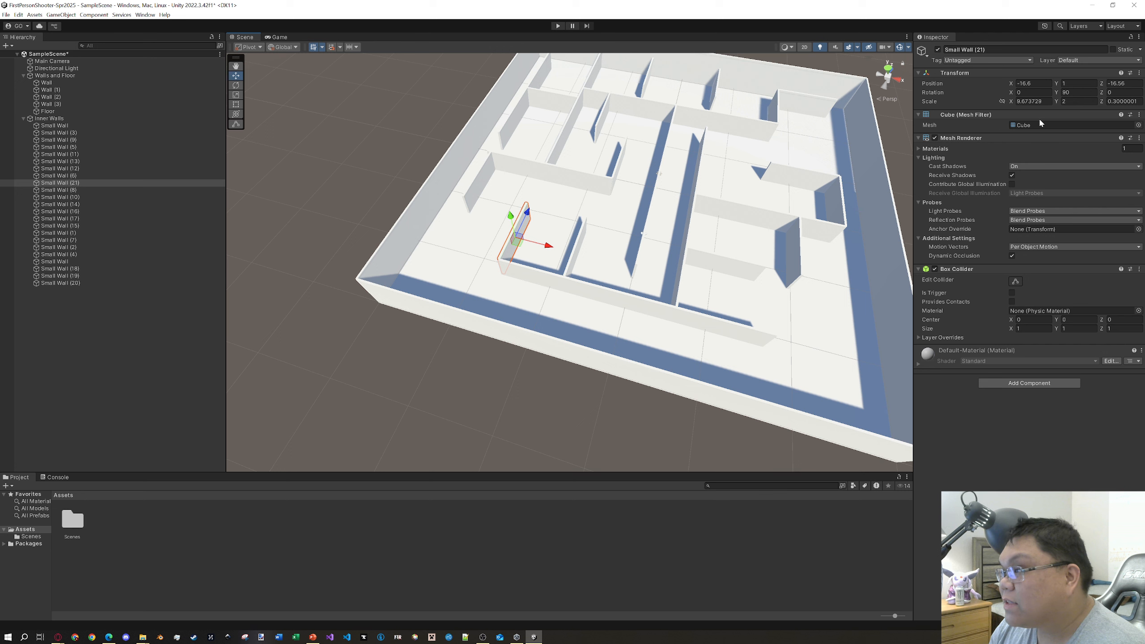
# - Angle the duplicated small wall to about 51.9 degrees in Y and move it to about X 18.46, in the open corner of the maze
pyautogui.moveTo(1057, 92); pyautogui.dragTo(558, 117)
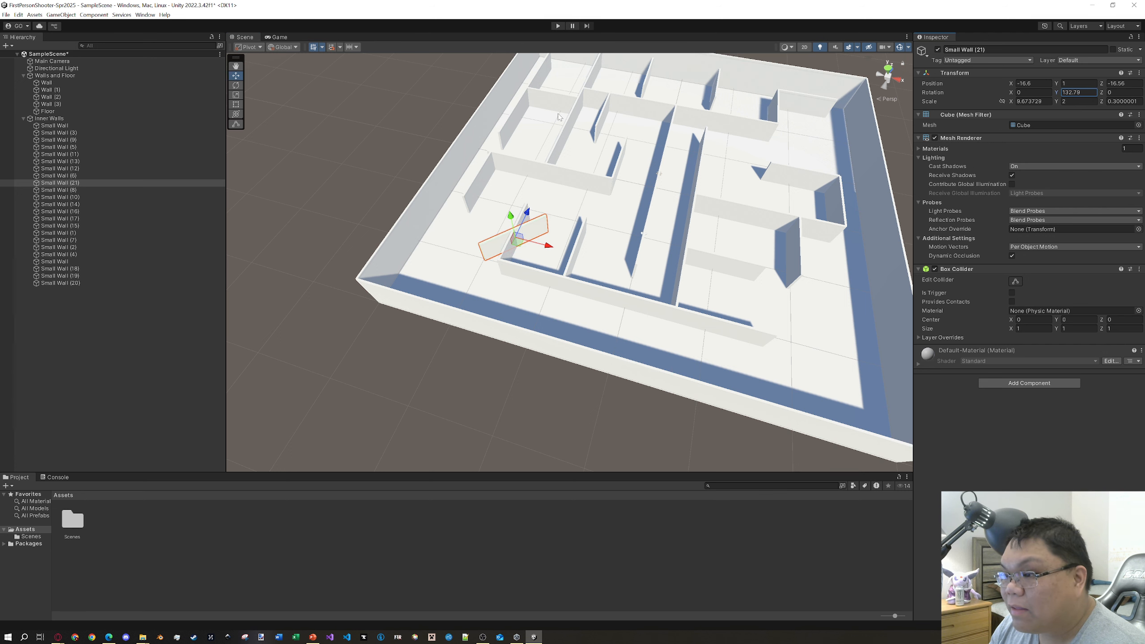
pyautogui.moveTo(547, 246)
pyautogui.mouseDown()
pyautogui.moveTo(483, 201)
pyautogui.moveTo(526, 248)
pyautogui.mouseUp()
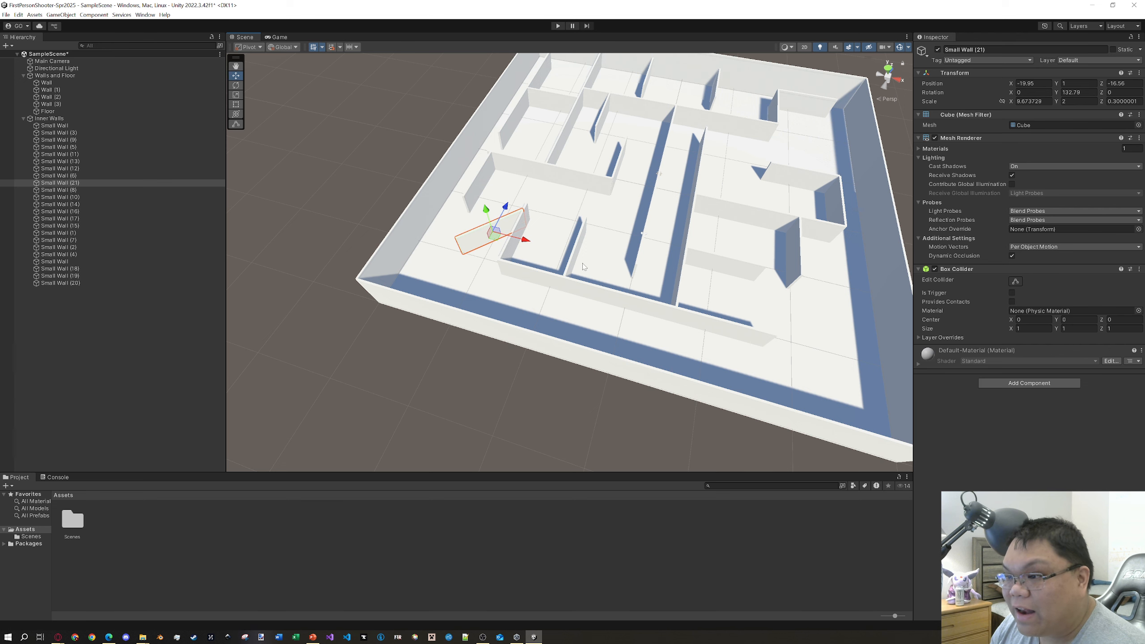
pyautogui.moveTo(834, 324); pyautogui.dragTo(645, 264, button='middle')
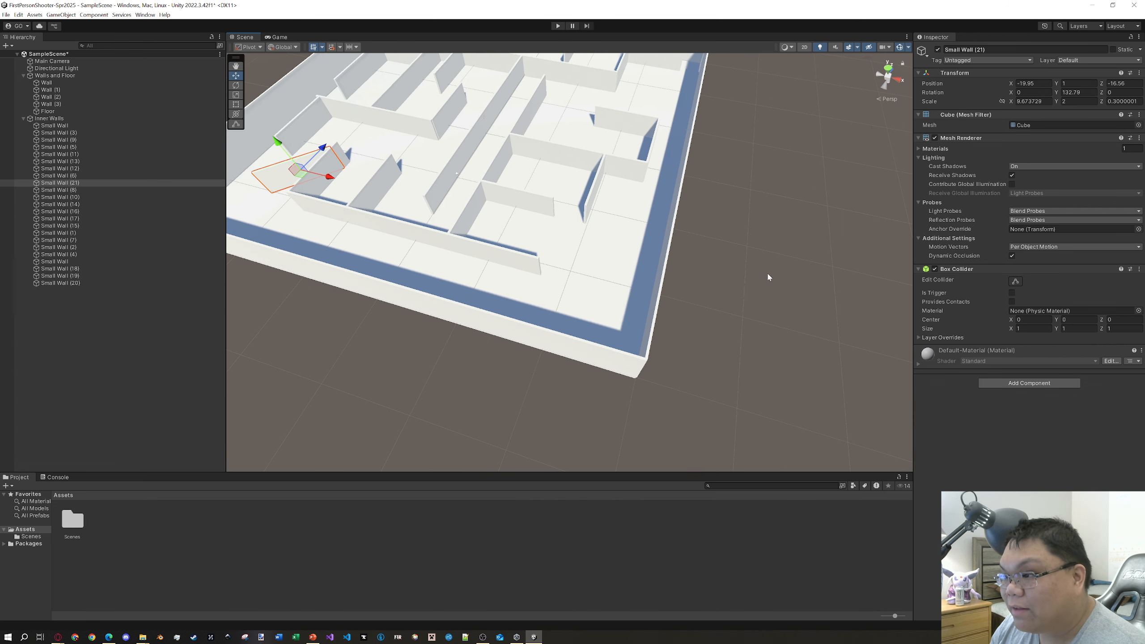
pyautogui.moveTo(1057, 92); pyautogui.dragTo(888, 142)
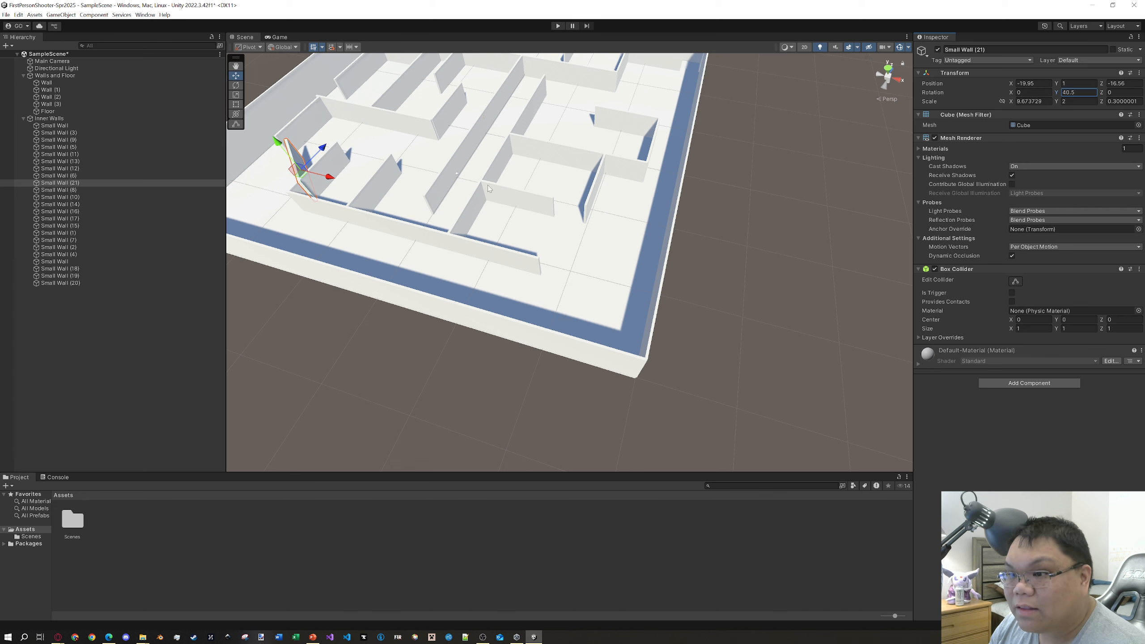
pyautogui.moveTo(321, 176); pyautogui.dragTo(602, 256)
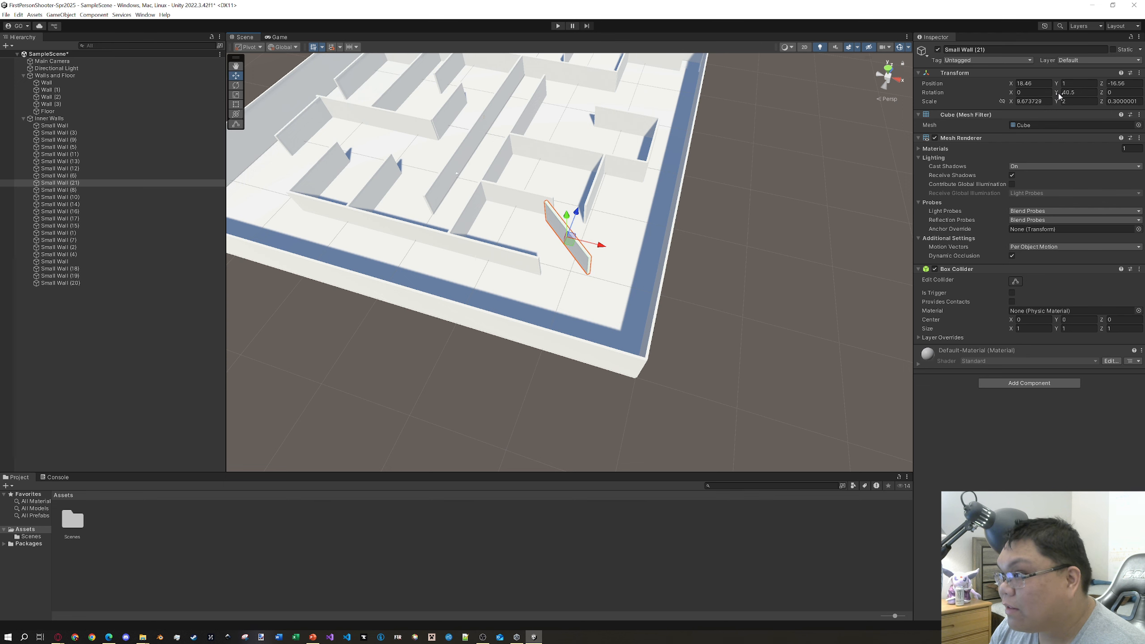
pyautogui.moveTo(1060, 96); pyautogui.dragTo(1074, 99)
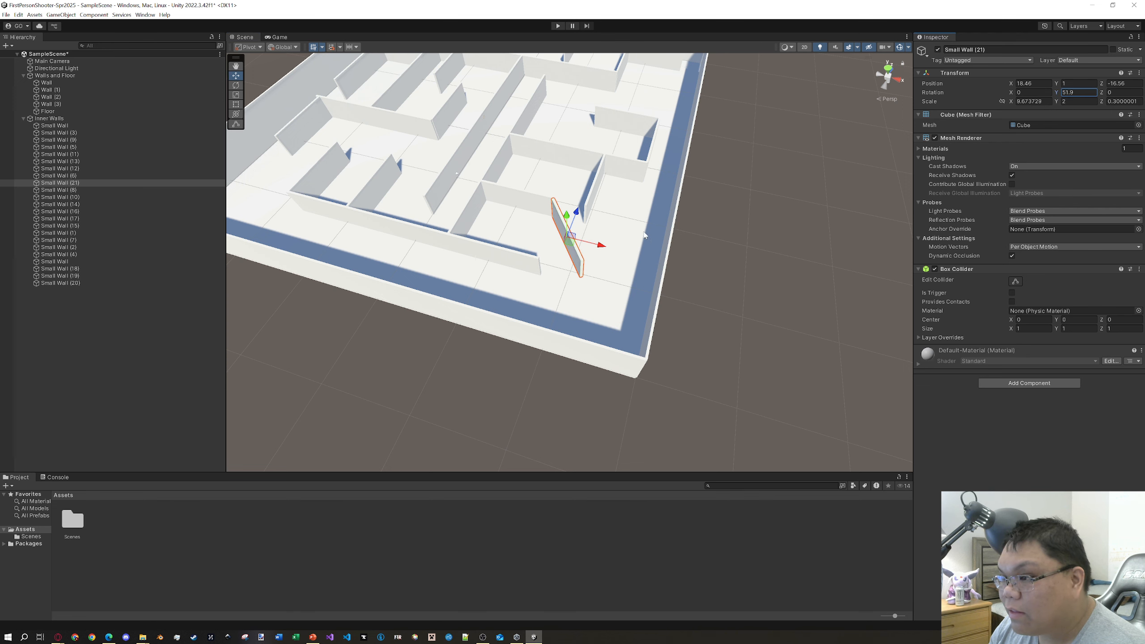
pyautogui.moveTo(604, 247); pyautogui.dragTo(602, 246)
pyautogui.click(728, 234)
# - Check the maze layout from above and save the scene
pyautogui.scroll(-3, 726, 200)
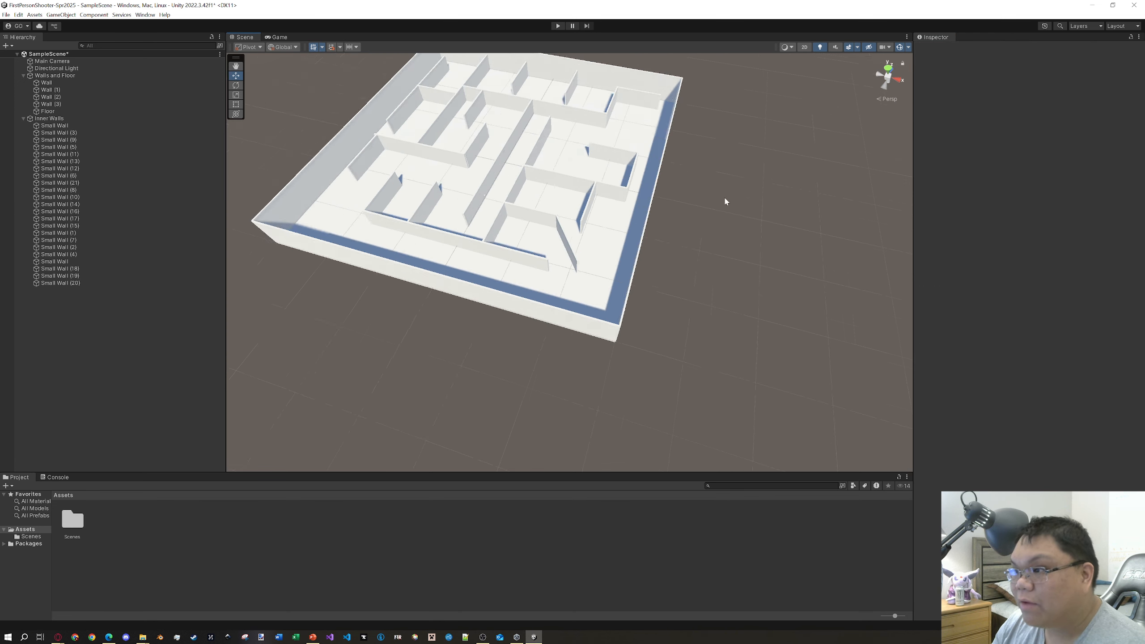
pyautogui.scroll(-3, 725, 198)
pyautogui.moveTo(721, 181); pyautogui.dragTo(767, 235, button='right')
pyautogui.moveTo(631, 177); pyautogui.dragTo(653, 221, button='middle')
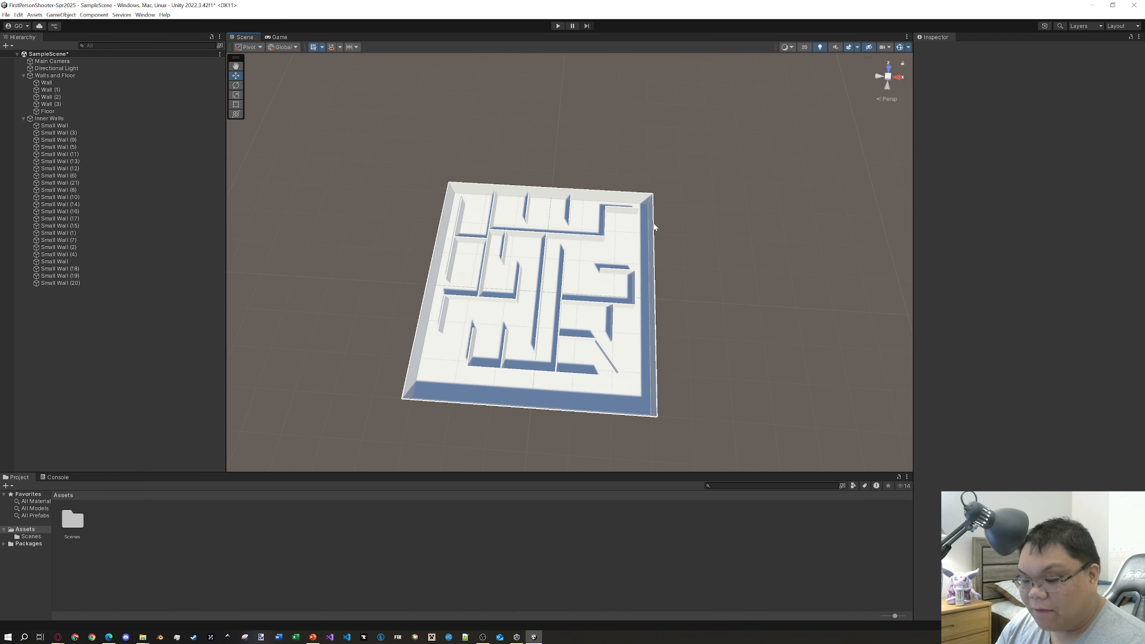
pyautogui.hotkey('ctrl', 's')
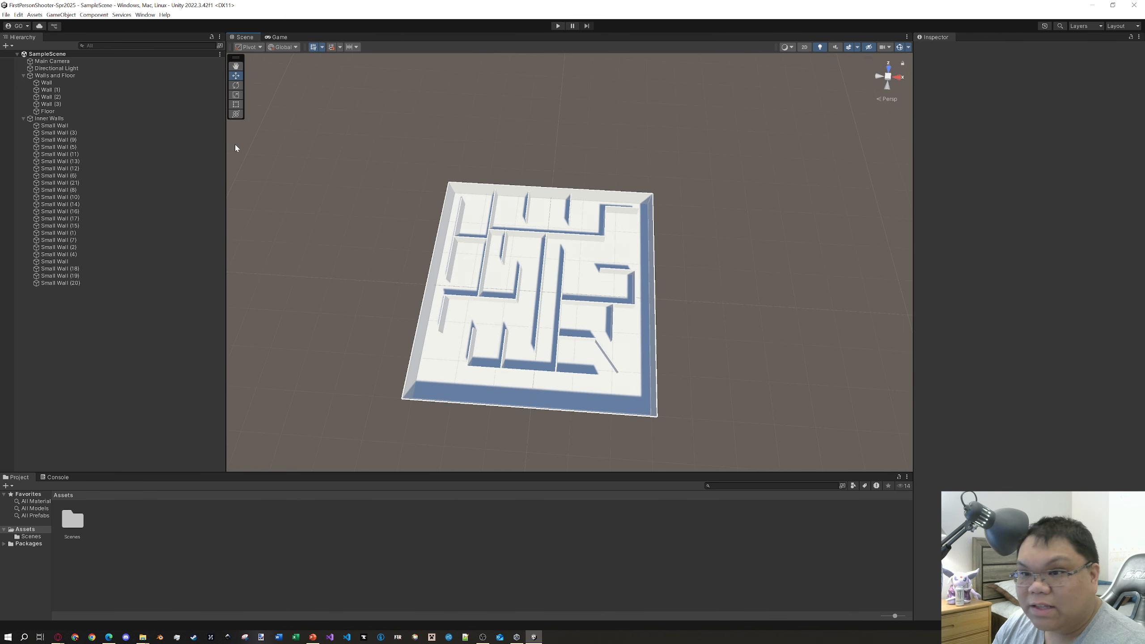
# - Disable the Directional Light so it no longer lights the maze
pyautogui.click(67, 63)
pyautogui.click(64, 68)
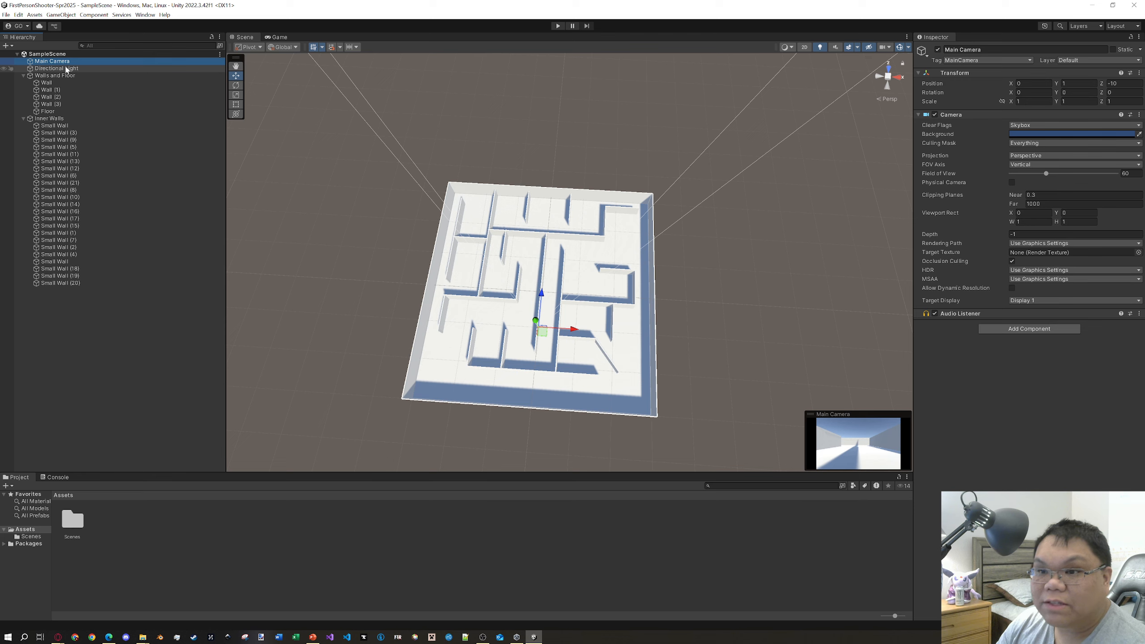
pyautogui.moveTo(708, 258); pyautogui.dragTo(512, 321, button='right')
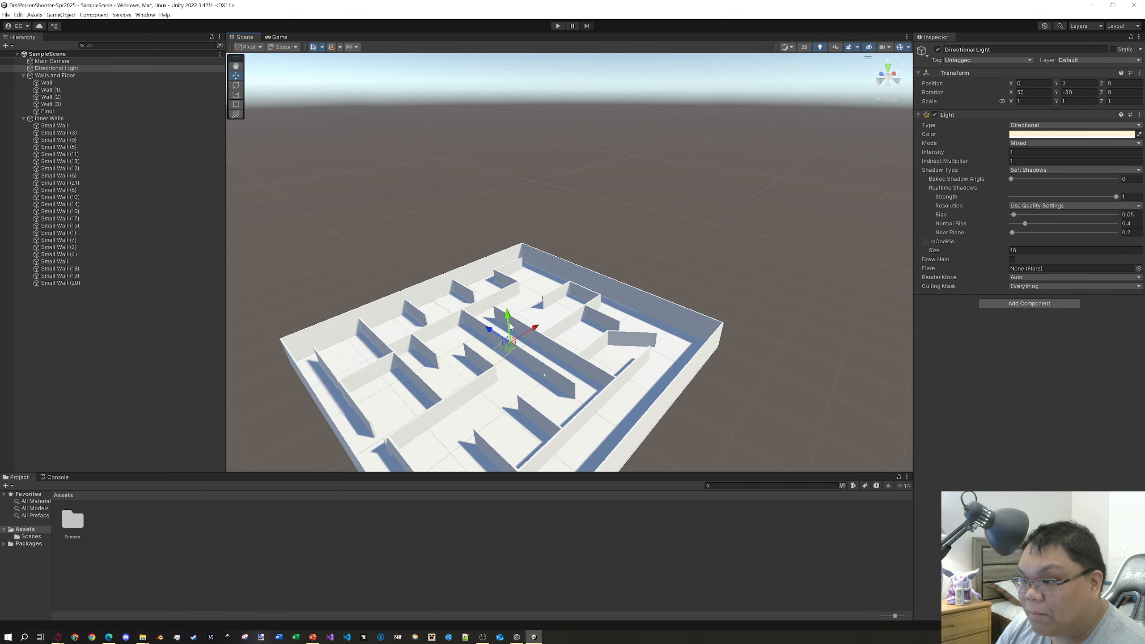
pyautogui.click(938, 50)
pyautogui.click(803, 260)
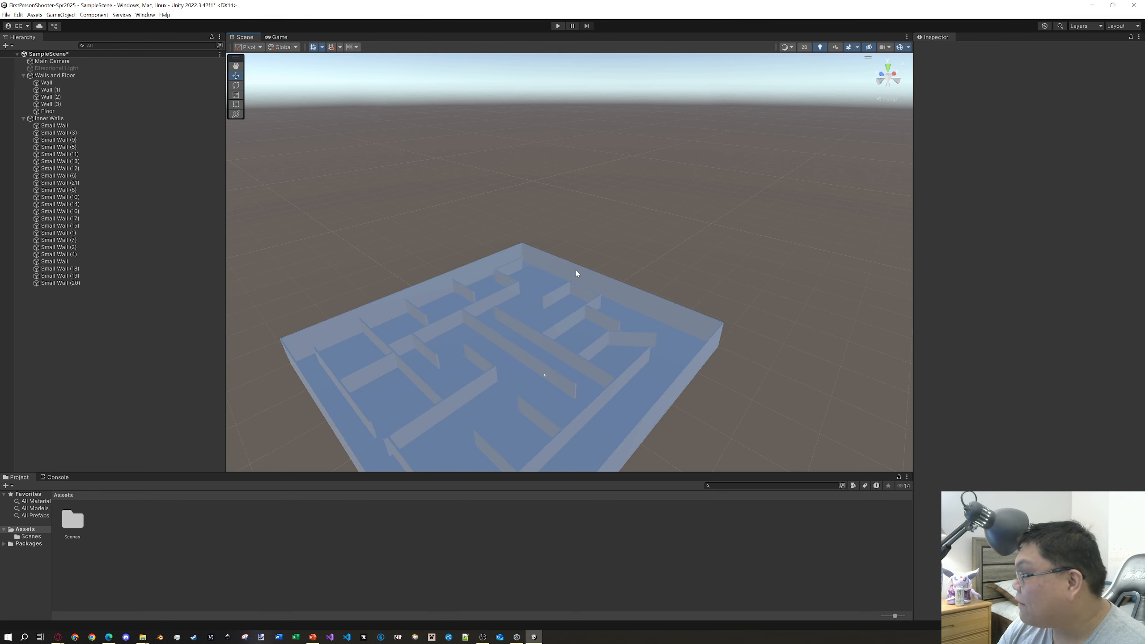
# - Add a Point Light to the scene as an ungrouped object
pyautogui.rightClick(120, 361)
pyautogui.rightClick(99, 318)
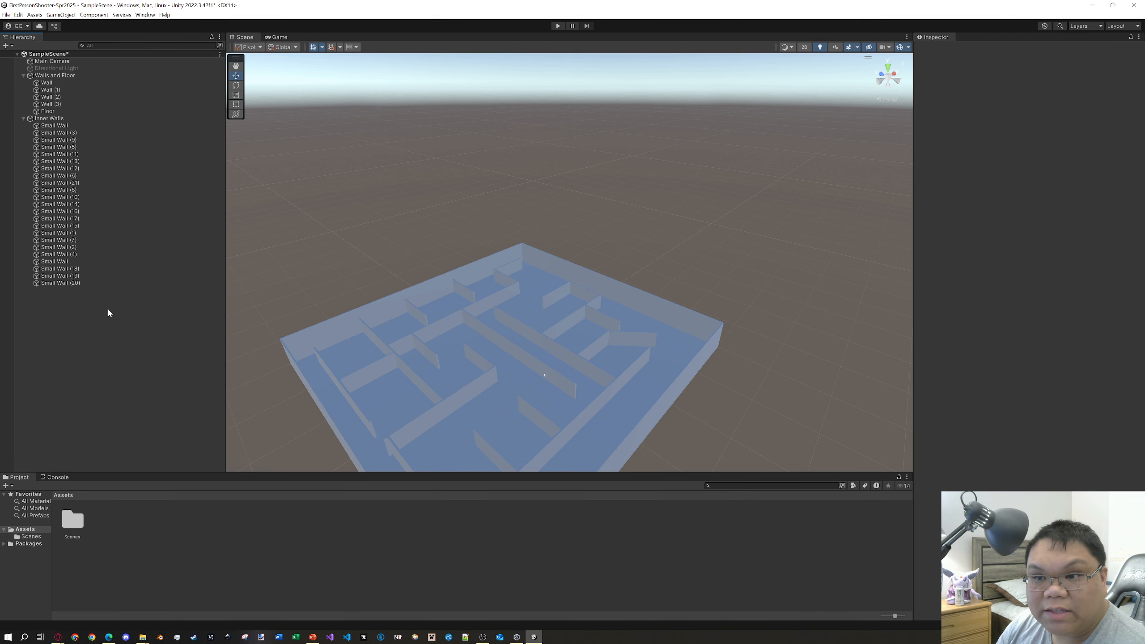
pyautogui.rightClick(108, 310)
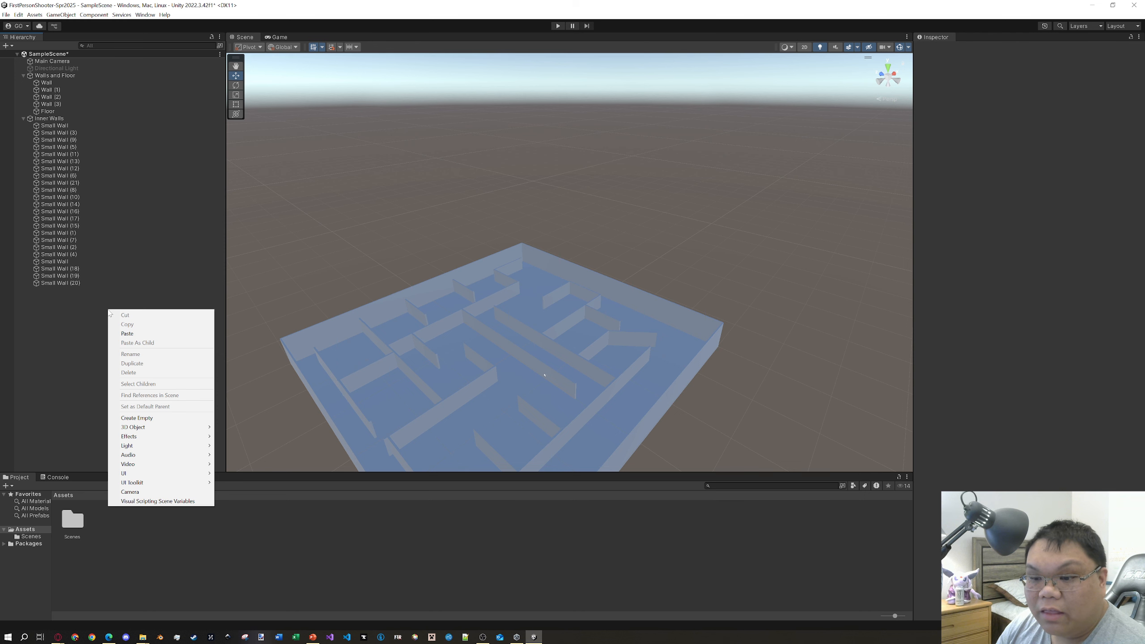
pyautogui.moveTo(189, 446)
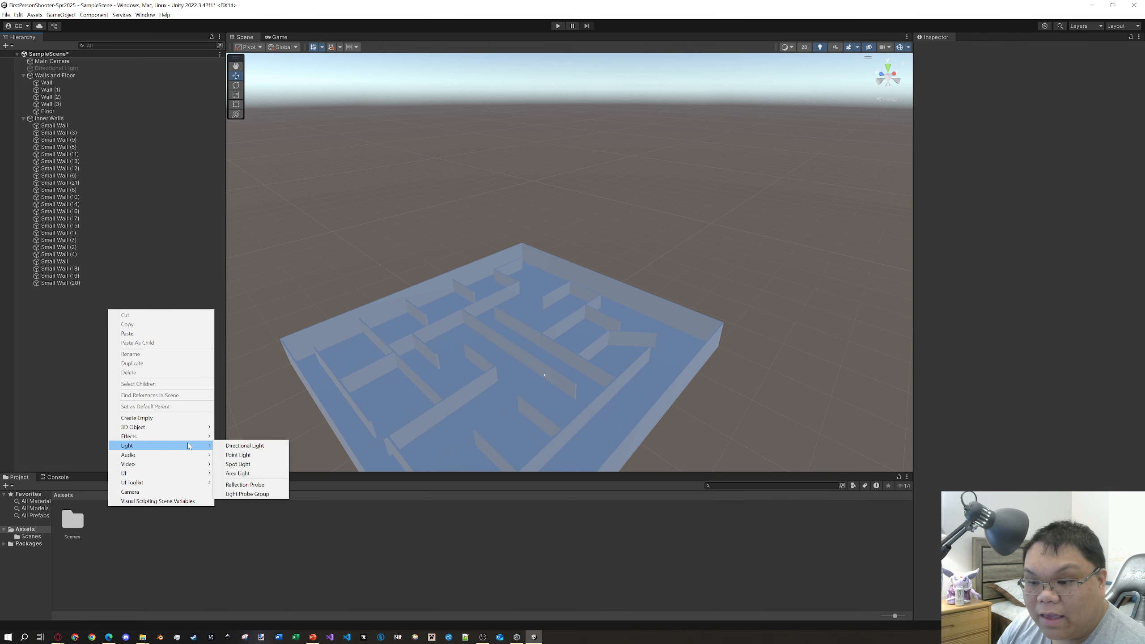
pyautogui.click(238, 454)
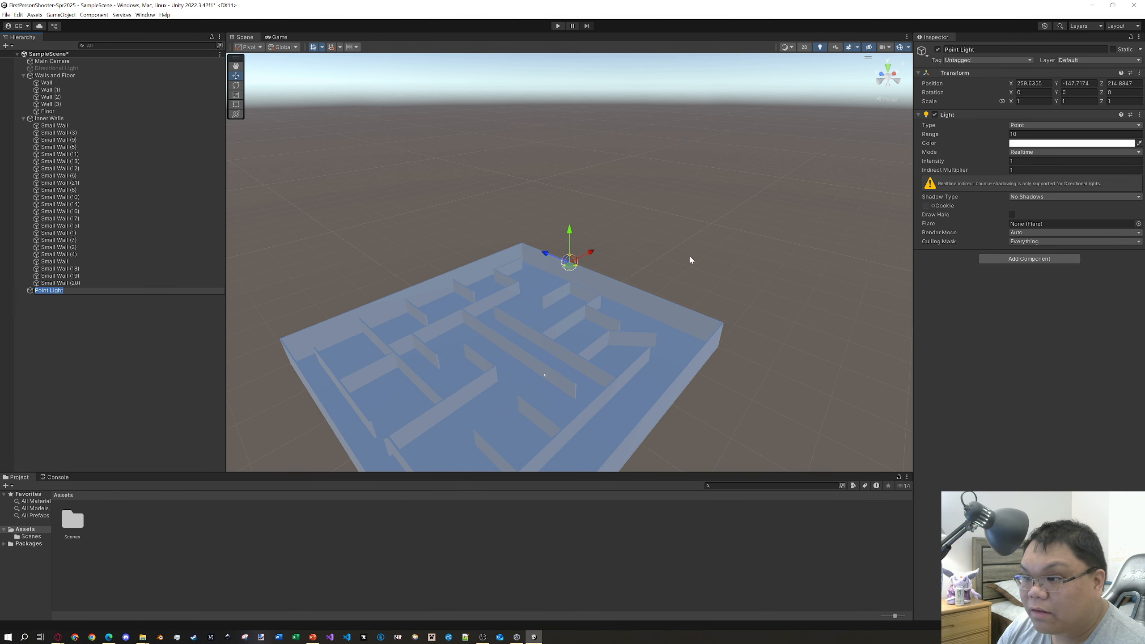
# - Reset the Point Light's Transform to bring it to the scene origin
pyautogui.moveTo(667, 258); pyautogui.dragTo(644, 275, button='right')
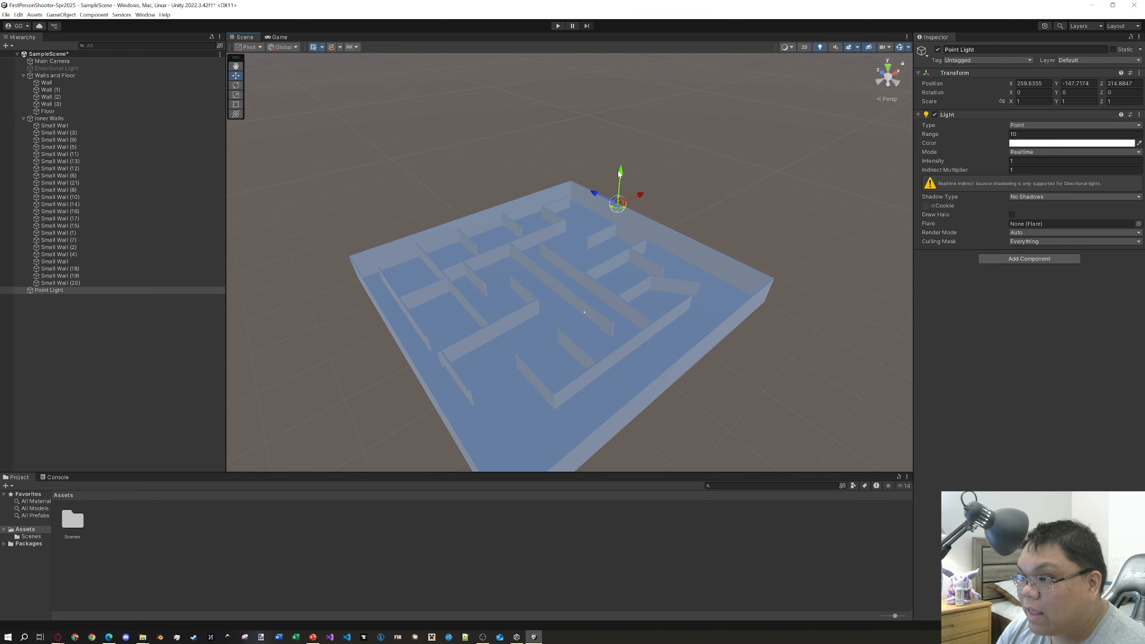
pyautogui.moveTo(619, 177); pyautogui.dragTo(609, 149)
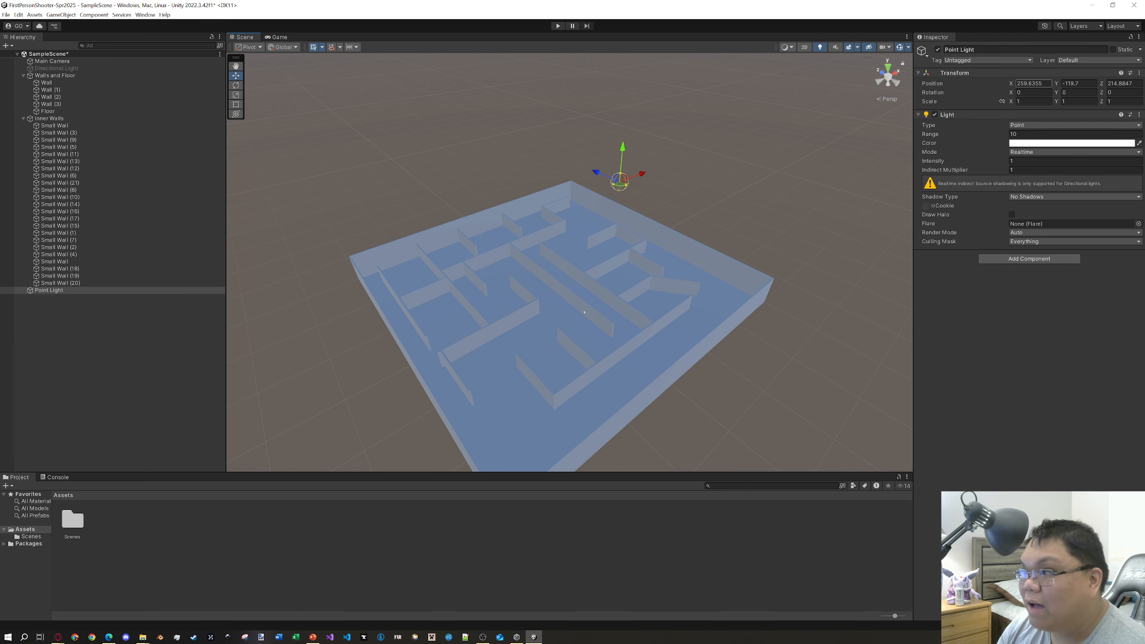
pyautogui.click(1030, 83)
pyautogui.click(1140, 72)
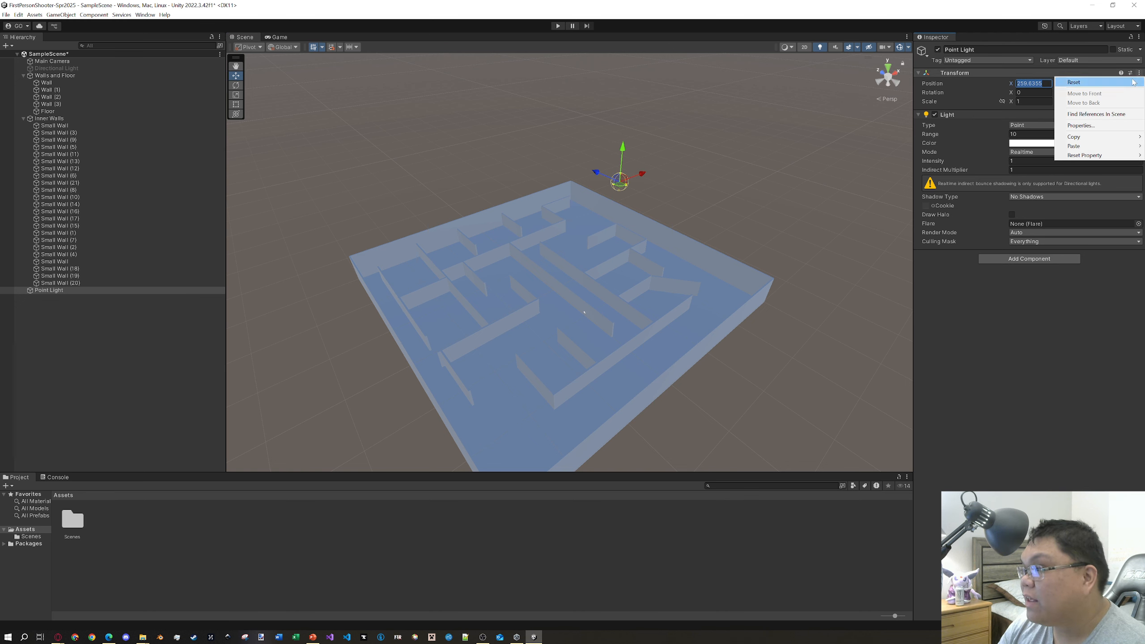
pyautogui.click(1071, 73)
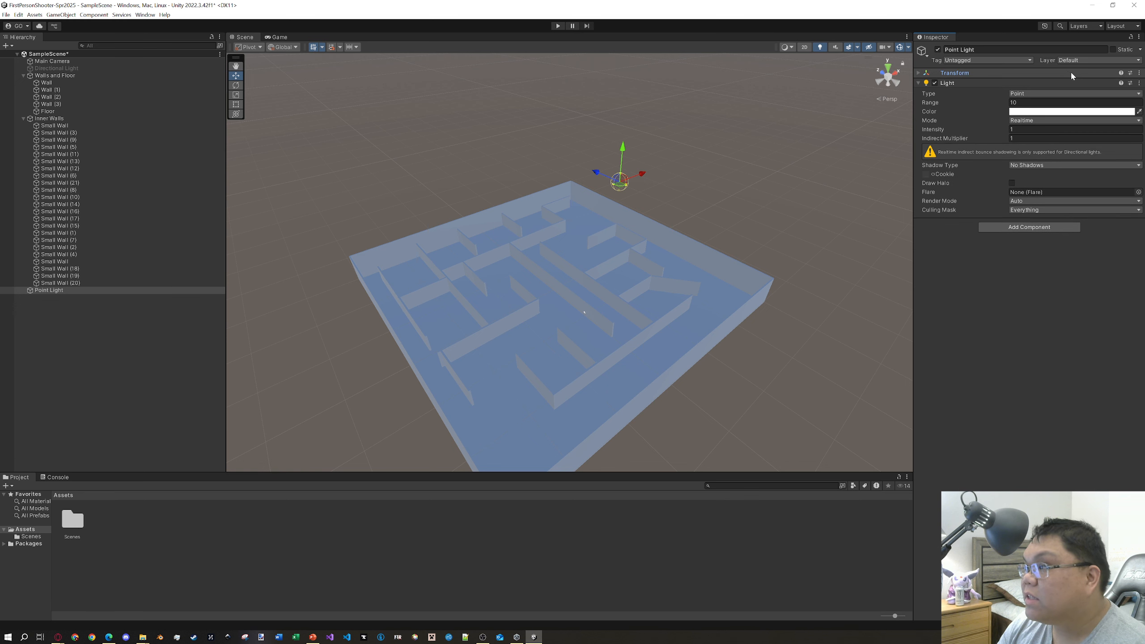
pyautogui.click(1093, 75)
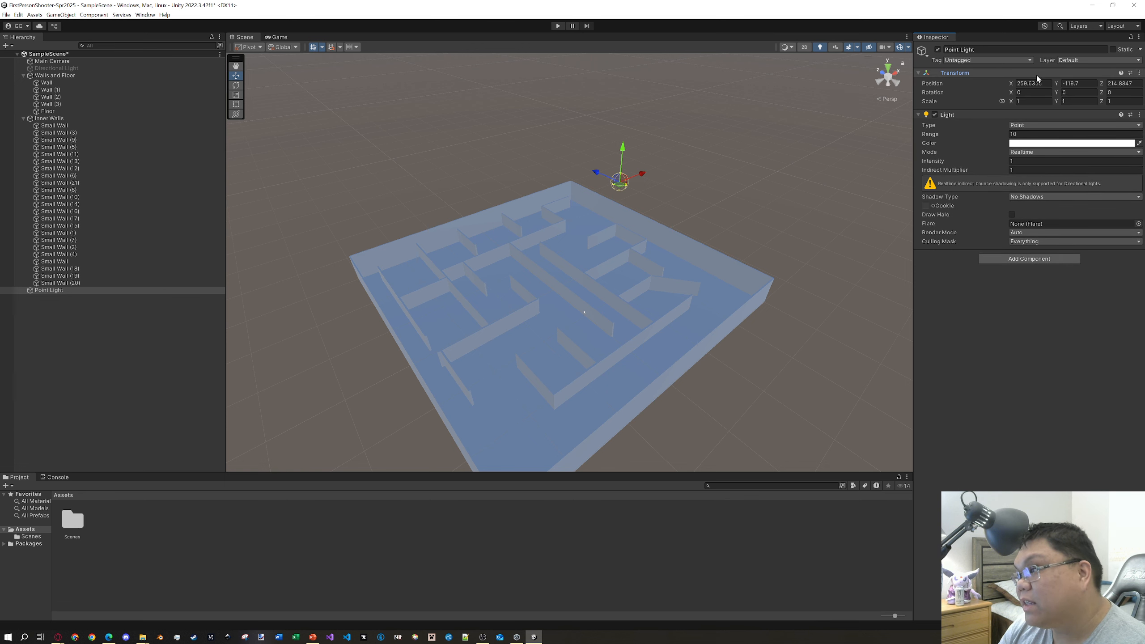
pyautogui.click(963, 73)
pyautogui.click(964, 74)
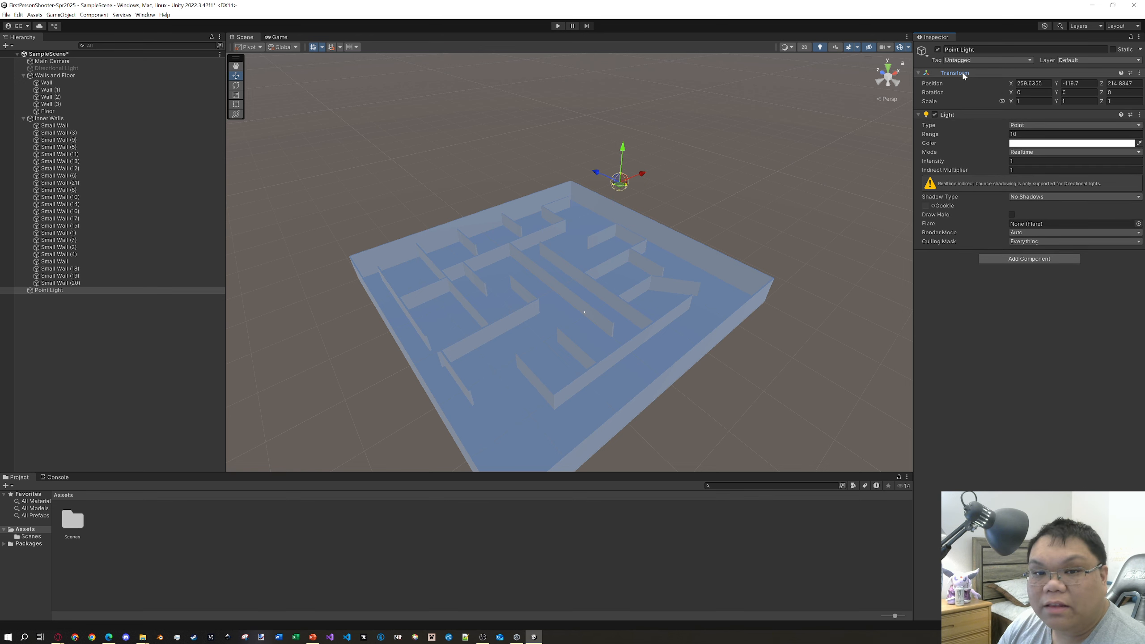
pyautogui.click(964, 73)
pyautogui.click(963, 74)
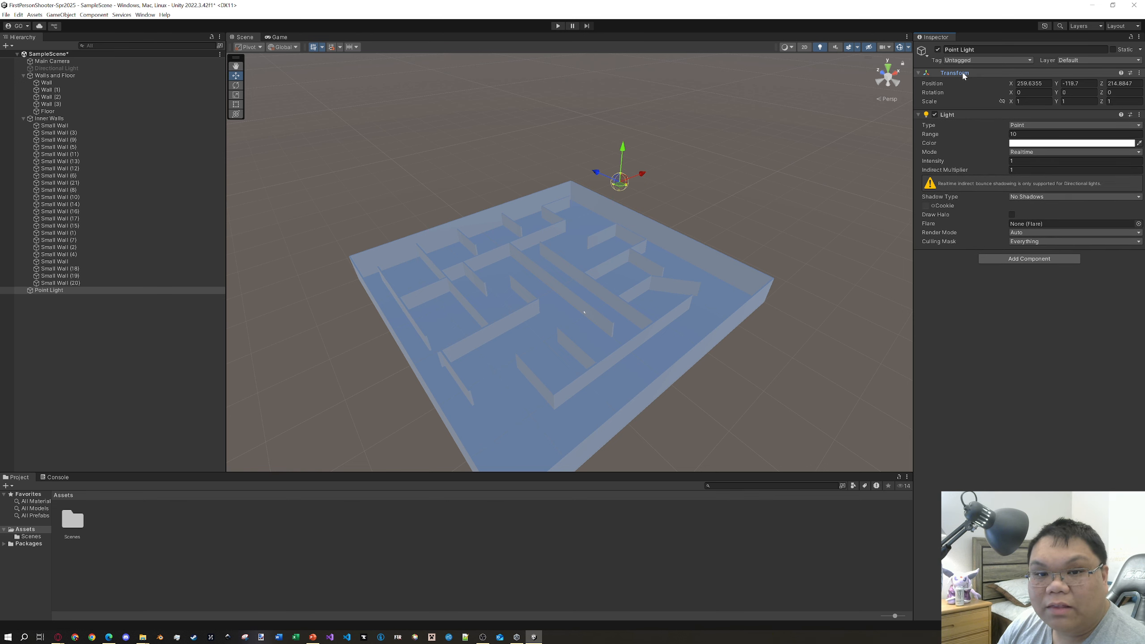
pyautogui.click(1141, 73)
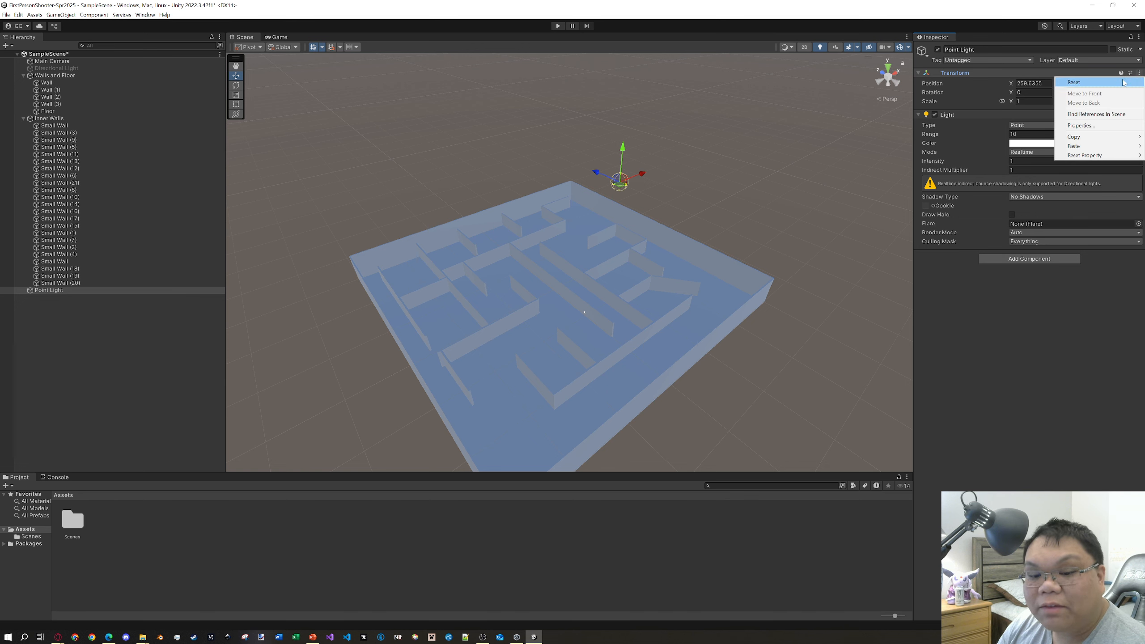
pyautogui.click(1123, 83)
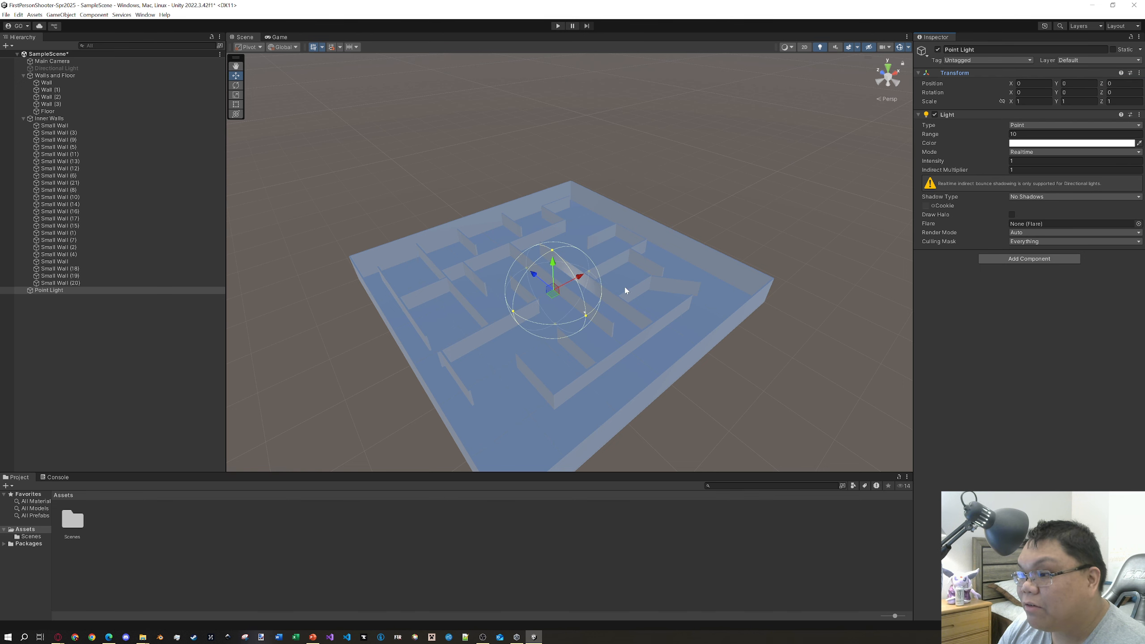
# - Move the Point Light to about X -2.96 and Y 2.04 so it illuminates the middle of the maze
pyautogui.scroll(5, 586, 307)
pyautogui.scroll(-4, 568, 312)
pyautogui.moveTo(544, 273); pyautogui.dragTo(562, 300)
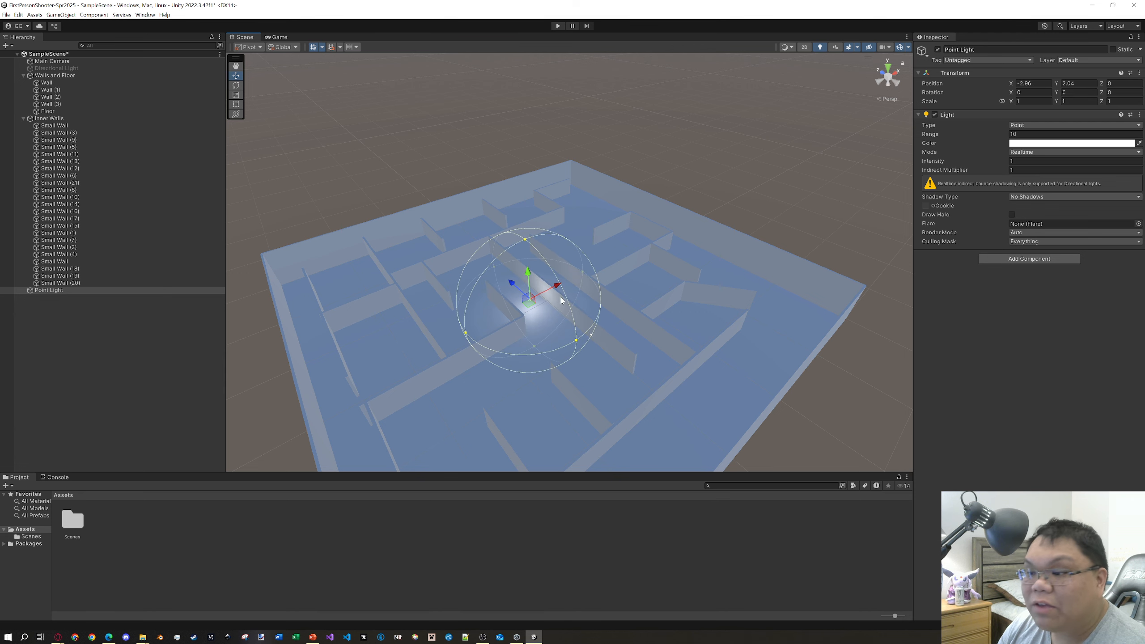
pyautogui.scroll(-2, 687, 268)
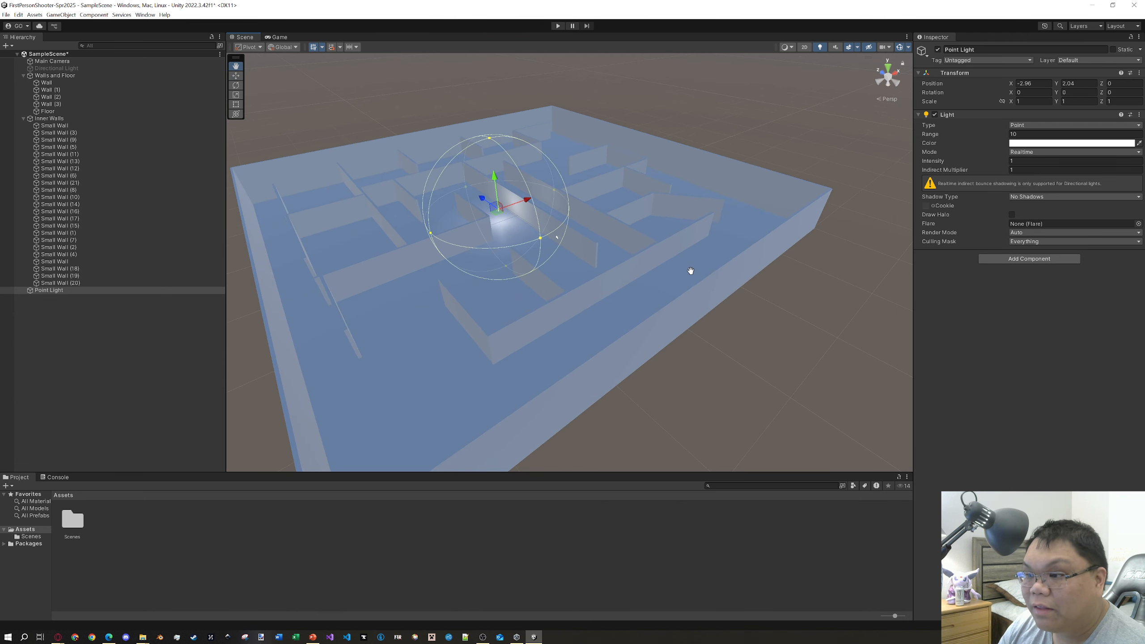
pyautogui.scroll(-3, 670, 235)
pyautogui.scroll(2, 676, 244)
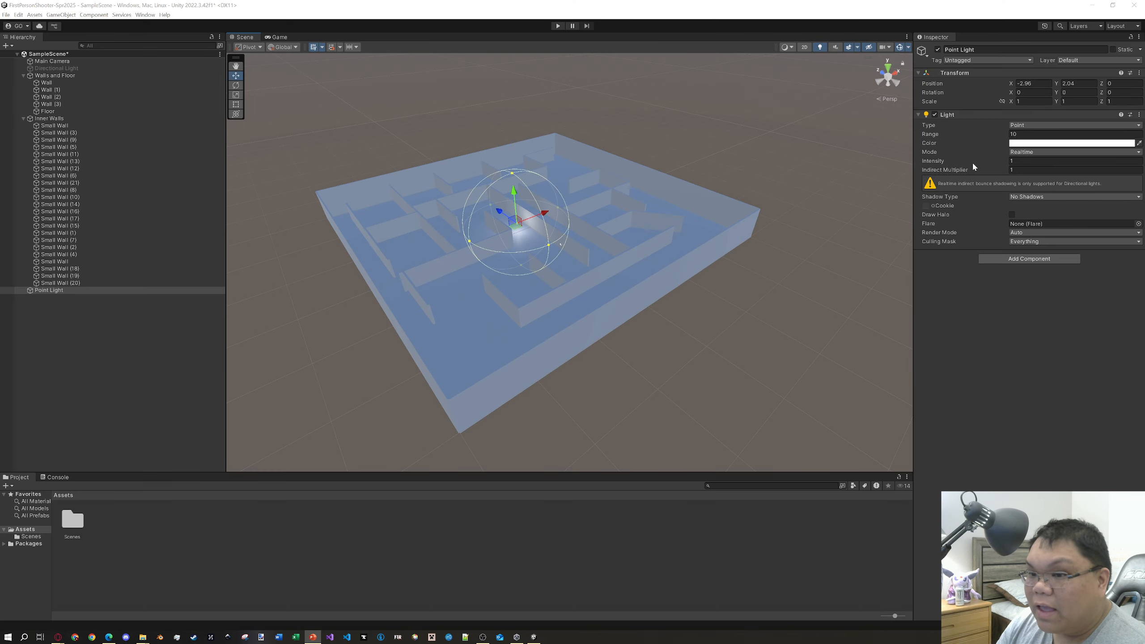
pyautogui.rightClick(98, 345)
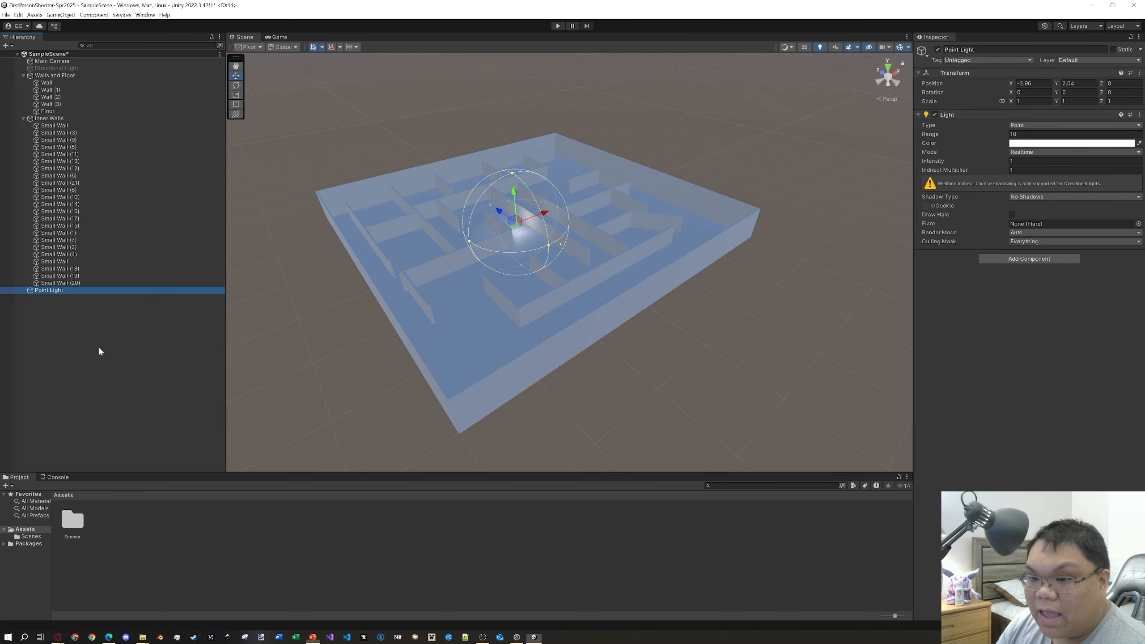
pyautogui.moveTo(149, 484)
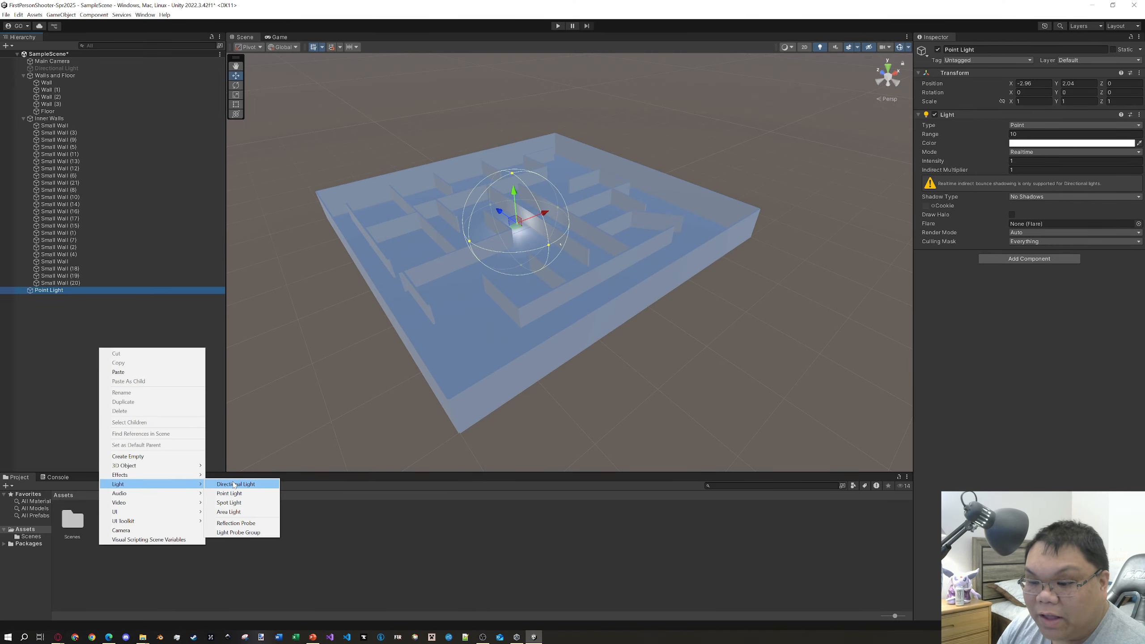
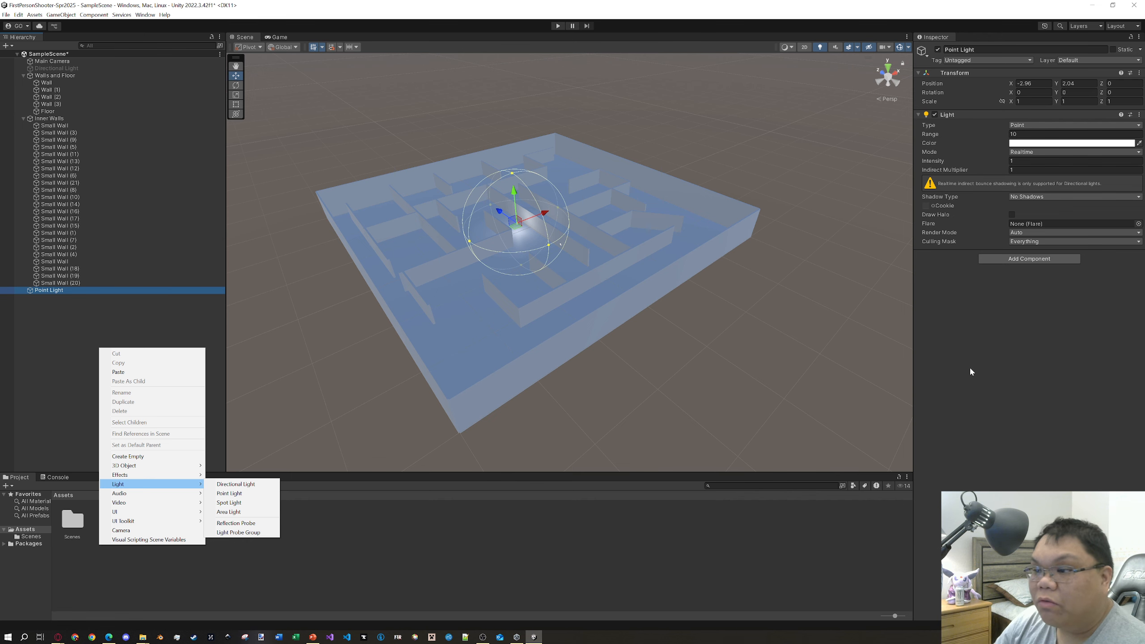
pyautogui.click(833, 333)
# - Reduce the Point Light's range to about 4.86 and shift it along the X axis to about -5.73
pyautogui.scroll(6, 476, 226)
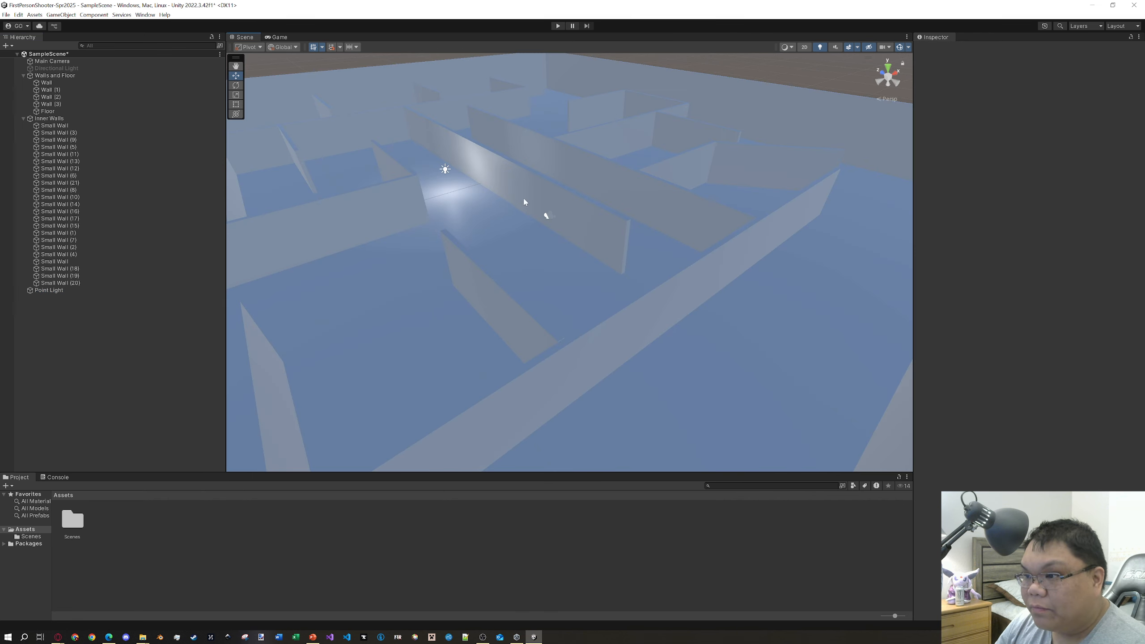
pyautogui.moveTo(474, 192); pyautogui.dragTo(485, 199, button='middle')
pyautogui.scroll(2, 580, 275)
pyautogui.scroll(-1, 580, 275)
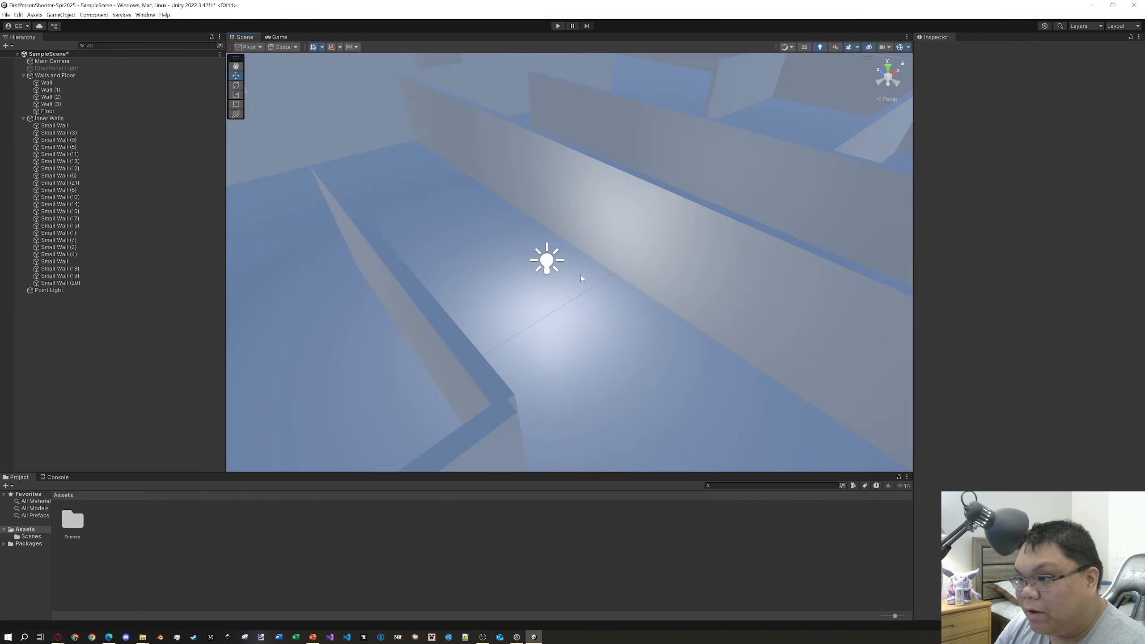
pyautogui.scroll(-3, 580, 275)
pyautogui.click(562, 261)
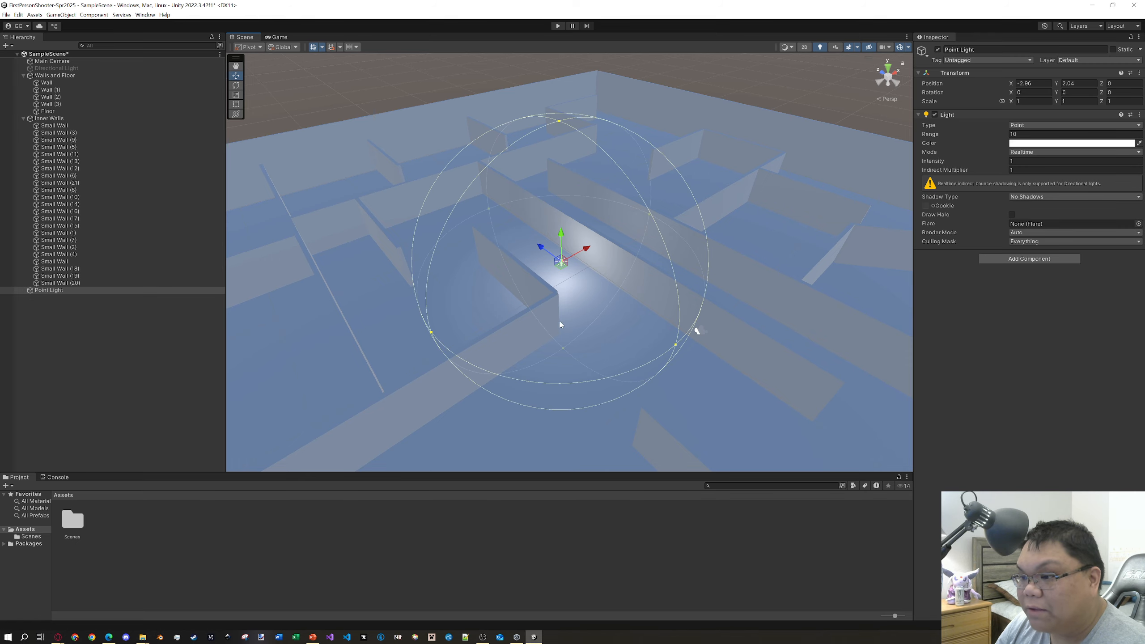
pyautogui.moveTo(429, 332); pyautogui.dragTo(559, 276)
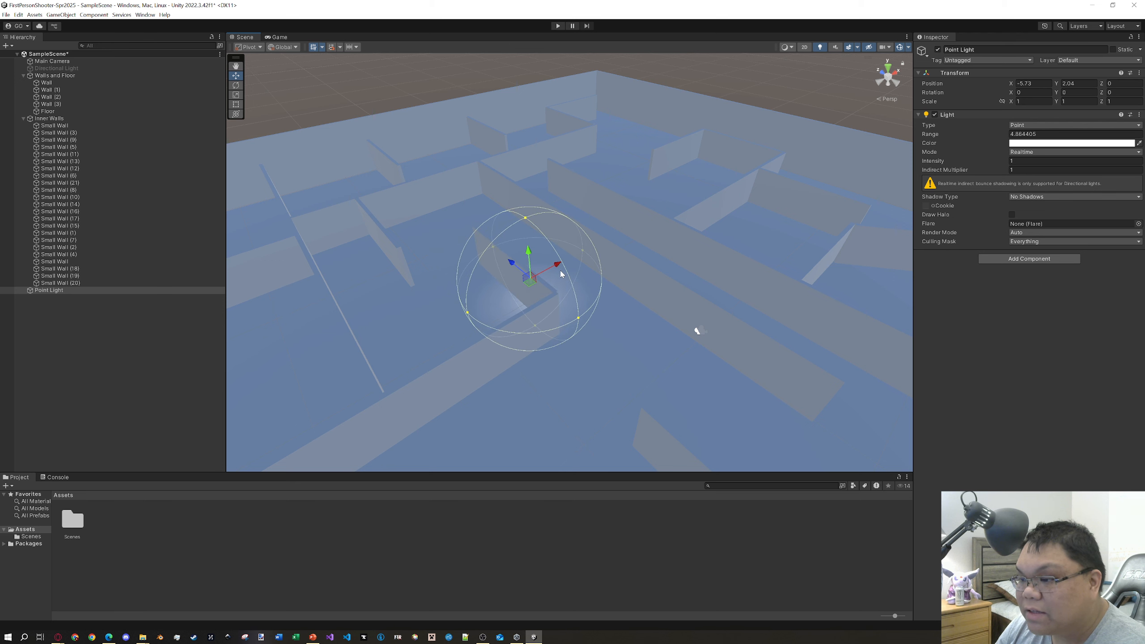
# - Duplicate the Point Light five times and spread the copies around the maze, placing the last near X -22.5, Z 15.6
pyautogui.moveTo(627, 288); pyautogui.dragTo(677, 289, button='right')
pyautogui.scroll(-6, 676, 287)
pyautogui.scroll(6, 673, 282)
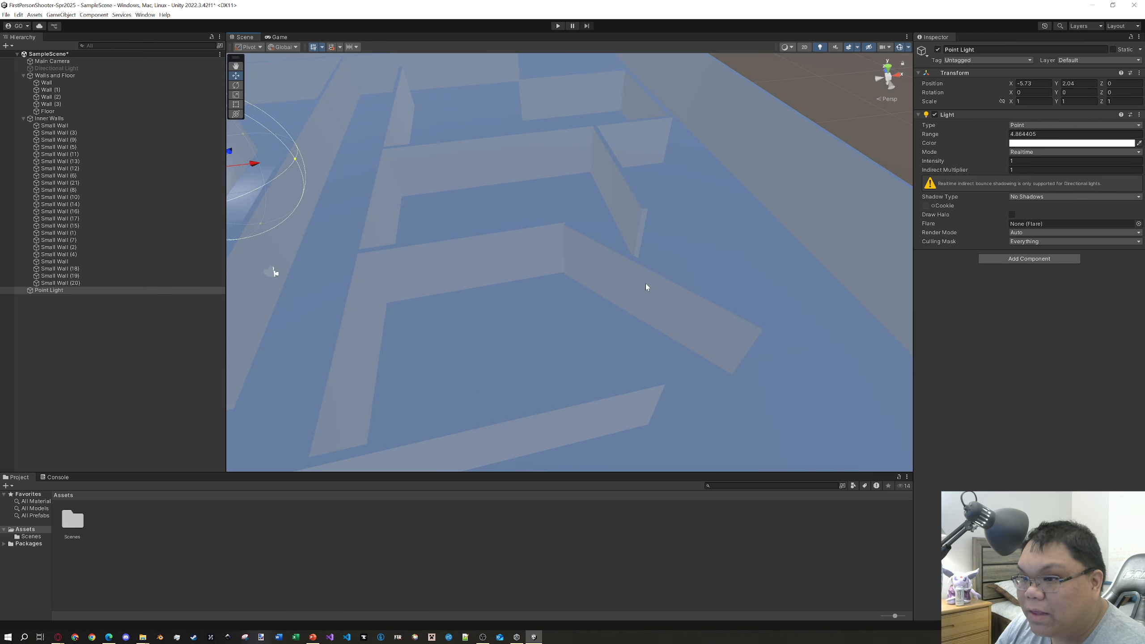
pyautogui.scroll(-6, 564, 273)
pyautogui.scroll(10, 539, 220)
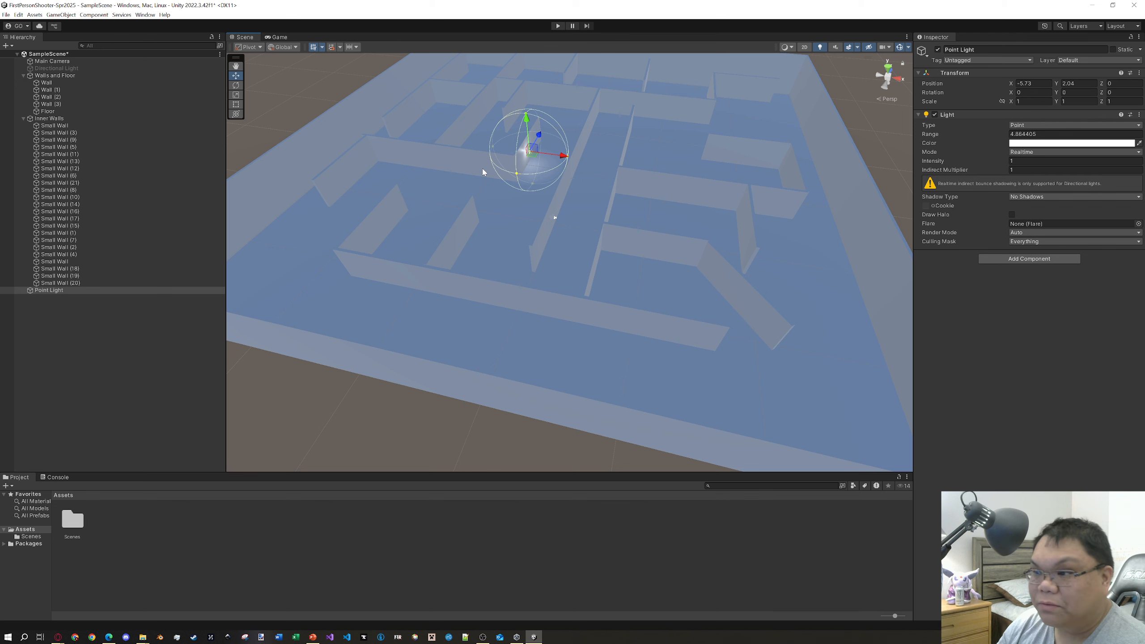
pyautogui.moveTo(511, 199); pyautogui.dragTo(571, 219, button='middle')
pyautogui.hotkey('ctrl', 'd')
pyautogui.press('w')
pyautogui.moveTo(576, 182); pyautogui.dragTo(521, 173)
pyautogui.hotkey('ctrl', 'd')
pyautogui.hotkey('ctrl', 'd')
pyautogui.scroll(-3, 698, 257)
pyautogui.hotkey('ctrl', 'd')
pyautogui.hotkey('ctrl', 'd')
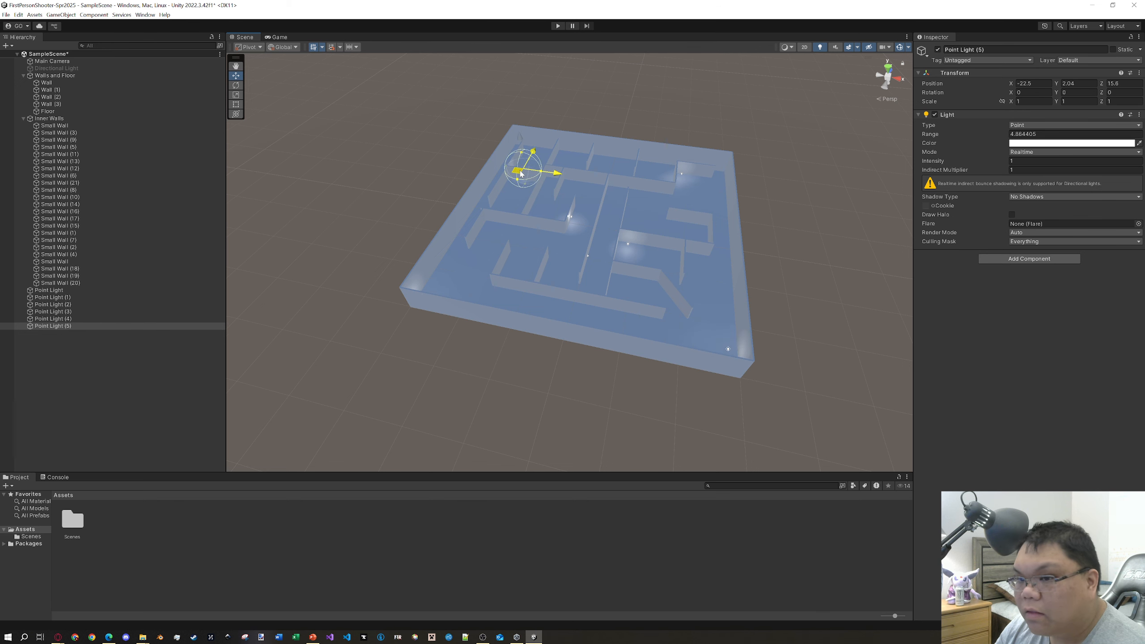
# - Create an empty object at the scene's top level and name it Lights
pyautogui.rightClick(102, 367)
pyautogui.click(125, 475)
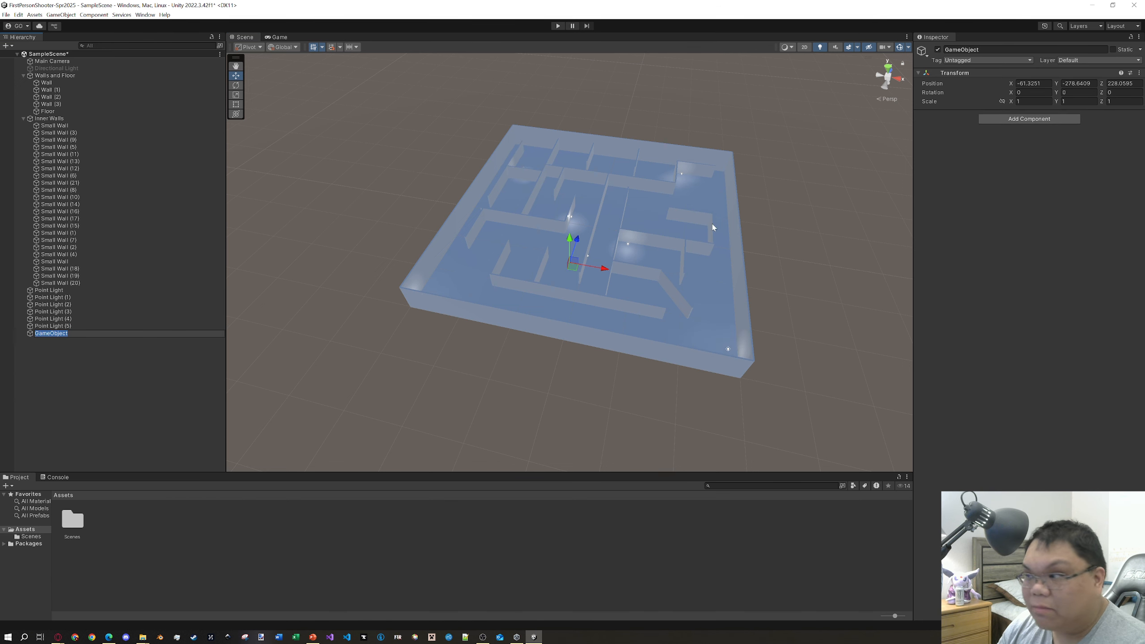
pyautogui.click(985, 49)
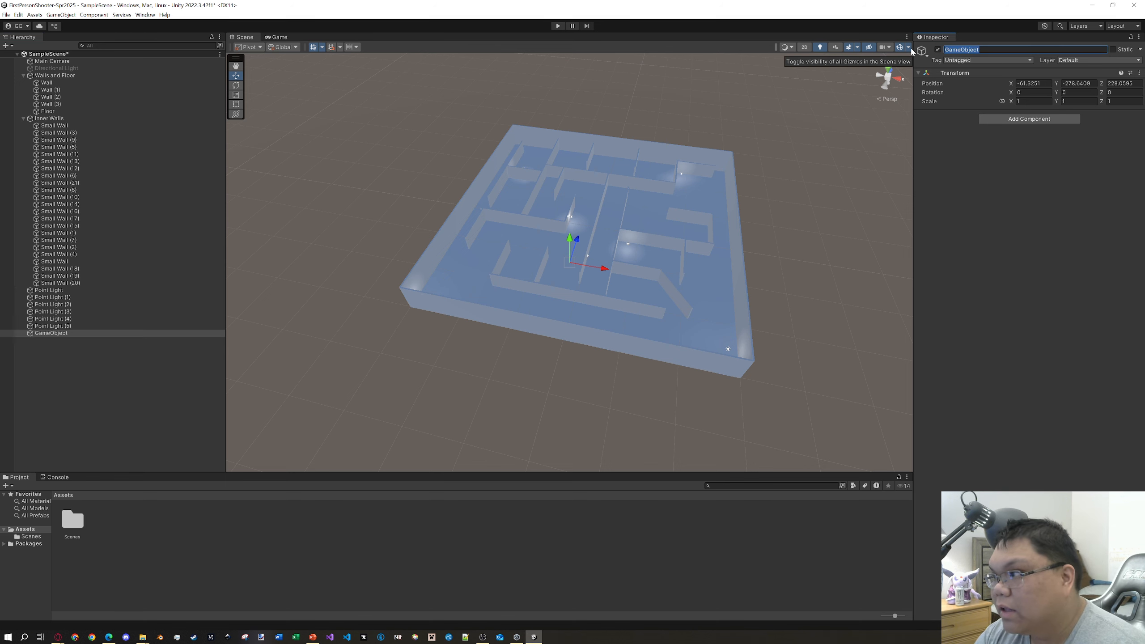
pyautogui.write('Lights')
pyautogui.press('Return')
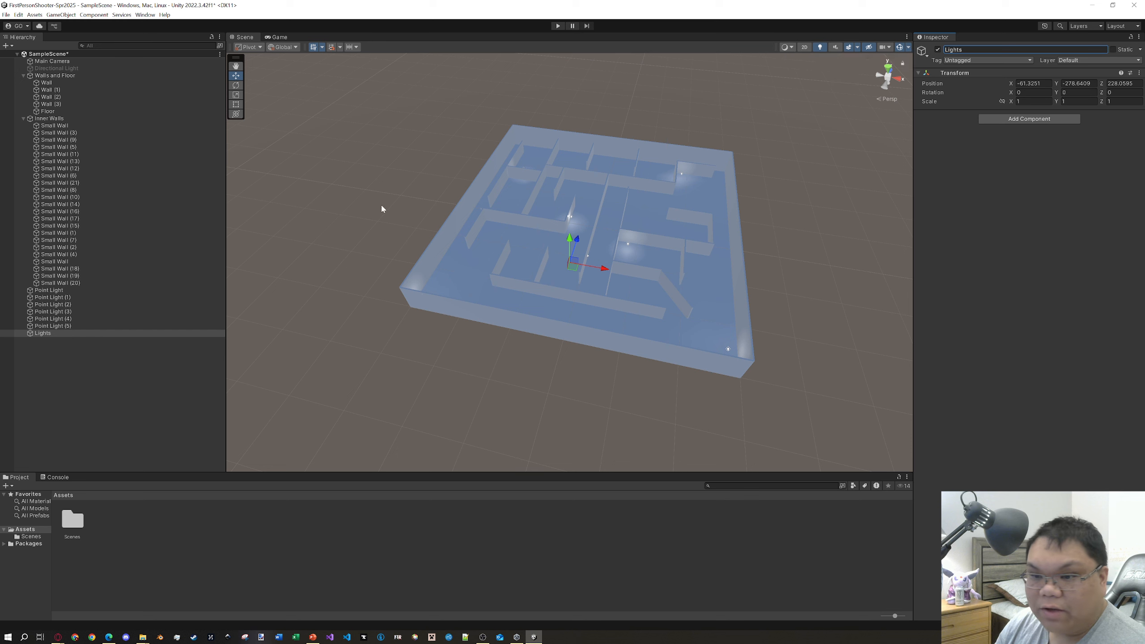
# - Group all six Point Lights under the Lights object
pyautogui.click(48, 290)
pyautogui.keyDown('shift'); pyautogui.click(53, 325); pyautogui.keyUp('shift')
pyautogui.moveTo(54, 298); pyautogui.dragTo(47, 332)
pyautogui.click(436, 377)
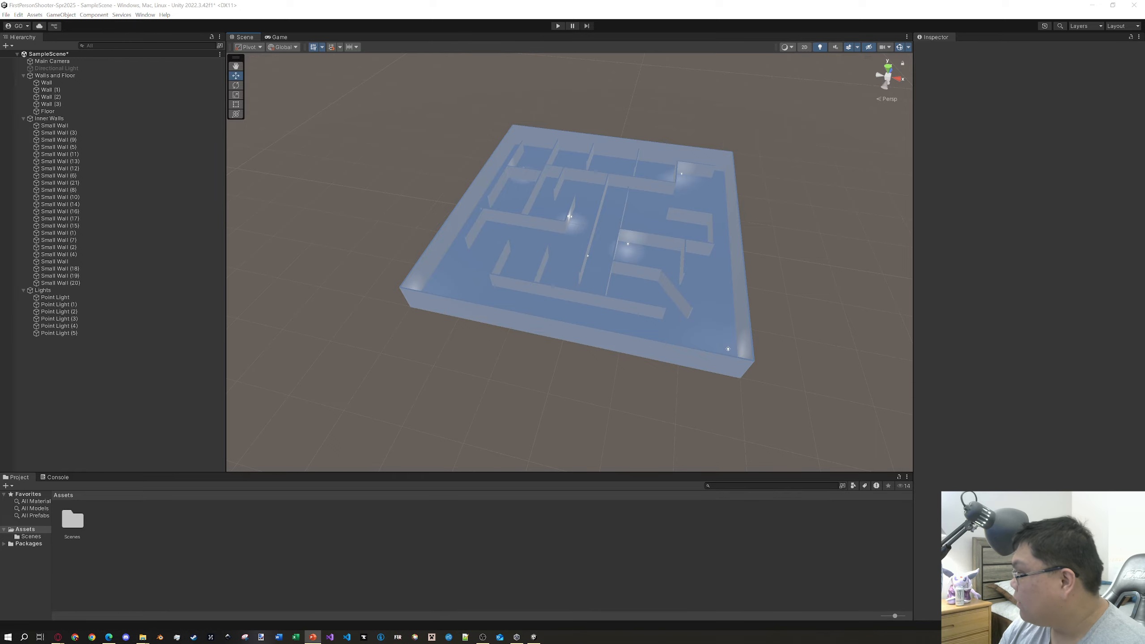
# - Check the PowerPoint slide on lights and camera for directional light placement and return to Unity
pyautogui.press('super+shift+Left')
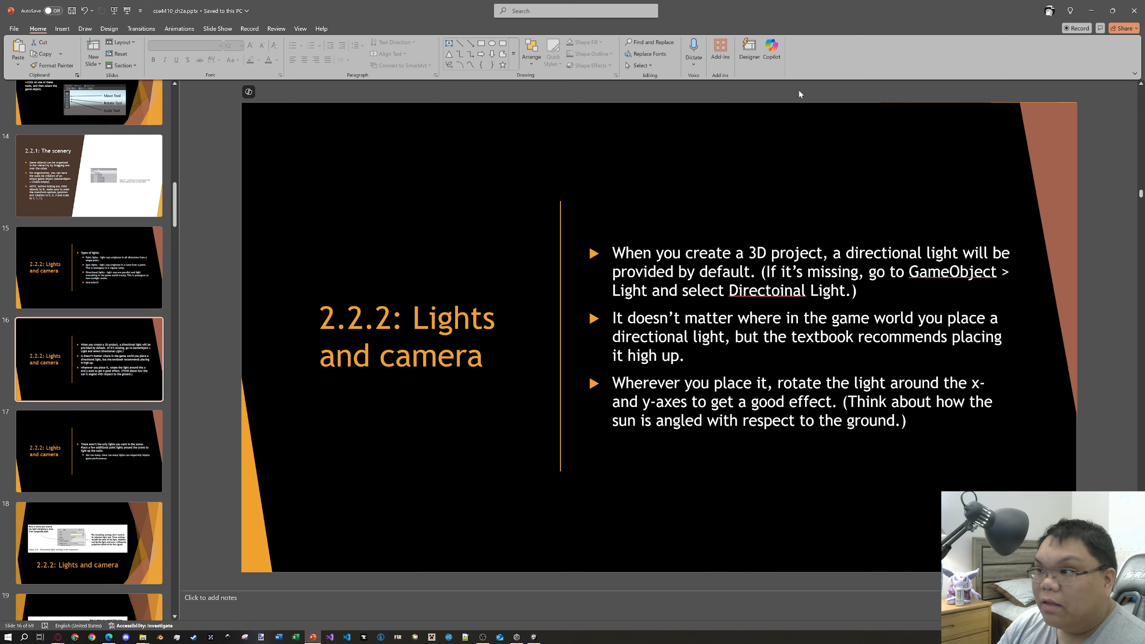
pyautogui.hotkey('alt', 'Tab')
pyautogui.scroll(5, 595, 225)
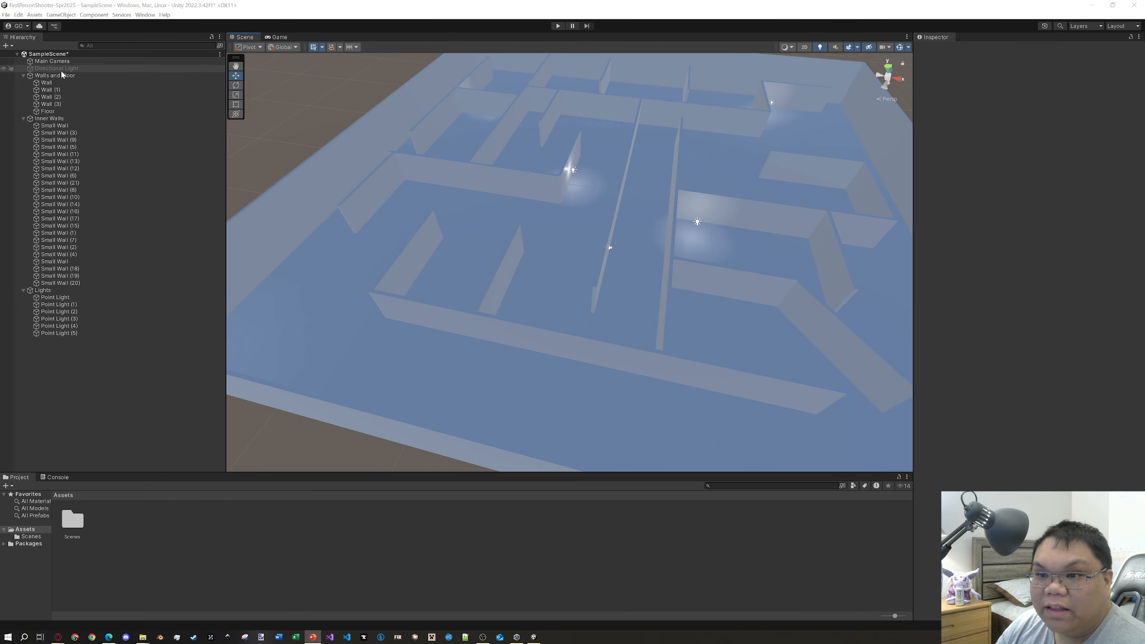
# - Re-enable the Directional Light and move it high above the maze, to about X 27.2, Y 32.56, Z 8.37
pyautogui.click(82, 68)
pyautogui.scroll(-5, 590, 197)
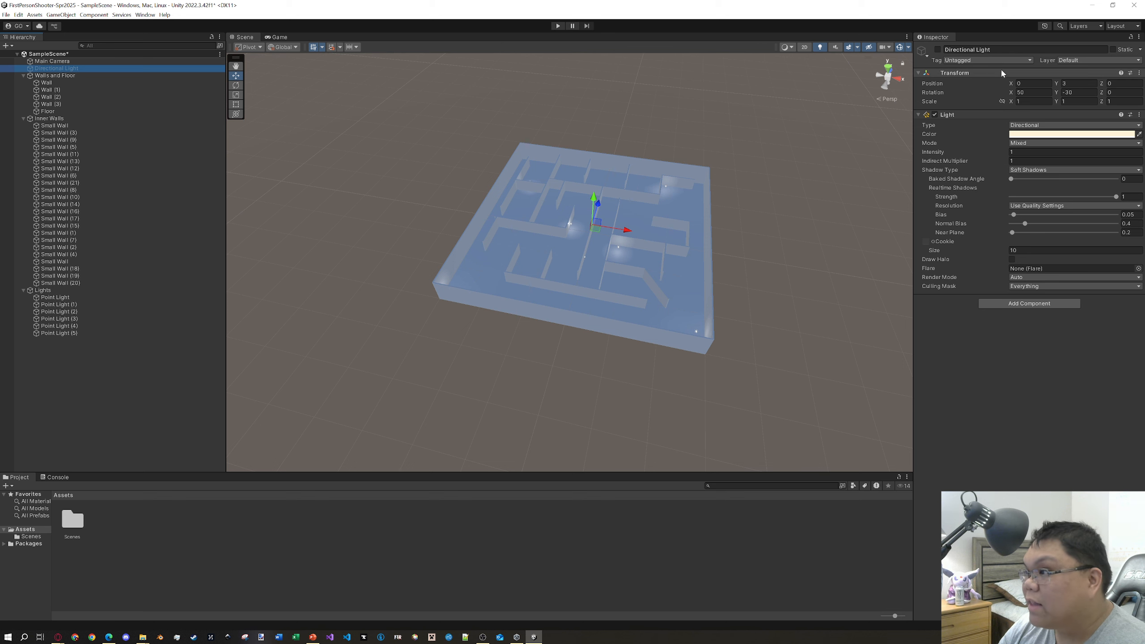
pyautogui.click(937, 50)
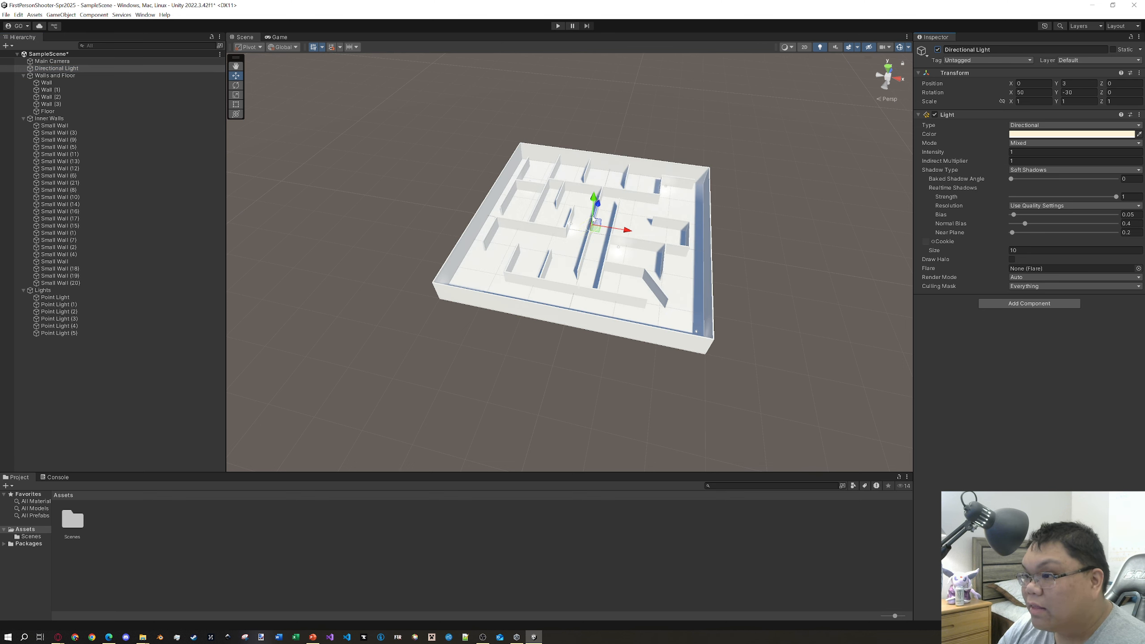
pyautogui.moveTo(597, 230); pyautogui.dragTo(741, 124)
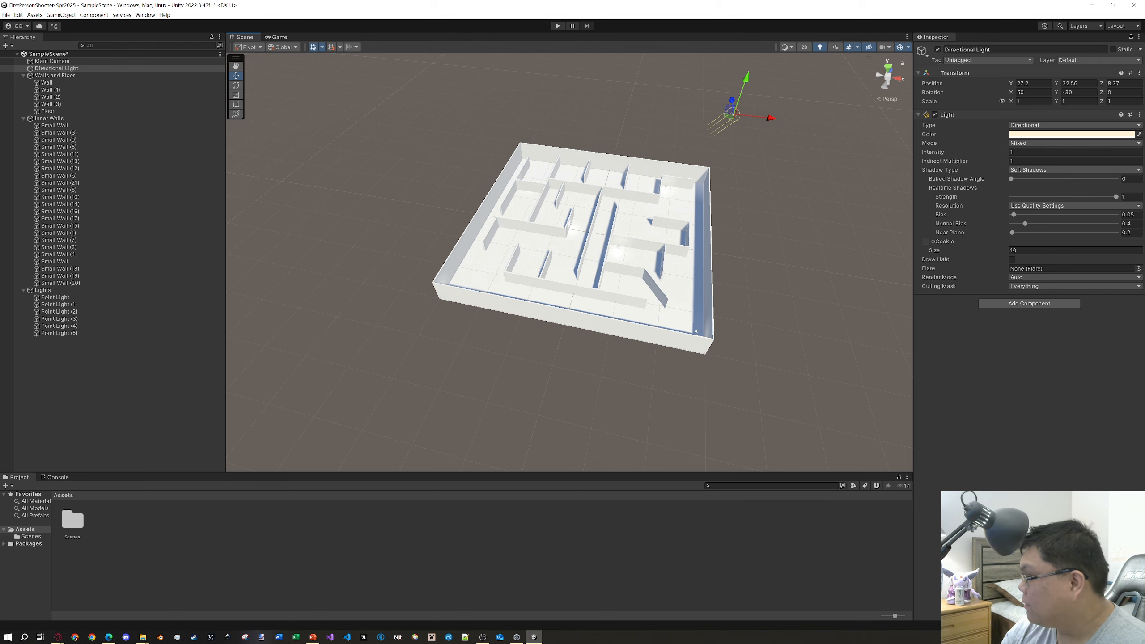
# - Select all six Point Lights in the Lights group and sample a dark gray (383838) from the screen as their color
pyautogui.hotkey('alt', 'Tab')
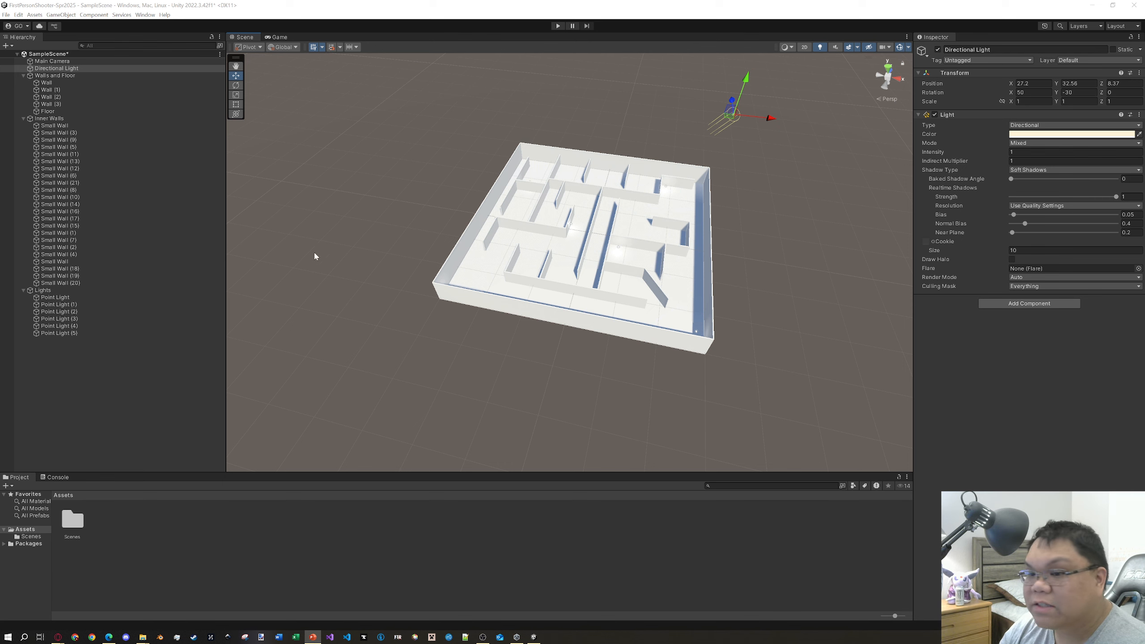
pyautogui.click(69, 299)
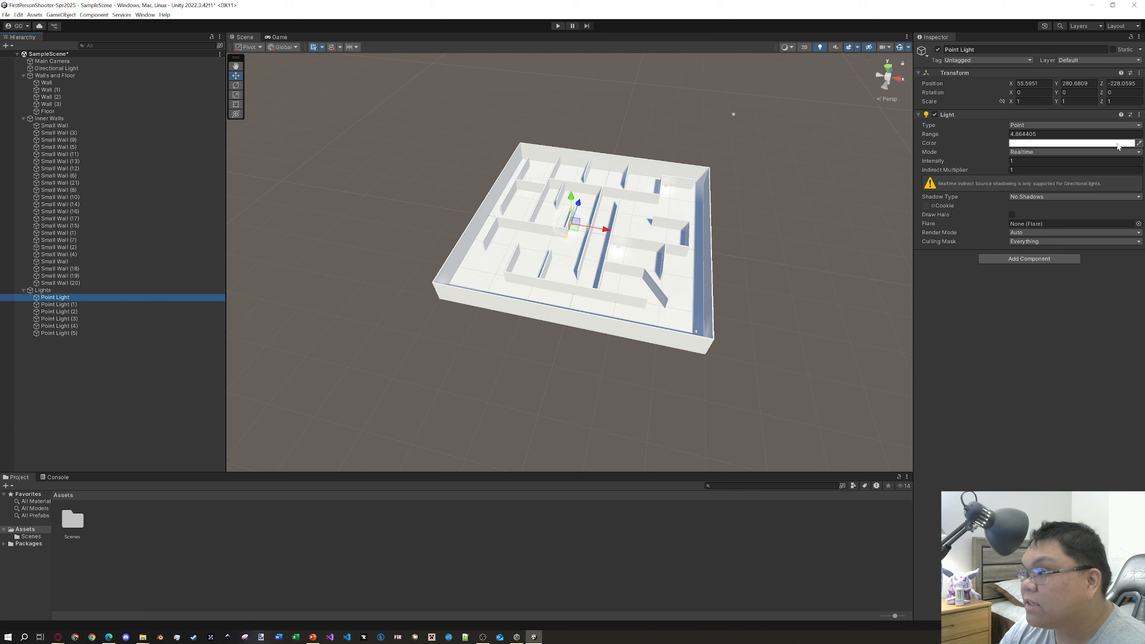
pyautogui.click(51, 334)
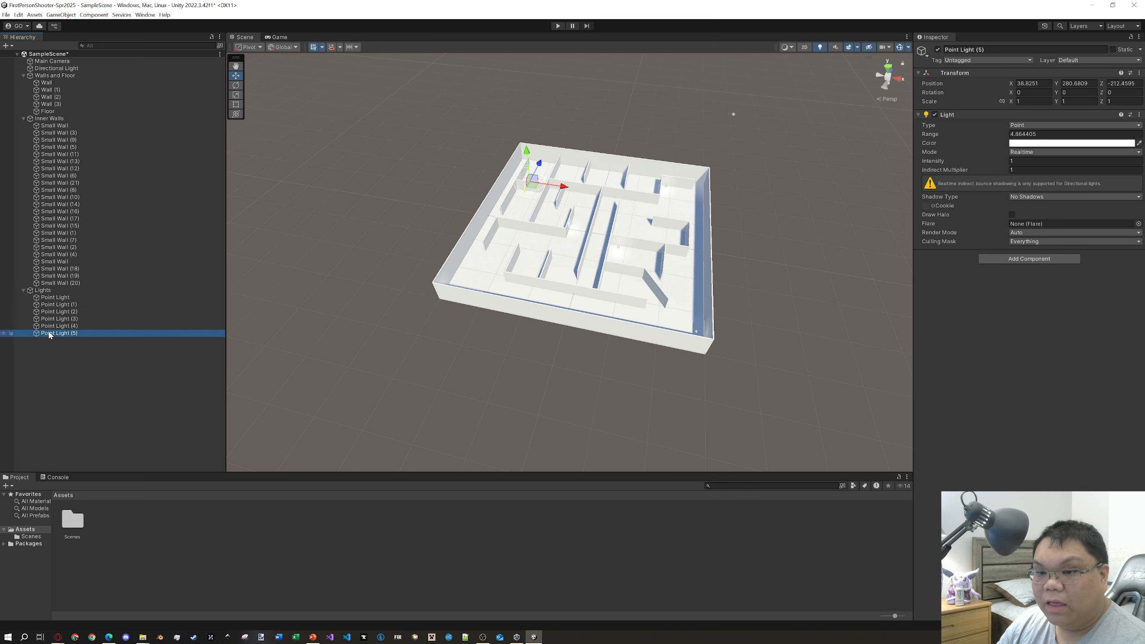
pyautogui.keyDown('shift'); pyautogui.click(60, 299); pyautogui.keyUp('shift')
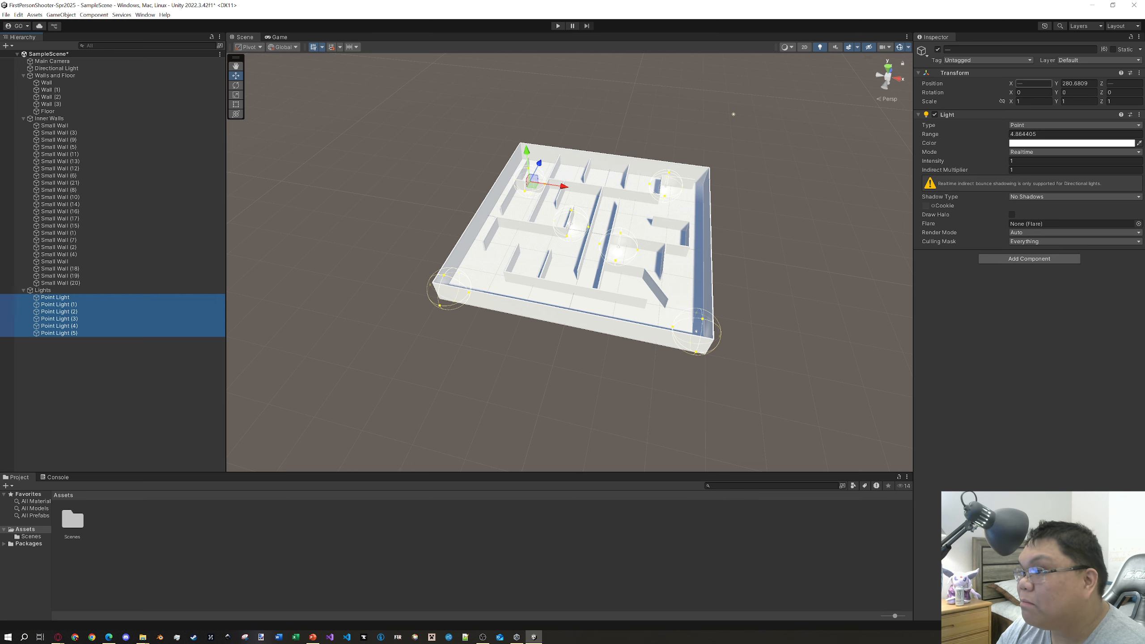
pyautogui.scroll(5, 676, 251)
pyautogui.scroll(-3, 676, 251)
pyautogui.moveTo(692, 261)
pyautogui.mouseDown(button='right')
pyautogui.moveTo(670, 179)
pyautogui.moveTo(692, 241)
pyautogui.mouseUp(button='right')
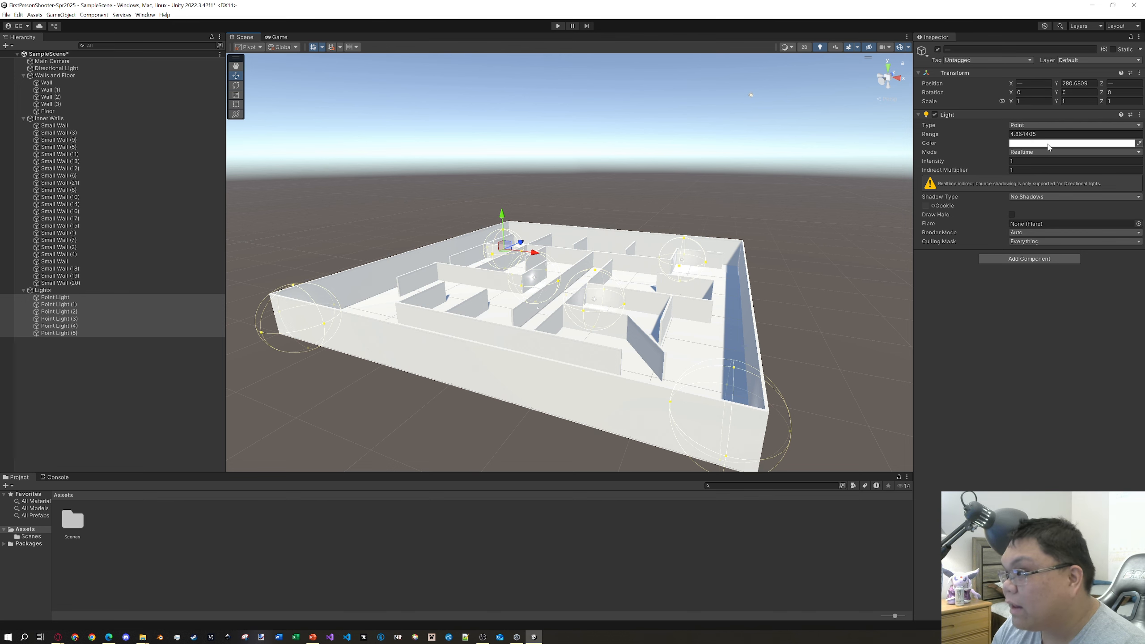
pyautogui.scroll(4, 684, 304)
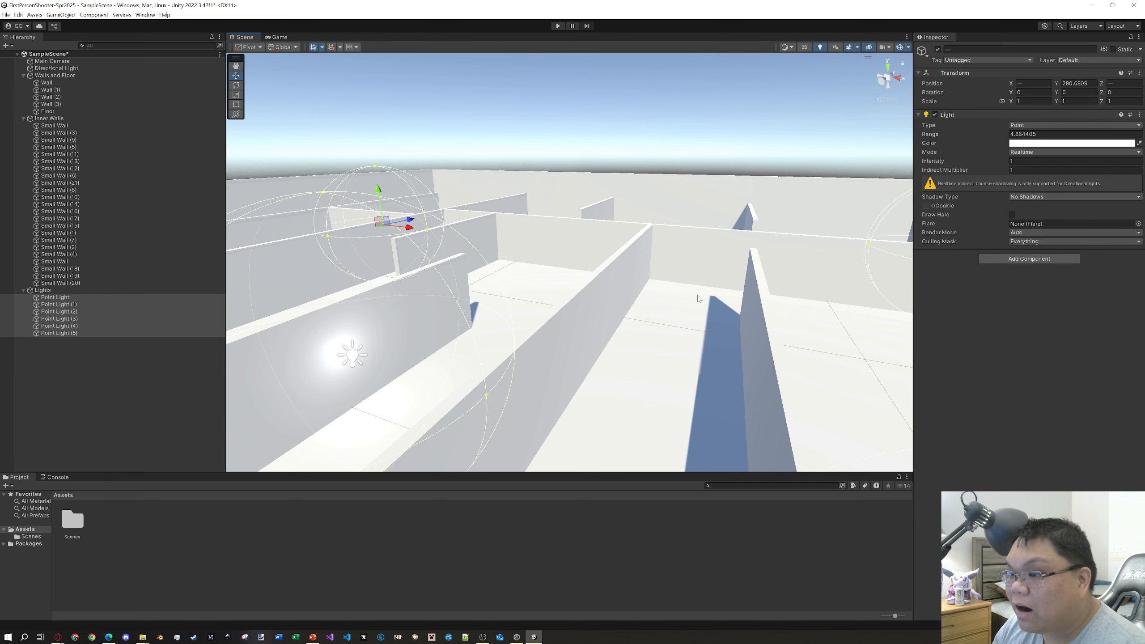
pyautogui.scroll(-3, 697, 297)
pyautogui.moveTo(713, 259); pyautogui.dragTo(682, 301, button='right')
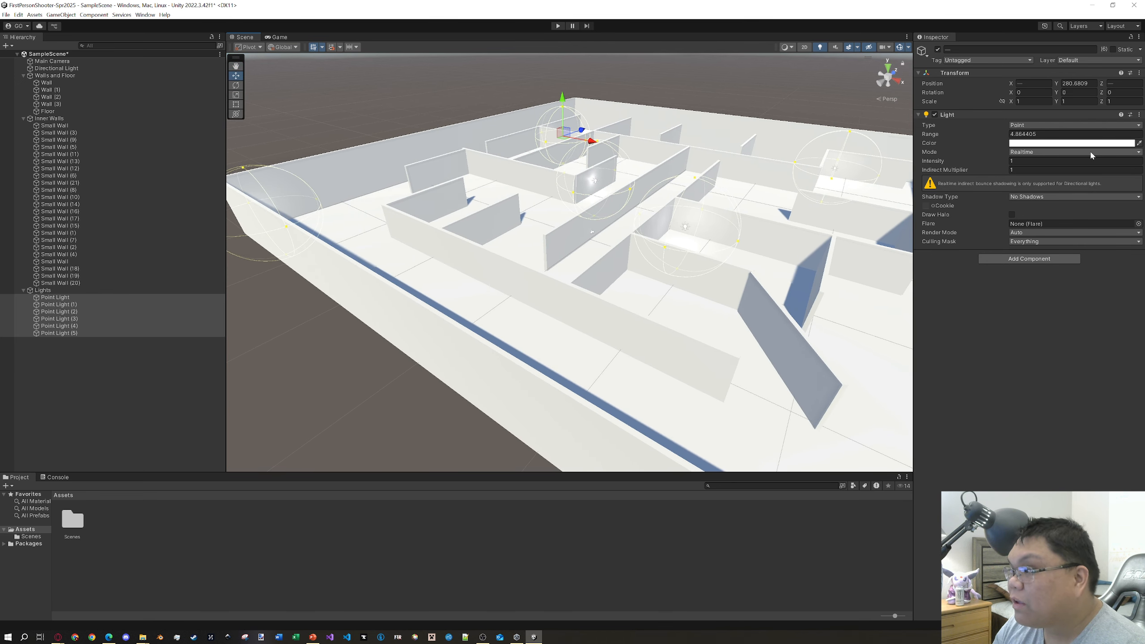
pyautogui.click(1138, 143)
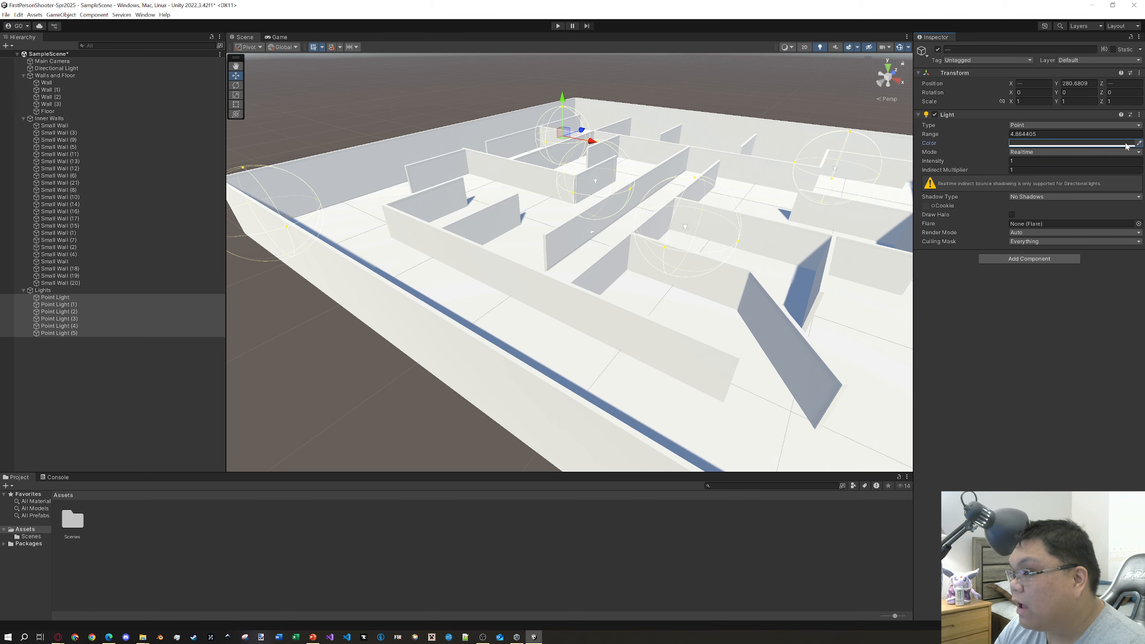
pyautogui.click(1049, 333)
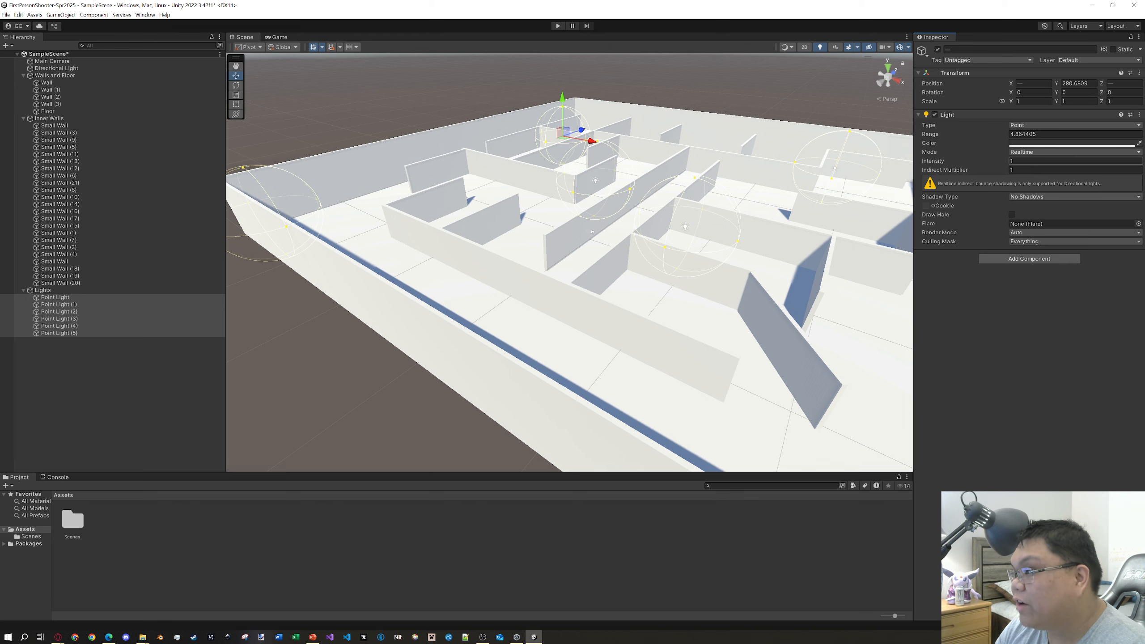
# - Try yellow and pale cyan tints for the selected Point Lights and set their color to a warm light yellow, about FFEA88
pyautogui.click(1079, 144)
pyautogui.moveTo(1080, 138); pyautogui.dragTo(494, 141)
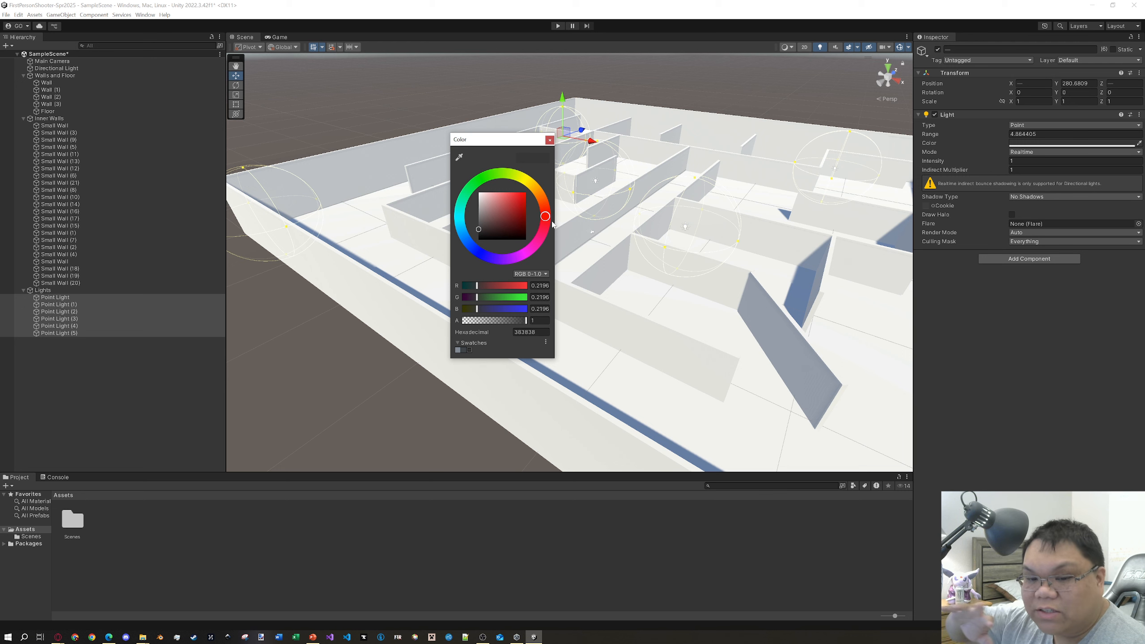
pyautogui.moveTo(546, 217)
pyautogui.mouseDown()
pyautogui.moveTo(550, 178)
pyautogui.moveTo(543, 201)
pyautogui.moveTo(531, 180)
pyautogui.moveTo(495, 197)
pyautogui.mouseUp()
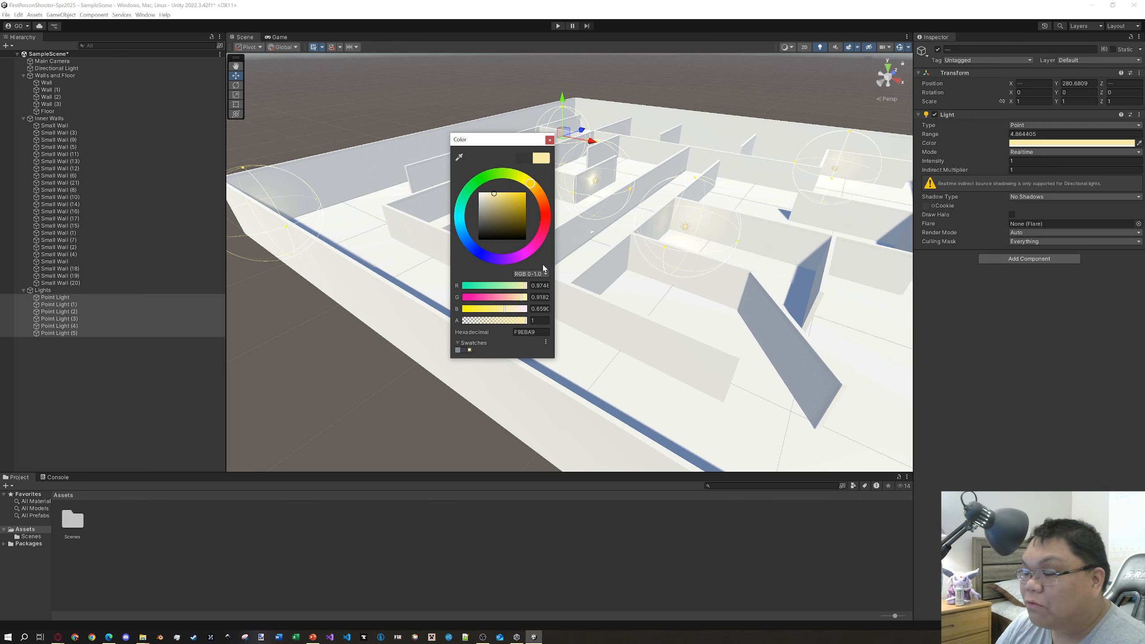
pyautogui.moveTo(533, 187)
pyautogui.mouseDown()
pyautogui.moveTo(526, 204)
pyautogui.moveTo(492, 193)
pyautogui.moveTo(532, 184)
pyautogui.moveTo(474, 184)
pyautogui.moveTo(435, 210)
pyautogui.moveTo(486, 194)
pyautogui.mouseUp()
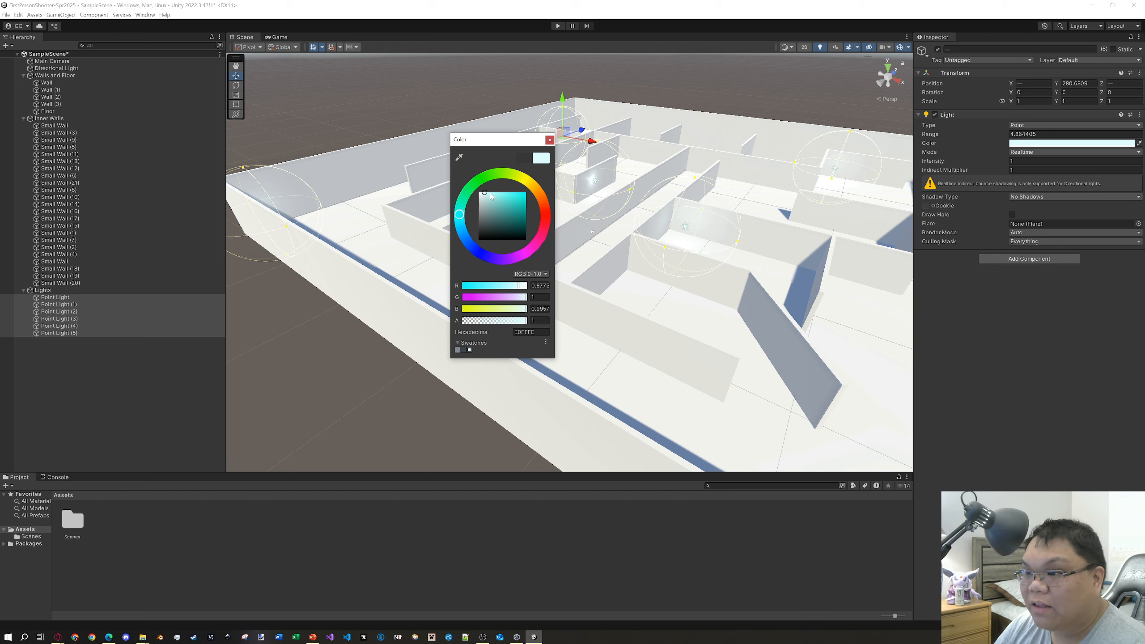
pyautogui.click(526, 182)
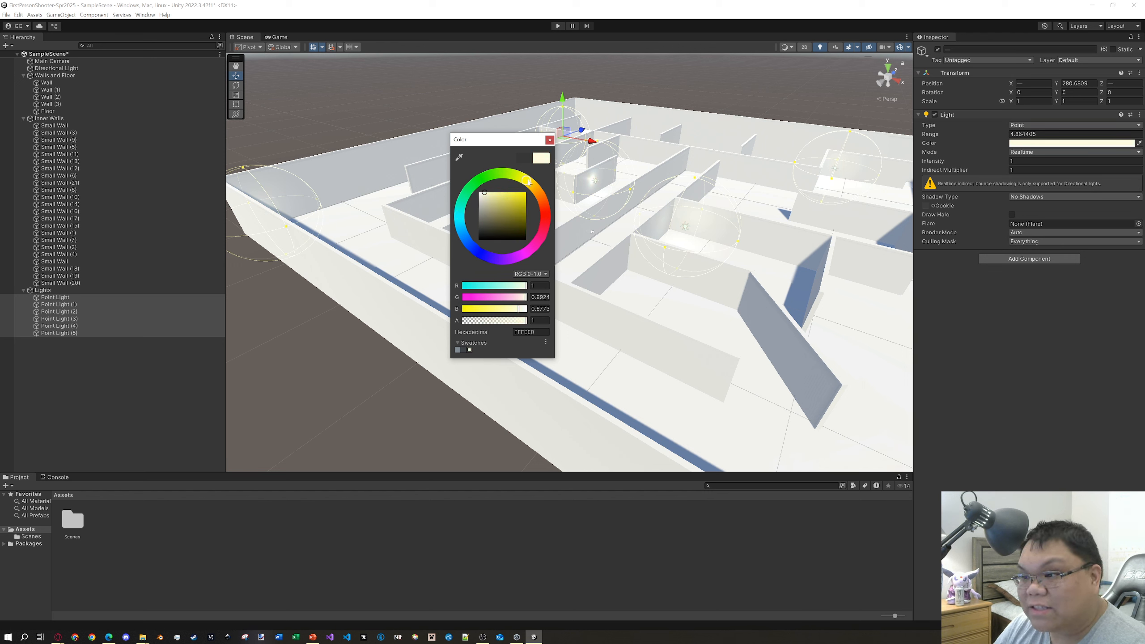
pyautogui.moveTo(497, 199)
pyautogui.mouseDown()
pyautogui.moveTo(498, 185)
pyautogui.moveTo(526, 181)
pyautogui.mouseUp()
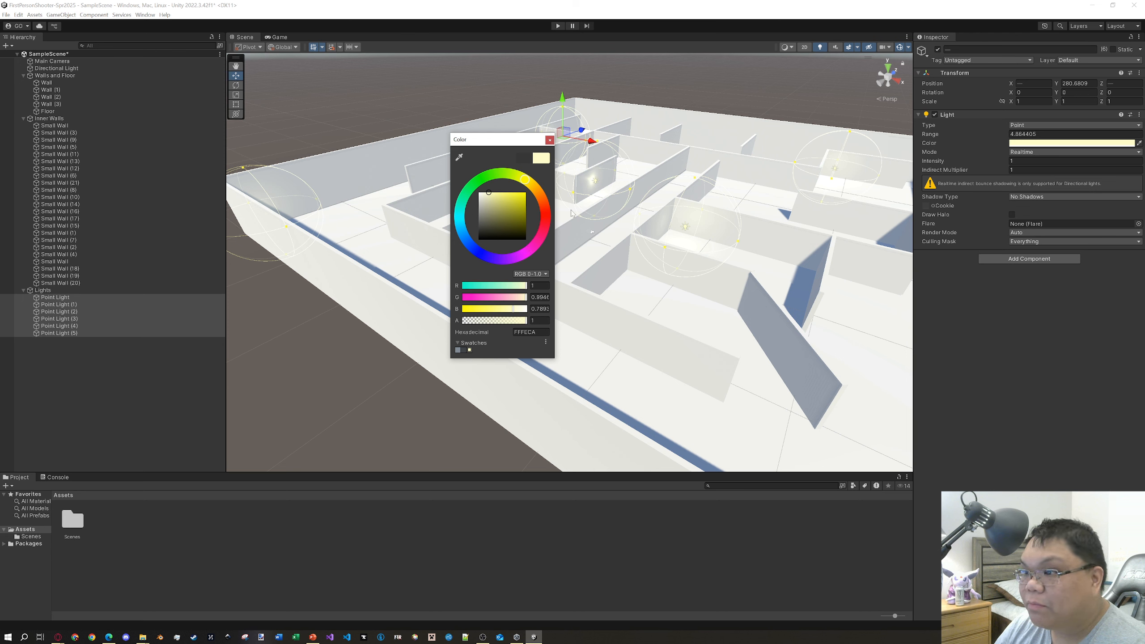
pyautogui.click(528, 182)
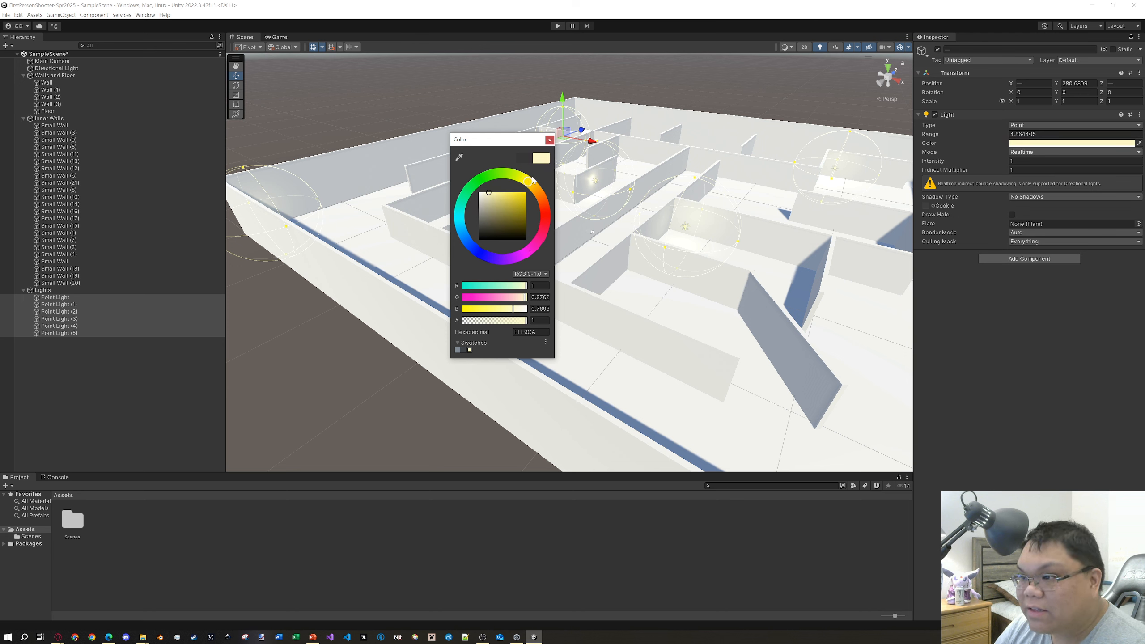
pyautogui.click(530, 184)
pyautogui.moveTo(512, 194); pyautogui.dragTo(502, 192)
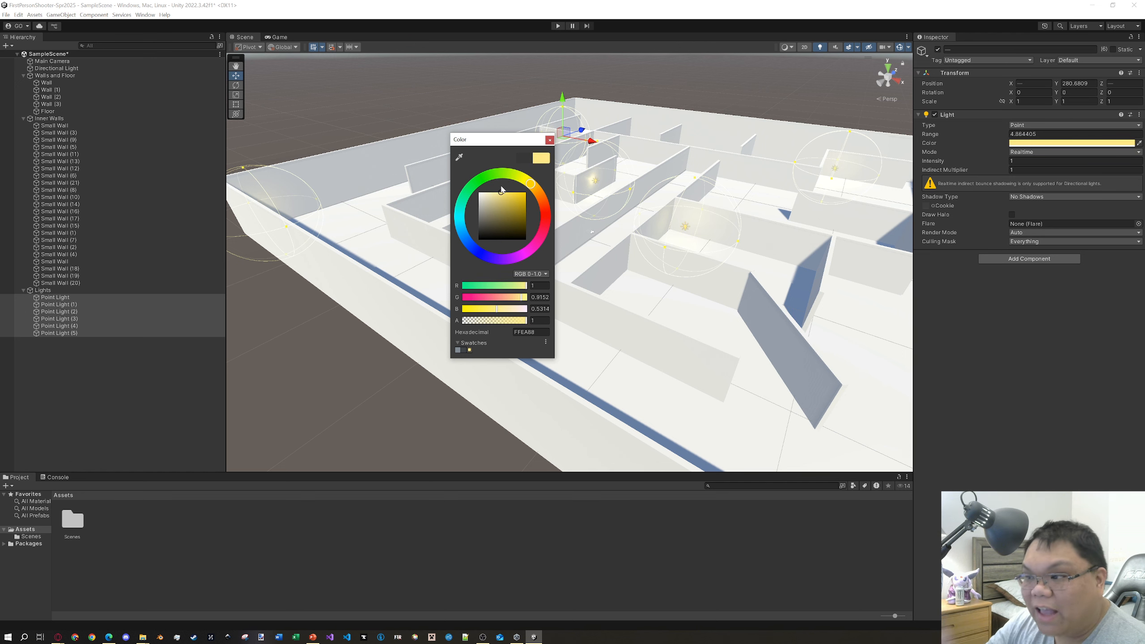
# - Close the color picker, clear the selection and examine the point-light tint across the maze from several angles
pyautogui.click(550, 140)
pyautogui.click(774, 90)
pyautogui.scroll(-8, 774, 90)
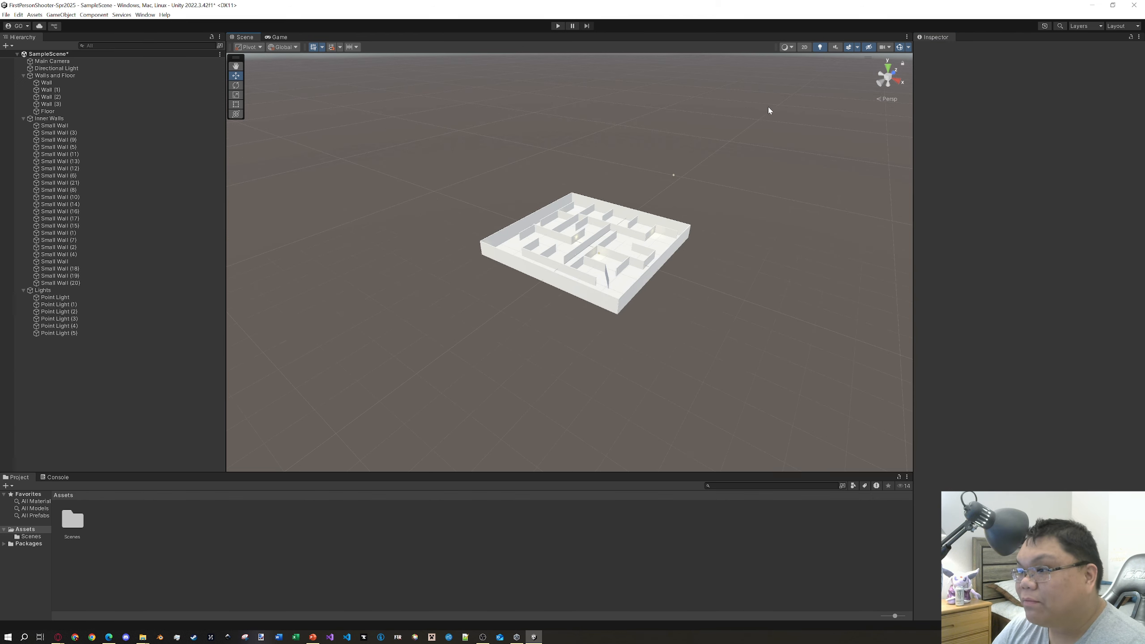
pyautogui.moveTo(768, 109); pyautogui.dragTo(690, 198, button='right')
pyautogui.moveTo(735, 212); pyautogui.dragTo(647, 197, button='middle')
pyautogui.scroll(8, 708, 197)
pyautogui.moveTo(782, 201); pyautogui.dragTo(725, 219, button='middle')
pyautogui.scroll(-10, 662, 220)
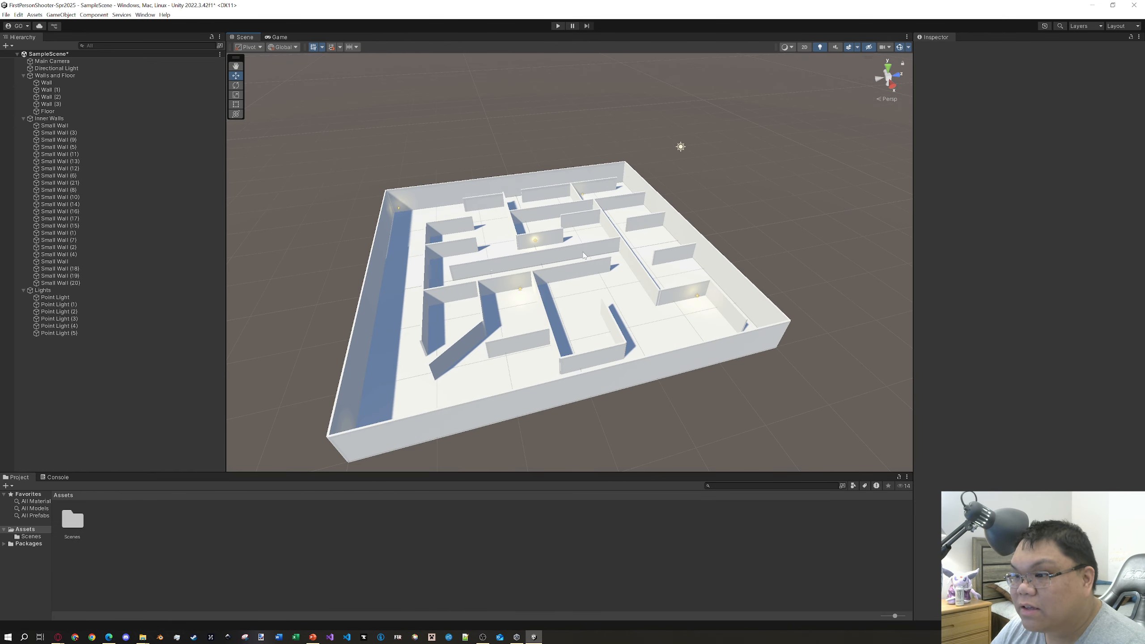
pyautogui.moveTo(552, 252); pyautogui.dragTo(758, 281, button='right')
pyautogui.moveTo(397, 336); pyautogui.dragTo(586, 308, button='middle')
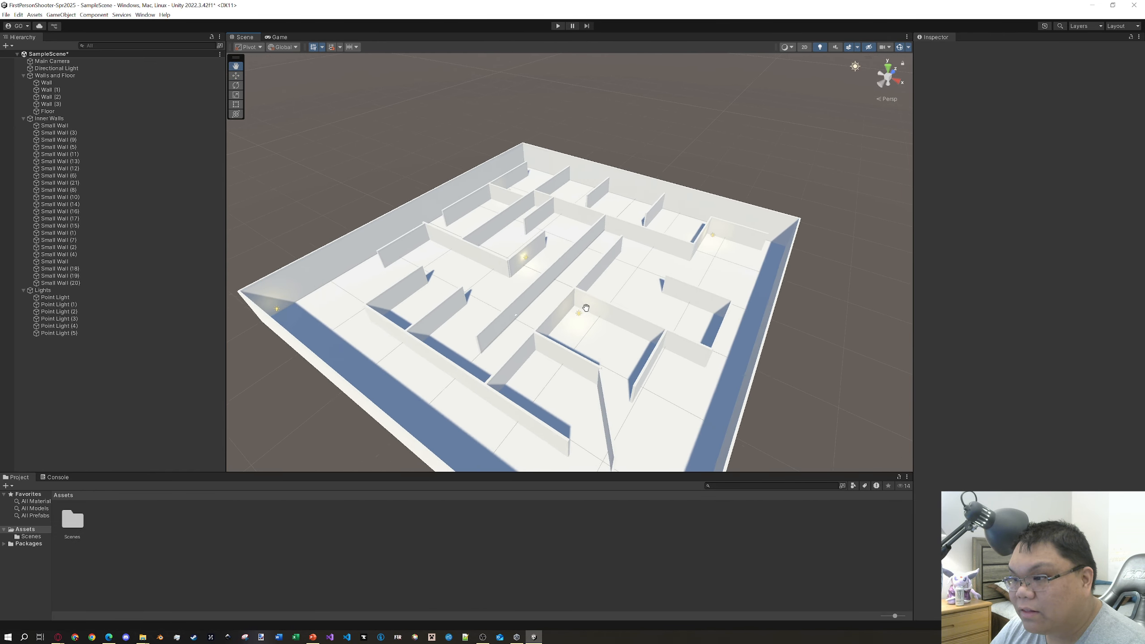
pyautogui.scroll(-6, 776, 144)
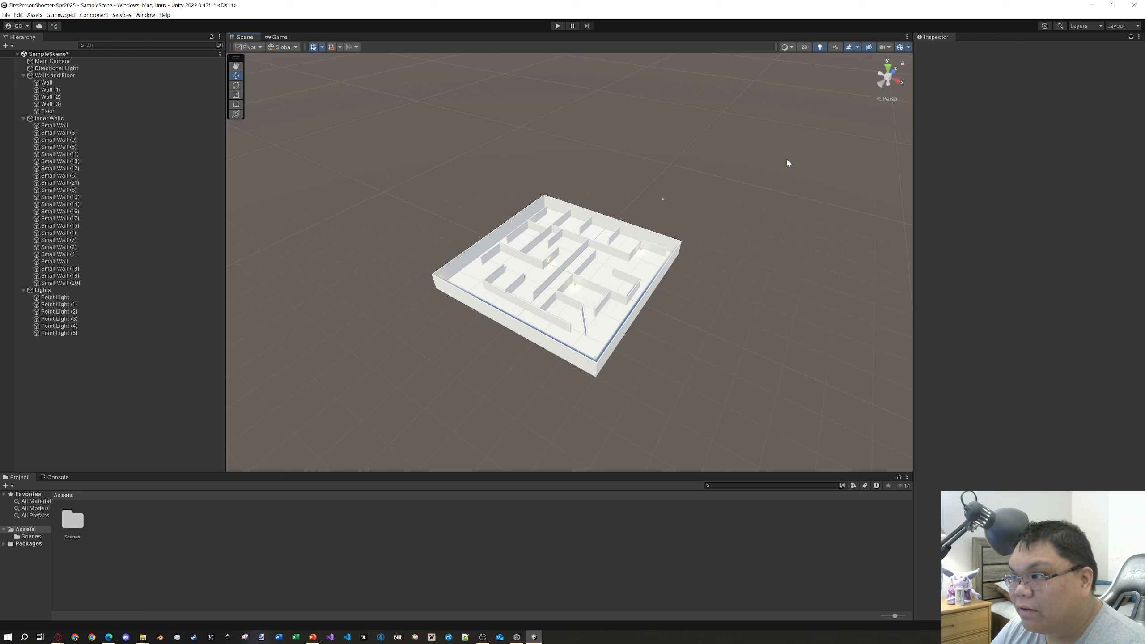
# - Select the Directional Light above the maze and set its color to a pale warm yellow, about FFF3B8
pyautogui.click(663, 202)
pyautogui.scroll(2, 791, 261)
pyautogui.click(1026, 134)
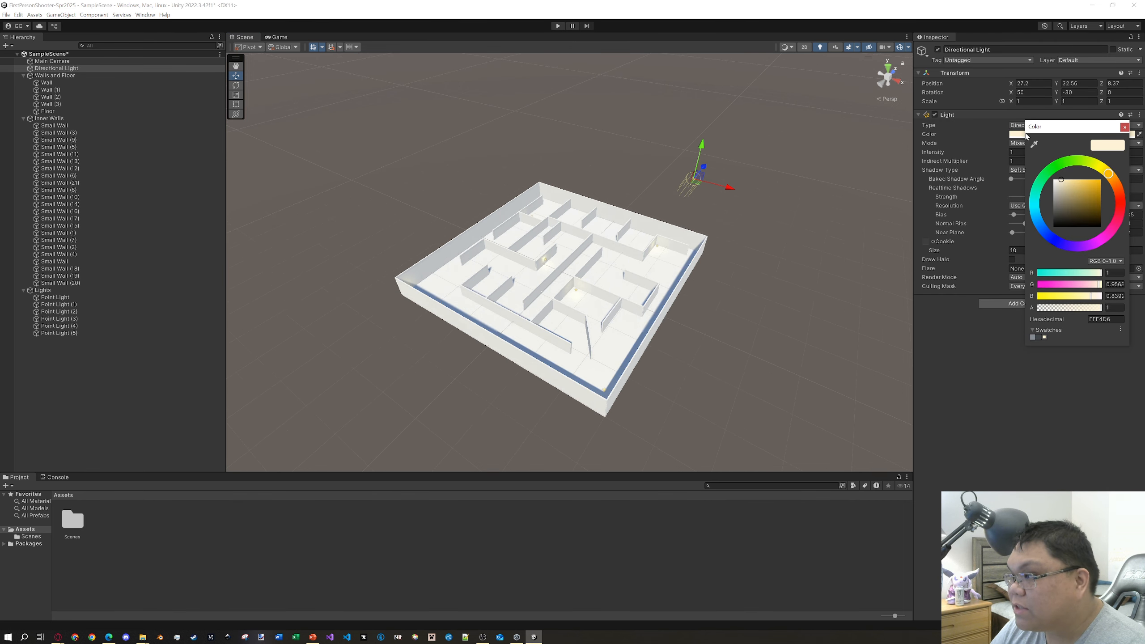
pyautogui.moveTo(1086, 190); pyautogui.dragTo(1069, 168)
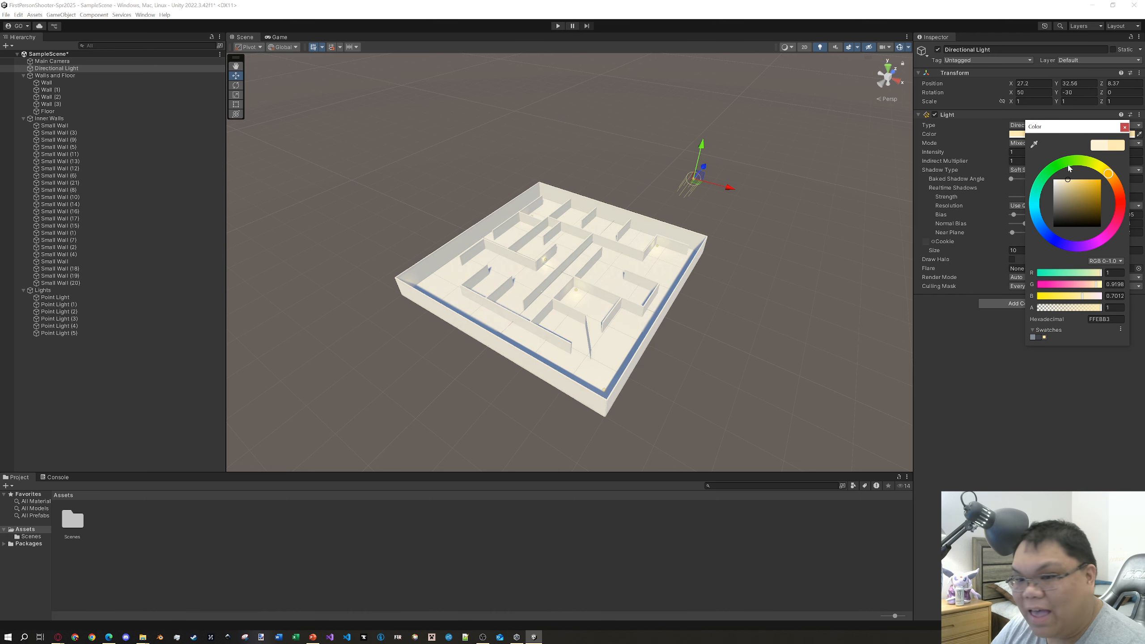
pyautogui.moveTo(1103, 174); pyautogui.dragTo(1067, 173)
pyautogui.click(819, 257)
# - Check the new tint on the walls and slightly fine-tune the Directional Light's pale yellow color
pyautogui.scroll(6, 783, 294)
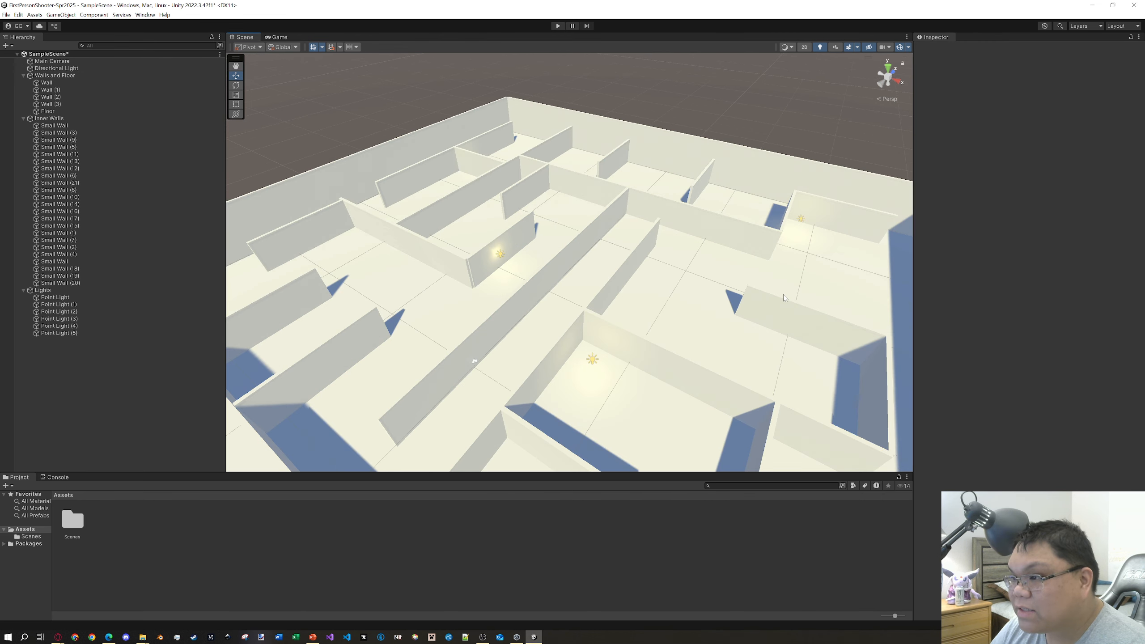
pyautogui.scroll(-5, 783, 294)
pyautogui.scroll(5, 781, 290)
pyautogui.scroll(-3, 788, 260)
pyautogui.scroll(-3, 788, 255)
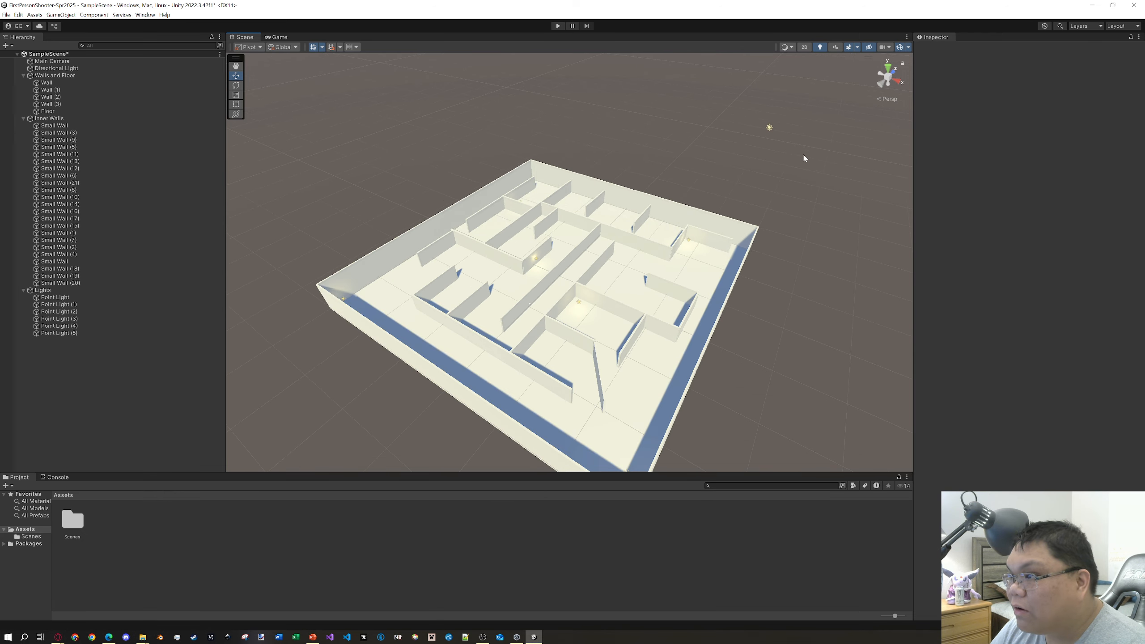
pyautogui.click(770, 129)
pyautogui.click(1097, 135)
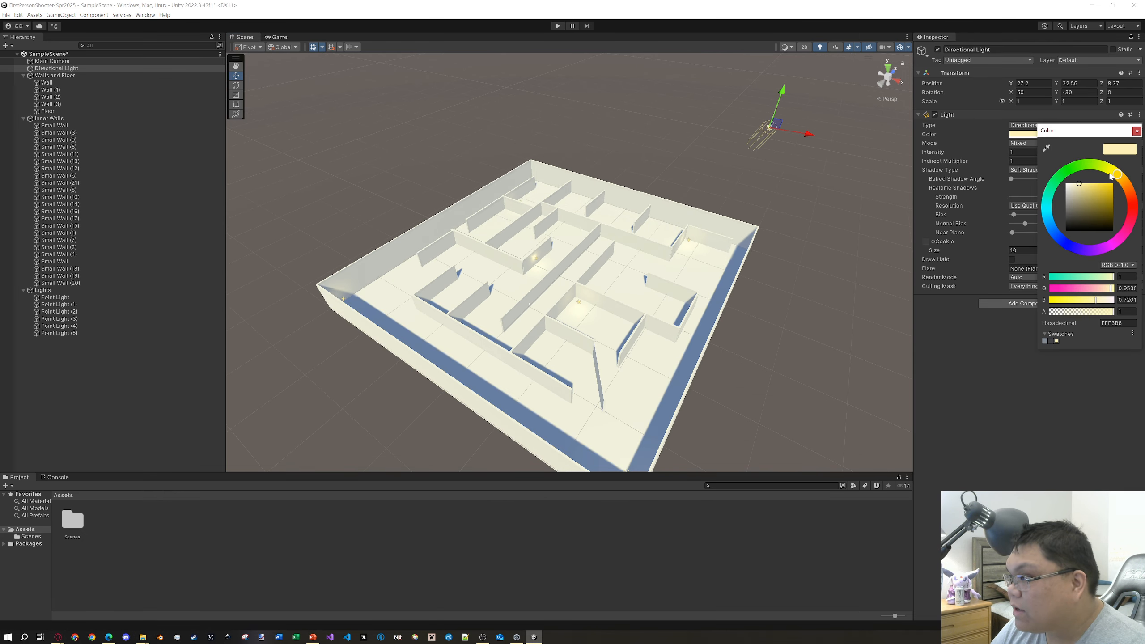
pyautogui.moveTo(1083, 185); pyautogui.dragTo(1080, 183)
pyautogui.click(815, 291)
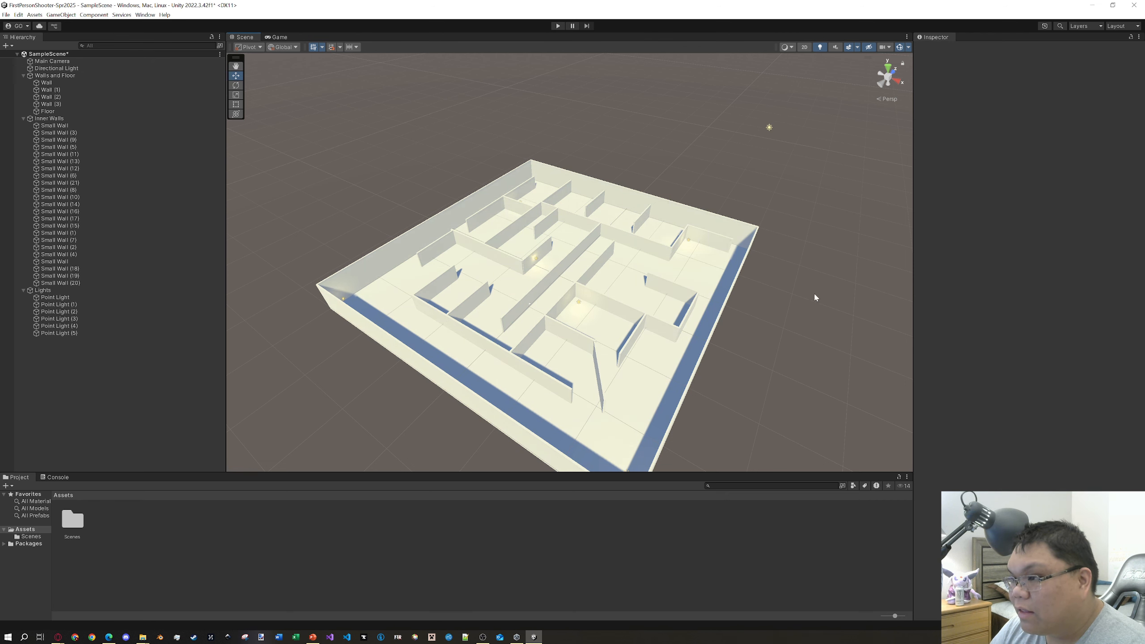
# - Examine the maze's lighting and shadows close up, from overhead and from different sides
pyautogui.moveTo(814, 292); pyautogui.dragTo(789, 279, button='right')
pyautogui.scroll(10, 790, 280)
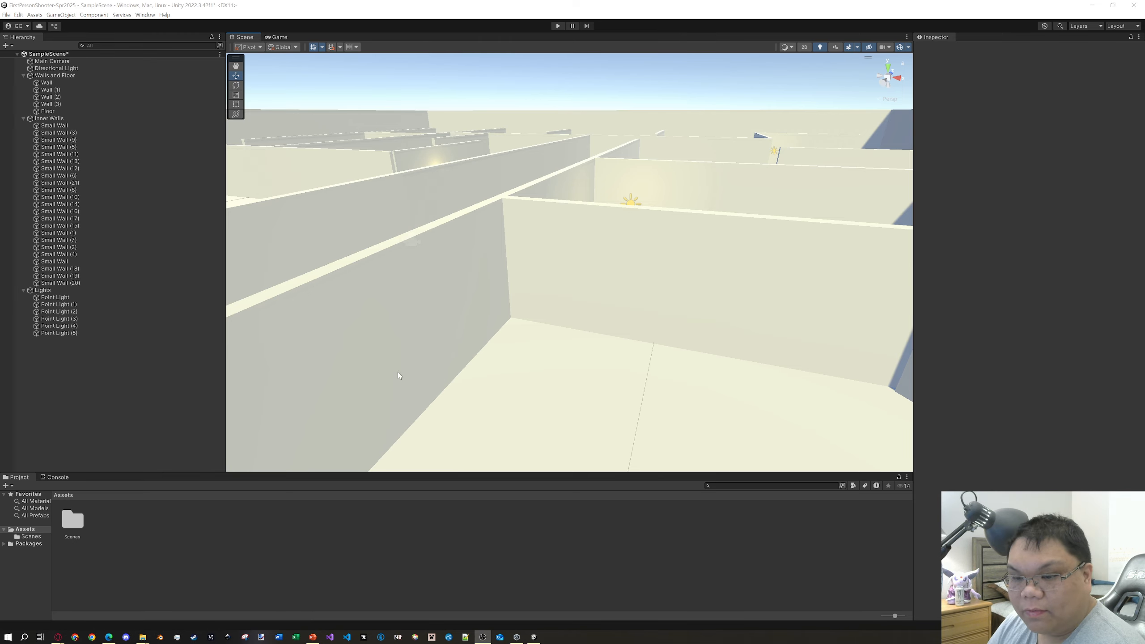
pyautogui.scroll(-10, 532, 312)
pyautogui.scroll(5, 692, 194)
pyautogui.moveTo(742, 222); pyautogui.dragTo(608, 277, button='right')
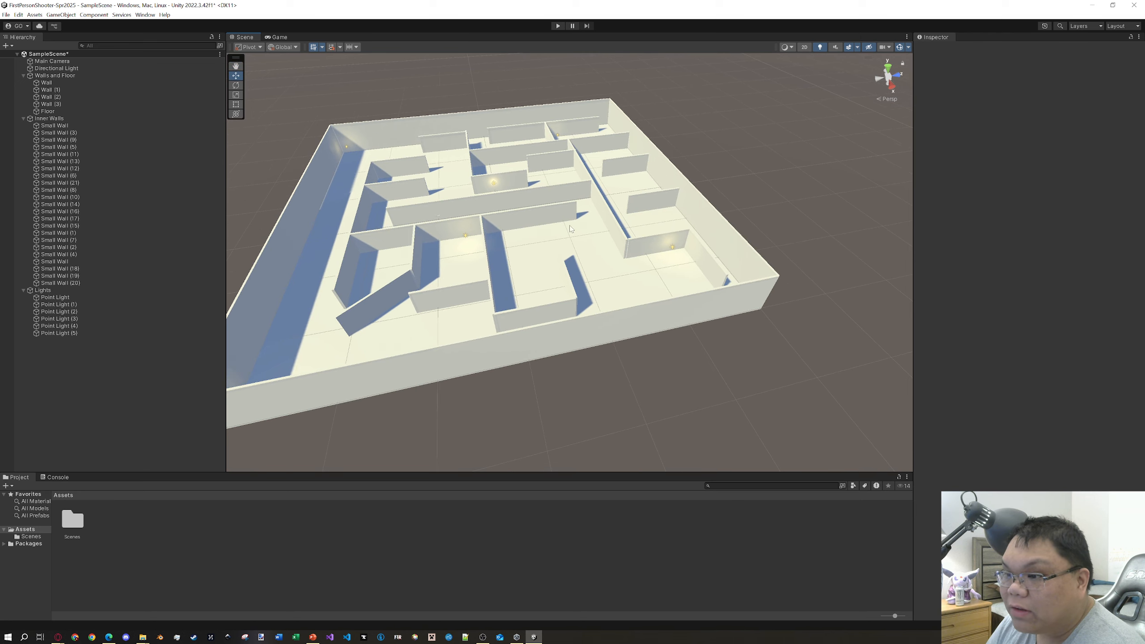
pyautogui.moveTo(570, 229); pyautogui.dragTo(560, 249, button='right')
pyautogui.moveTo(584, 180); pyautogui.dragTo(637, 177, button='right')
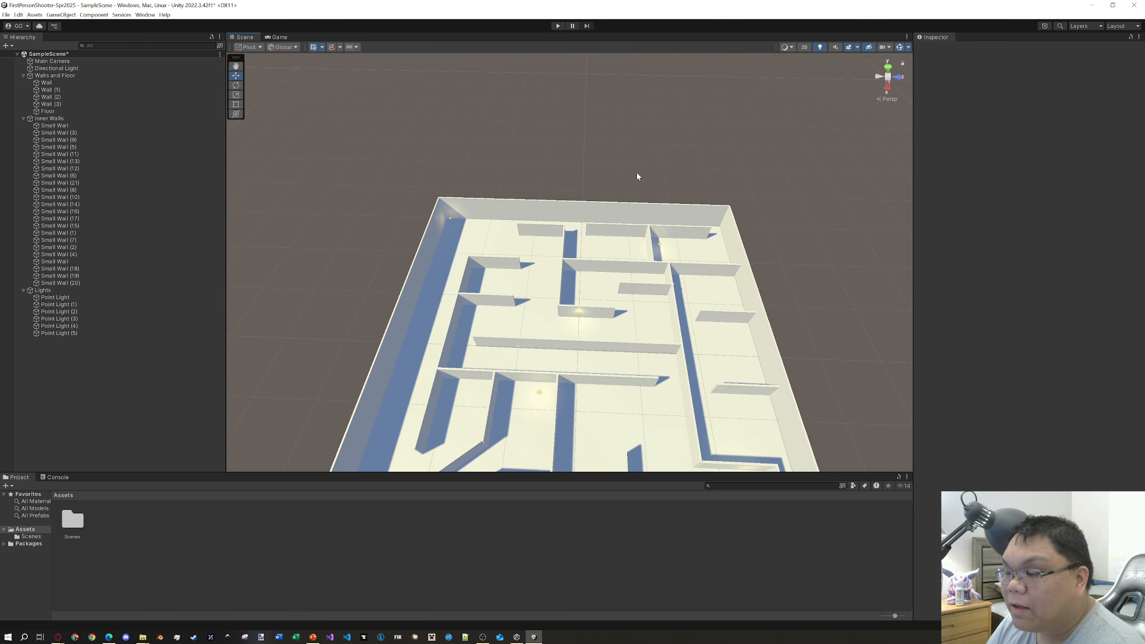
pyautogui.moveTo(586, 291); pyautogui.dragTo(657, 355, button='right')
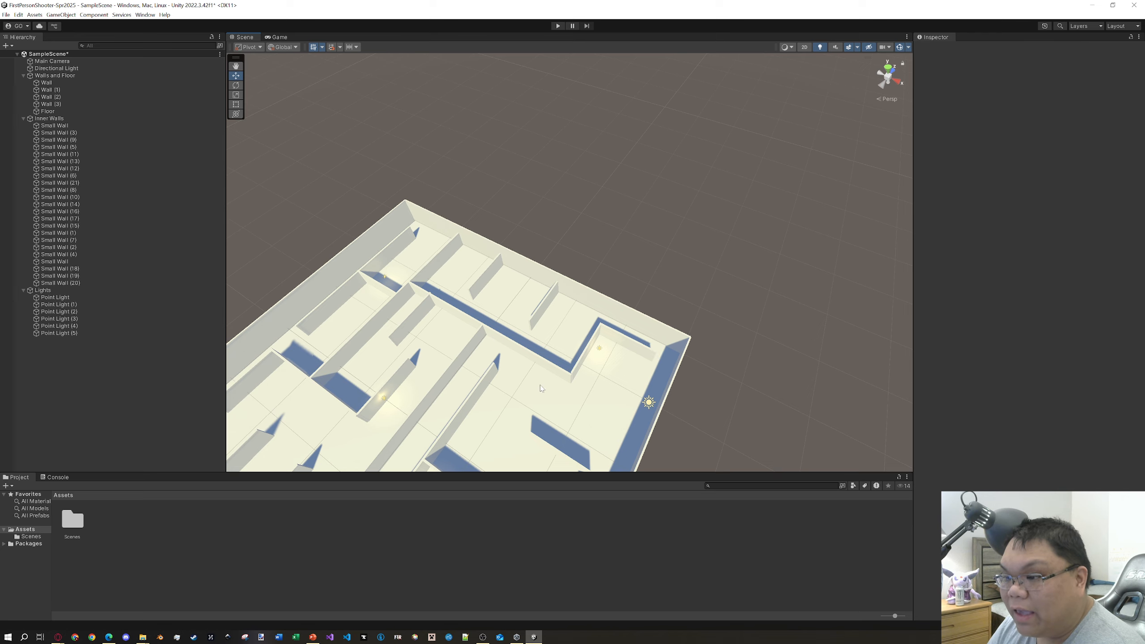
pyautogui.moveTo(565, 381); pyautogui.dragTo(658, 310, button='middle')
pyautogui.scroll(5, 657, 310)
pyautogui.scroll(-8, 710, 268)
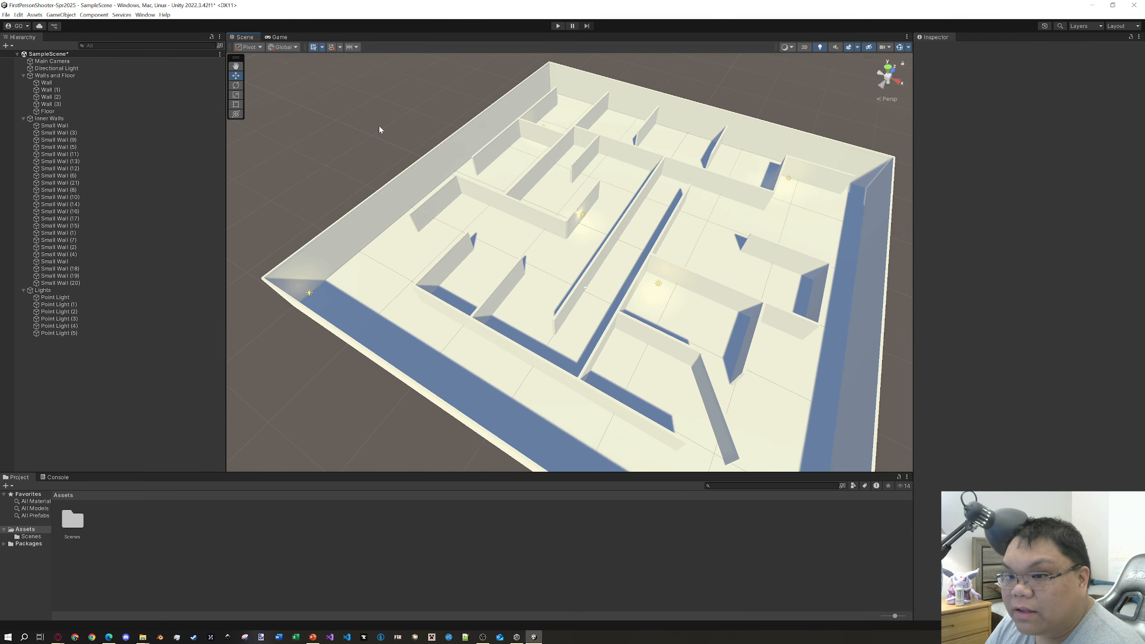
# - Collapse the Lights, Inner Walls and Walls and Floor groups in the Hierarchy
pyautogui.click(23, 290)
pyautogui.click(24, 118)
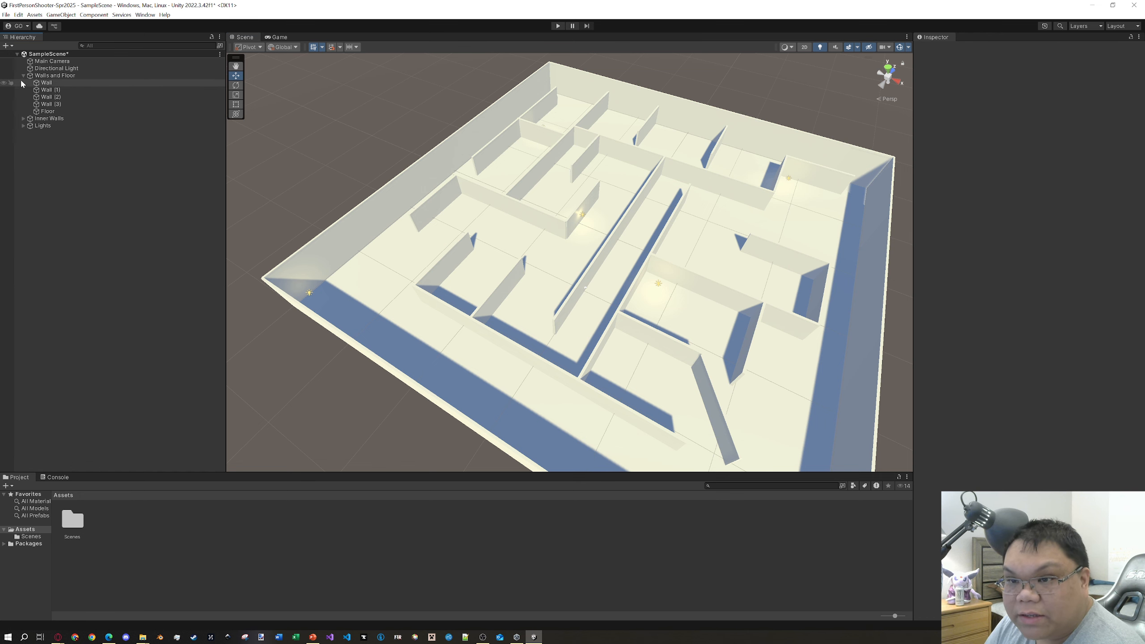
pyautogui.click(23, 75)
# - Add a Capsule 3D object to the scene and reset its position to 0, 0, 0
pyautogui.rightClick(99, 276)
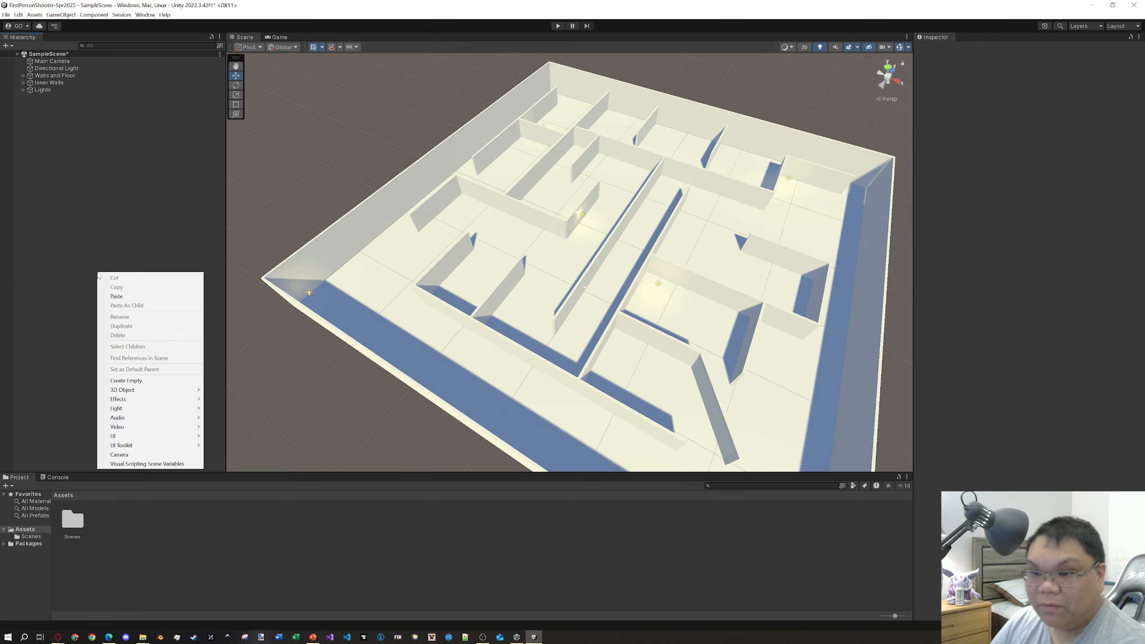
pyautogui.moveTo(155, 392)
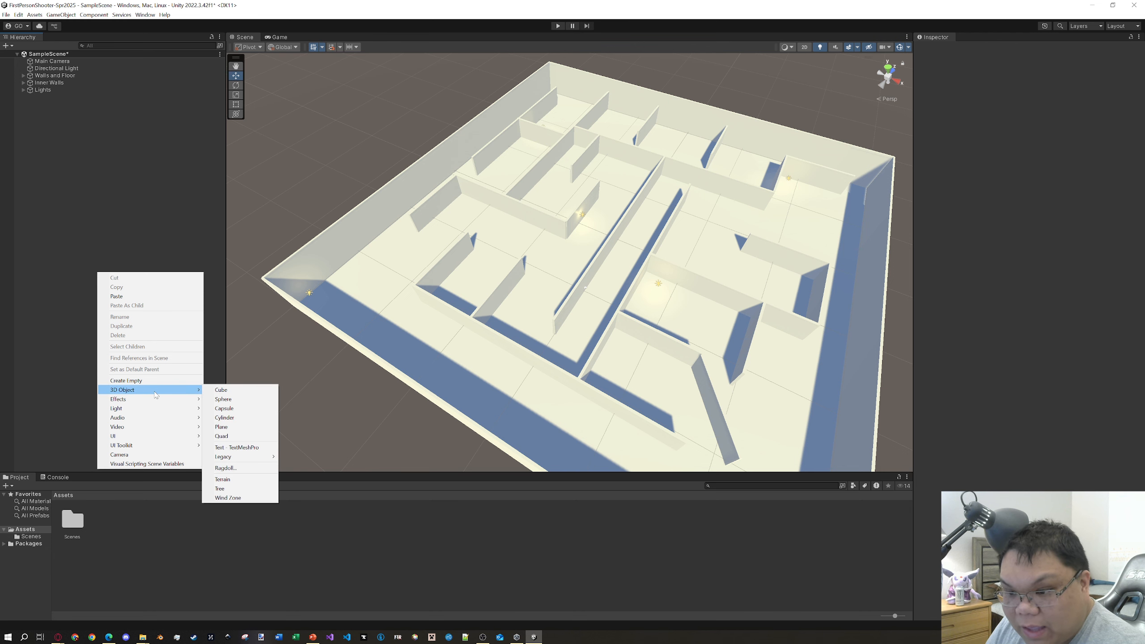
pyautogui.click(248, 409)
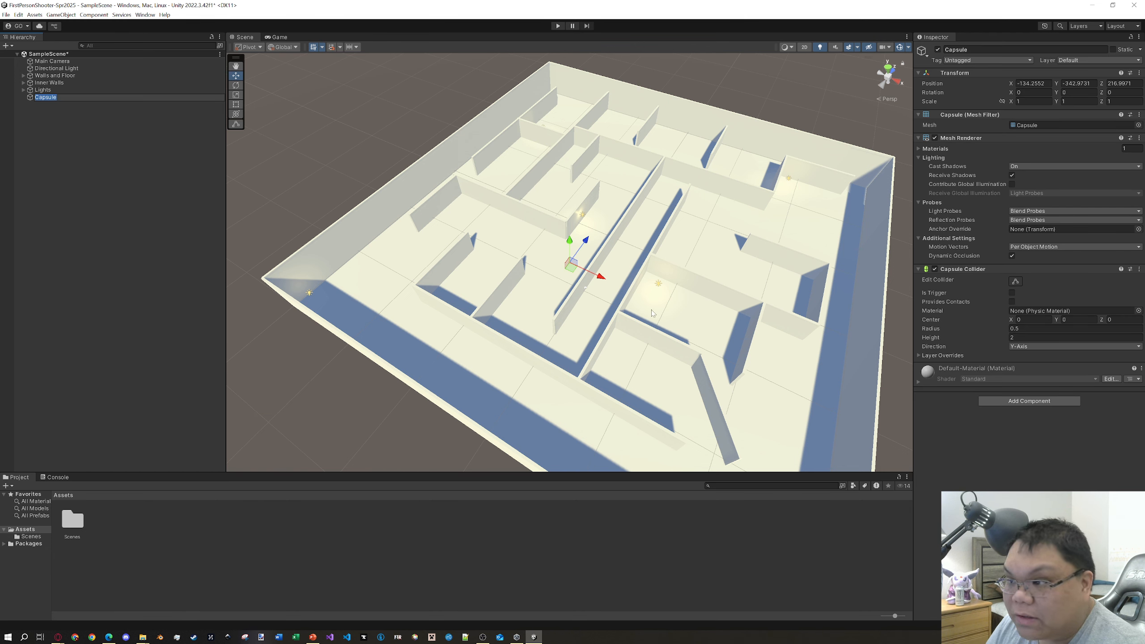
pyautogui.click(1140, 72)
pyautogui.click(1074, 83)
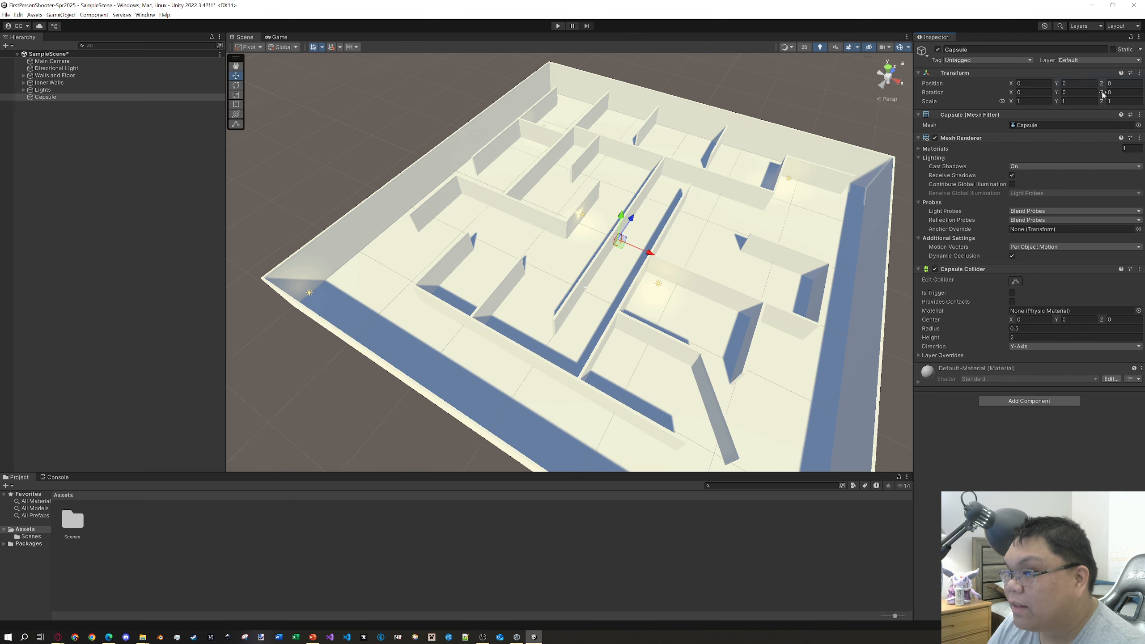
# - Move the long central wall, Small Wall (1), away from the capsule to X -1.52 and check the corridor's clearance
pyautogui.scroll(5, 661, 282)
pyautogui.click(629, 248)
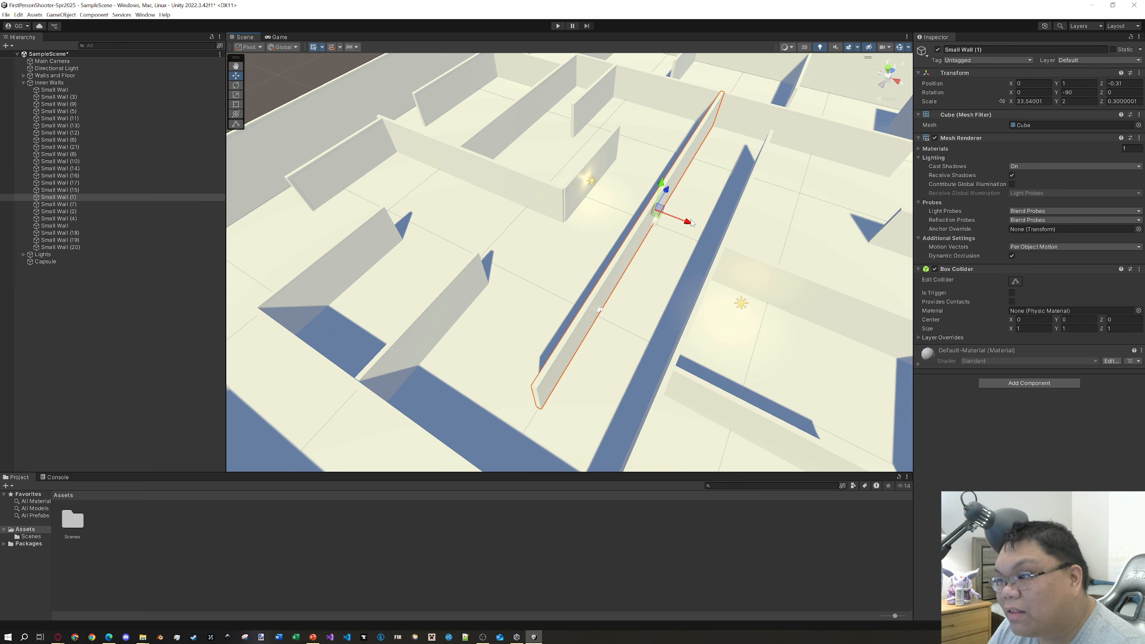
pyautogui.moveTo(688, 224); pyautogui.dragTo(672, 215)
pyautogui.scroll(-10, 676, 226)
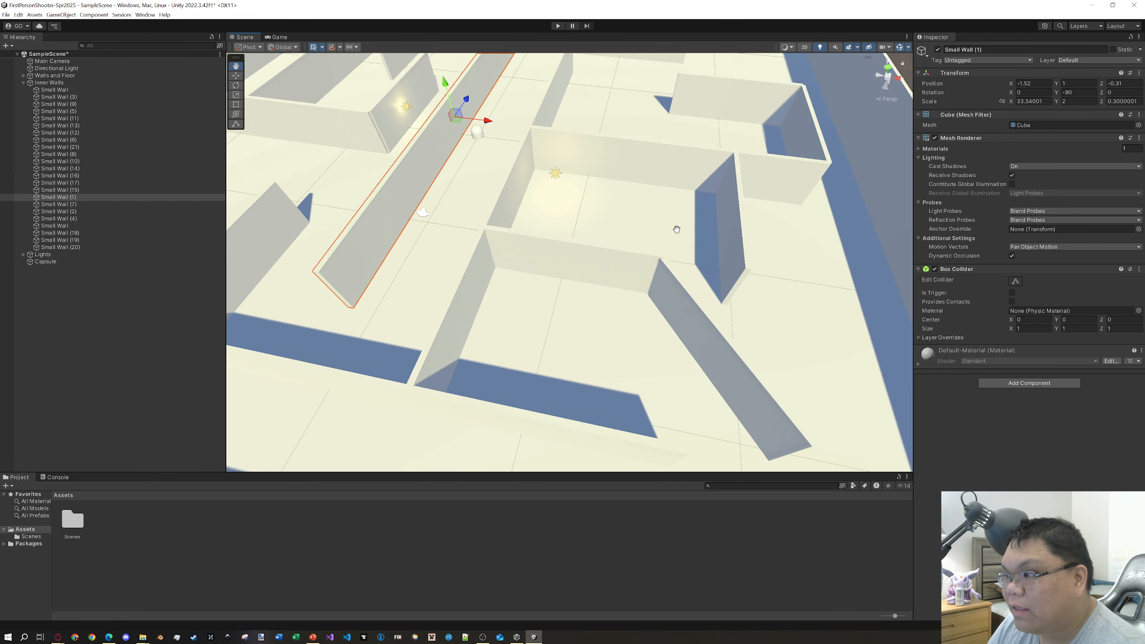
pyautogui.scroll(3, 573, 243)
pyautogui.scroll(4, 586, 244)
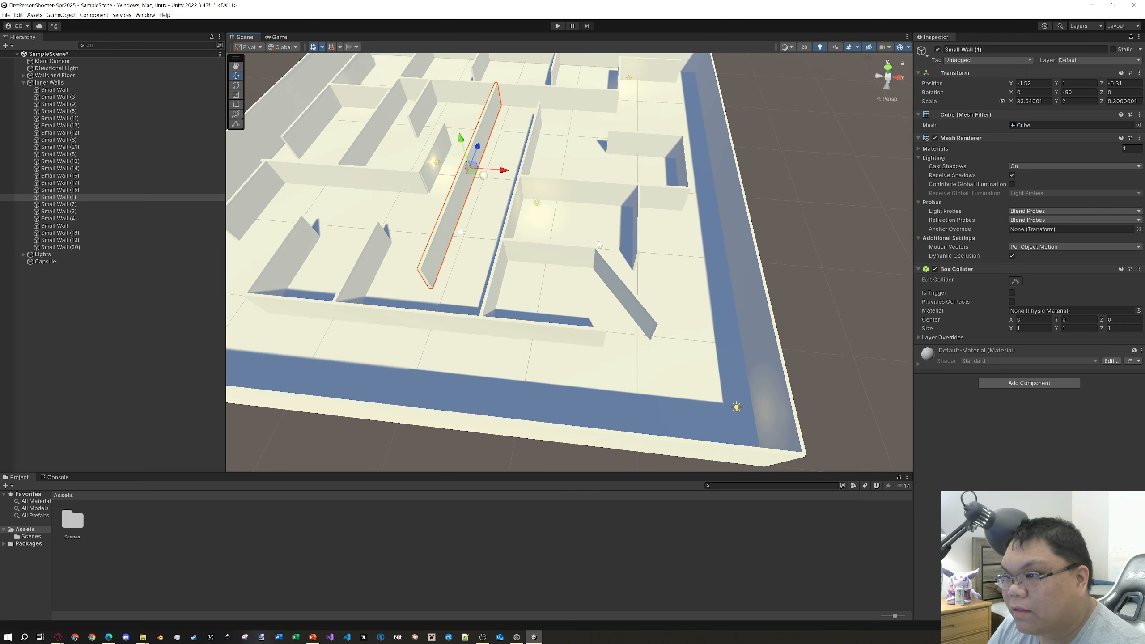
pyautogui.scroll(2, 693, 247)
pyautogui.scroll(-5, 694, 248)
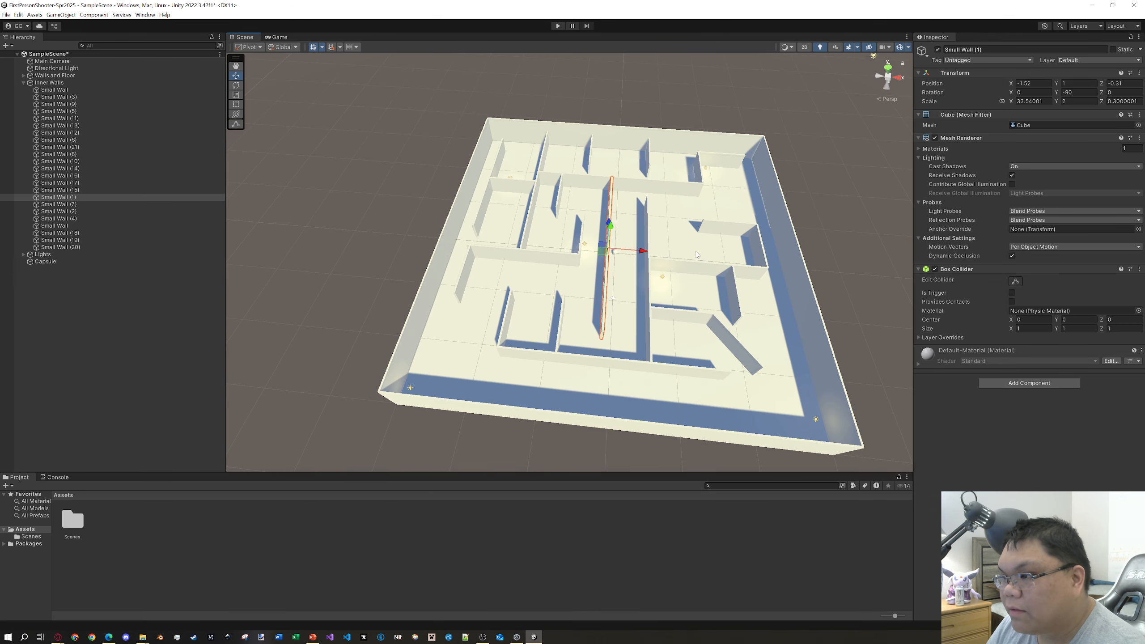
pyautogui.moveTo(729, 241); pyautogui.dragTo(688, 247, button='middle')
pyautogui.scroll(3, 565, 288)
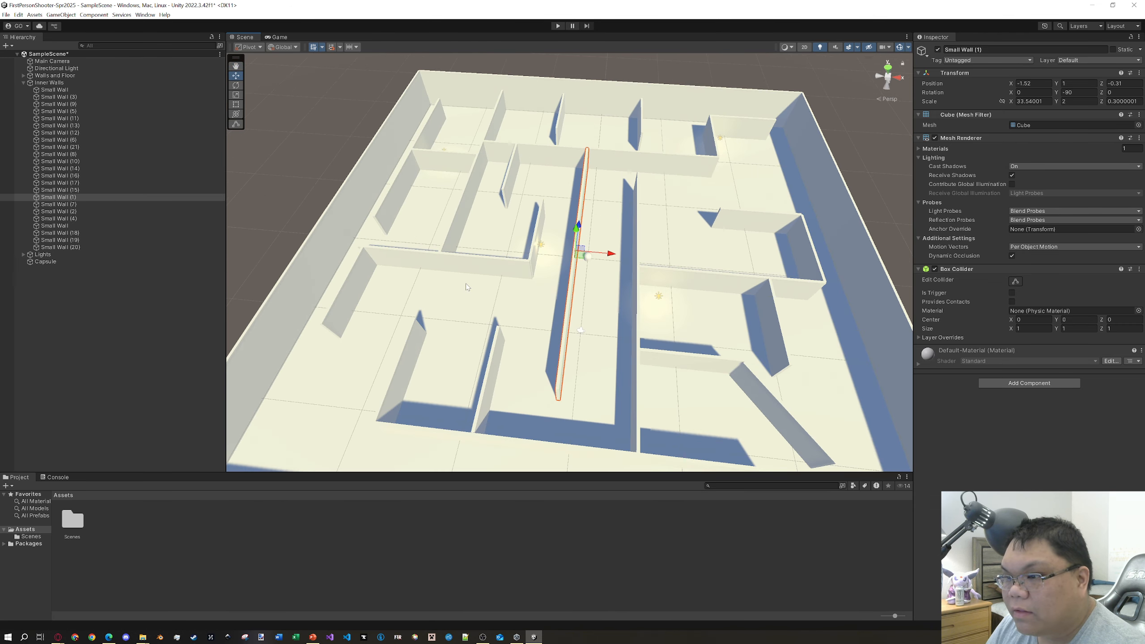
# - Select and frame the capsule between the central walls, and set its Y position to 1
pyautogui.click(356, 278)
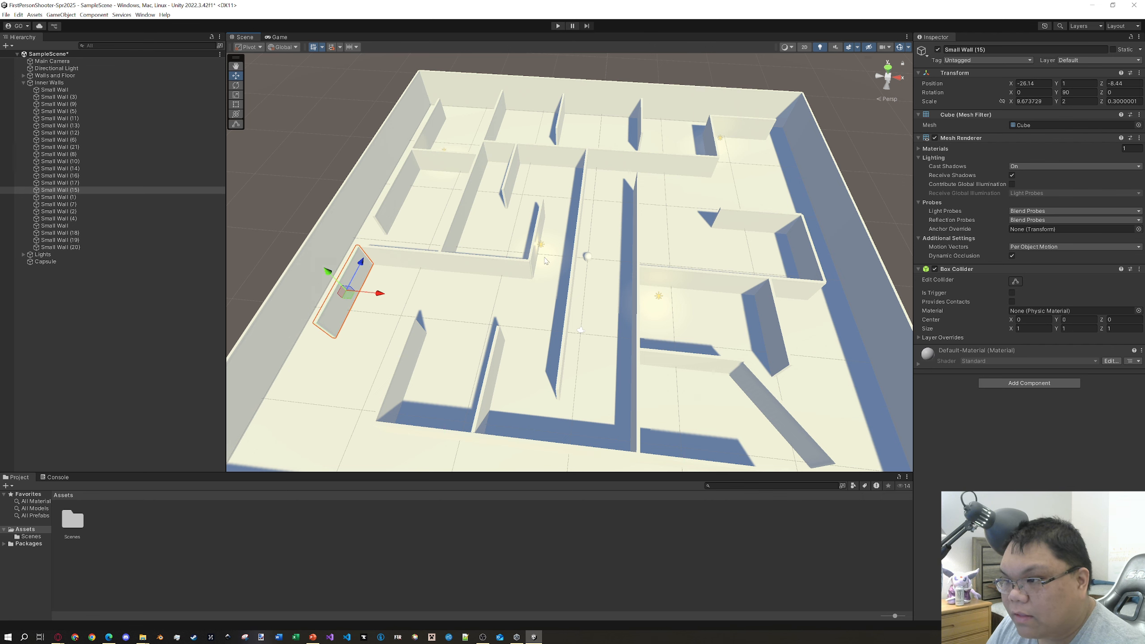
pyautogui.click(587, 256)
pyautogui.press('f')
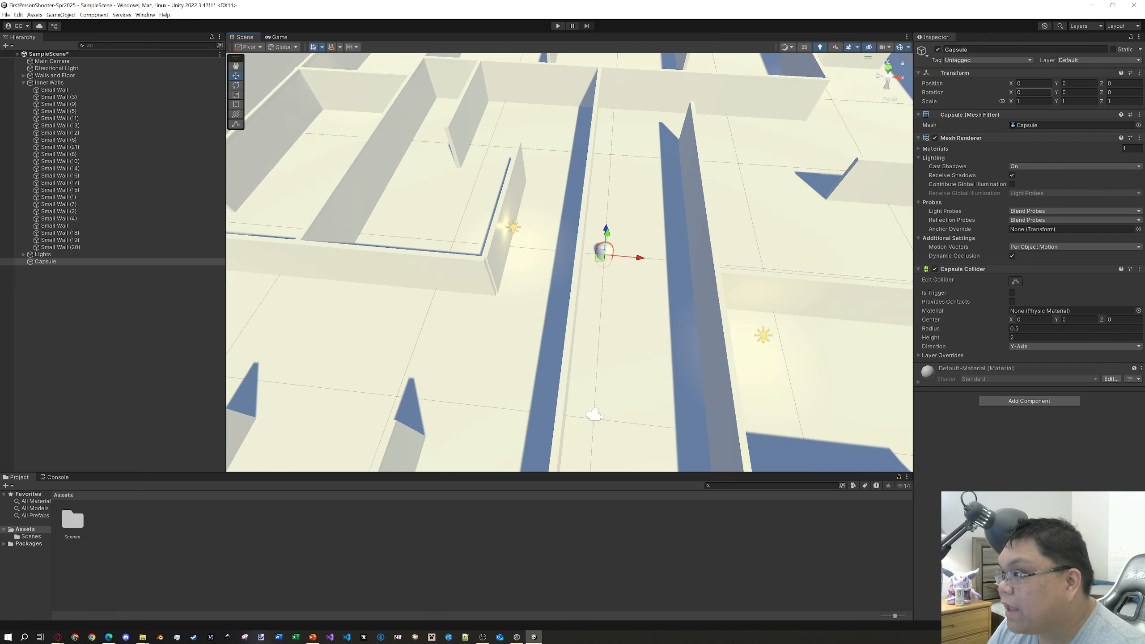
pyautogui.moveTo(620, 345); pyautogui.dragTo(600, 289, button='right')
pyautogui.scroll(5, 601, 289)
pyautogui.scroll(-3, 600, 289)
pyautogui.moveTo(600, 289); pyautogui.dragTo(722, 332, button='middle')
pyautogui.scroll(4, 783, 278)
pyautogui.scroll(-4, 782, 277)
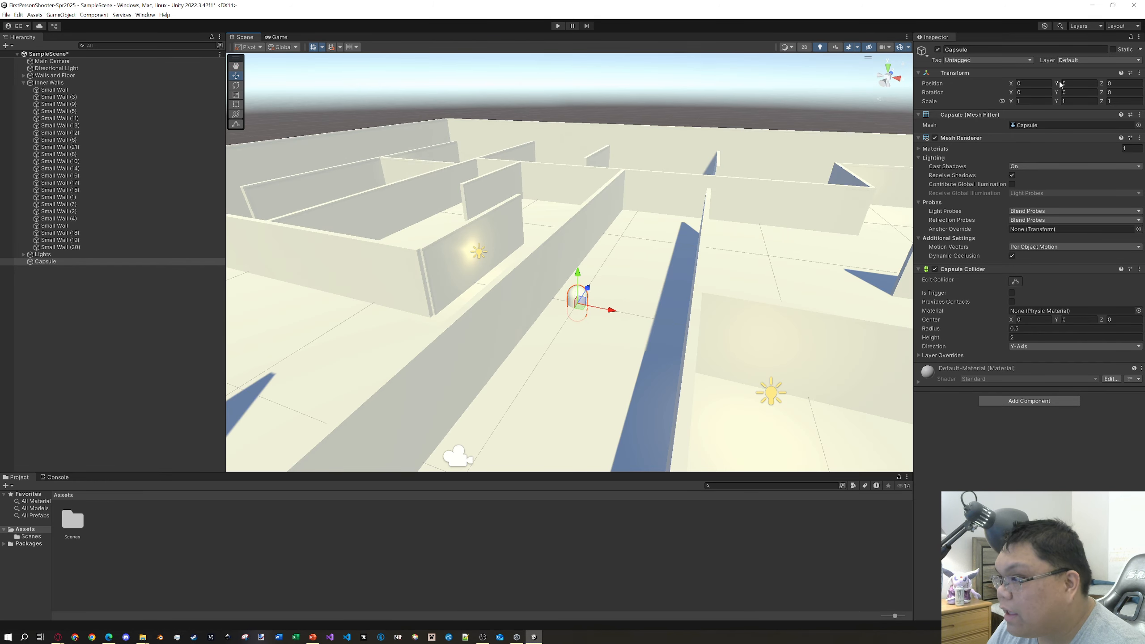
pyautogui.moveTo(1061, 85); pyautogui.dragTo(1038, 86)
pyautogui.write('1')
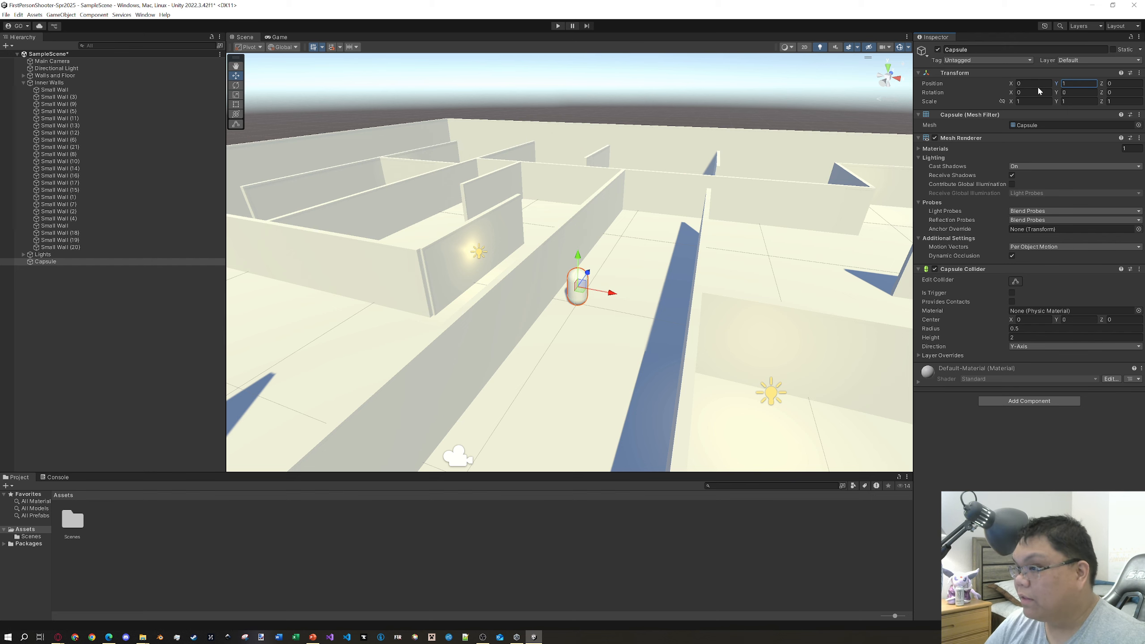
pyautogui.click(690, 100)
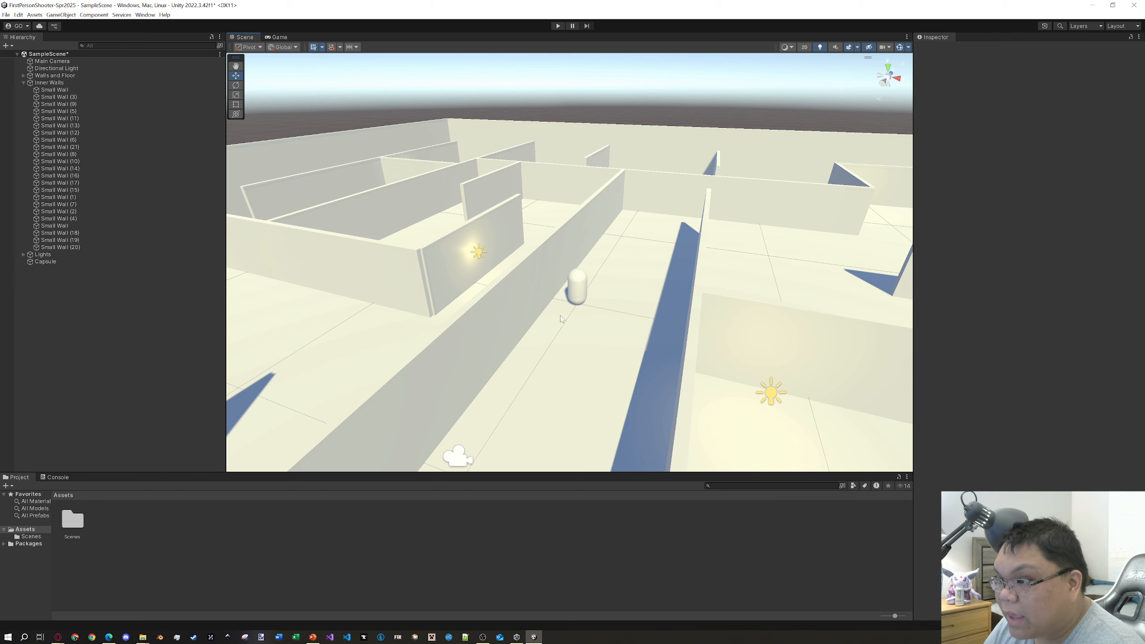
# - Rename the capsule as Player and clear the selection
pyautogui.click(575, 280)
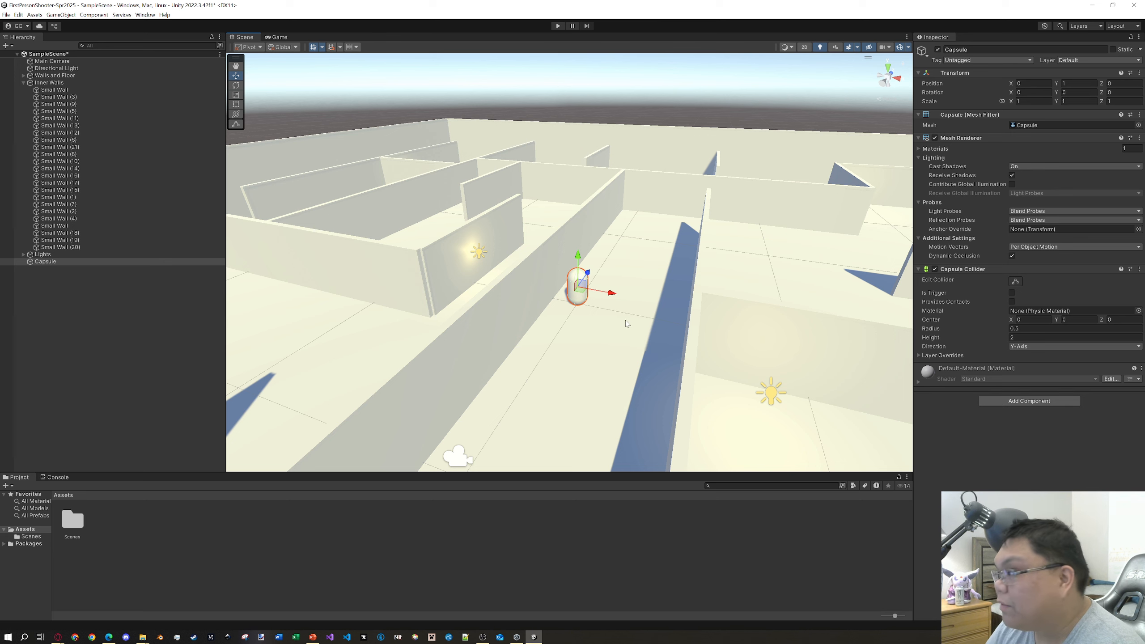
pyautogui.click(961, 50)
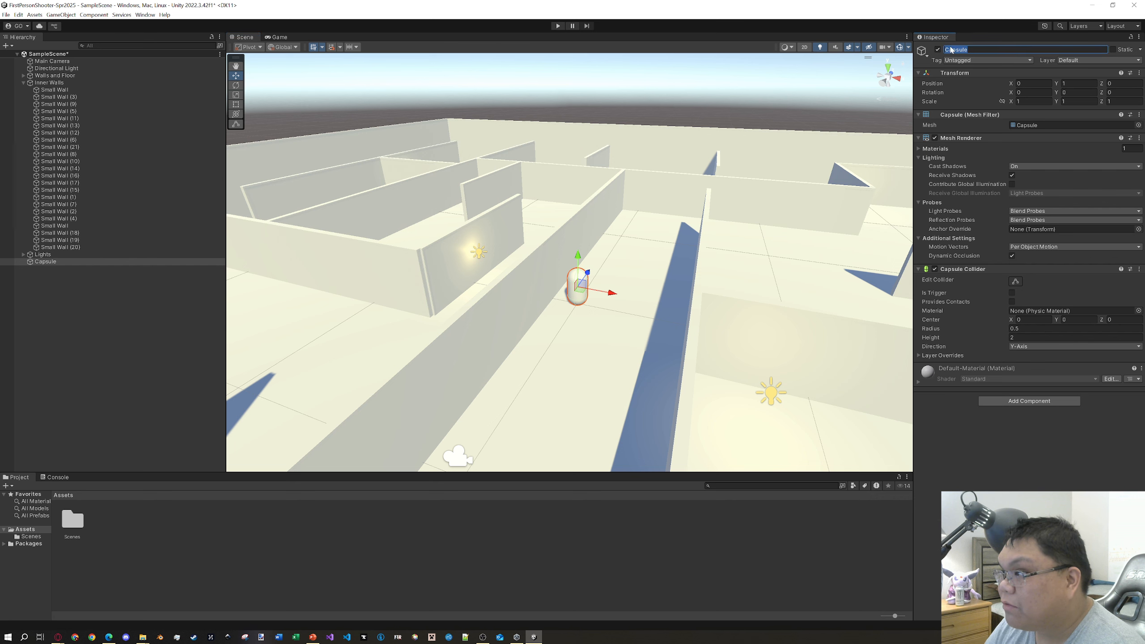
pyautogui.write('Player')
pyautogui.press('Return')
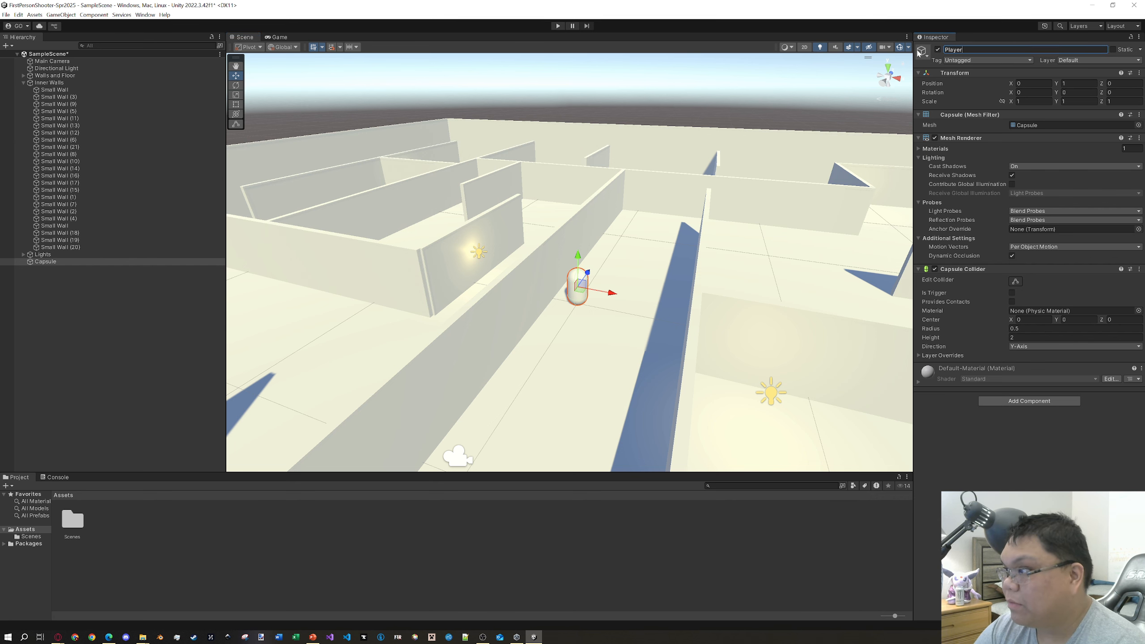
pyautogui.click(883, 60)
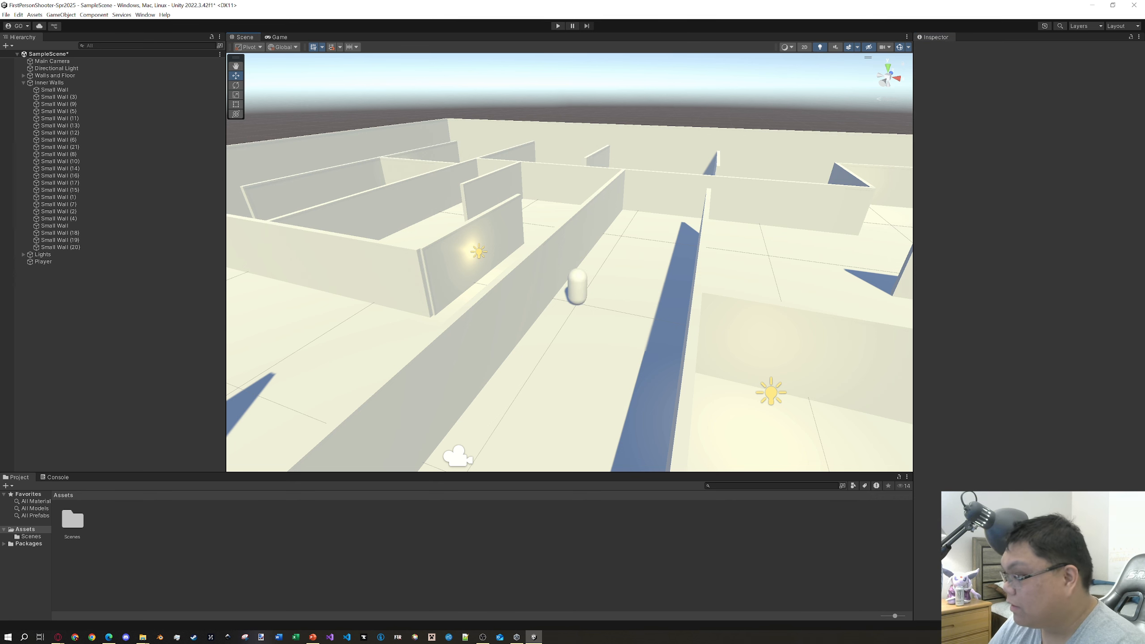
# - Select the Player capsule and remove its Capsule Collider component
pyautogui.click(312, 637)
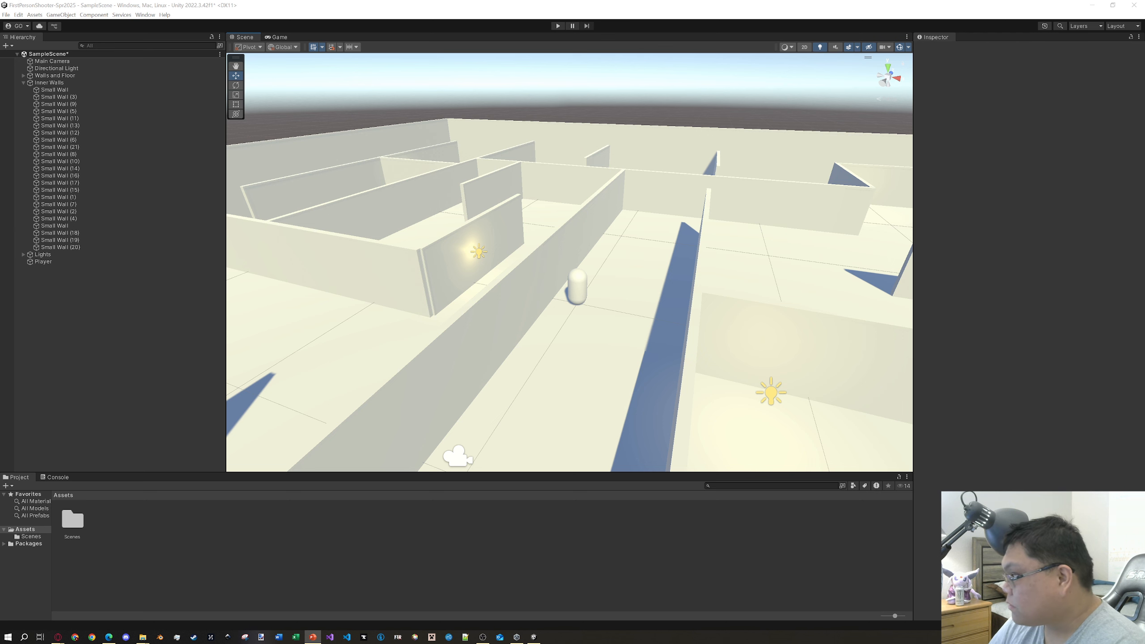
pyautogui.click(577, 289)
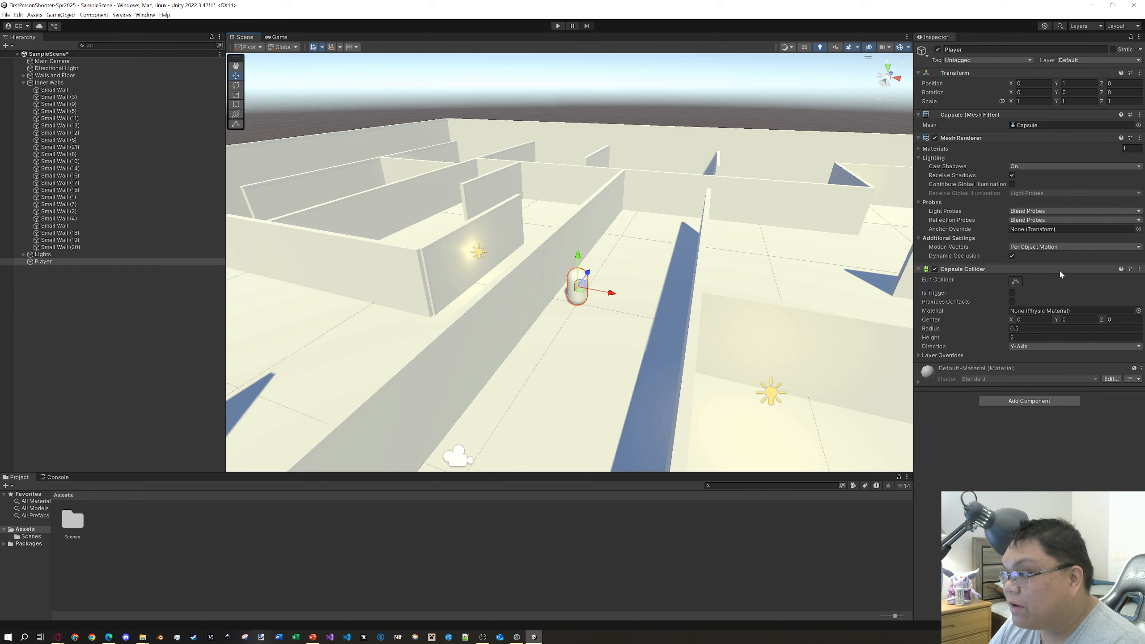
pyautogui.click(1140, 269)
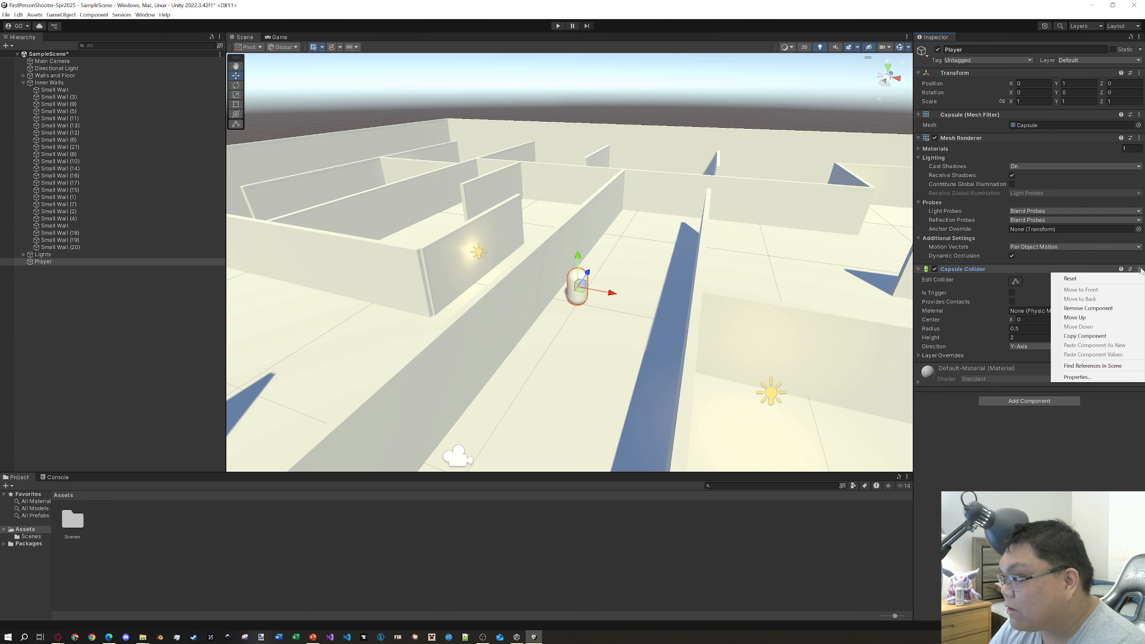
pyautogui.click(1114, 310)
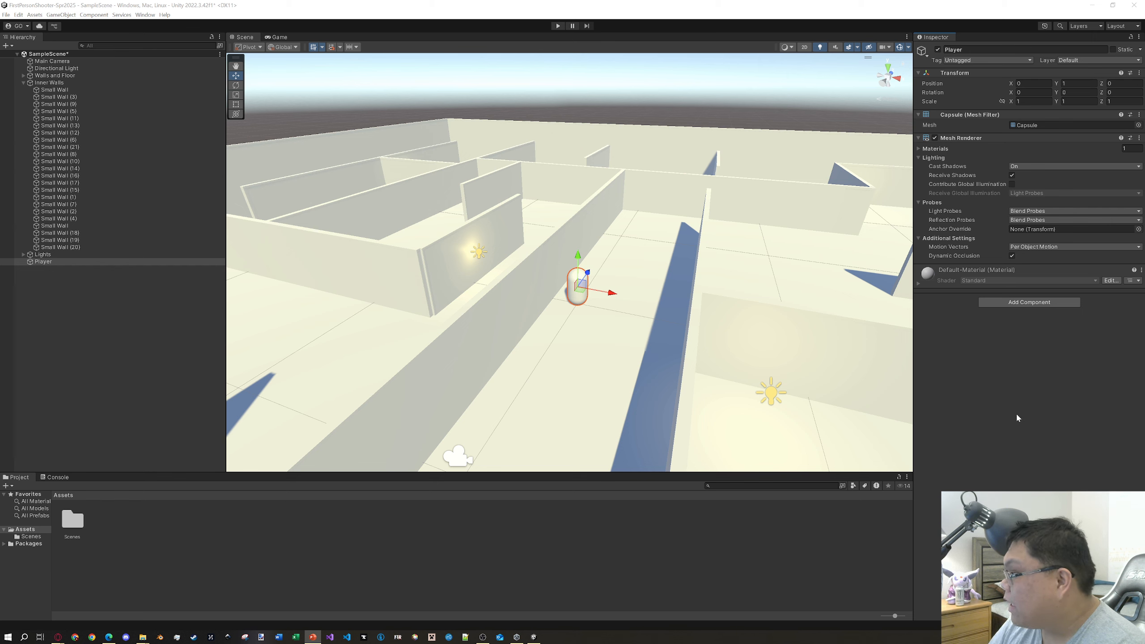
# - Search the components for "character" and add a Character Controller to Player
pyautogui.click(1021, 307)
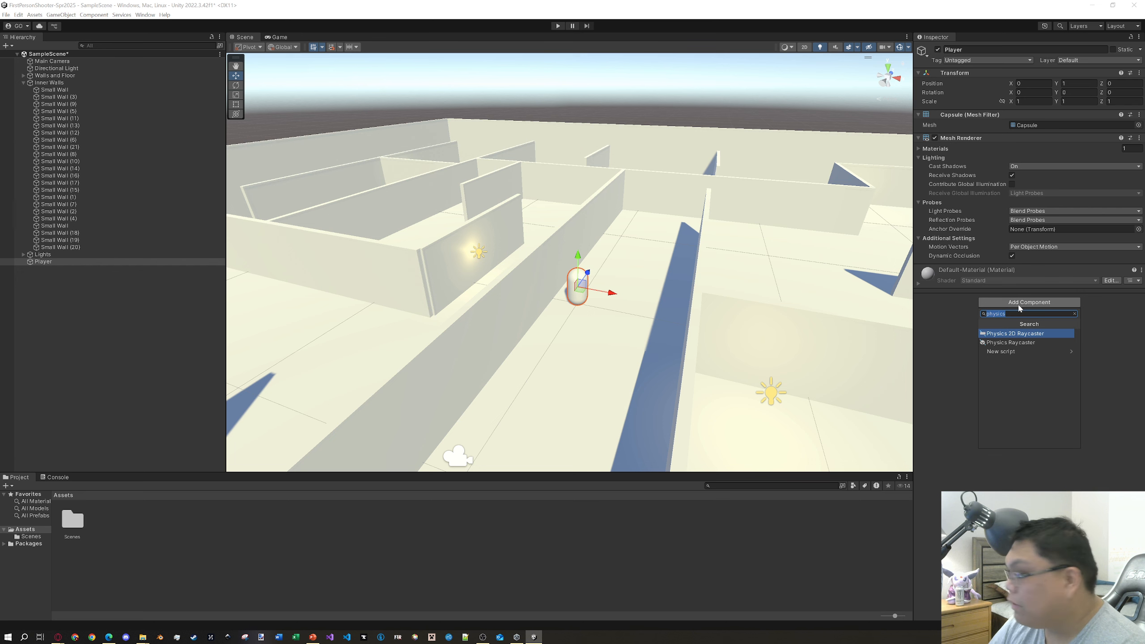
pyautogui.press('BackSpace')
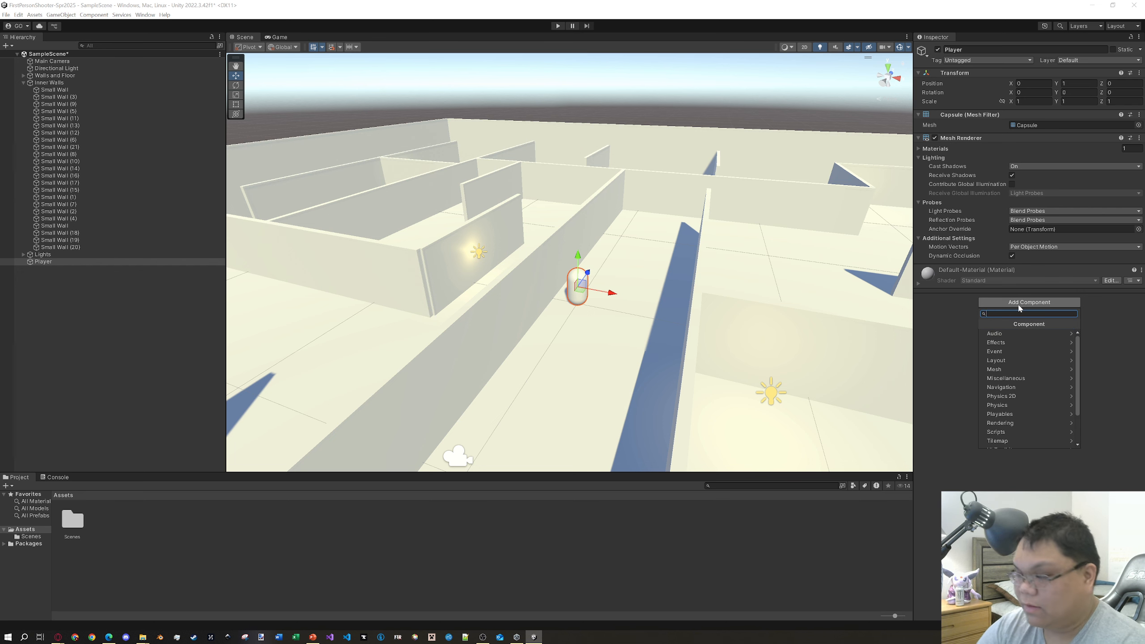
pyautogui.write('charac')
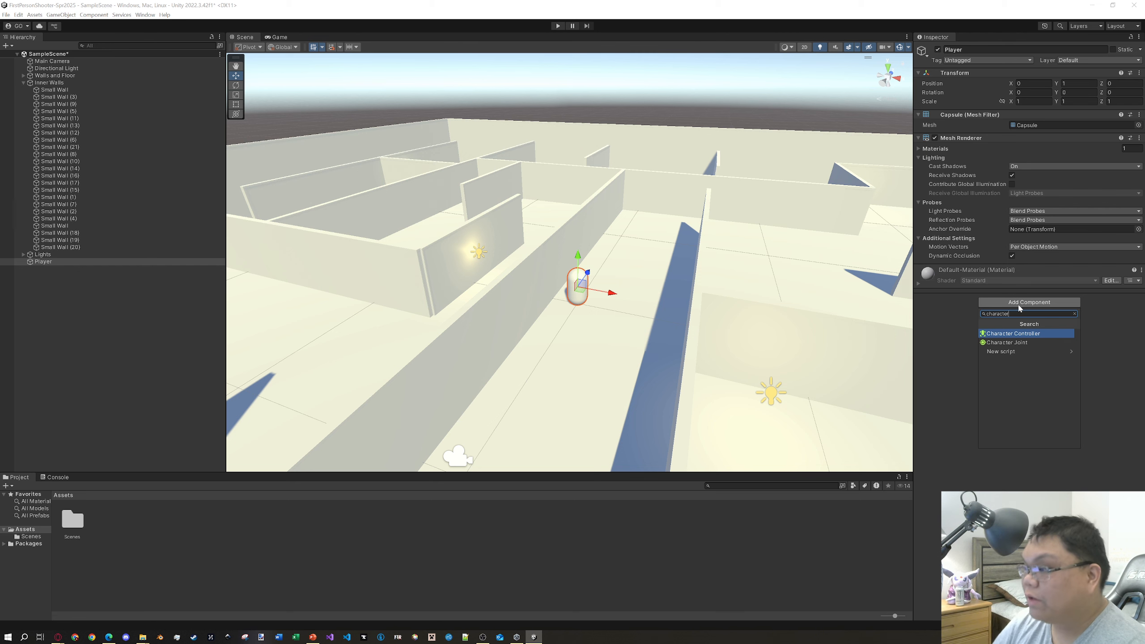
pyautogui.write('ter')
pyautogui.click(1025, 334)
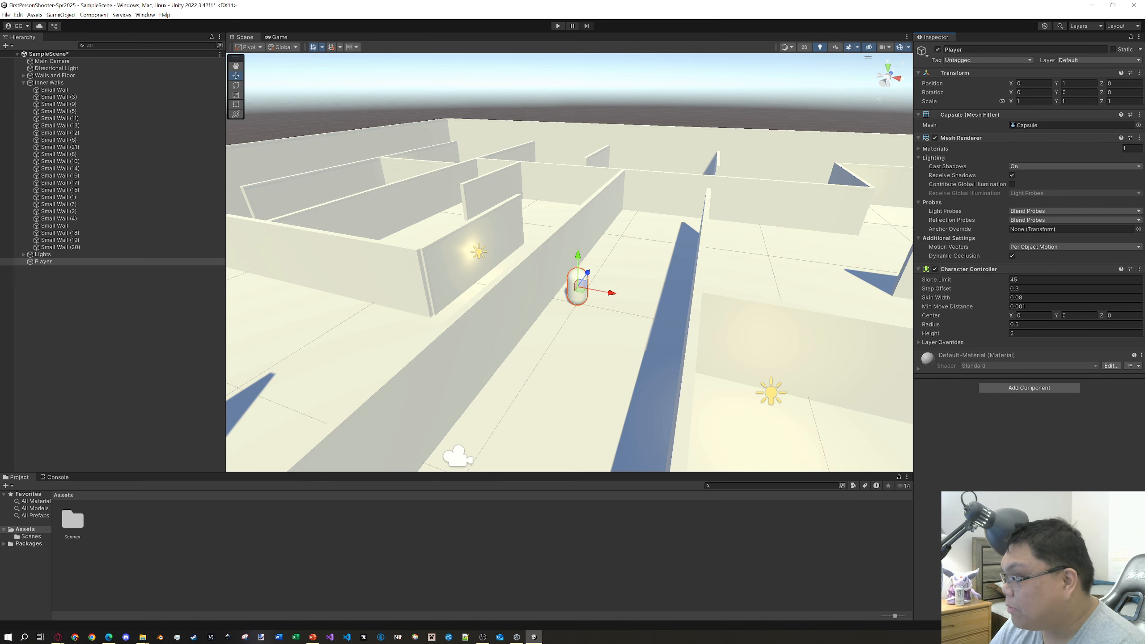
pyautogui.hotkey('alt', 'Tab')
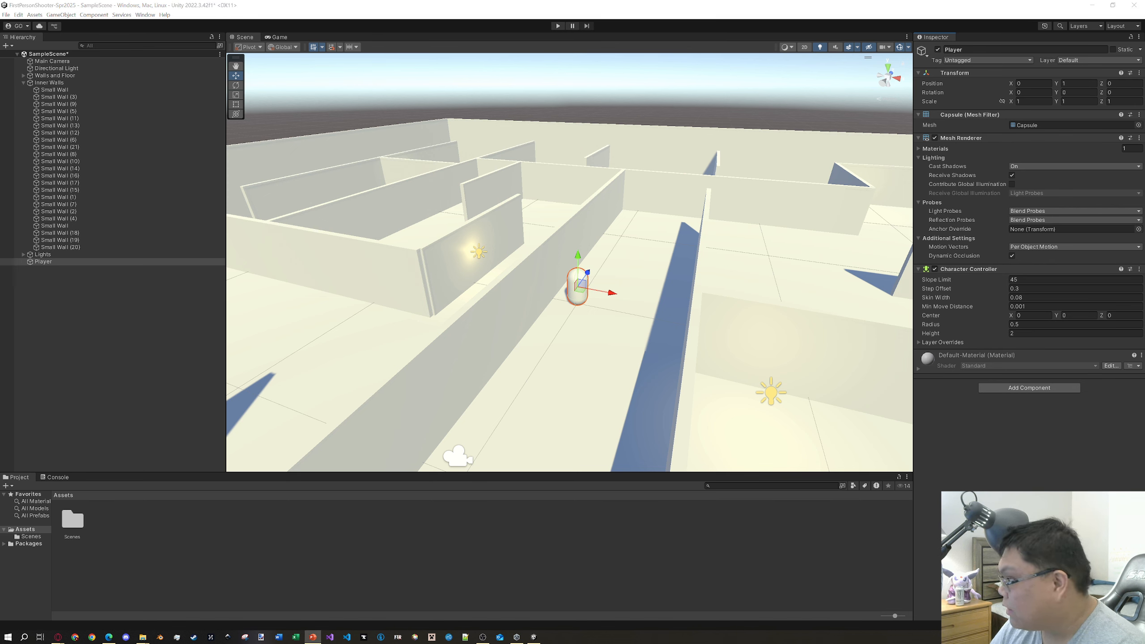
# - Move the Main Camera to the capsule's head at about Y 1.73, Z 0.05, and make it a child of Player
pyautogui.scroll(-5, 801, 295)
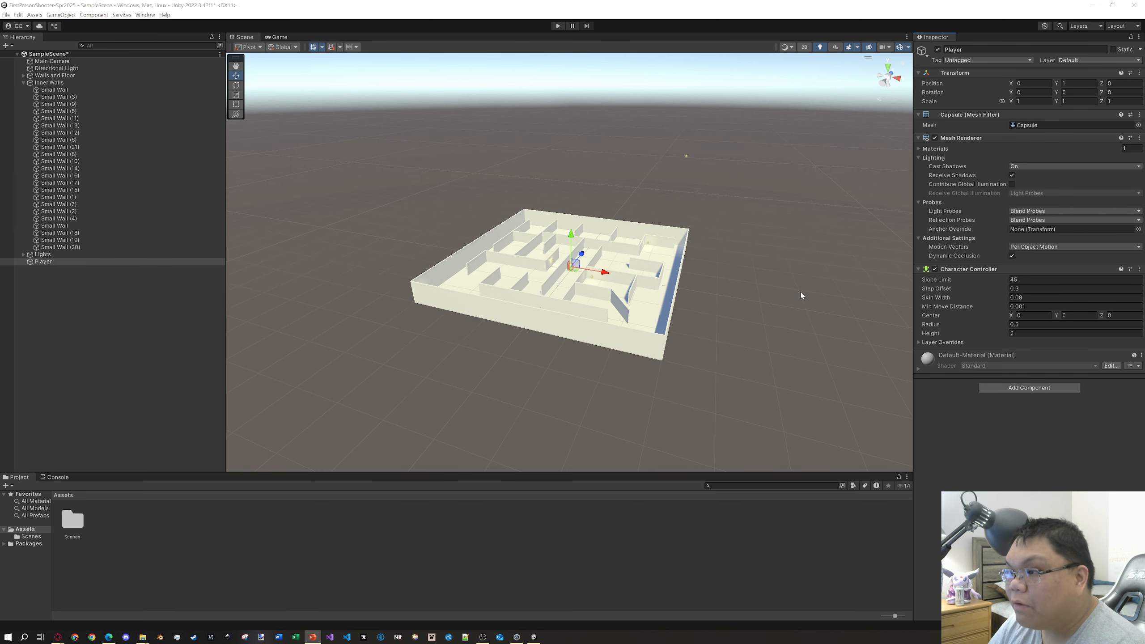
pyautogui.scroll(6, 744, 245)
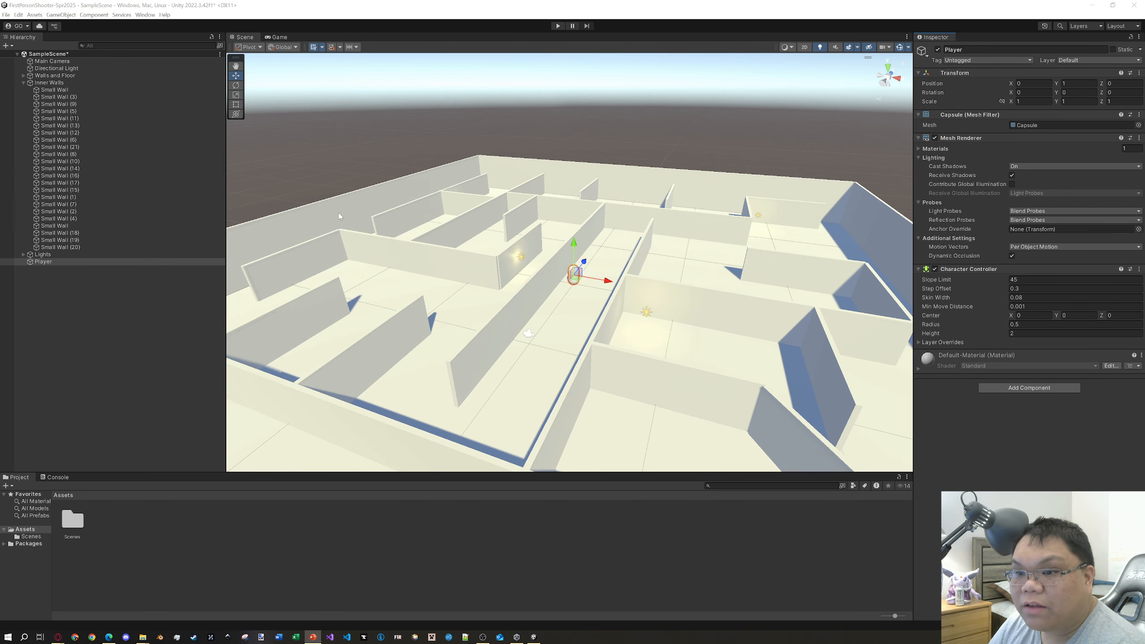
pyautogui.click(59, 62)
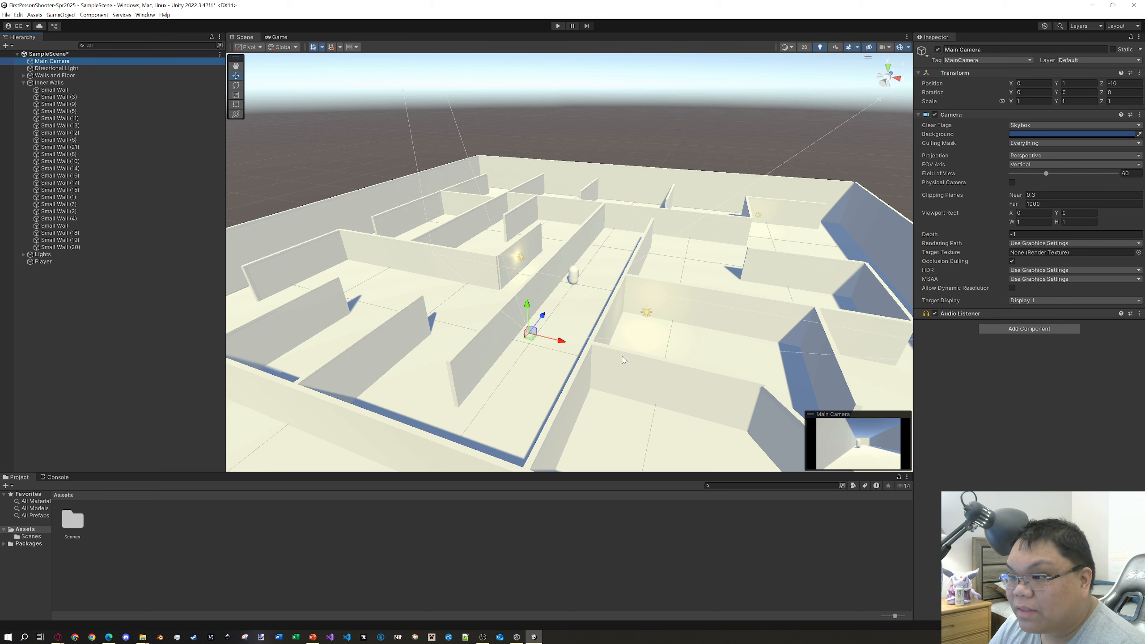
pyautogui.moveTo(542, 316); pyautogui.dragTo(583, 248)
pyautogui.scroll(4, 672, 292)
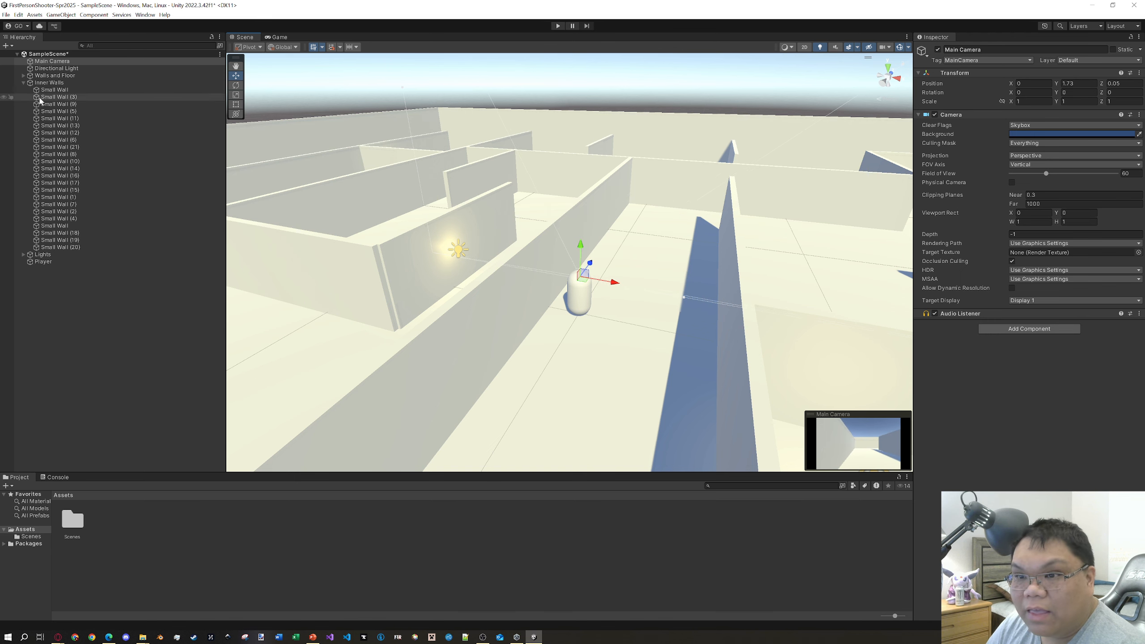
pyautogui.moveTo(51, 64); pyautogui.dragTo(59, 262)
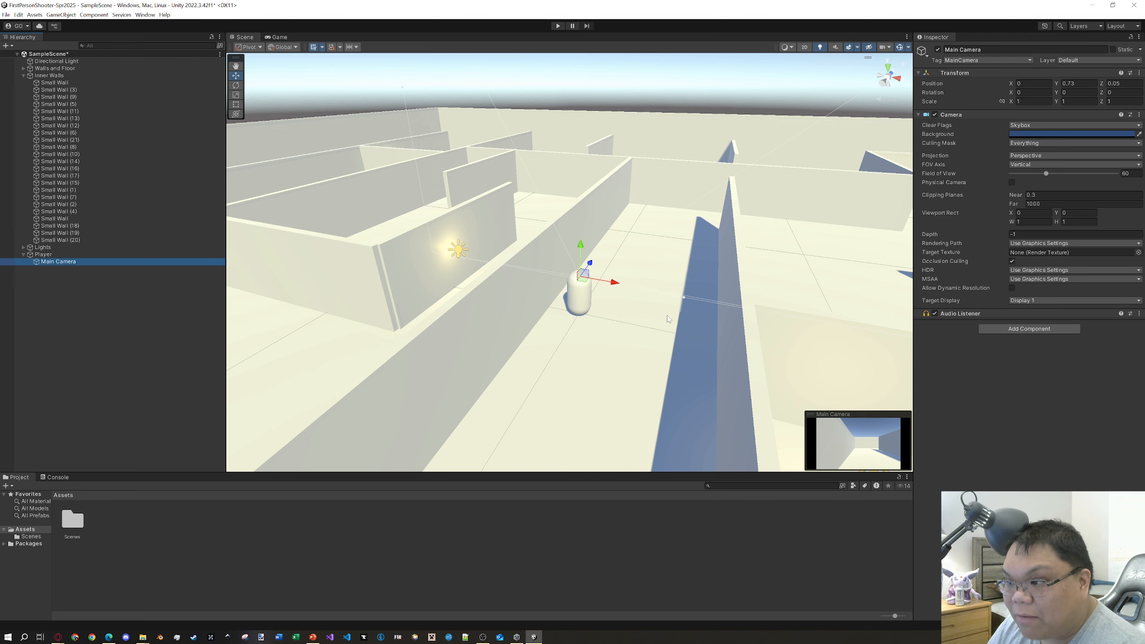
# - Dock a widened Game view beside the Scene view and slide Player along Z to about -0.87 to test the attached camera
pyautogui.click(44, 254)
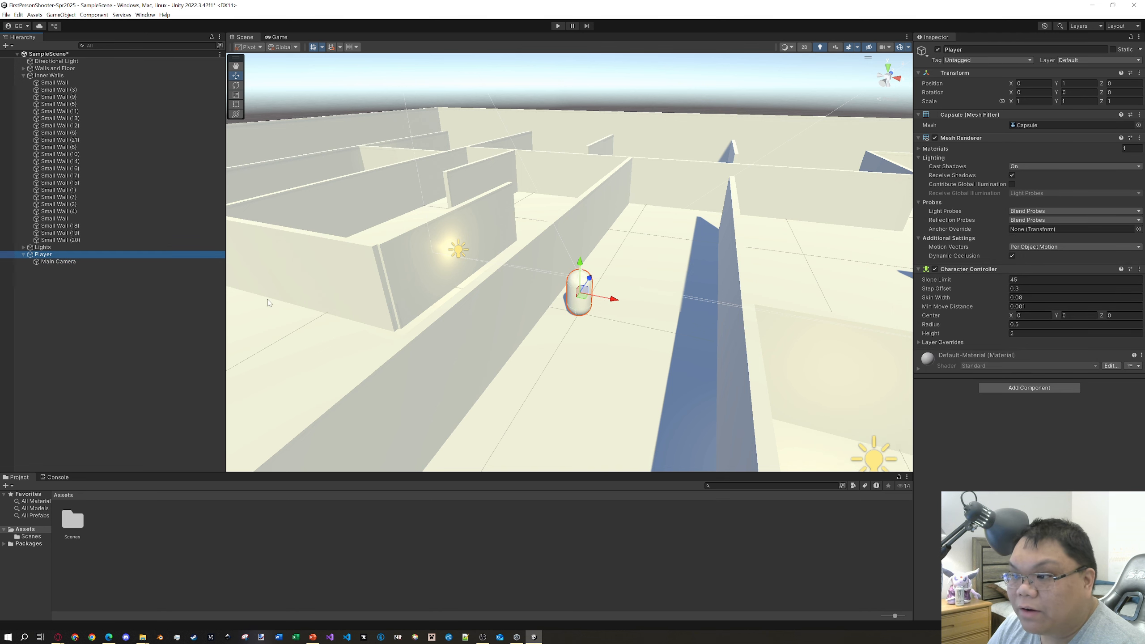
pyautogui.moveTo(589, 277); pyautogui.dragTo(523, 375)
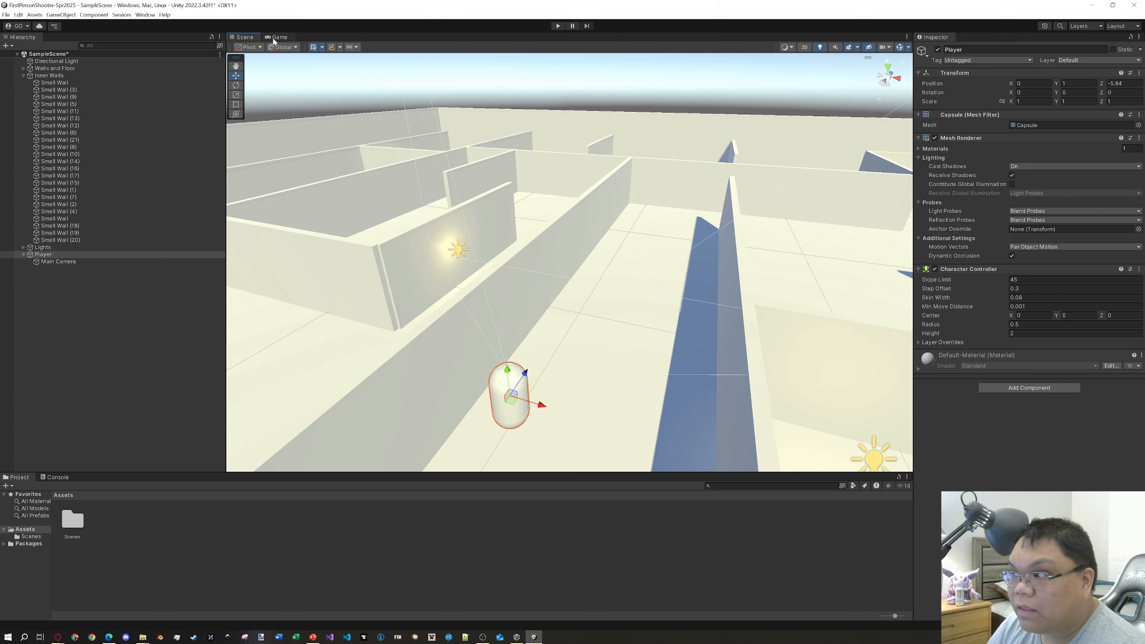
pyautogui.moveTo(276, 38); pyautogui.dragTo(817, 247)
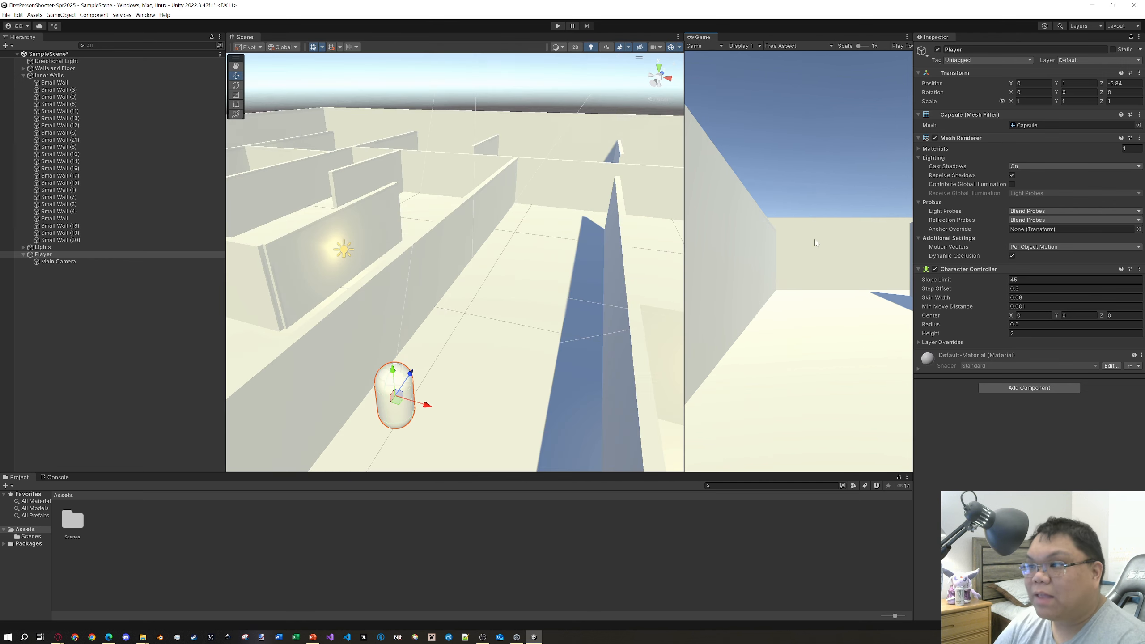
pyautogui.moveTo(685, 215); pyautogui.dragTo(520, 215)
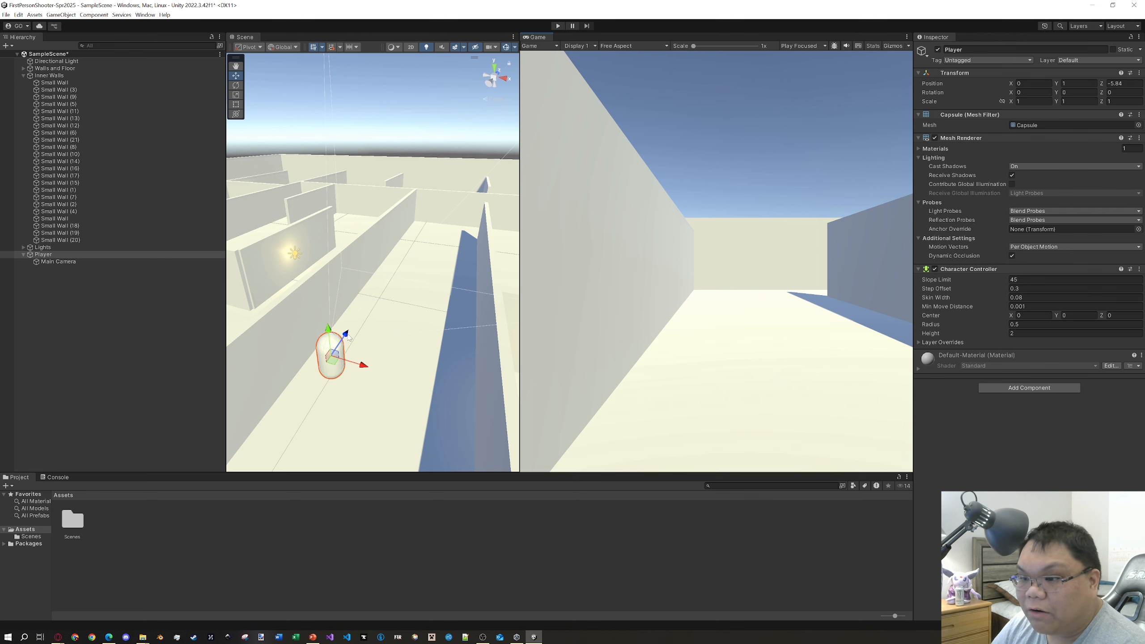
pyautogui.moveTo(346, 334); pyautogui.dragTo(386, 291)
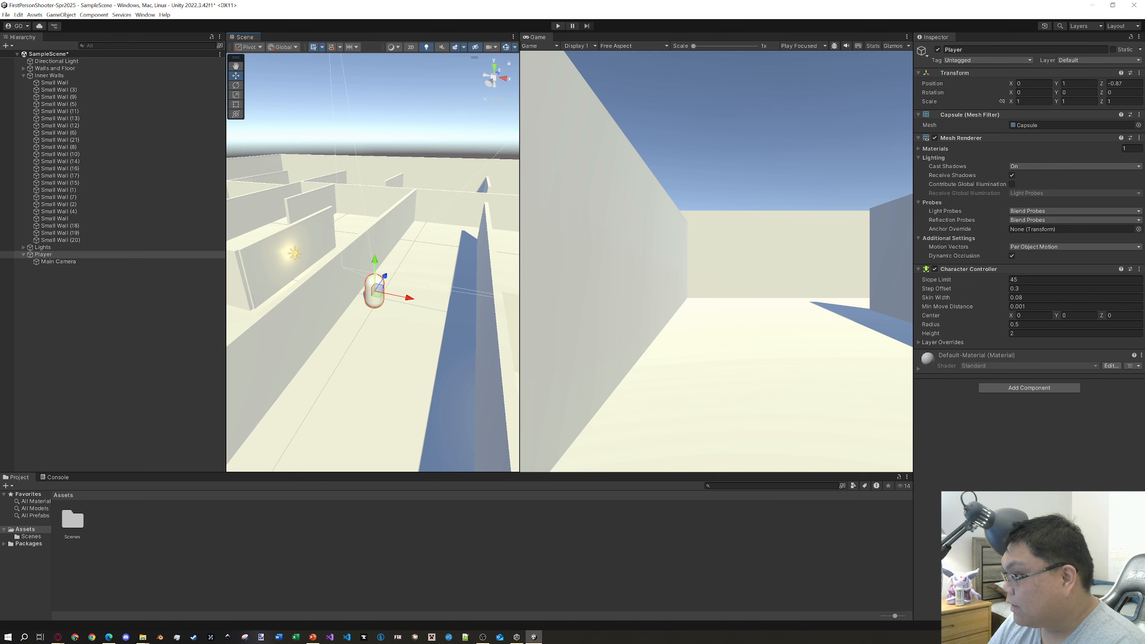
pyautogui.hotkey('alt', 'Tab')
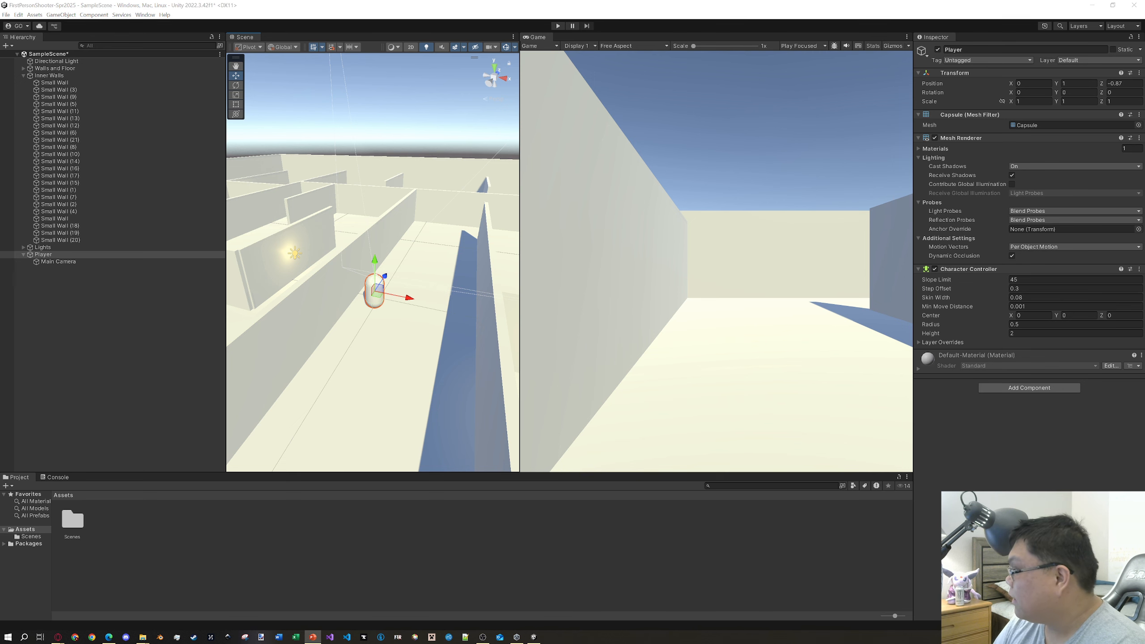
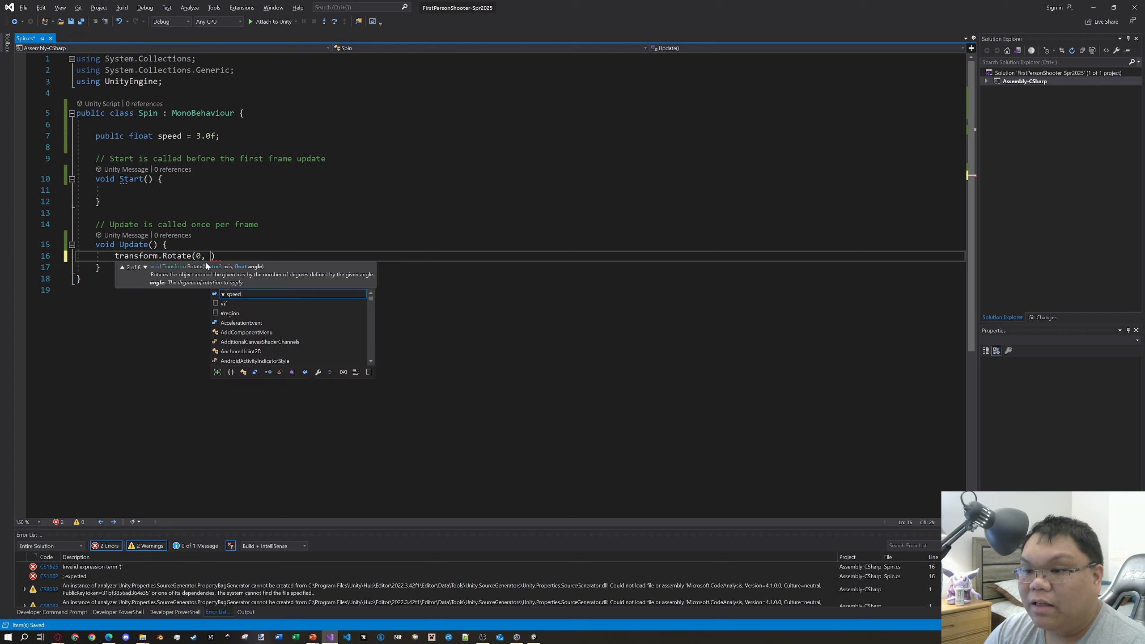
# - Complete the Update call in Spin.cs as transform.Rotate(0, speed, 0); then save the script and switch back to Unity
pyautogui.write(', 0);')
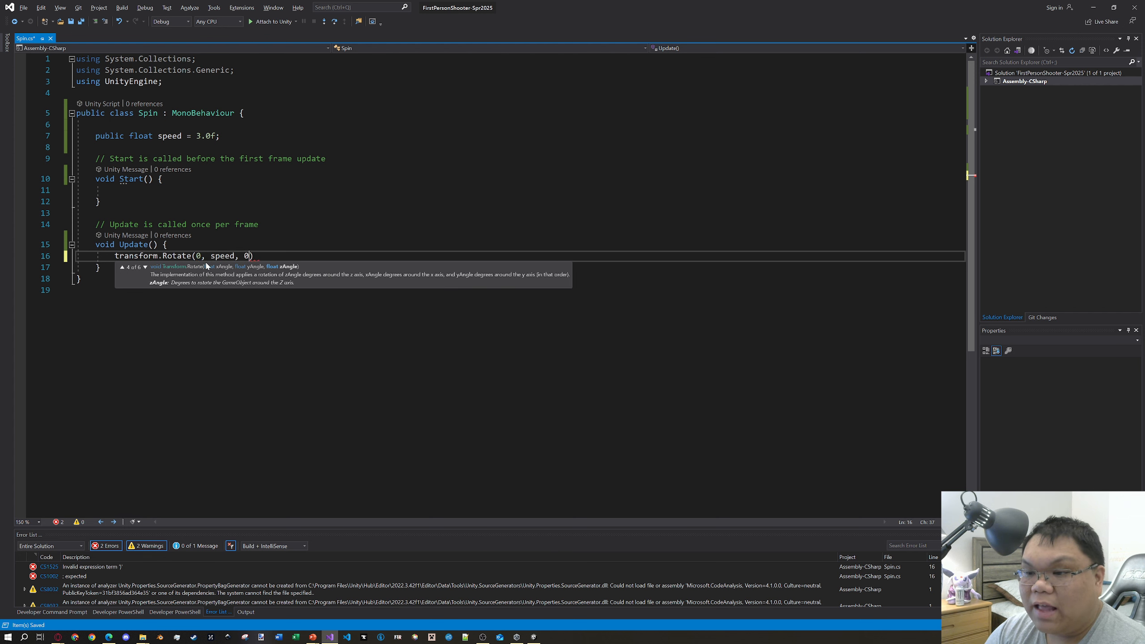
pyautogui.hotkey('ctrl', 's')
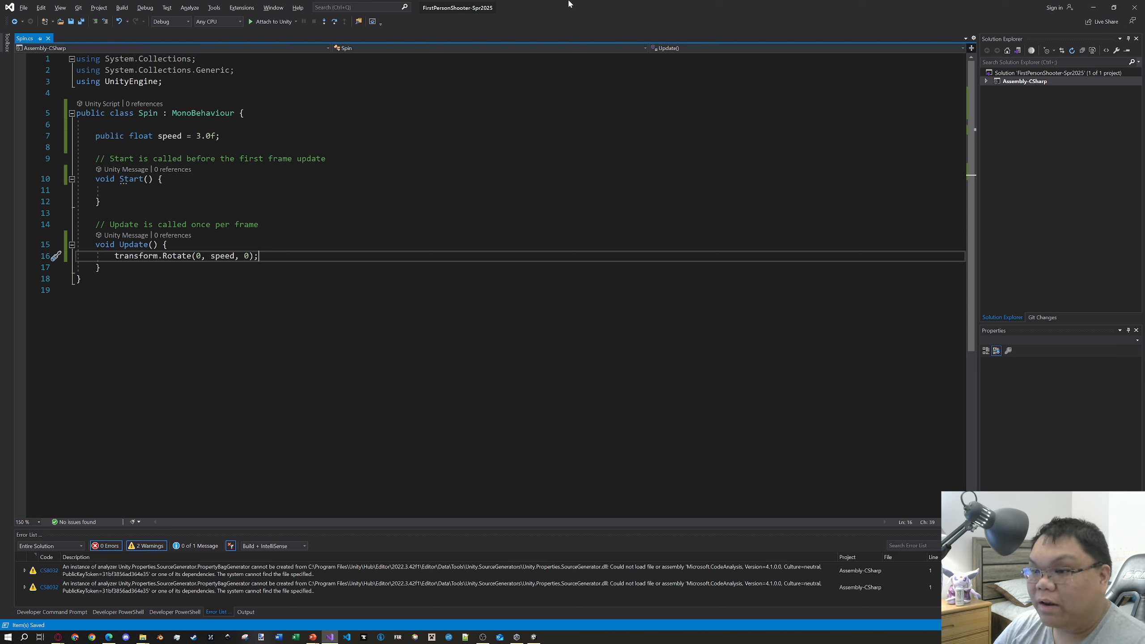
pyautogui.hotkey('alt', 'Tab')
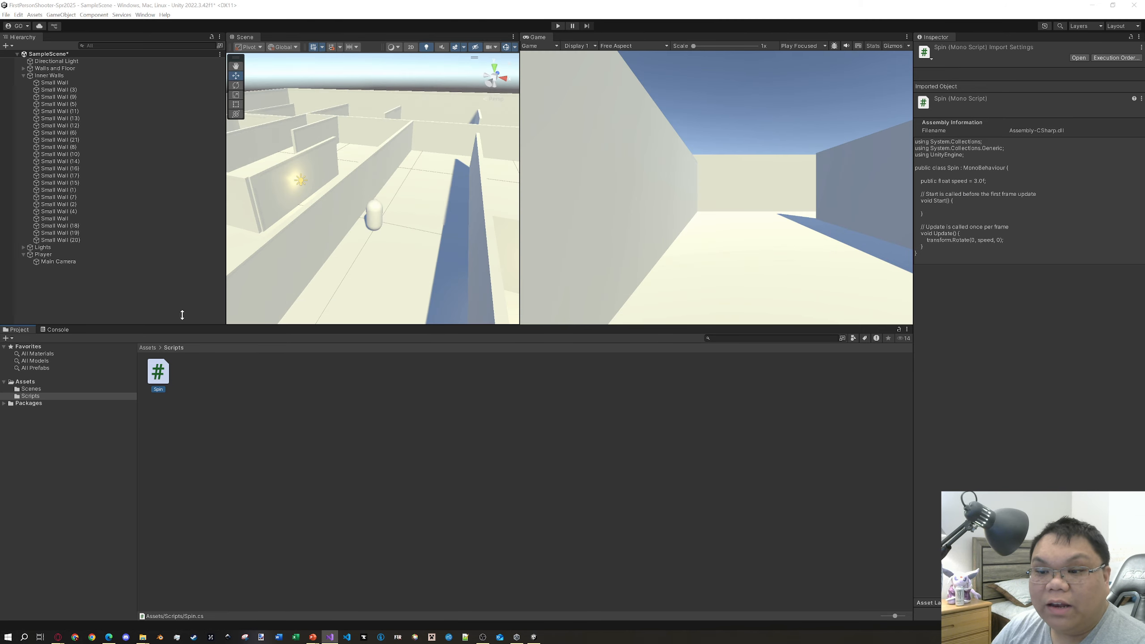
# - Add a Cube 3D object at the root of the scene
pyautogui.rightClick(79, 292)
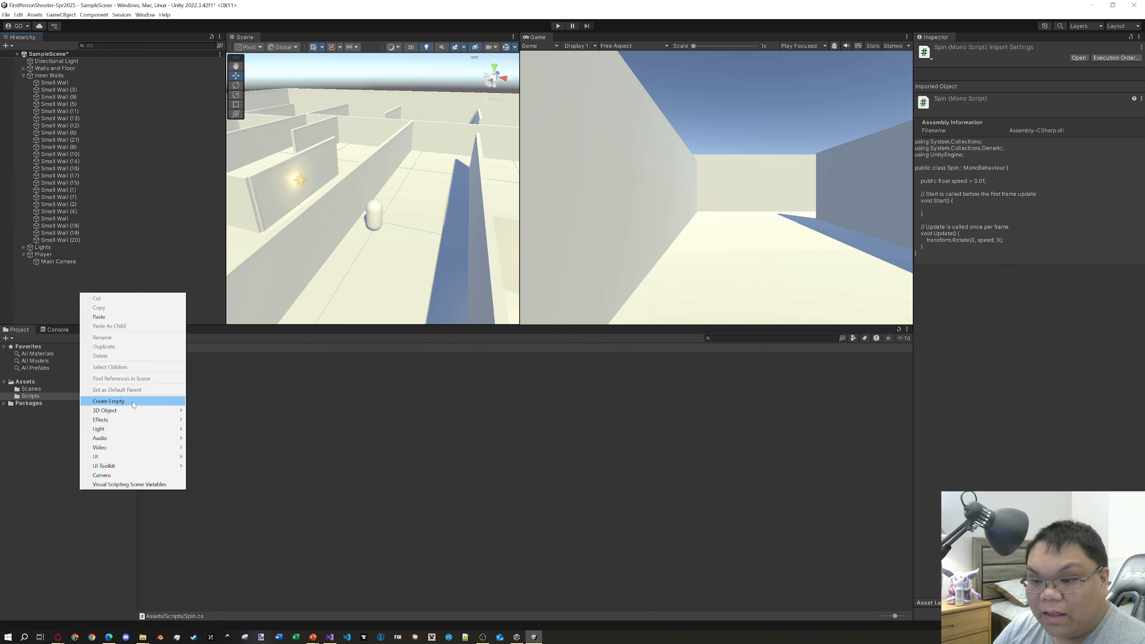
pyautogui.moveTo(136, 410)
pyautogui.click(212, 410)
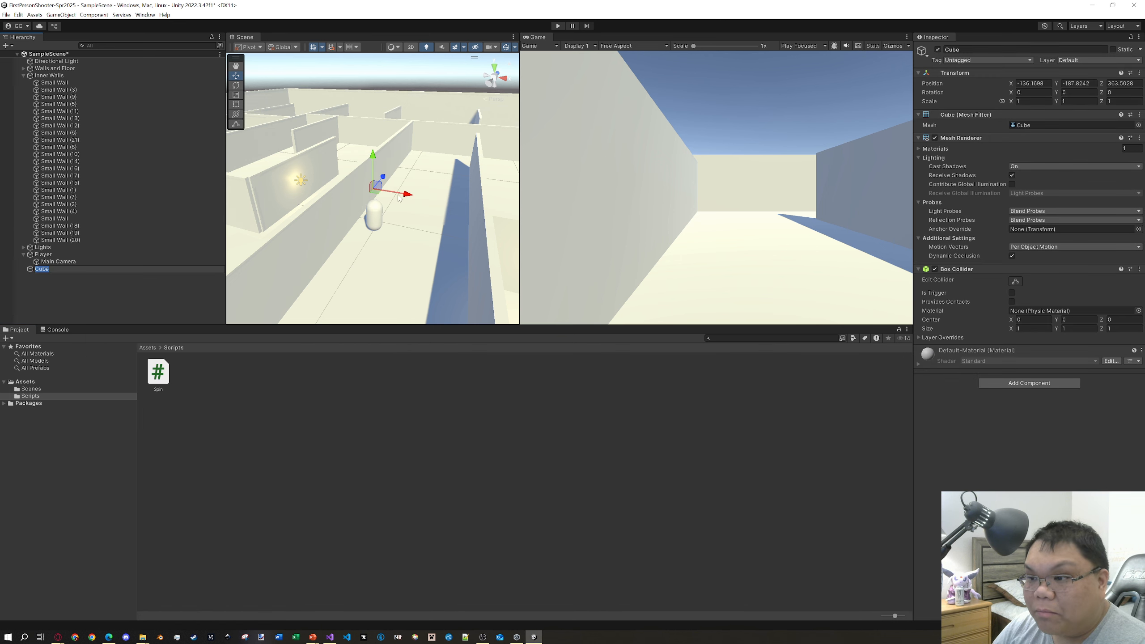
# - Reset the Cube's position to 0, 0, 0 and move it in front of Player to about X 1.89, Y 0.94, Z 7.06
pyautogui.click(1032, 84)
pyautogui.write('0')
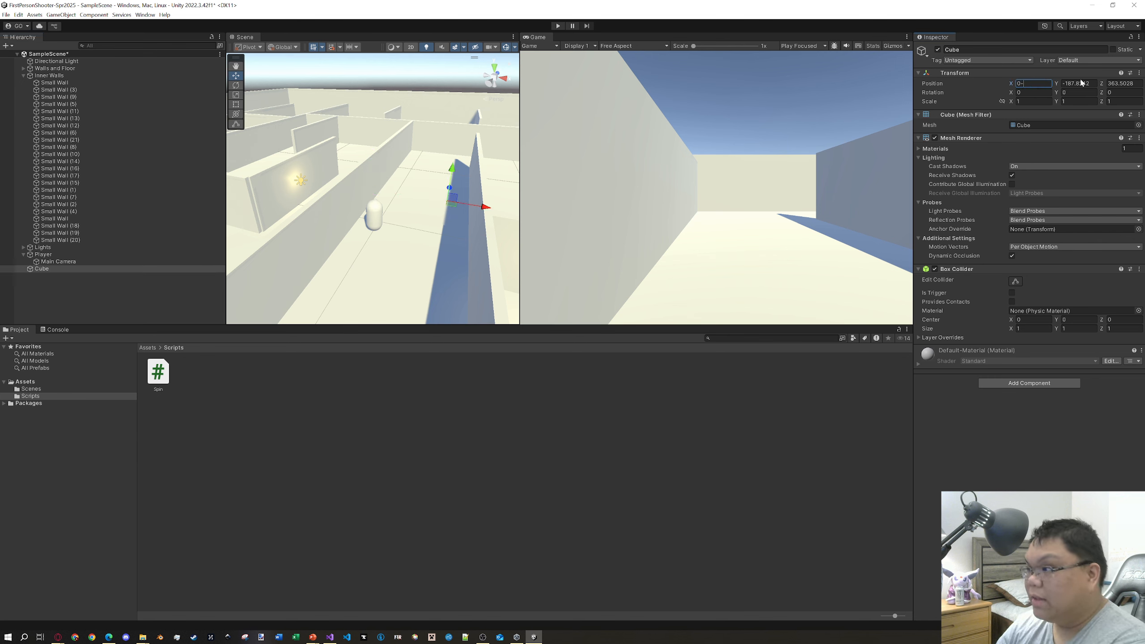
pyautogui.click(1081, 84)
pyautogui.write('0')
pyautogui.press('Tab')
pyautogui.write('0')
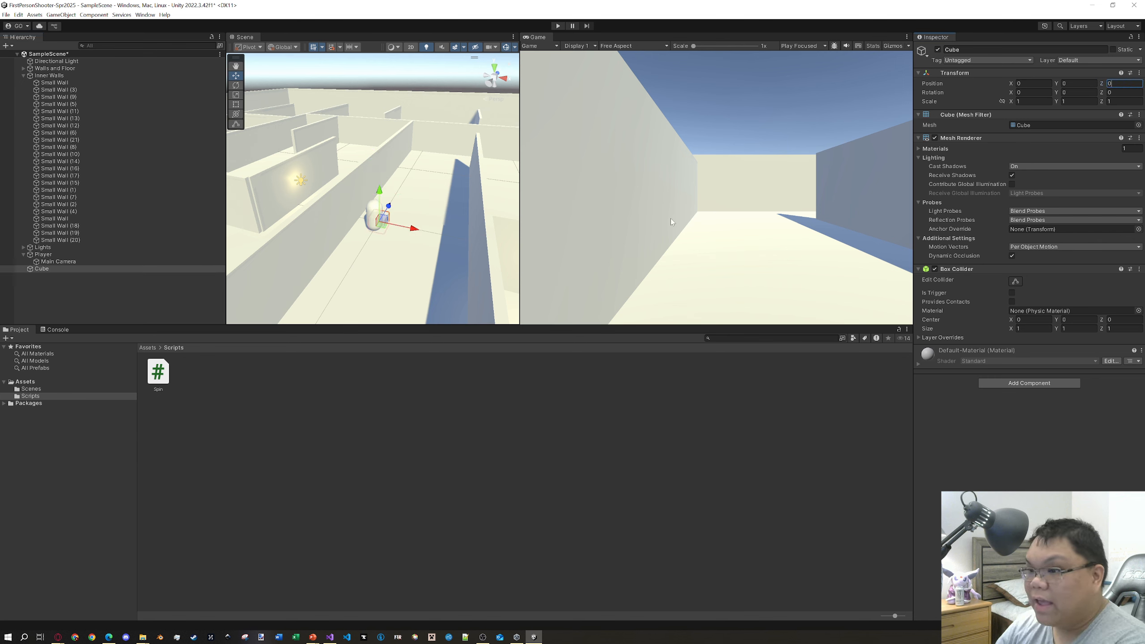
pyautogui.moveTo(391, 204); pyautogui.dragTo(429, 149)
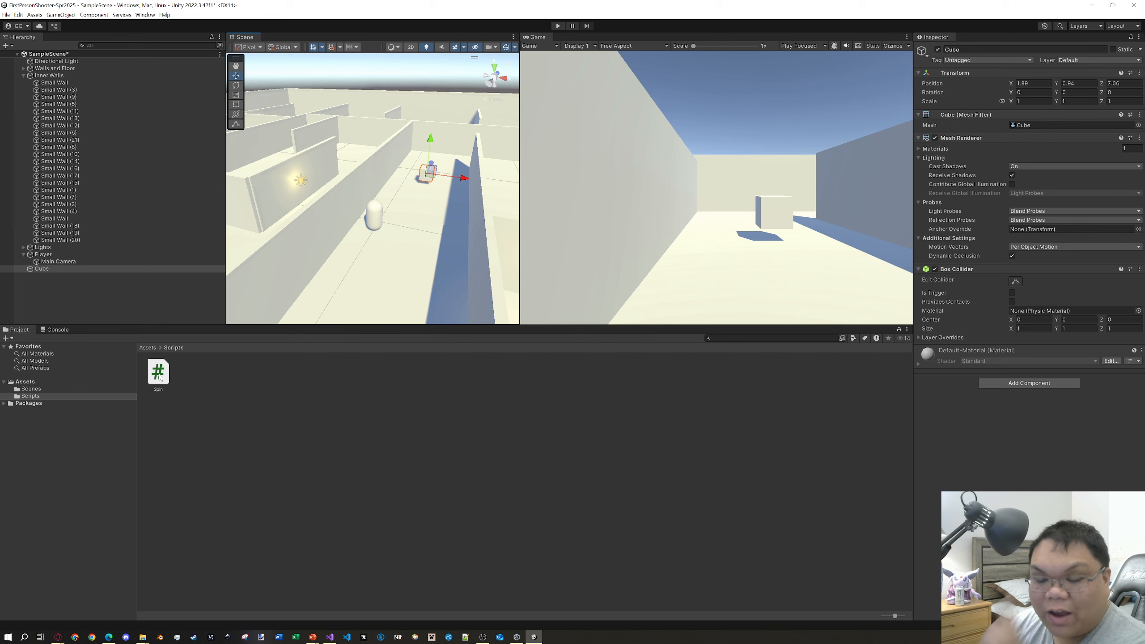
# - Attach the Spin script to the Cube and remove the duplicate Spin component
pyautogui.moveTo(160, 377); pyautogui.dragTo(120, 270)
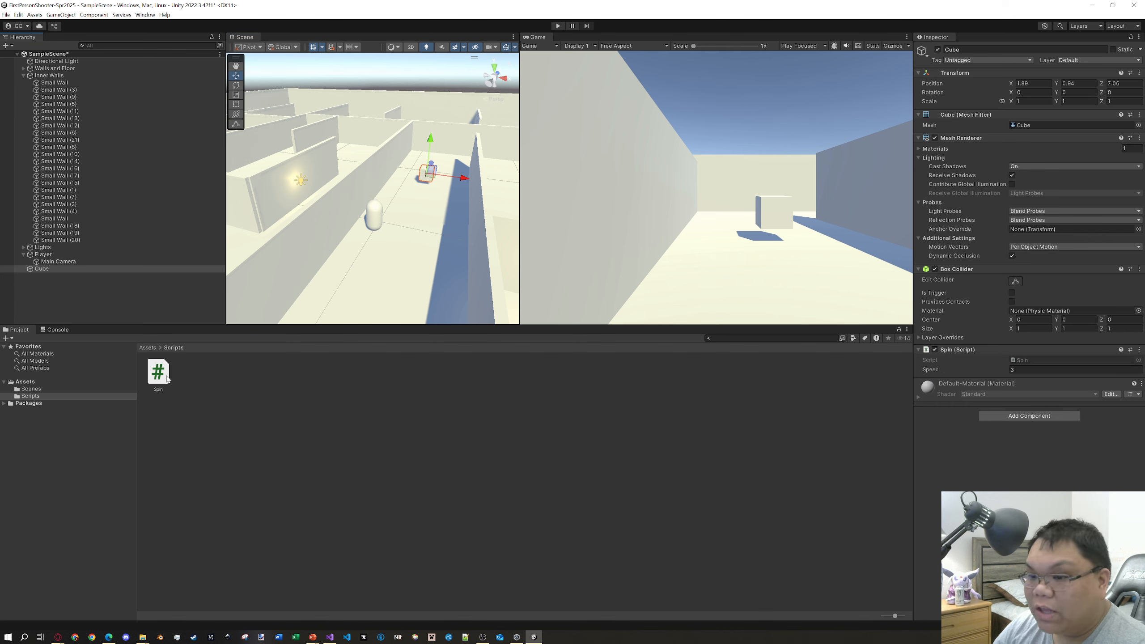
pyautogui.moveTo(914, 519); pyautogui.dragTo(1011, 467)
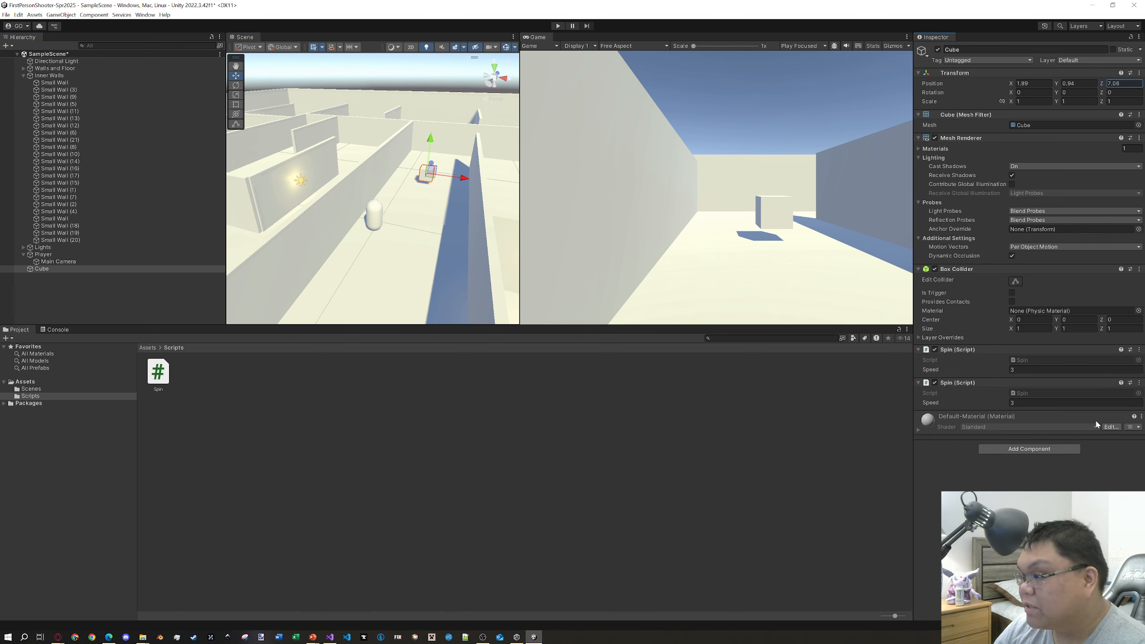
pyautogui.click(1139, 383)
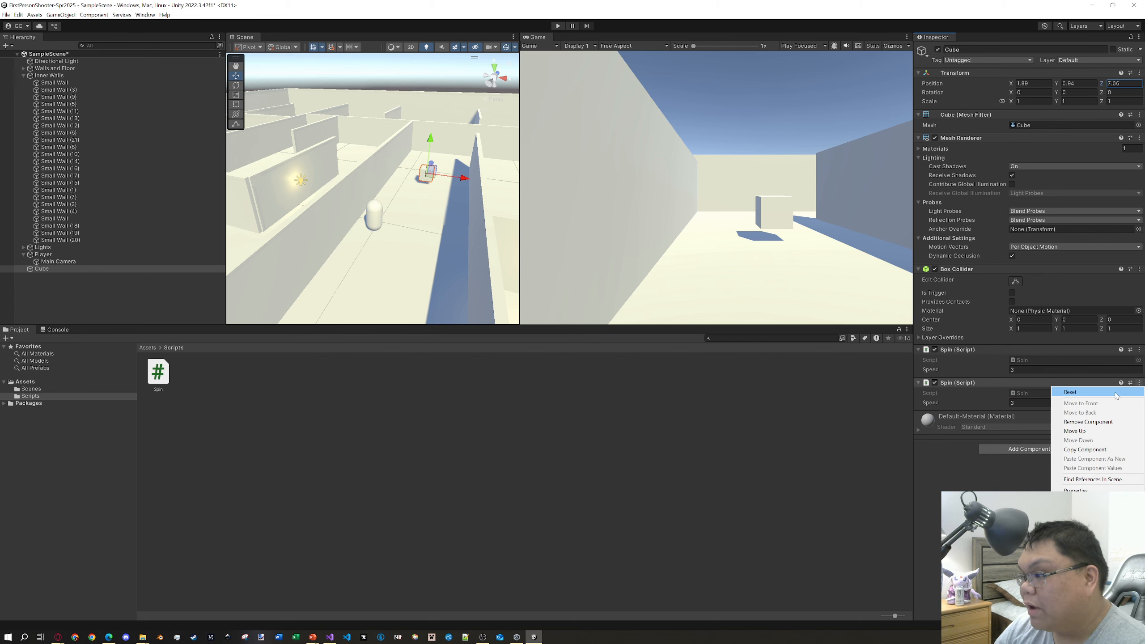
pyautogui.click(1108, 422)
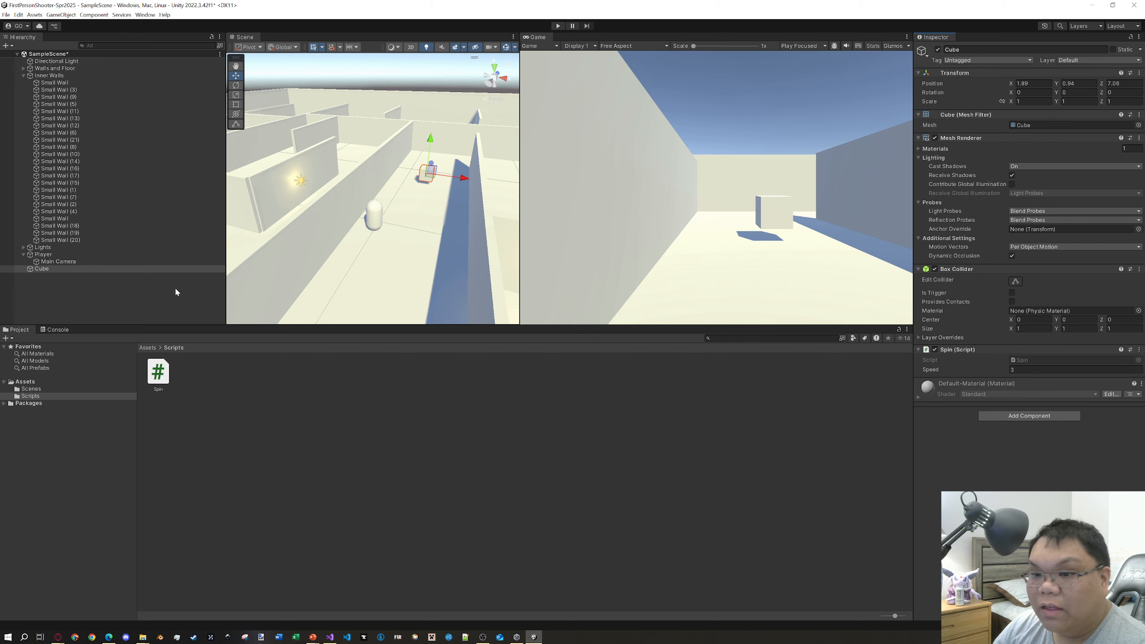
# - Rename the Cube object to Spinny Cube and clear the selection
pyautogui.click(59, 295)
pyautogui.click(44, 269)
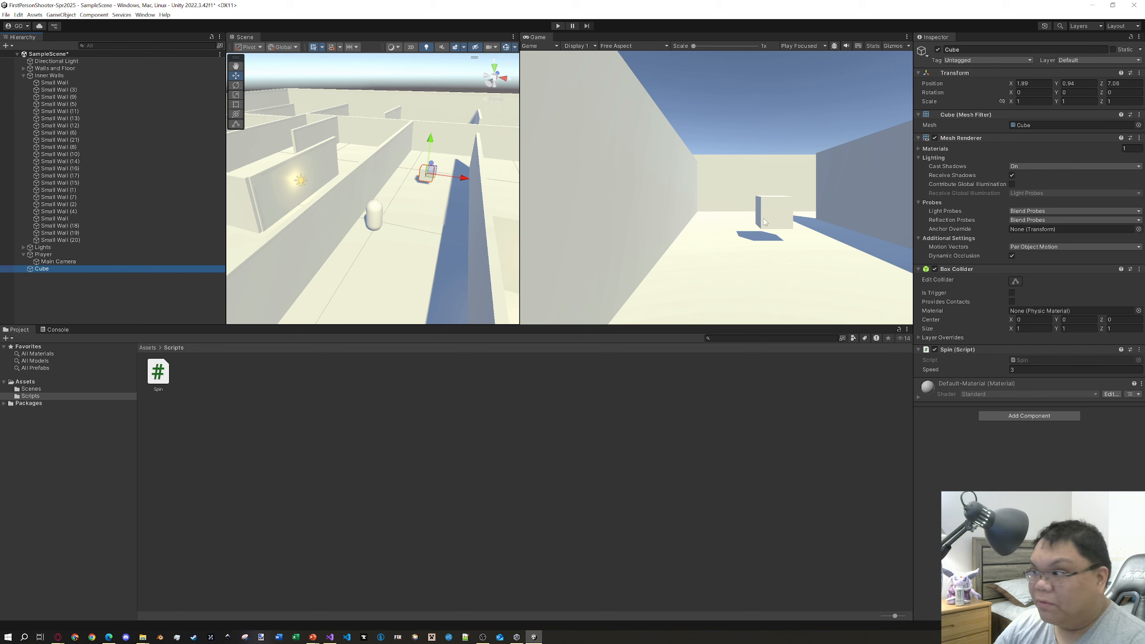
pyautogui.click(947, 49)
pyautogui.write('S')
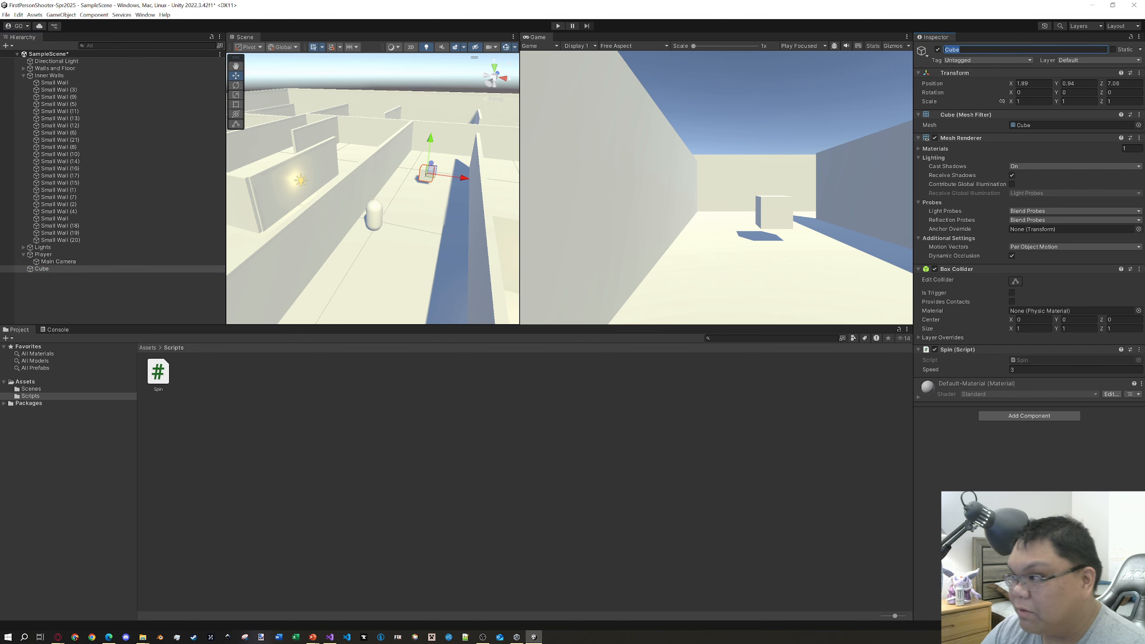
pyautogui.write('pinny Cube')
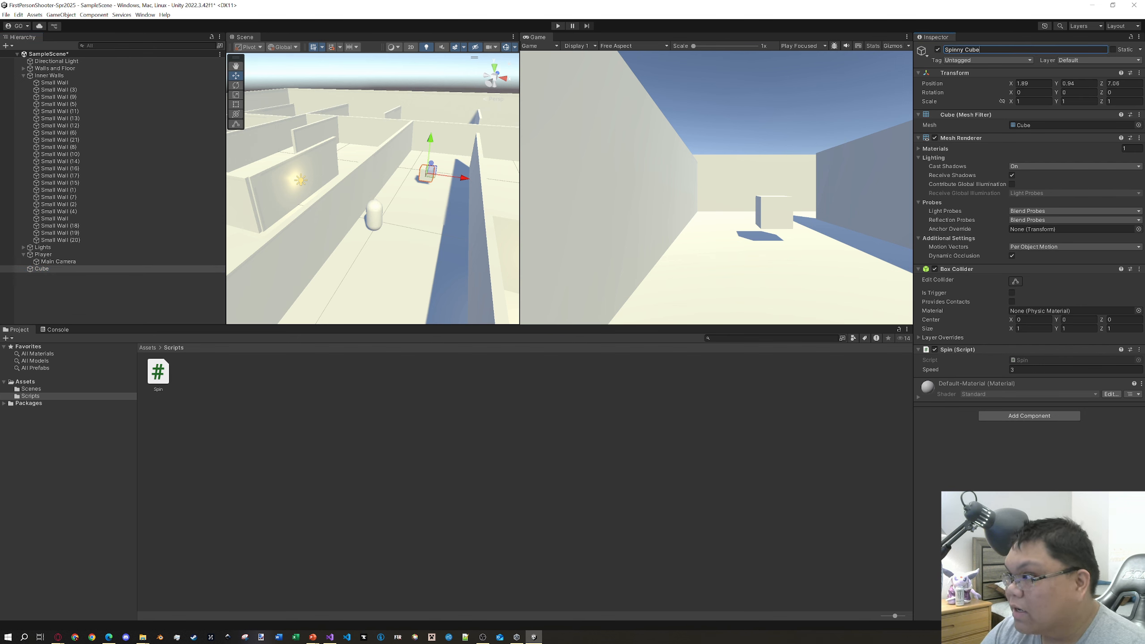
pyautogui.click(573, 406)
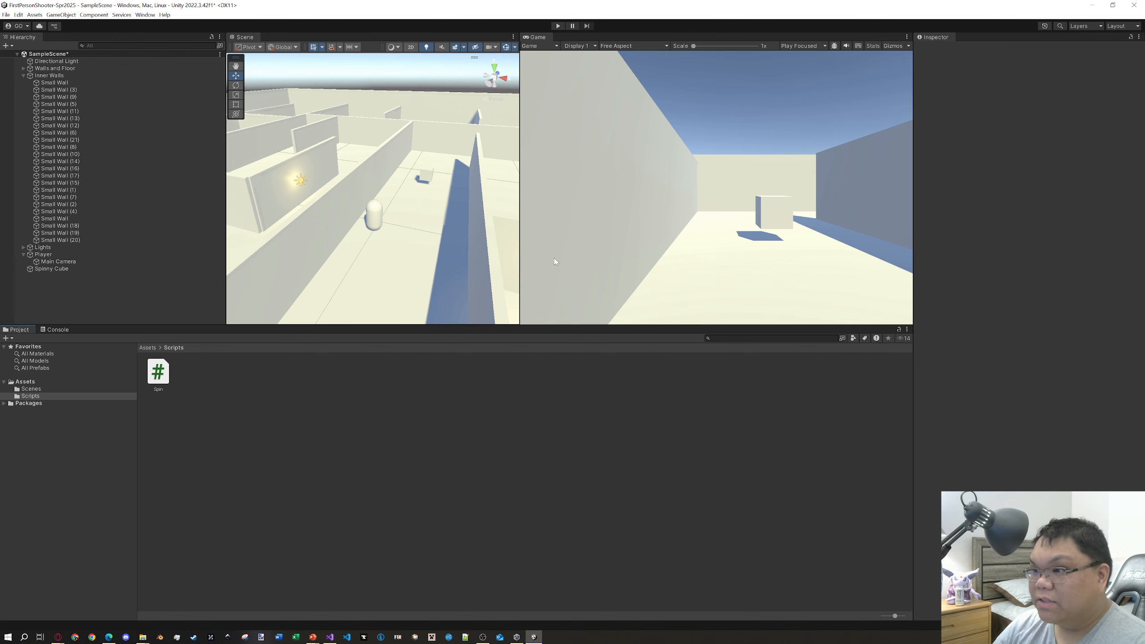
# - Enlarge the Scene view by shrinking the Game view and Project panel, and run the game to watch the cube spin
pyautogui.moveTo(519, 144); pyautogui.dragTo(880, 281)
pyautogui.moveTo(747, 325); pyautogui.dragTo(747, 555)
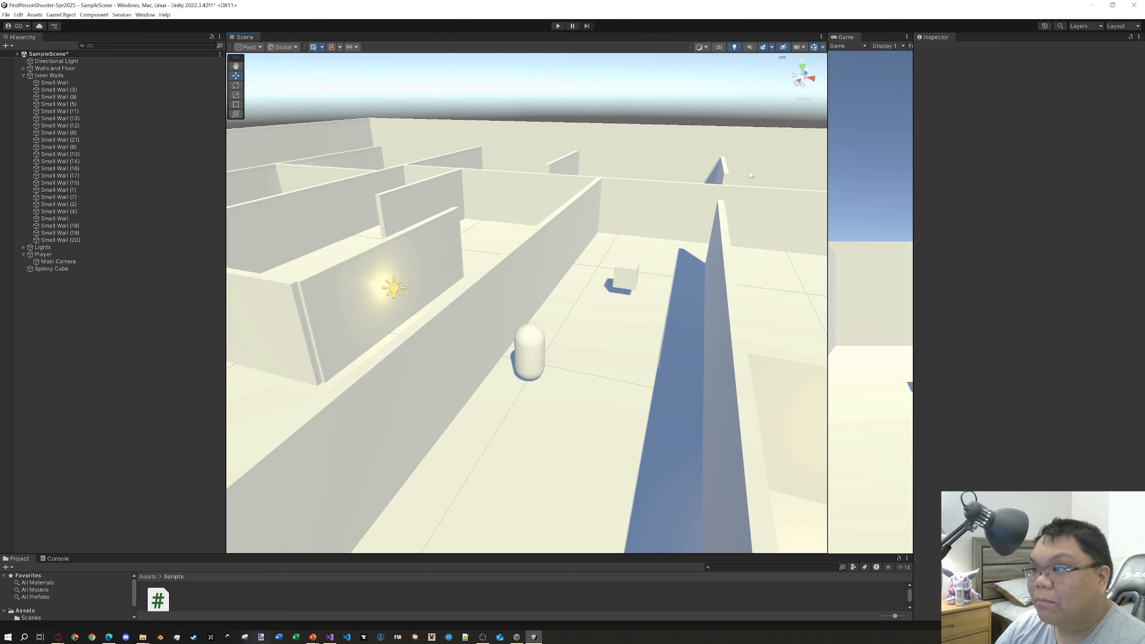
pyautogui.click(557, 25)
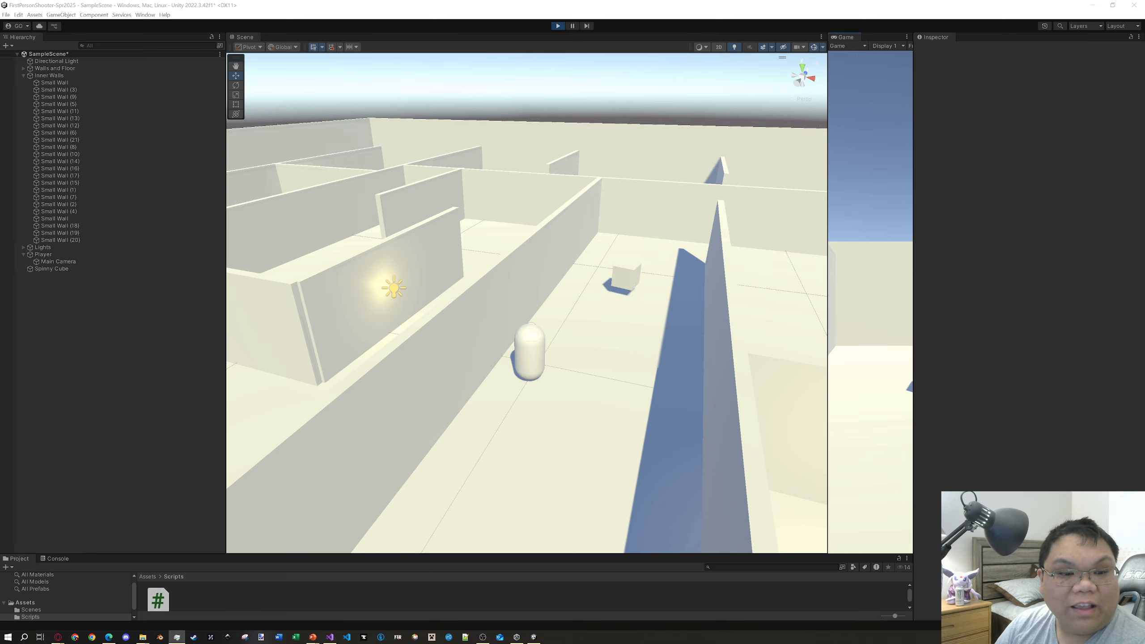
# - Check the GPU's performance in Task Manager, minimise it and stop the running game
pyautogui.hotkey('ctrl', 'shift', 'Escape')
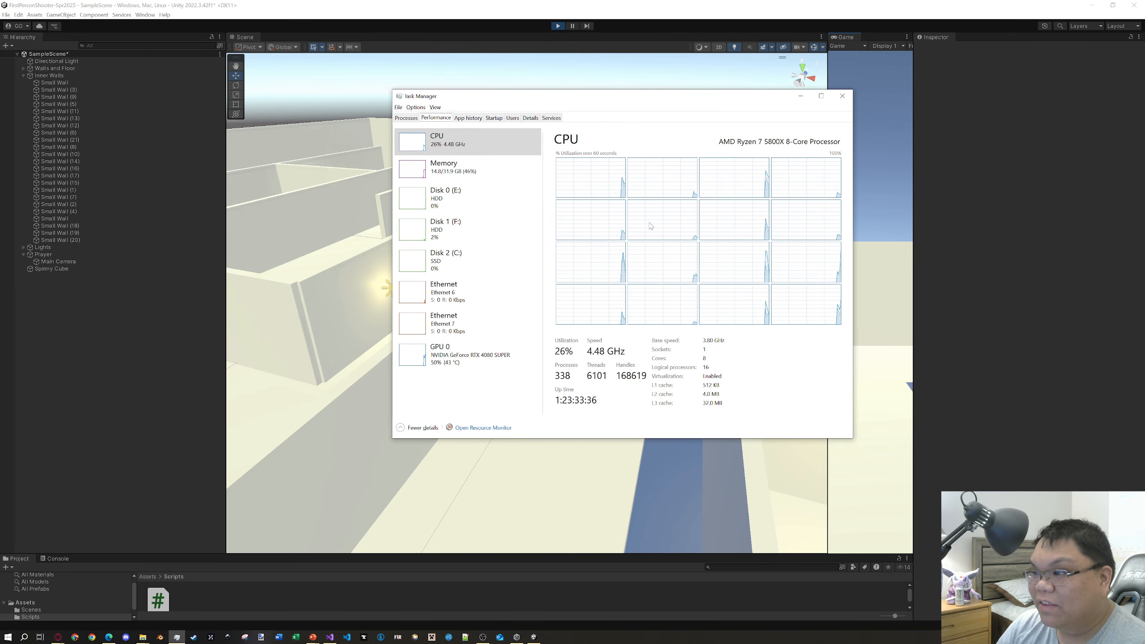
pyautogui.click(485, 361)
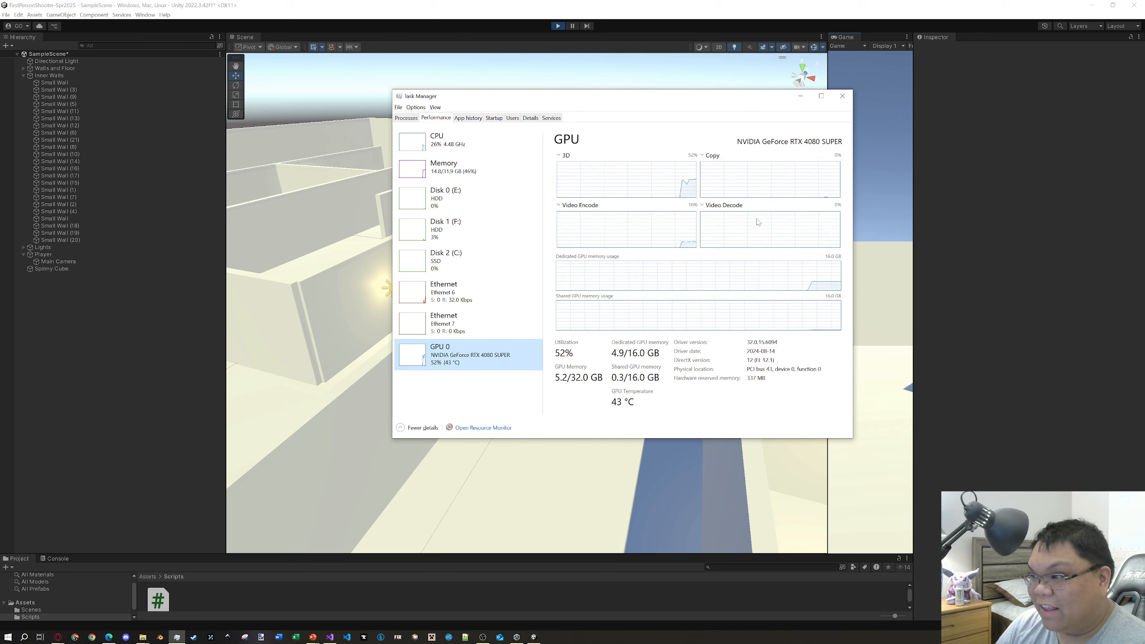
pyautogui.click(800, 96)
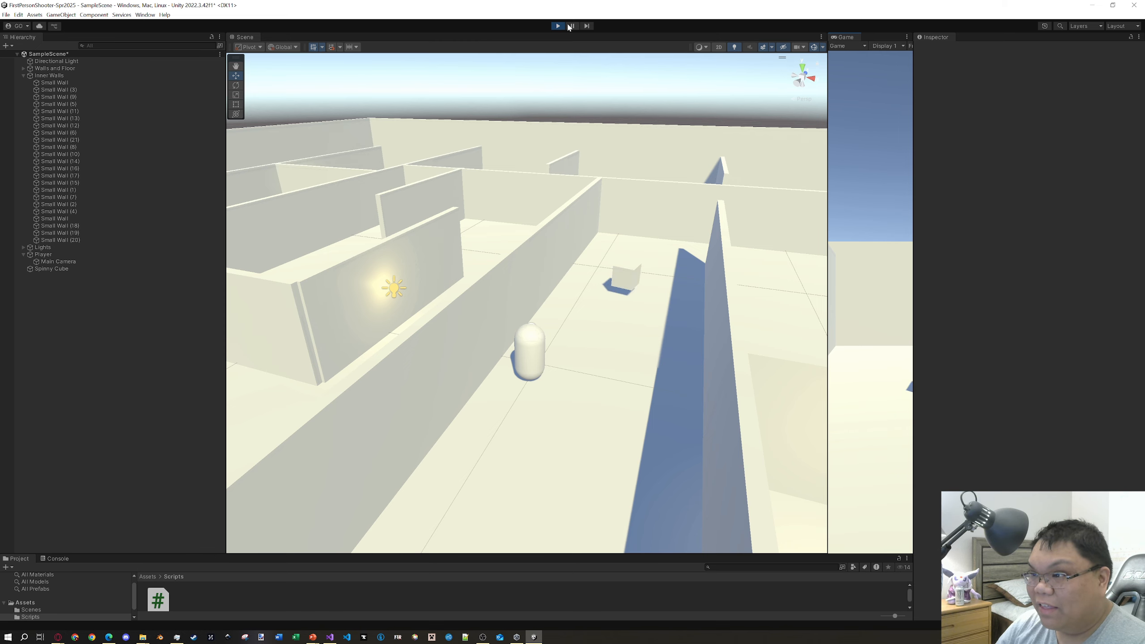
pyautogui.hotkey('ctrl', 'p')
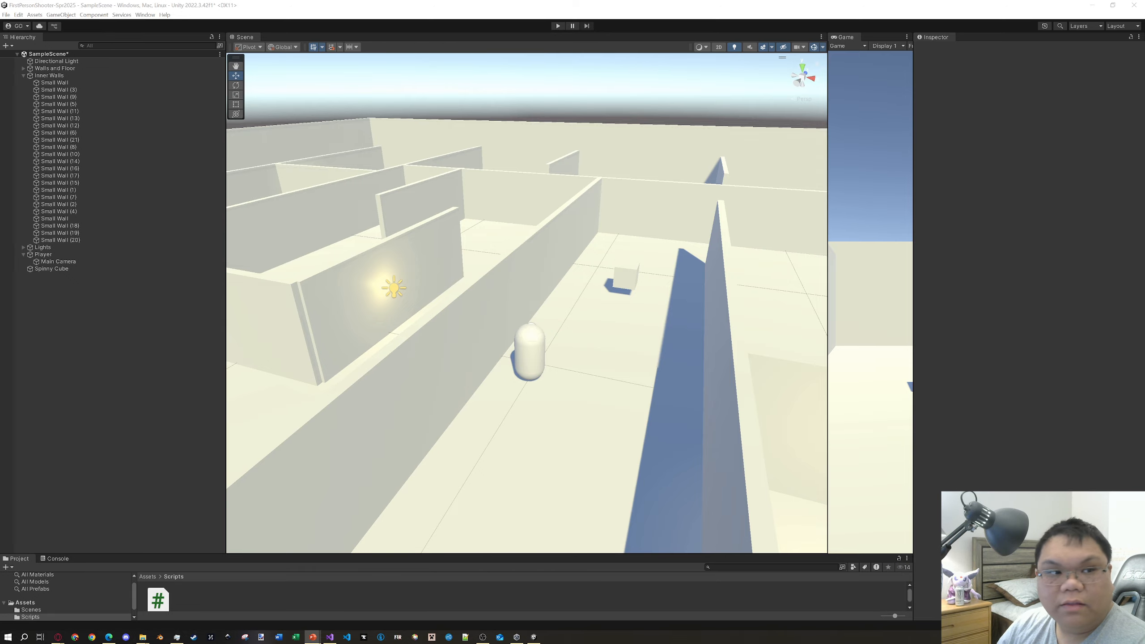
# - Switch to Visual Studio, add time.deltaTime after speed in the Rotate call of Spin.cs and save the script
pyautogui.click(330, 637)
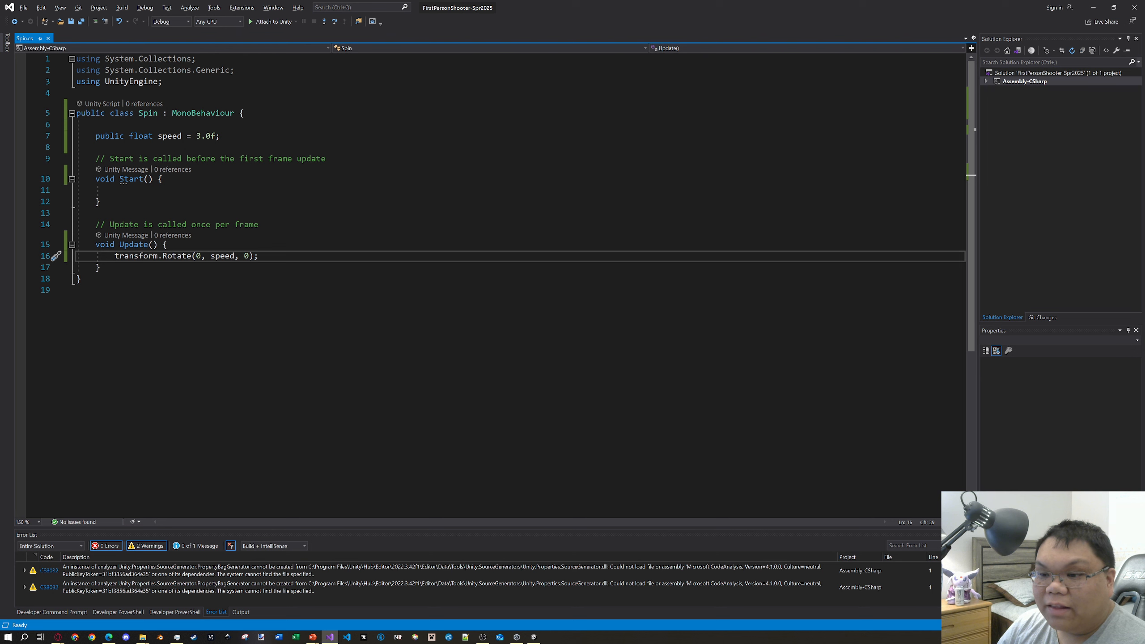
pyautogui.doubleClick(222, 256)
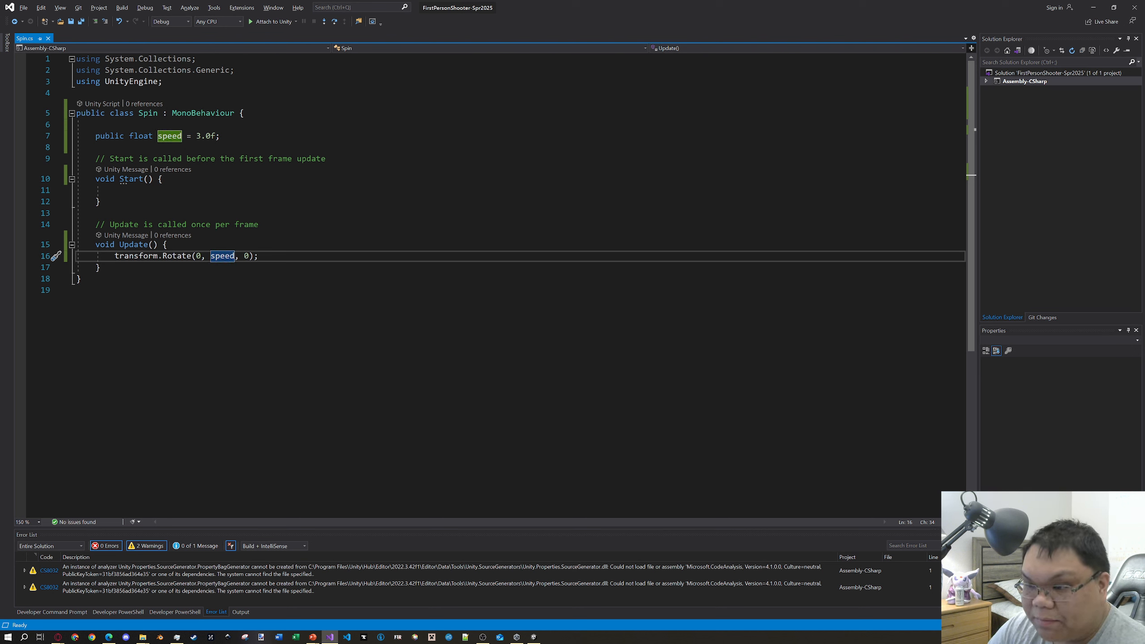
pyautogui.write('time.')
pyautogui.write('deltaTime')
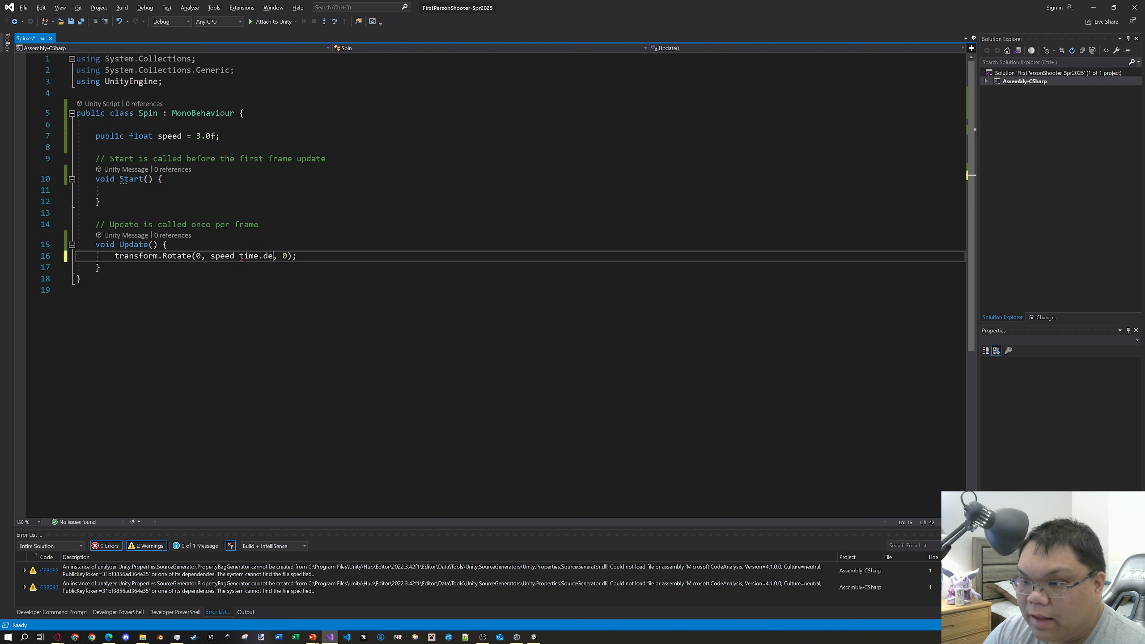
pyautogui.hotkey('ctrl', 's')
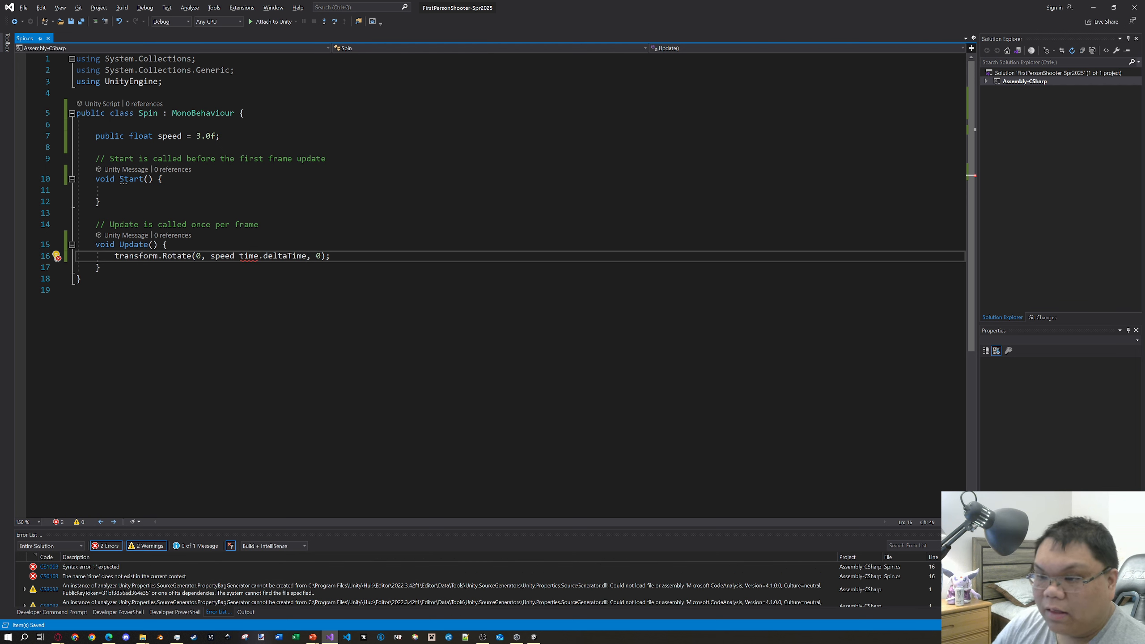
# - Correct the Rotate call's second argument to speed * Time.deltaTime, save Spin.cs and switch back to Unity
pyautogui.hotkey('ctrl', 'Left')
pyautogui.hotkey('ctrl', 'Left')
pyautogui.hotkey('ctrl', 'Left')
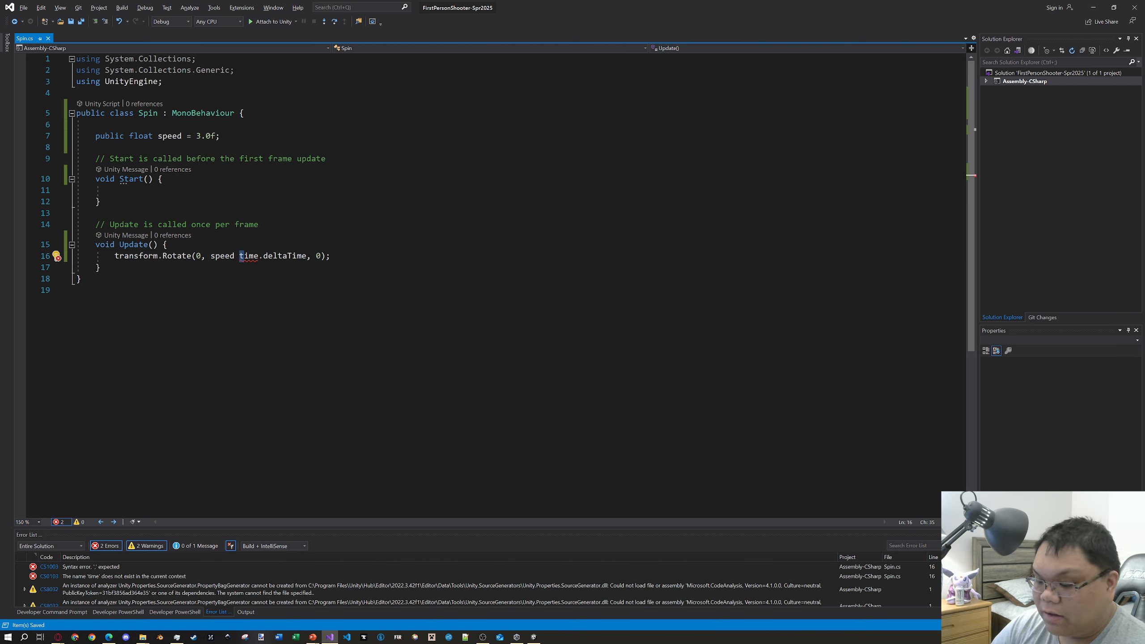
pyautogui.write('*')
pyautogui.press('Delete')
pyautogui.write('T')
pyautogui.hotkey('ctrl', 's')
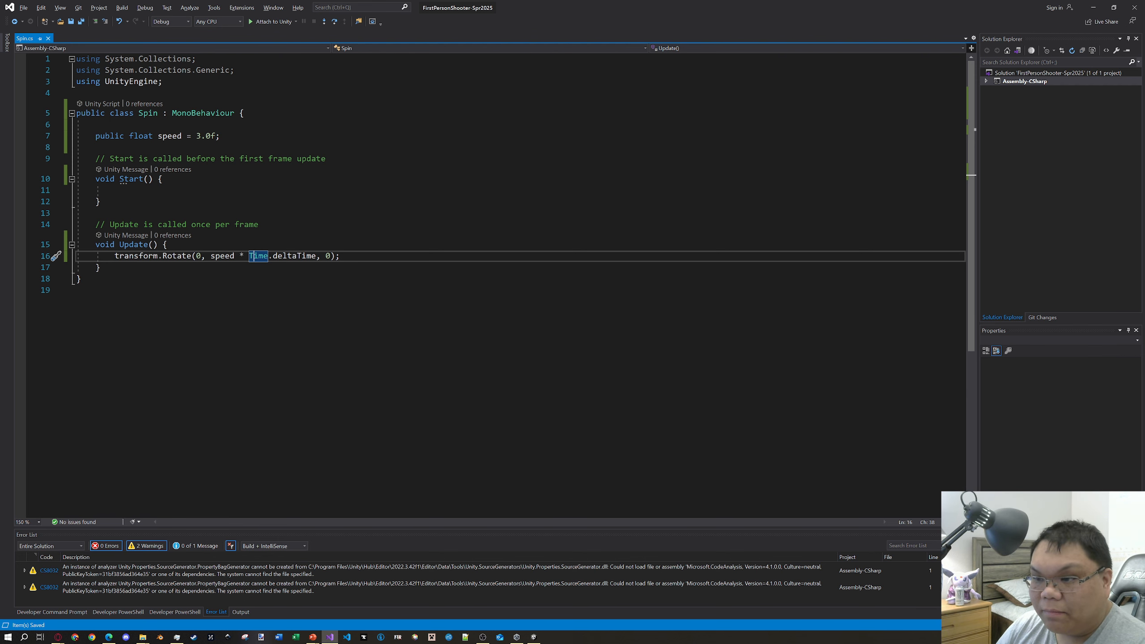
pyautogui.click(341, 256)
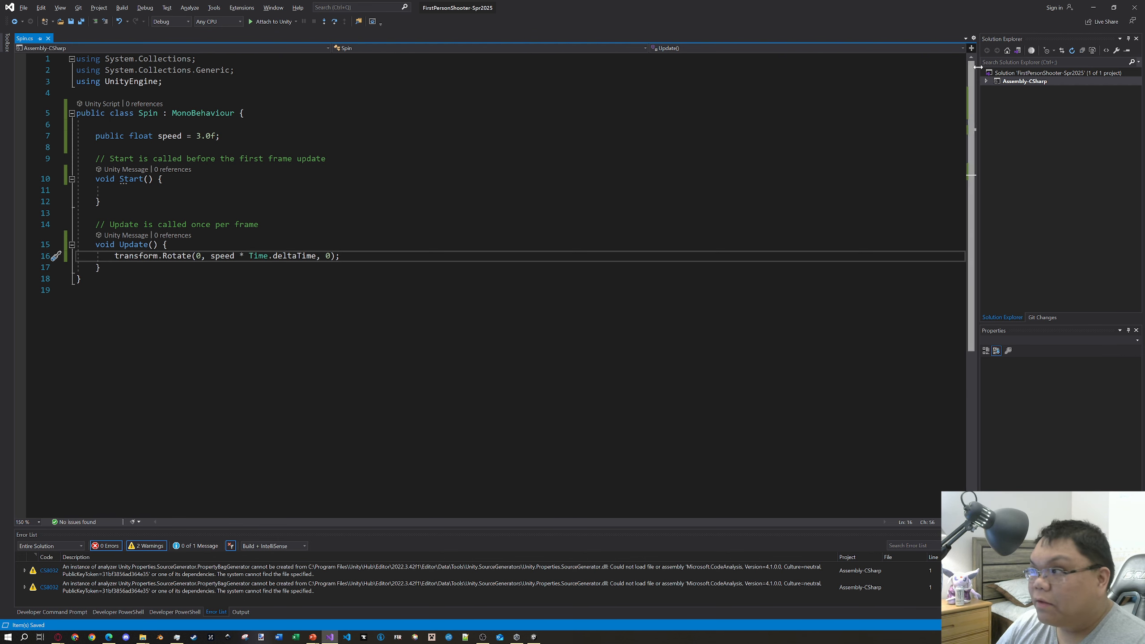
pyautogui.hotkey('alt', 'Tab')
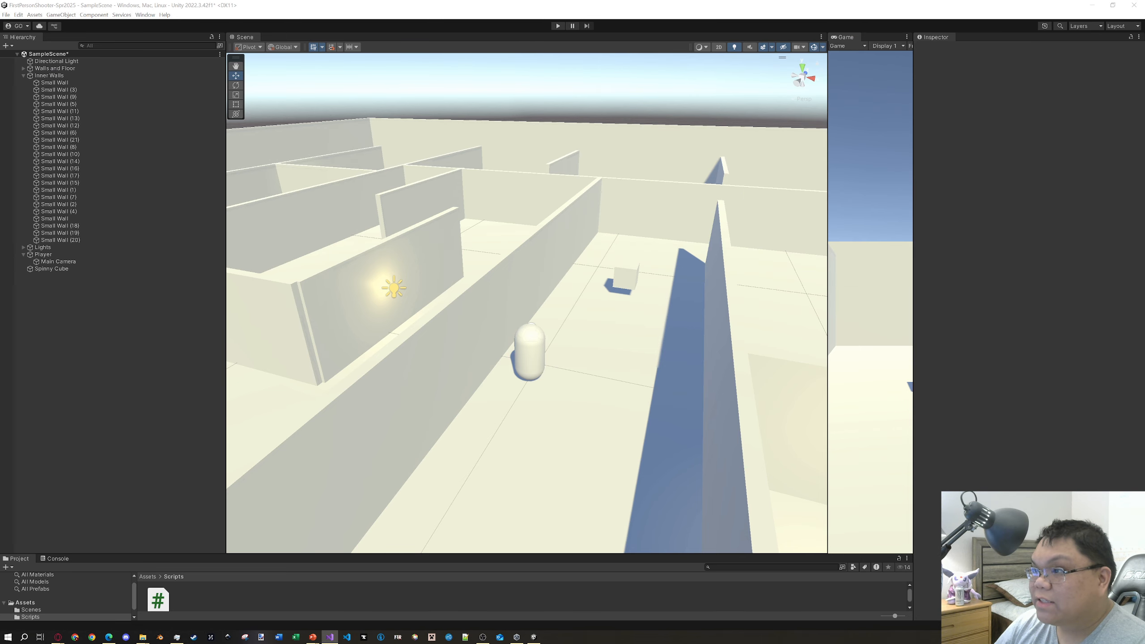
# - Run the game and try different Spin speeds on Spinny Cube, including about 394
pyautogui.click(558, 26)
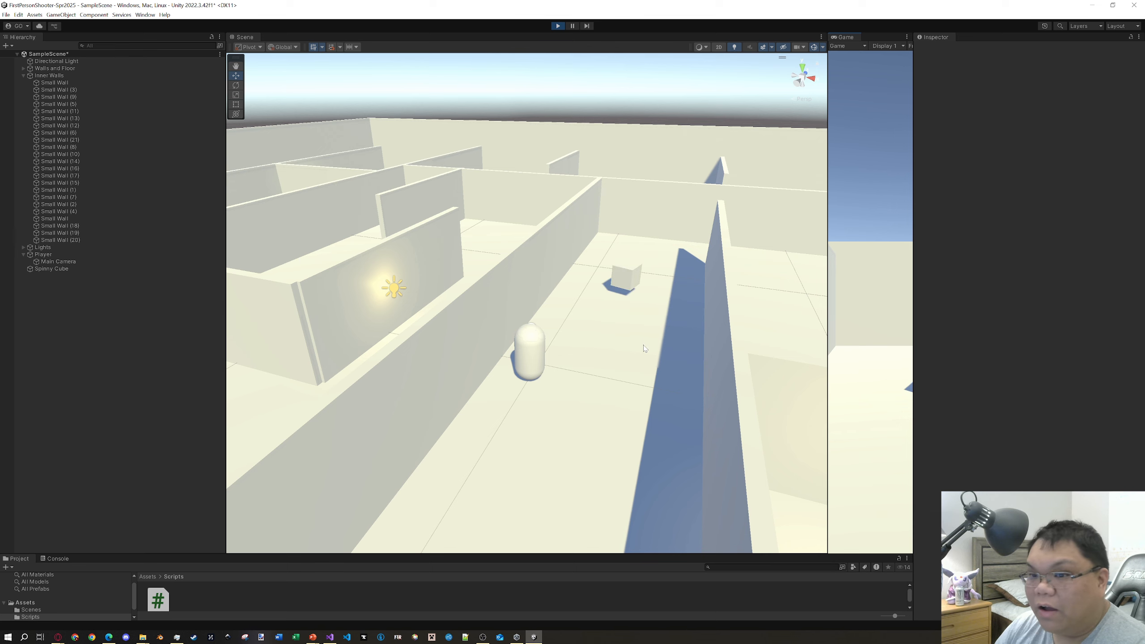
pyautogui.click(51, 269)
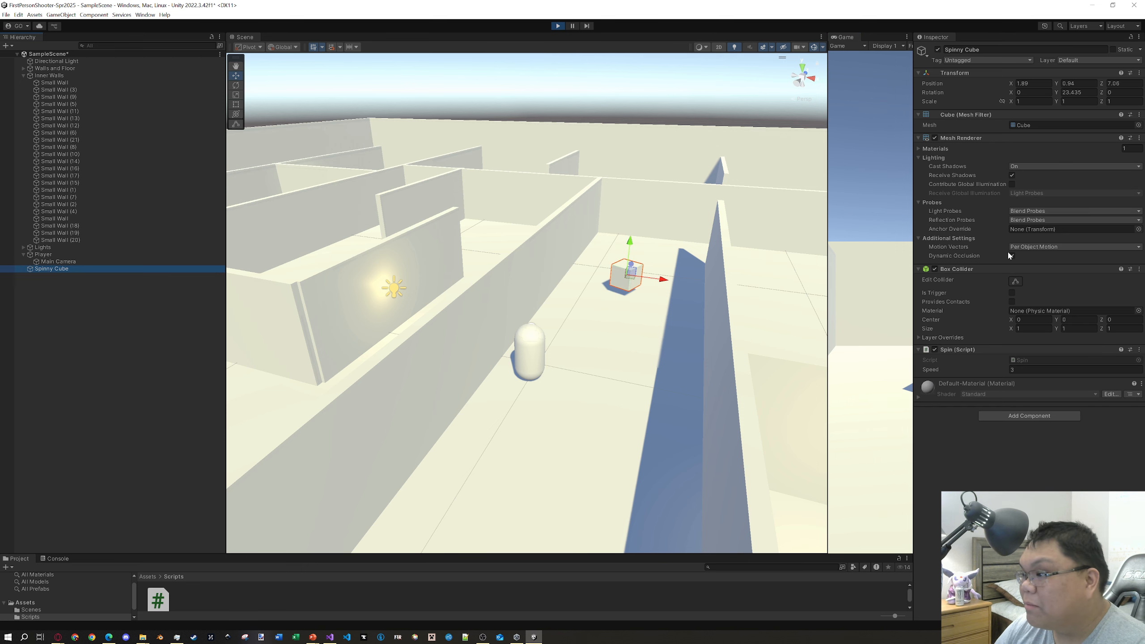
pyautogui.moveTo(957, 371); pyautogui.dragTo(932, 315)
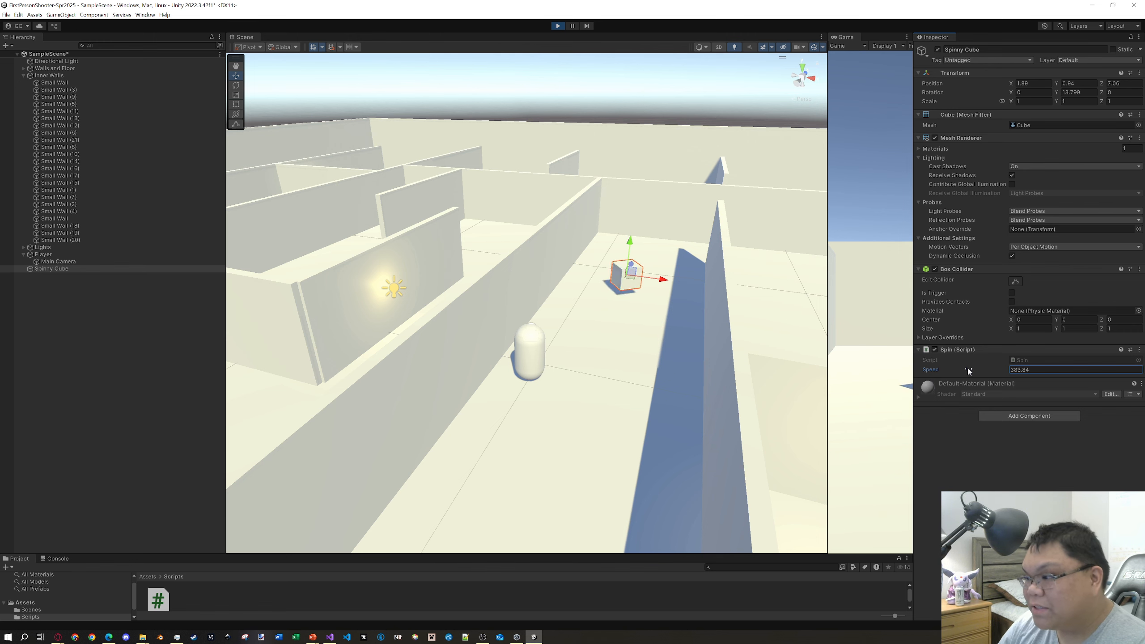
pyautogui.moveTo(968, 368); pyautogui.dragTo(273, 356)
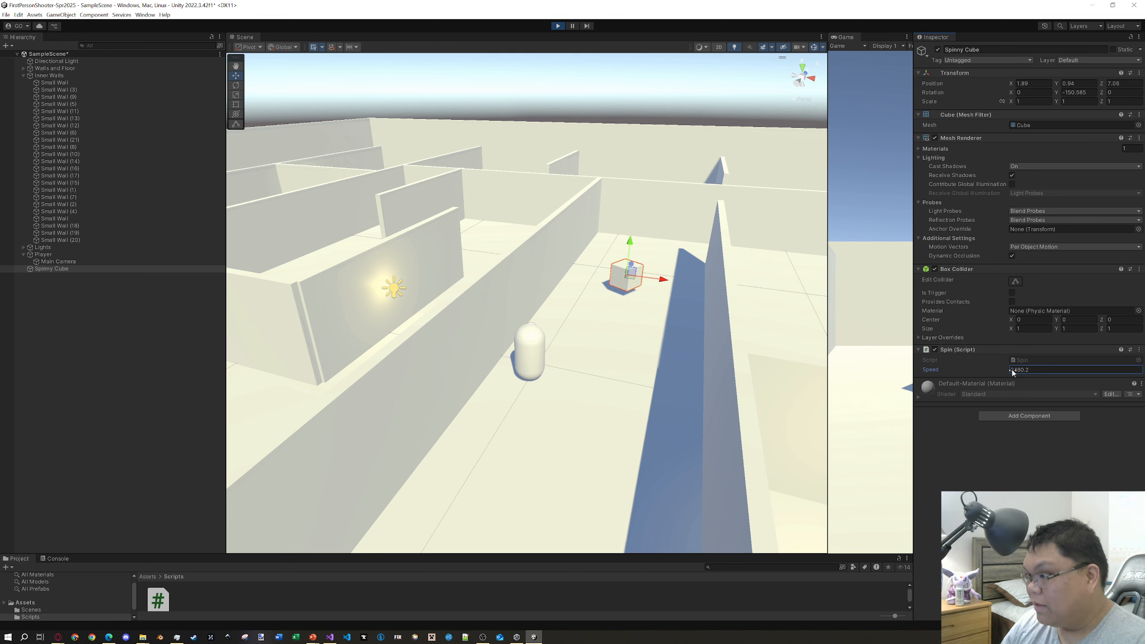
# - Try a Spin speed of 300 on Spinny Cube while the game runs, and stop the game
pyautogui.doubleClick(1045, 368)
pyautogui.write('3')
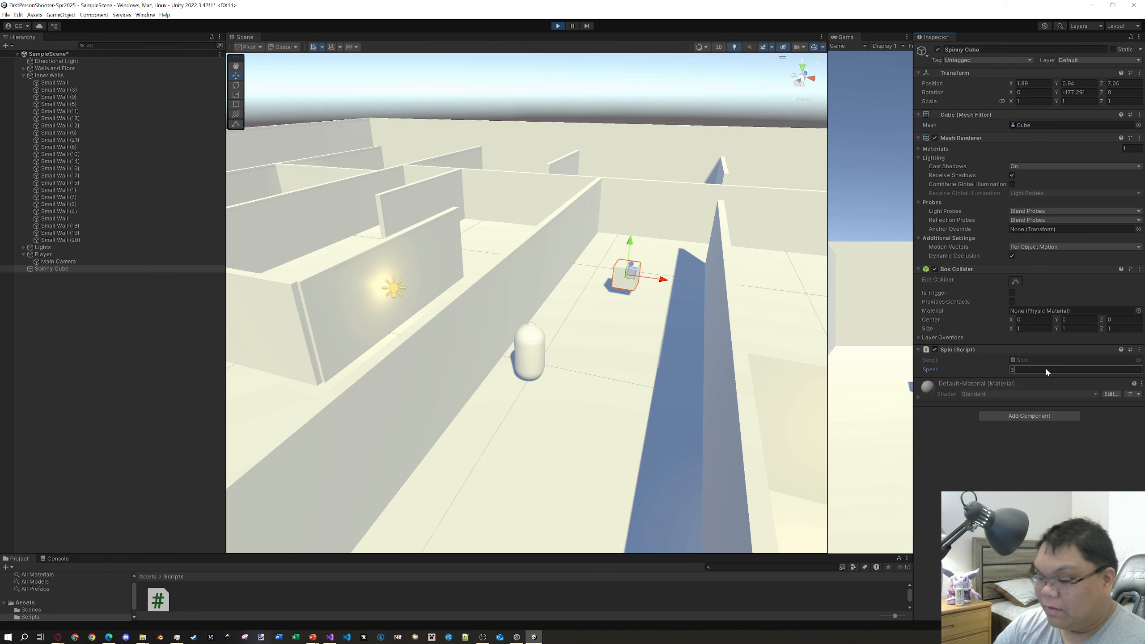
pyautogui.write('00')
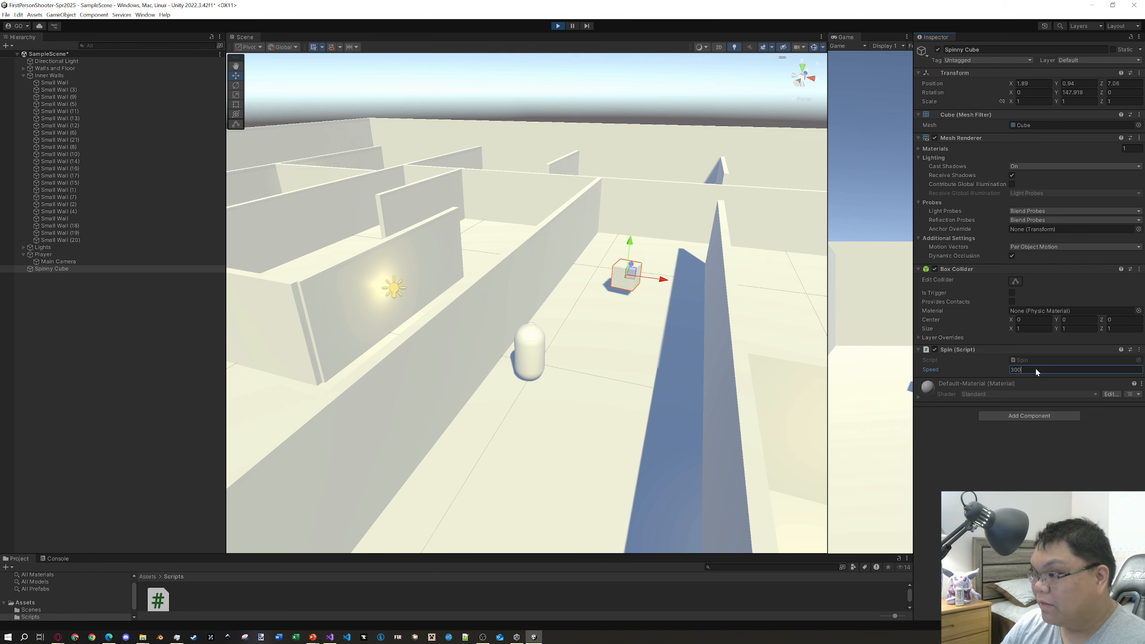
pyautogui.click(643, 384)
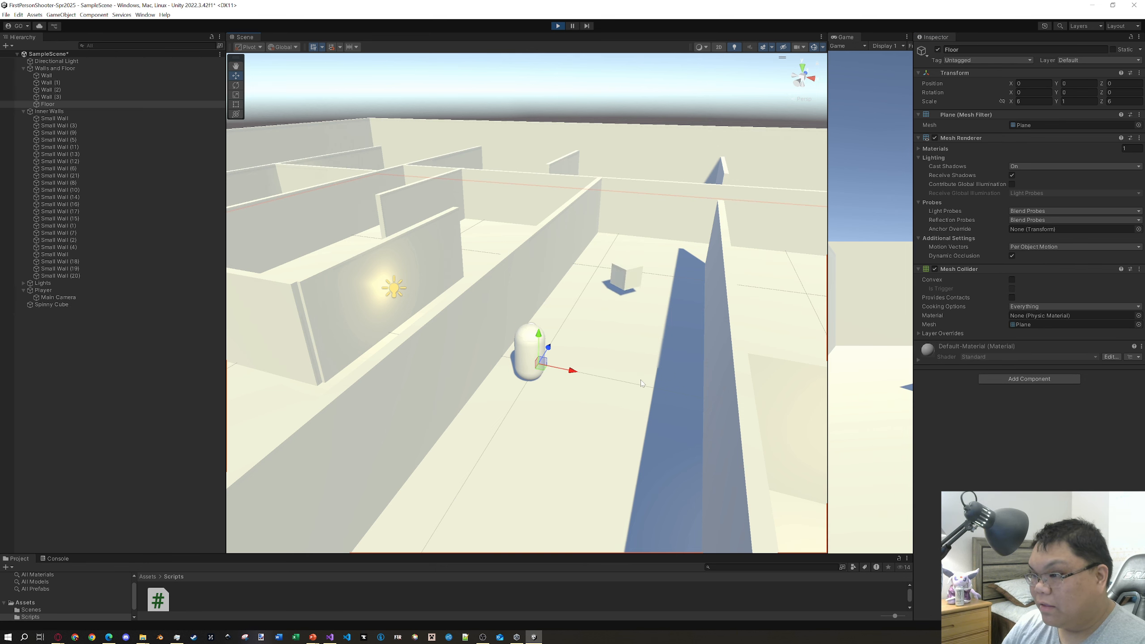
pyautogui.click(555, 27)
# - Set Spinny Cube's Spin speed to 300 outside play mode and save the scene
pyautogui.click(629, 282)
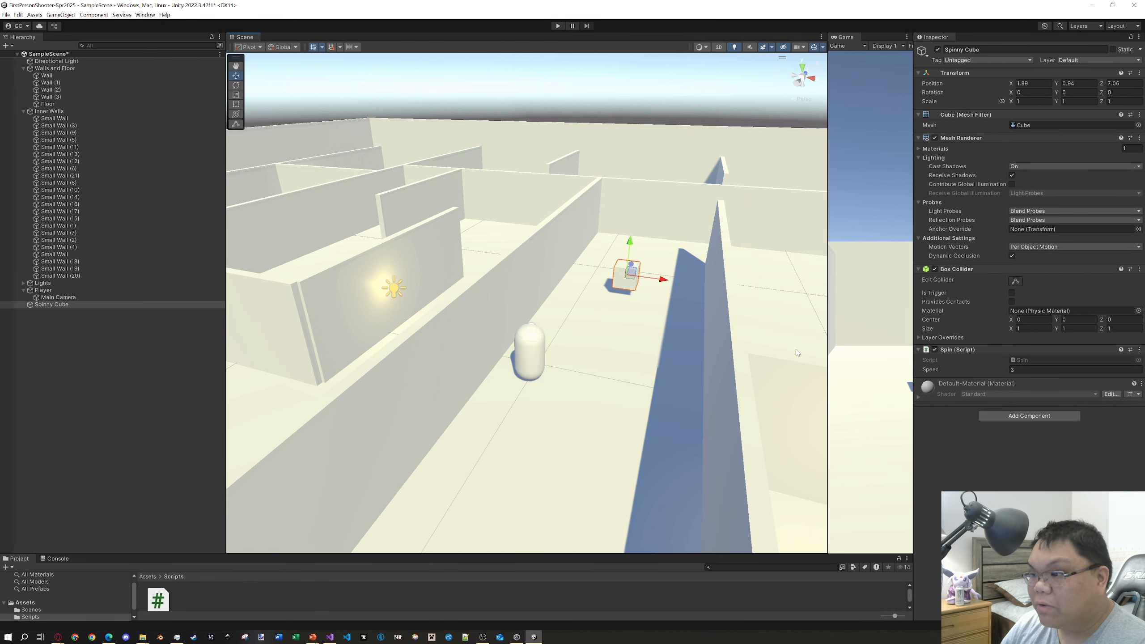
pyautogui.click(1029, 370)
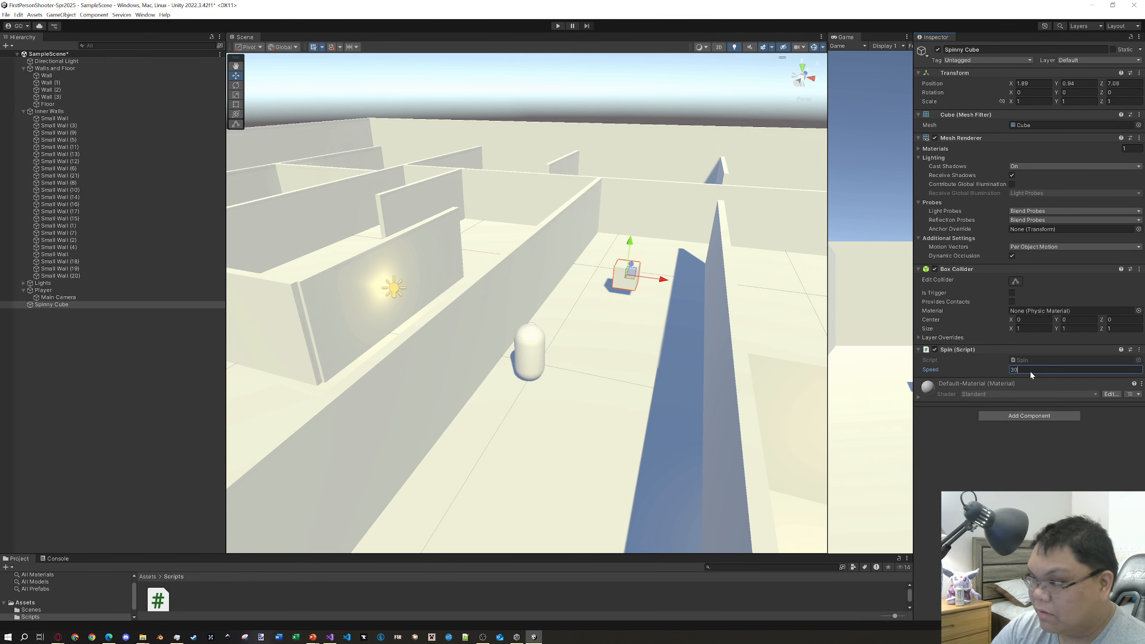
pyautogui.hotkey('ctrl', 's')
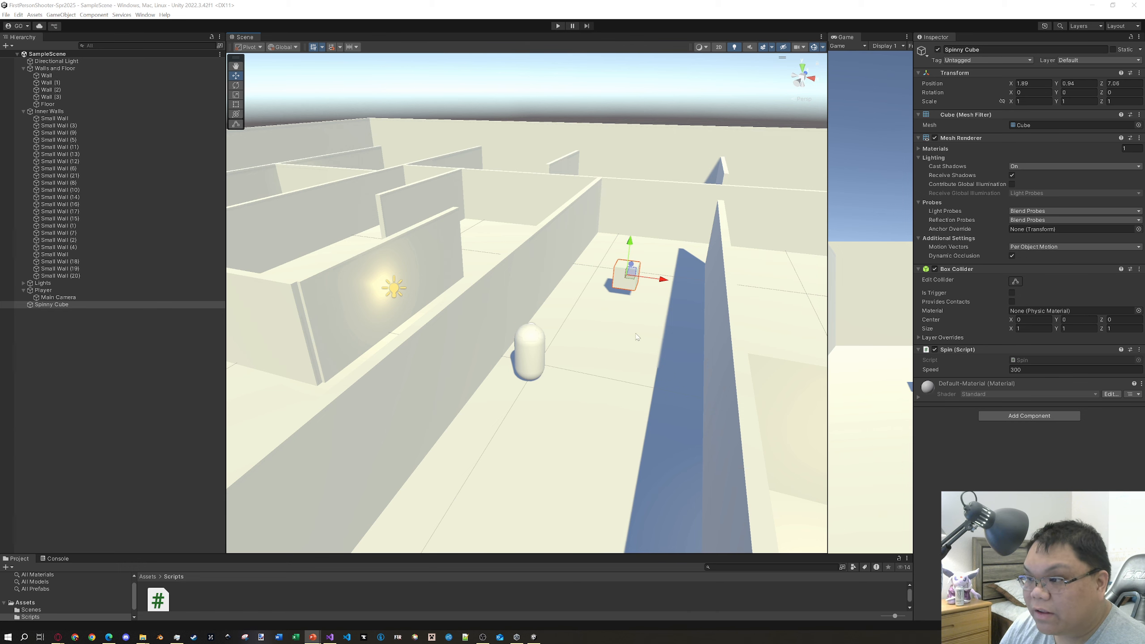
# - Examine the whole maze by inspecting Inner Walls, Small Wall (3), Walls and Floor, Floor and the first Small Wall
pyautogui.scroll(-10, 633, 344)
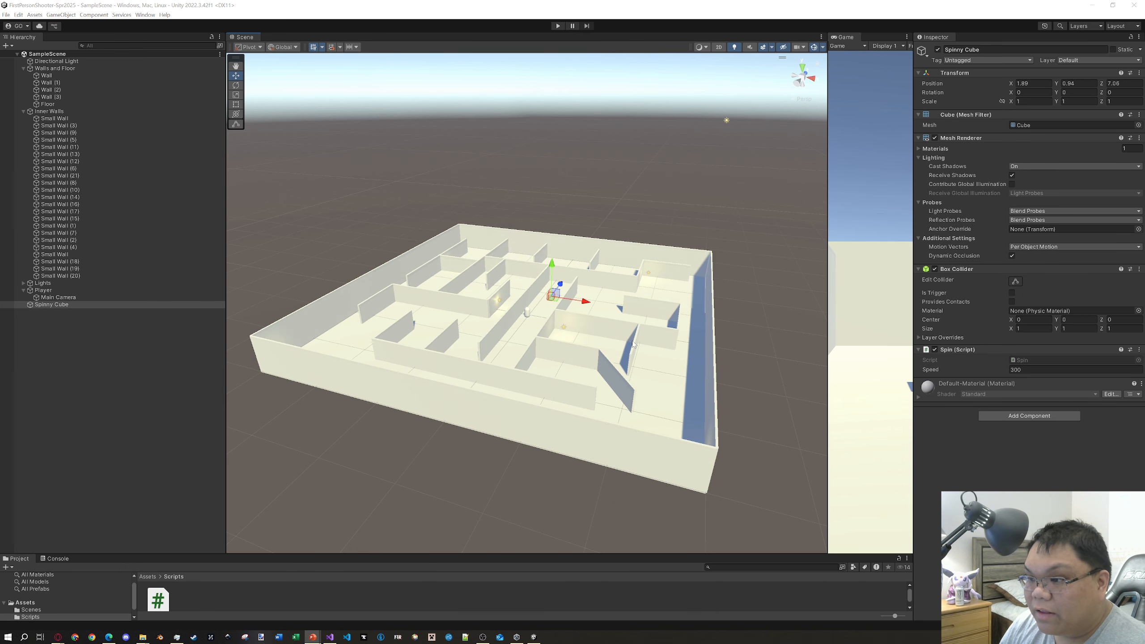
pyautogui.click(49, 111)
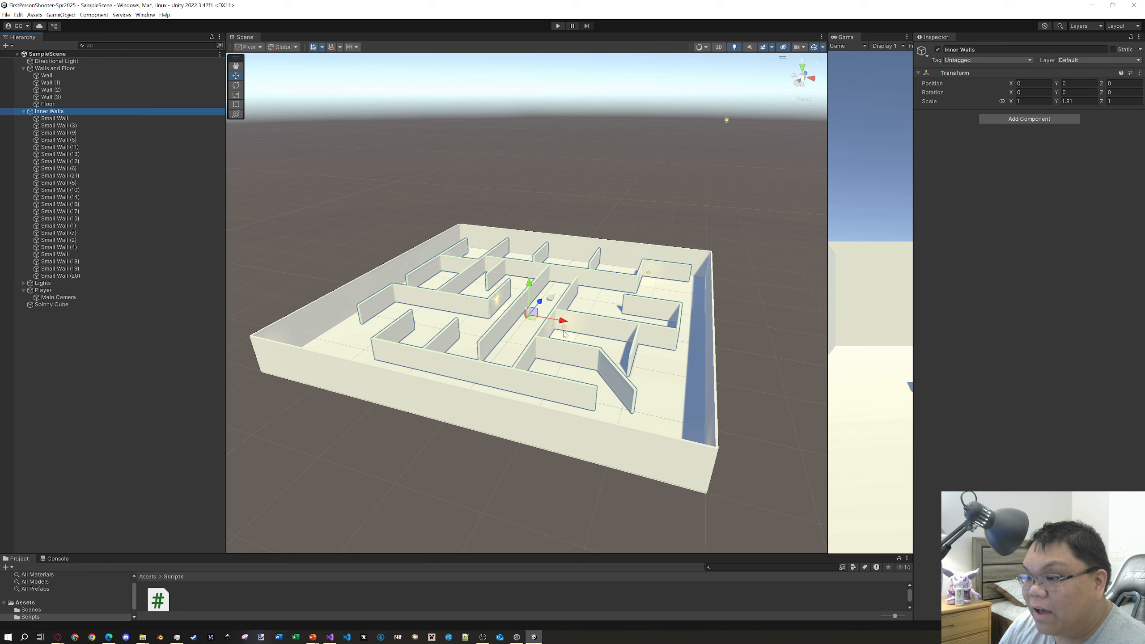
pyautogui.click(482, 309)
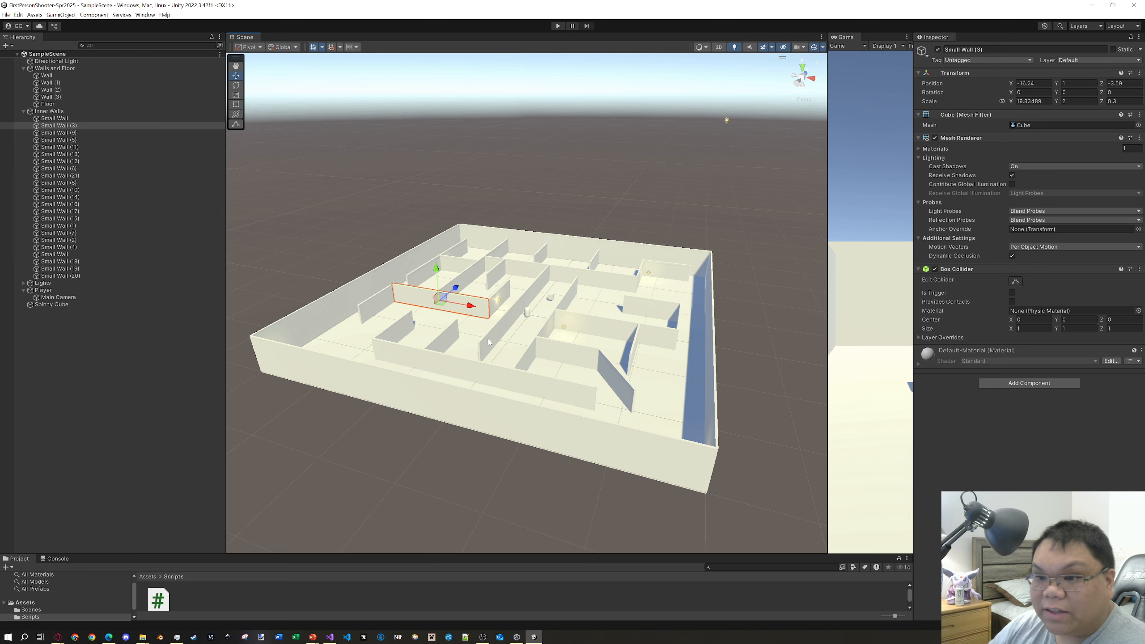
pyautogui.click(542, 155)
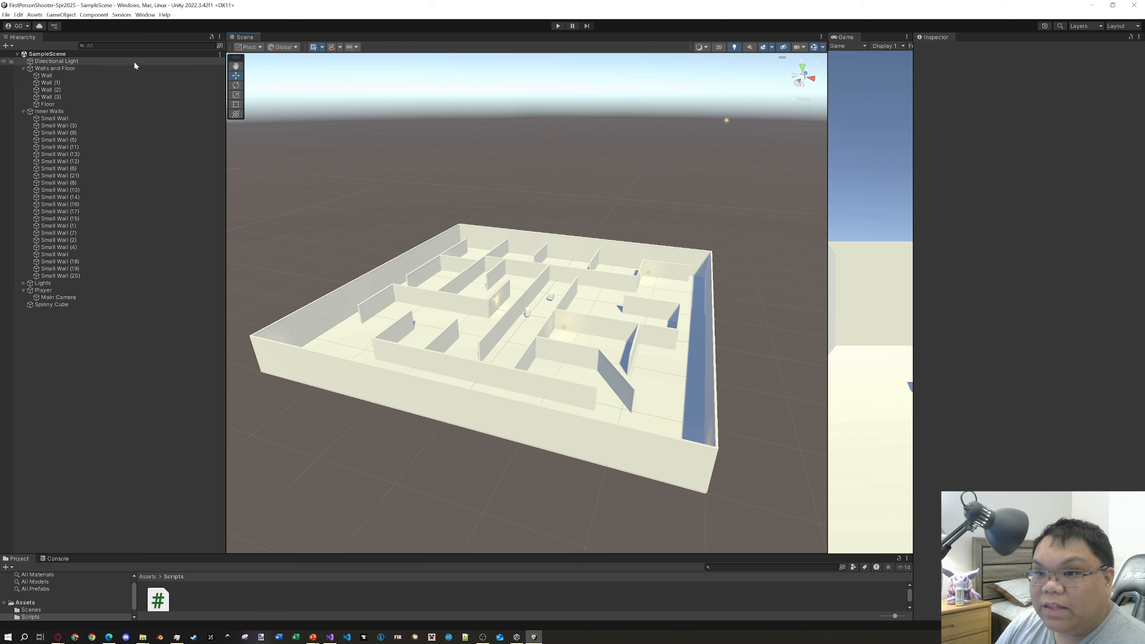
pyautogui.click(65, 68)
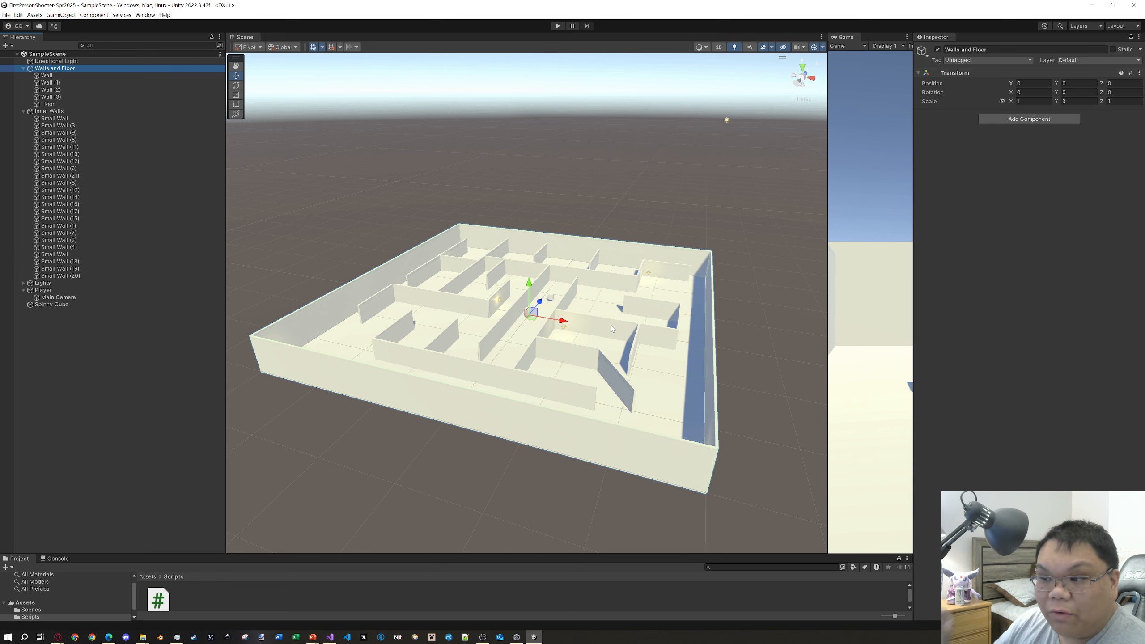
pyautogui.click(521, 348)
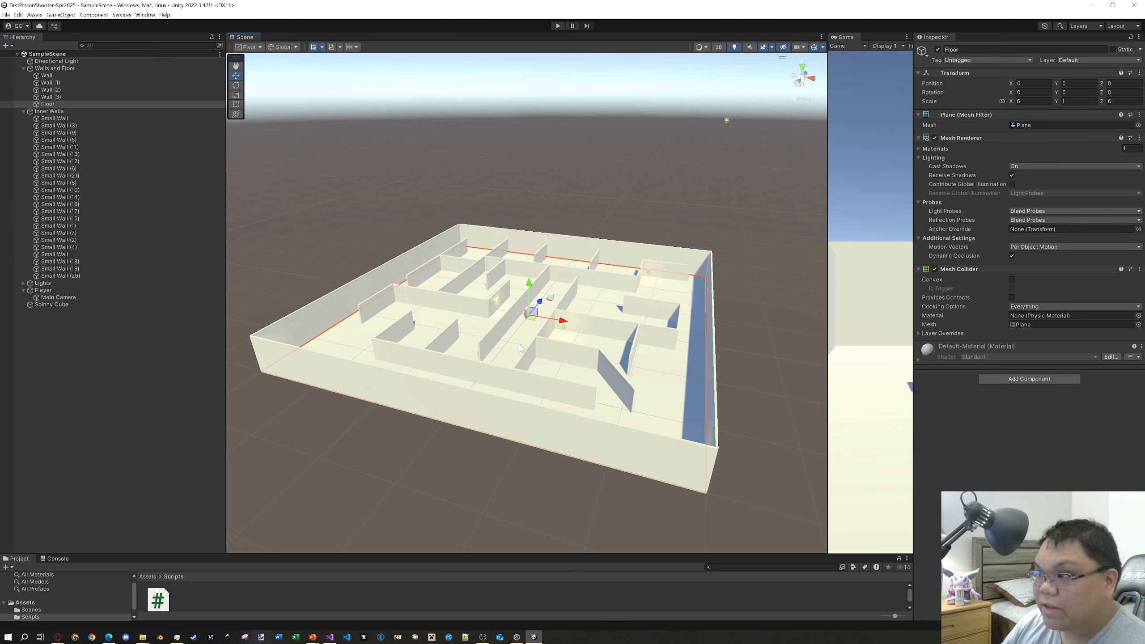
pyautogui.click(54, 119)
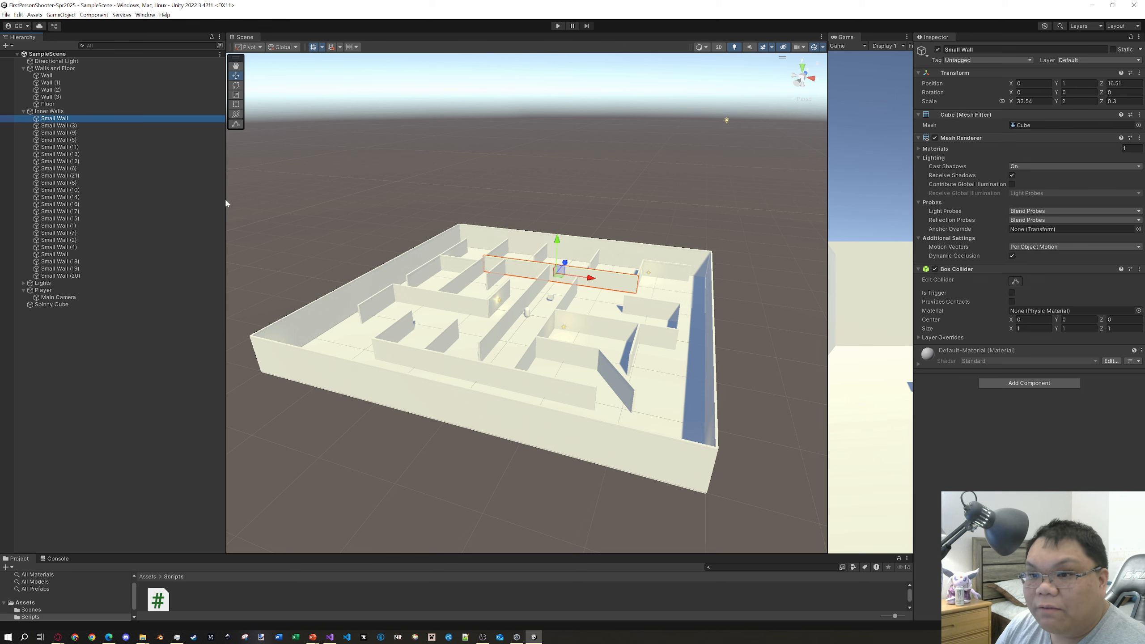
# - Move the Inner Walls group away from the floor to about X -82.8, Z 107.2, and check Small Wall (12)'s position against its parent's
pyautogui.click(61, 112)
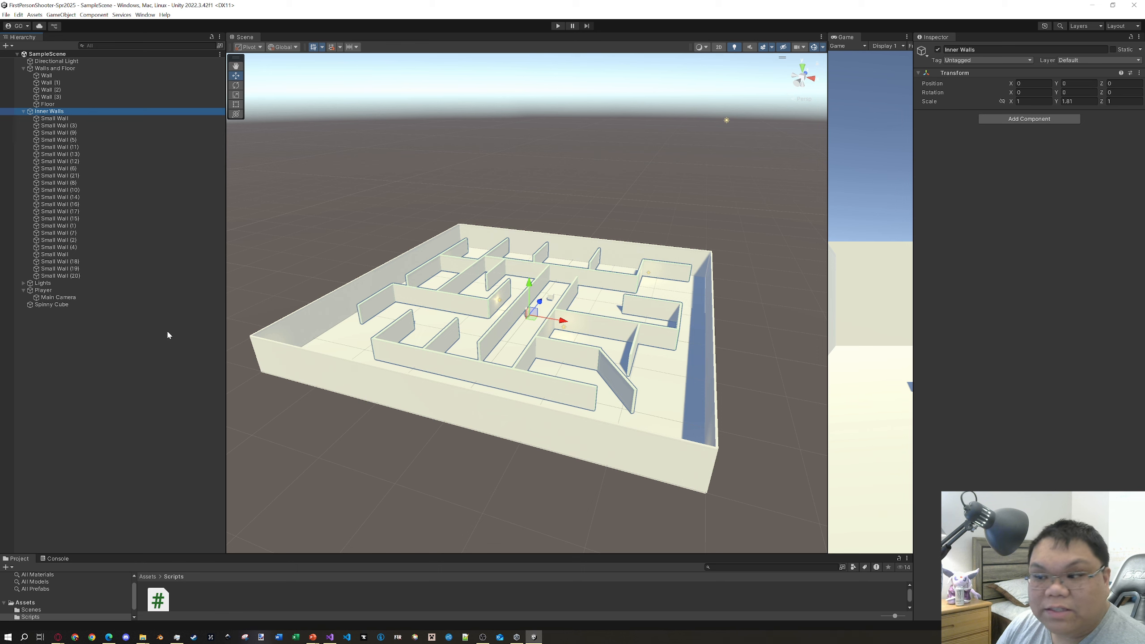
pyautogui.moveTo(532, 313); pyautogui.dragTo(429, 180)
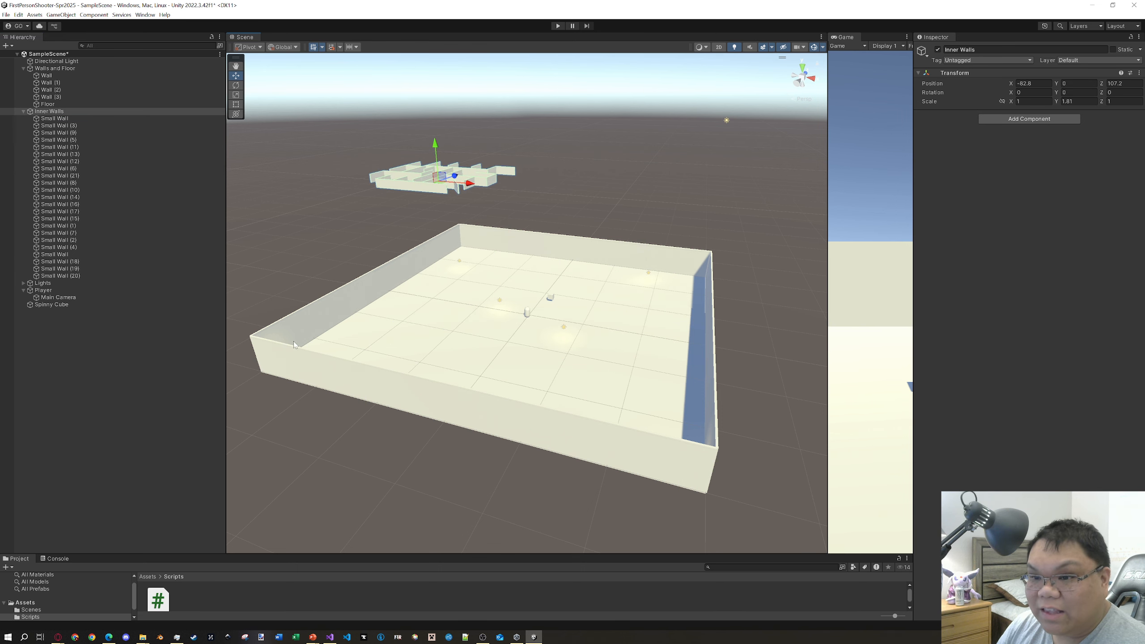
pyautogui.click(72, 161)
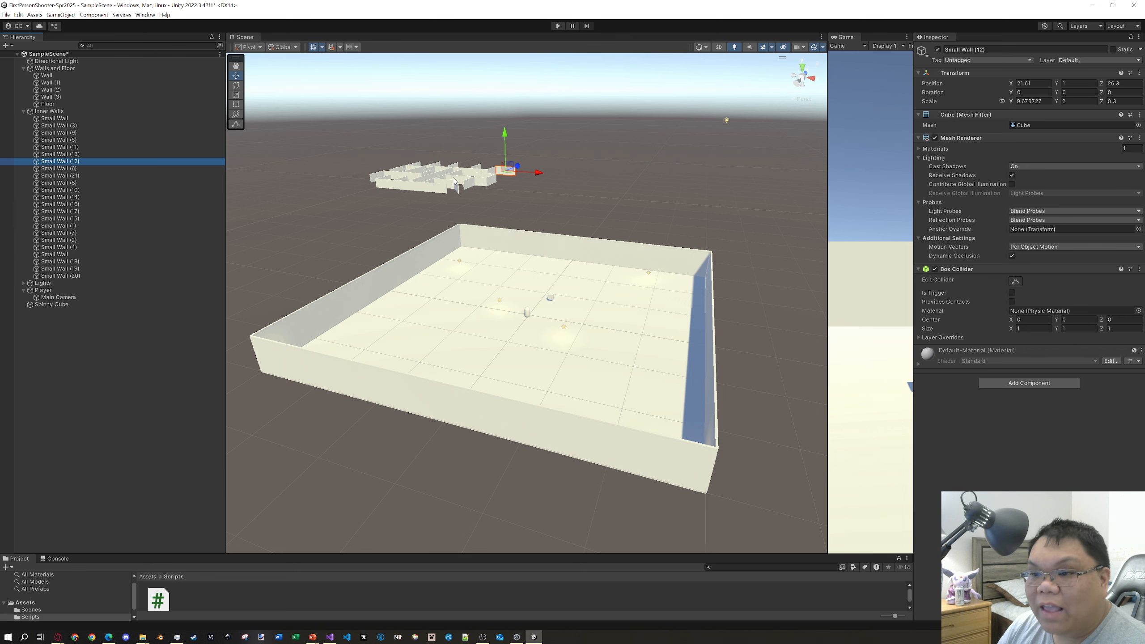
pyautogui.click(49, 111)
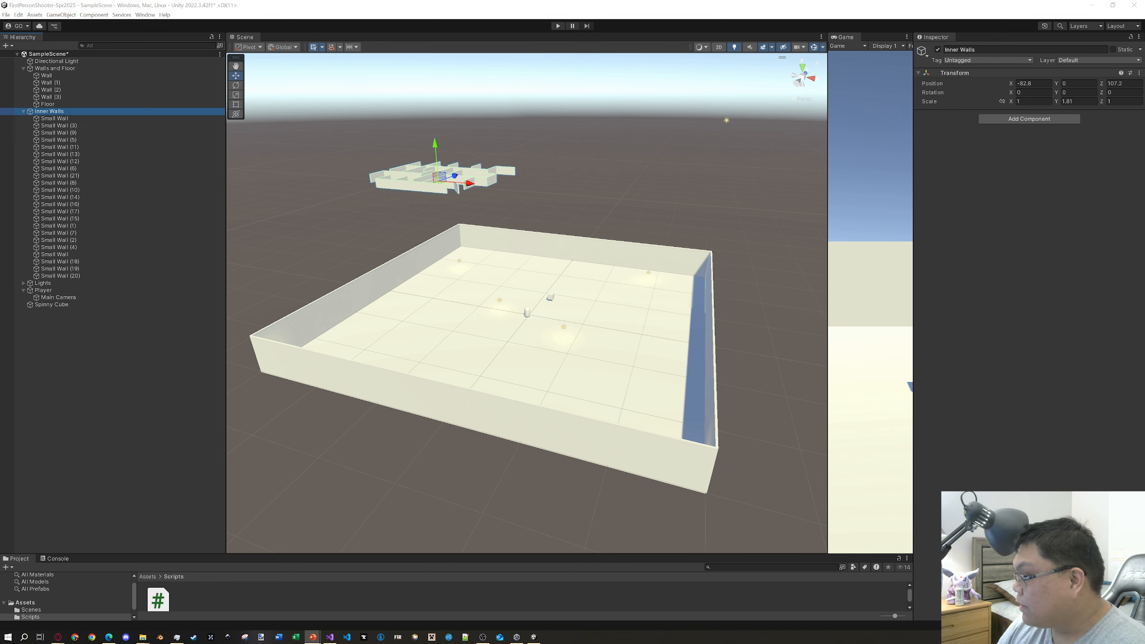
# - Switch to the PowerPoint lecture and view slide 13 on local coordinates moving with respect to global coordinates
pyautogui.click(313, 637)
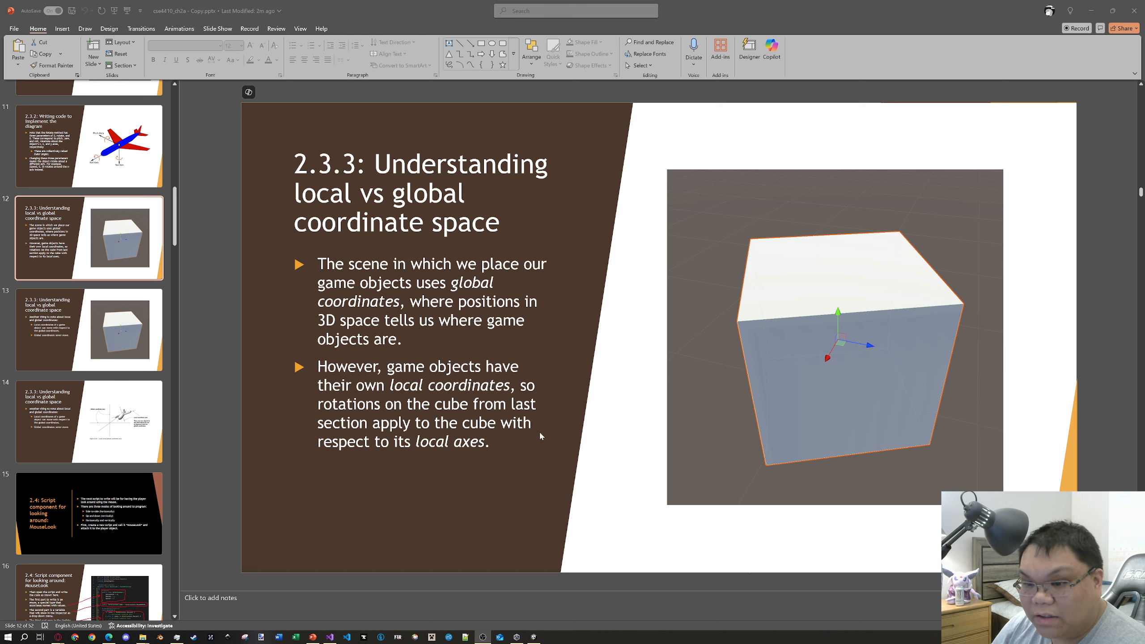
pyautogui.click(110, 334)
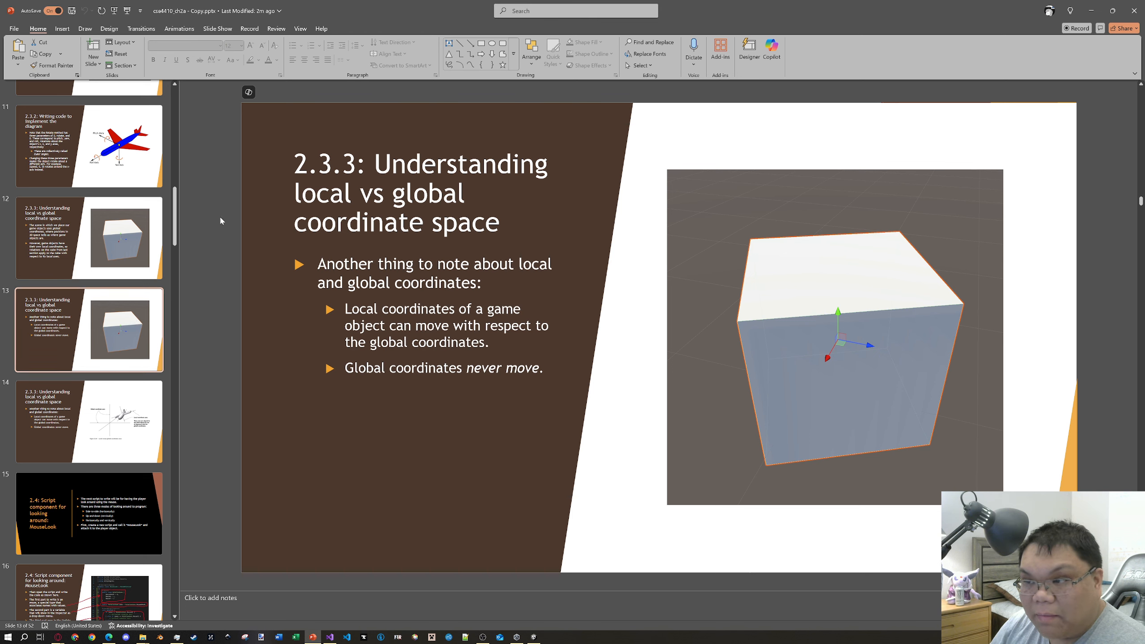